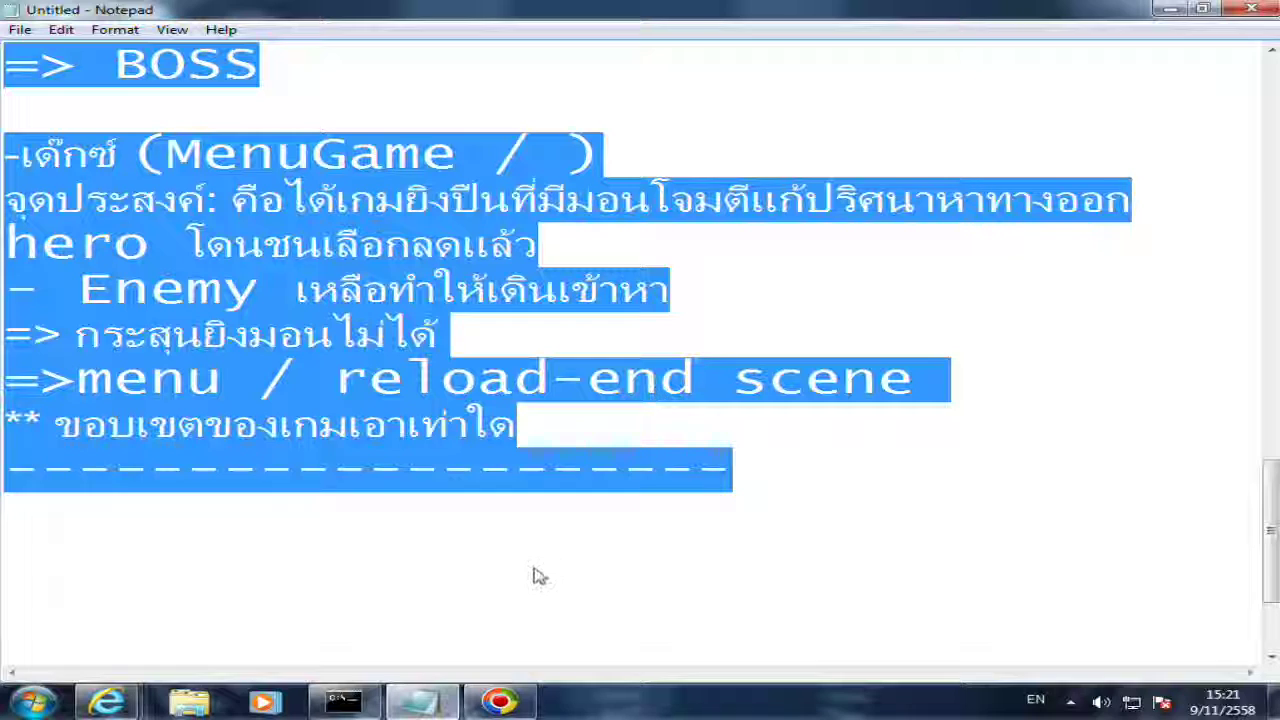
- Bring the Coding Labs article forward and scroll up to its title, Introduction and Physics terms
mouse_move(110, 707)
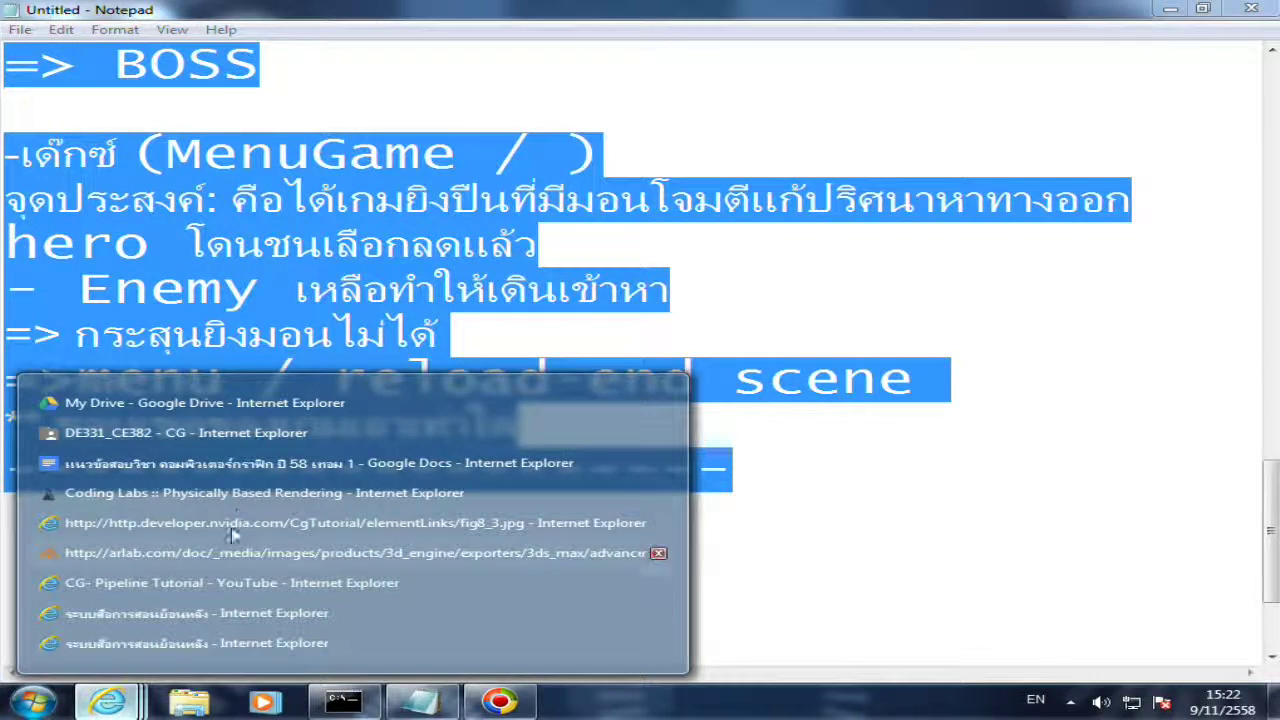
mouse_move(240, 492)
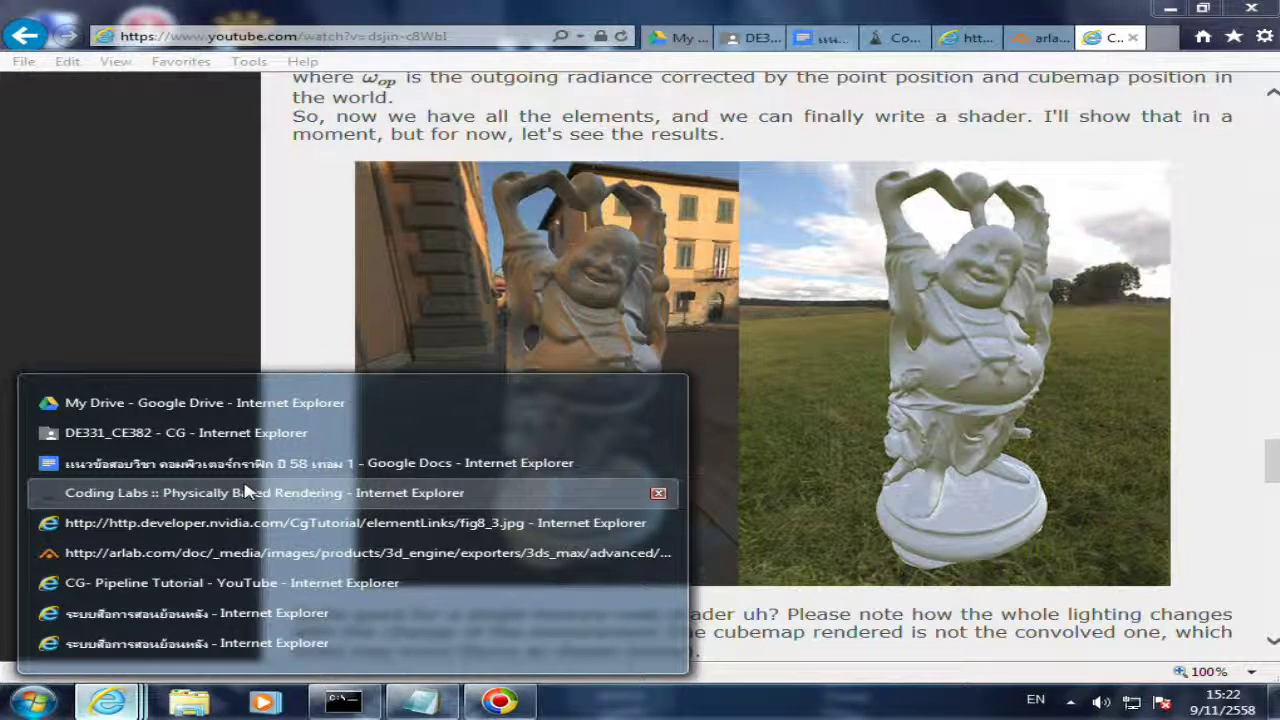
click(240, 492)
scroll(469, 466, up, 5)
scroll(615, 455, up, 5)
scroll(615, 455, up, 5)
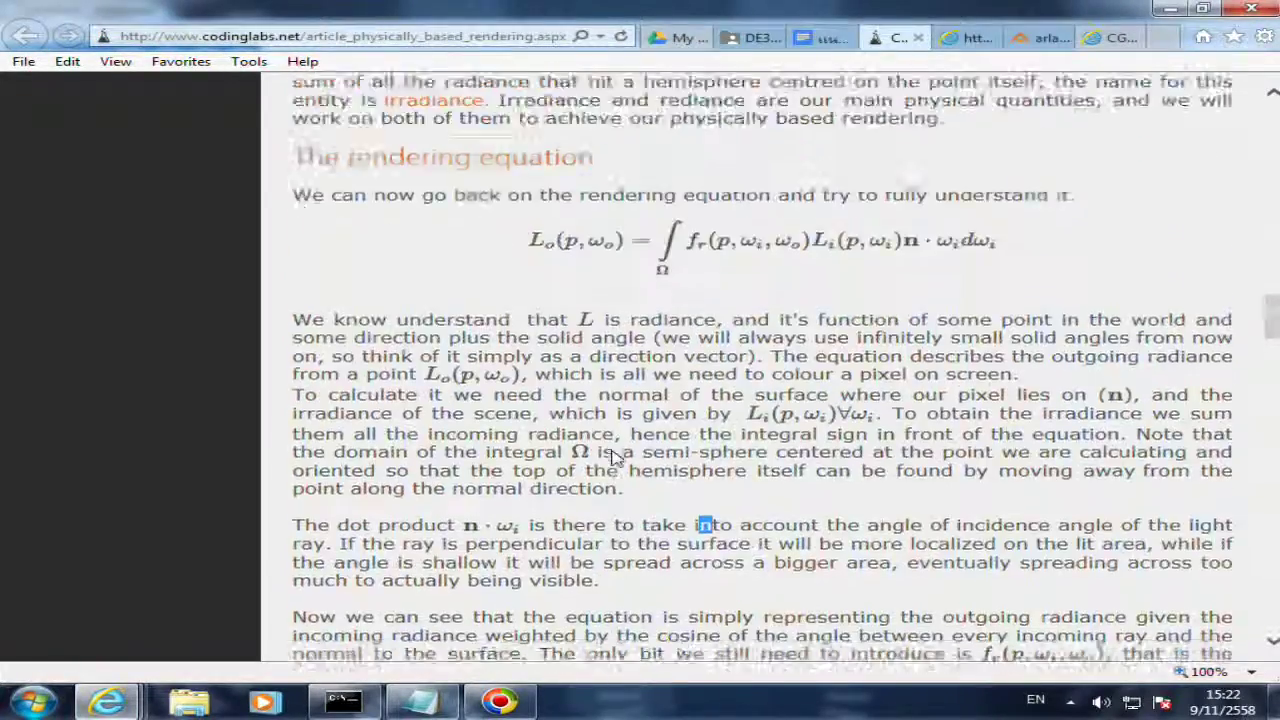
scroll(615, 455, up, 5)
scroll(615, 455, up, 3)
scroll(615, 455, up, 5)
scroll(615, 455, up, 5)
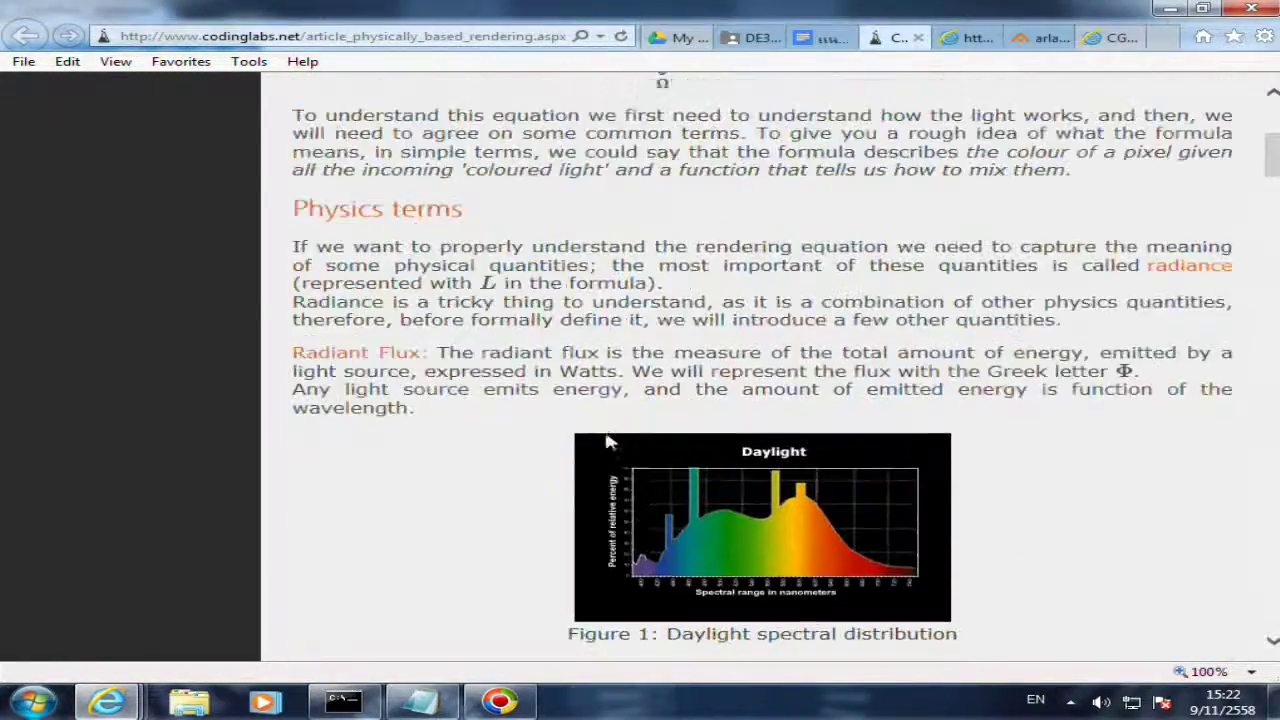
scroll(618, 445, up, 5)
scroll(613, 437, down, 3)
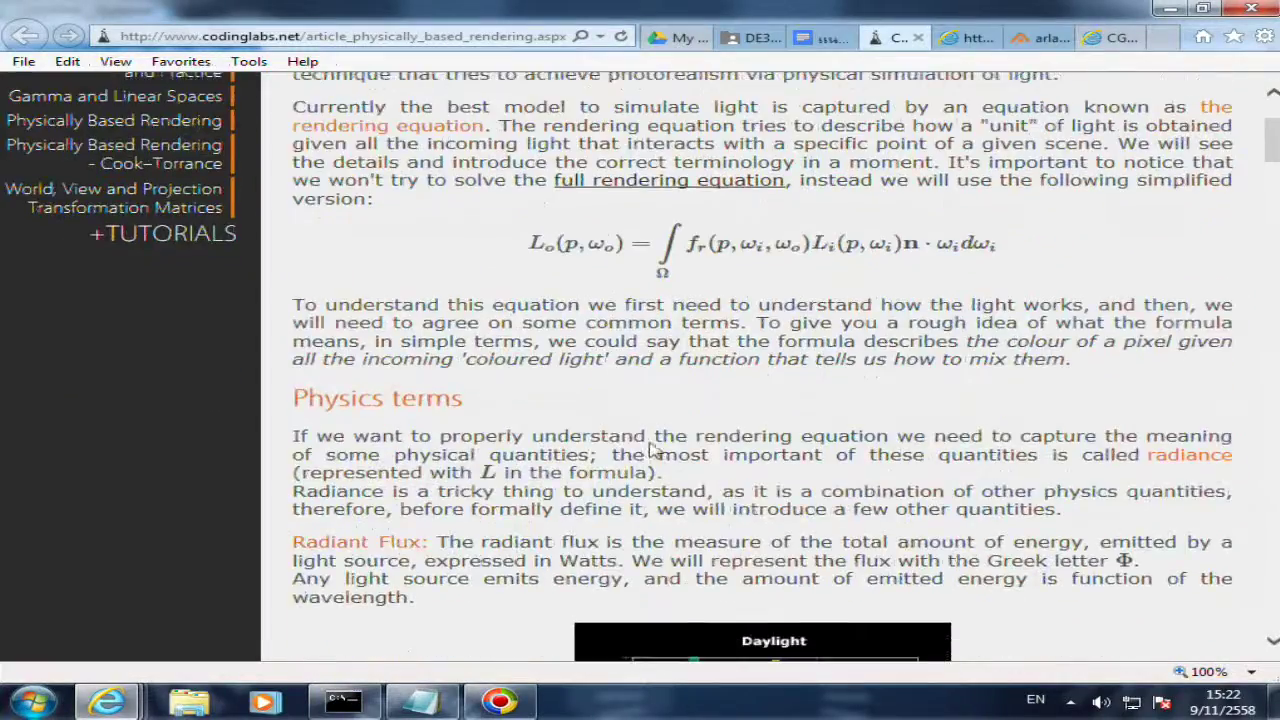
scroll(566, 404, up, 3)
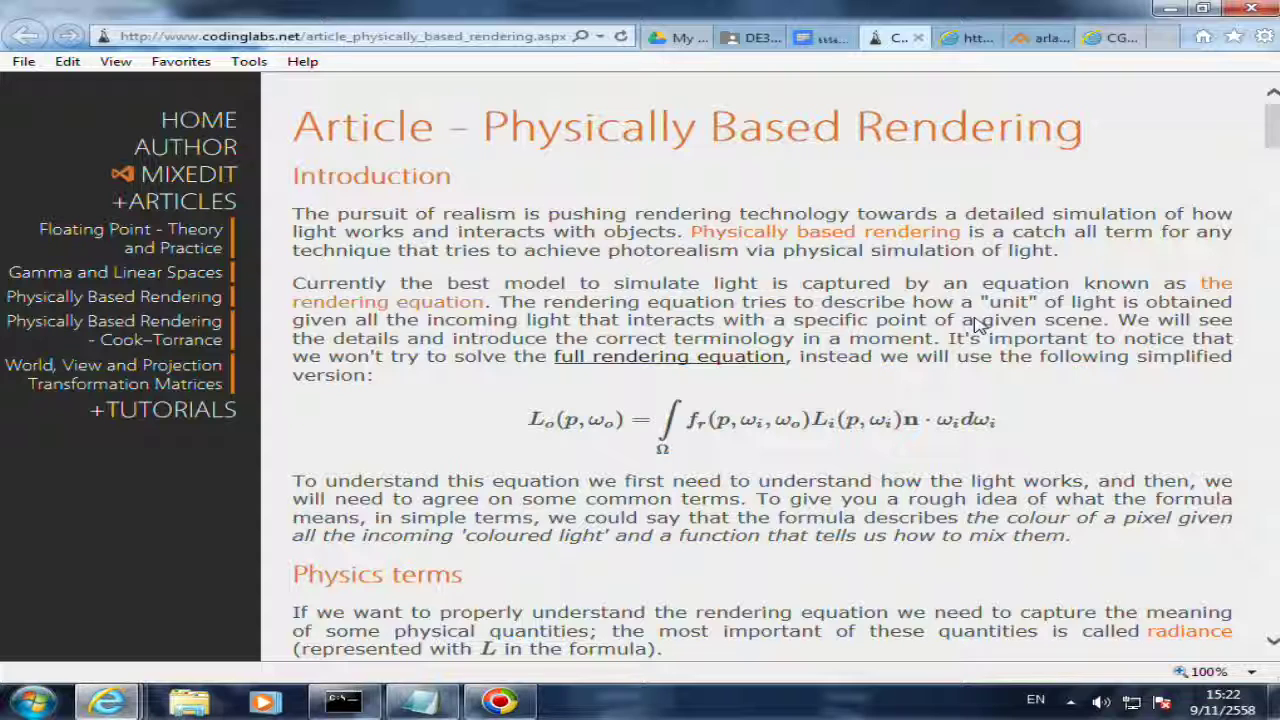
- From the 3.3 Materials notes, open the Custom Light link to 'Shader Forge - Custom Blinn-Phong' in a new tab
click(815, 38)
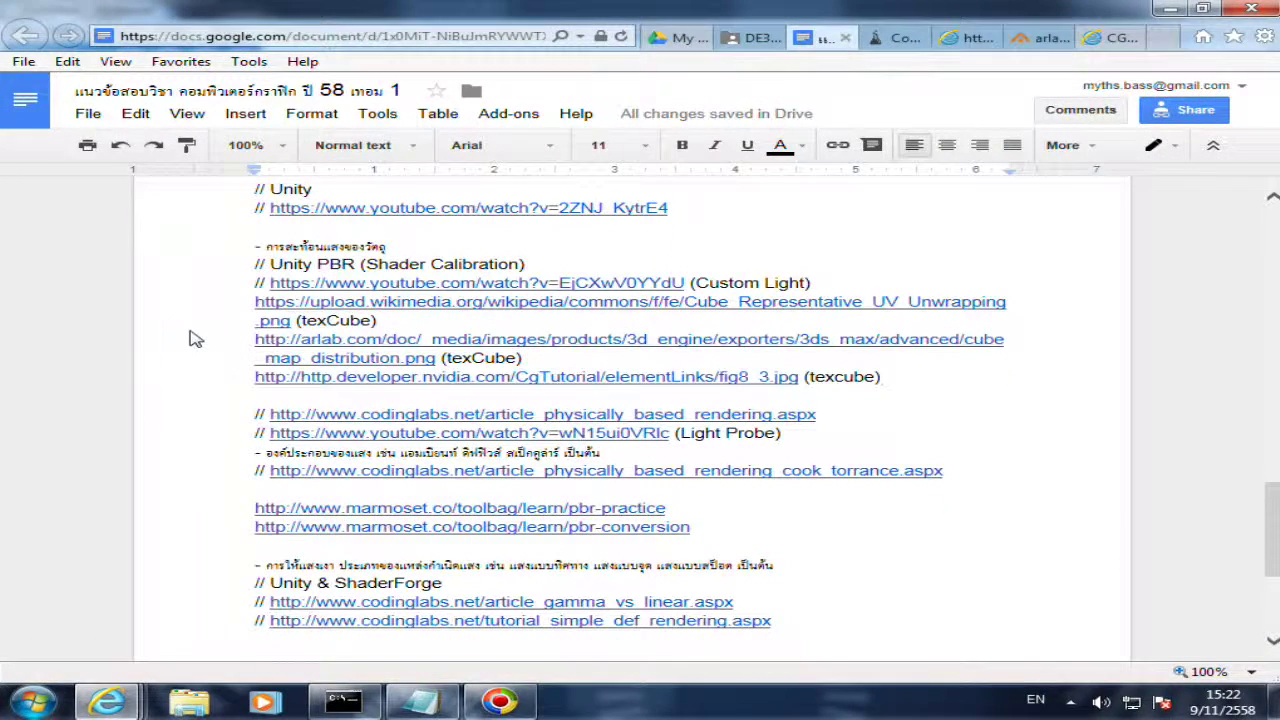
scroll(195, 339, up, 3)
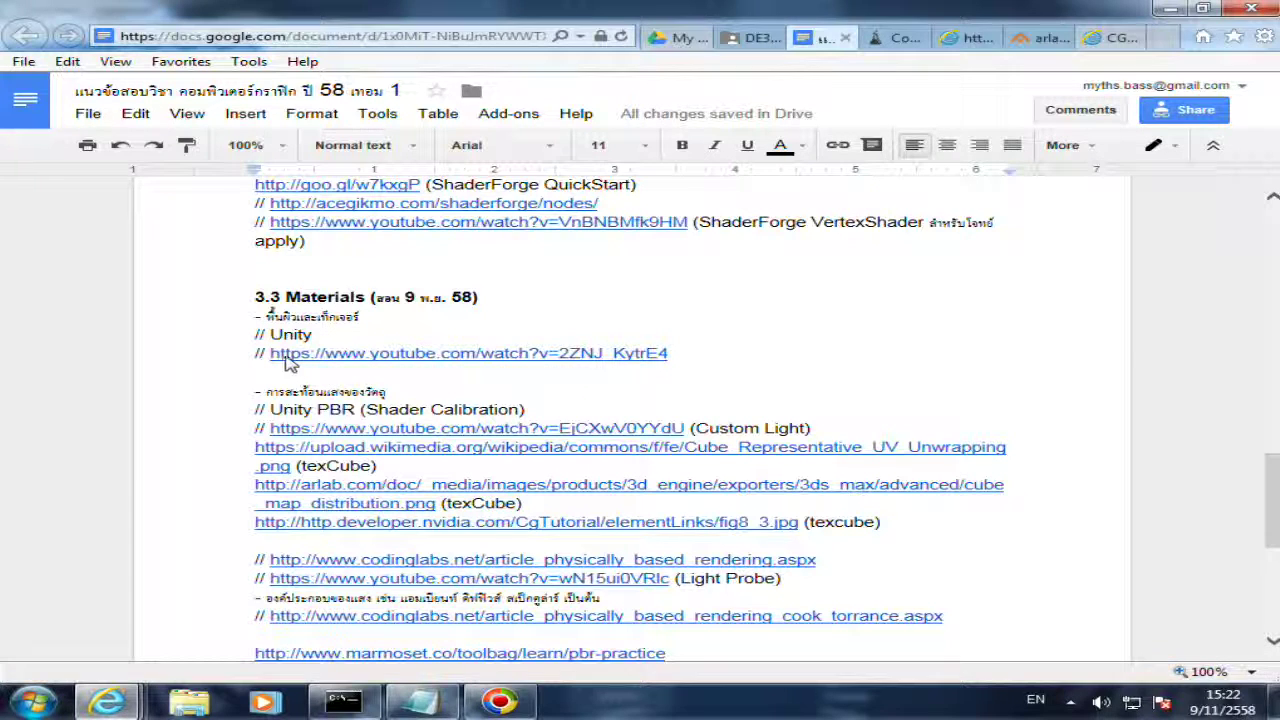
click(320, 430)
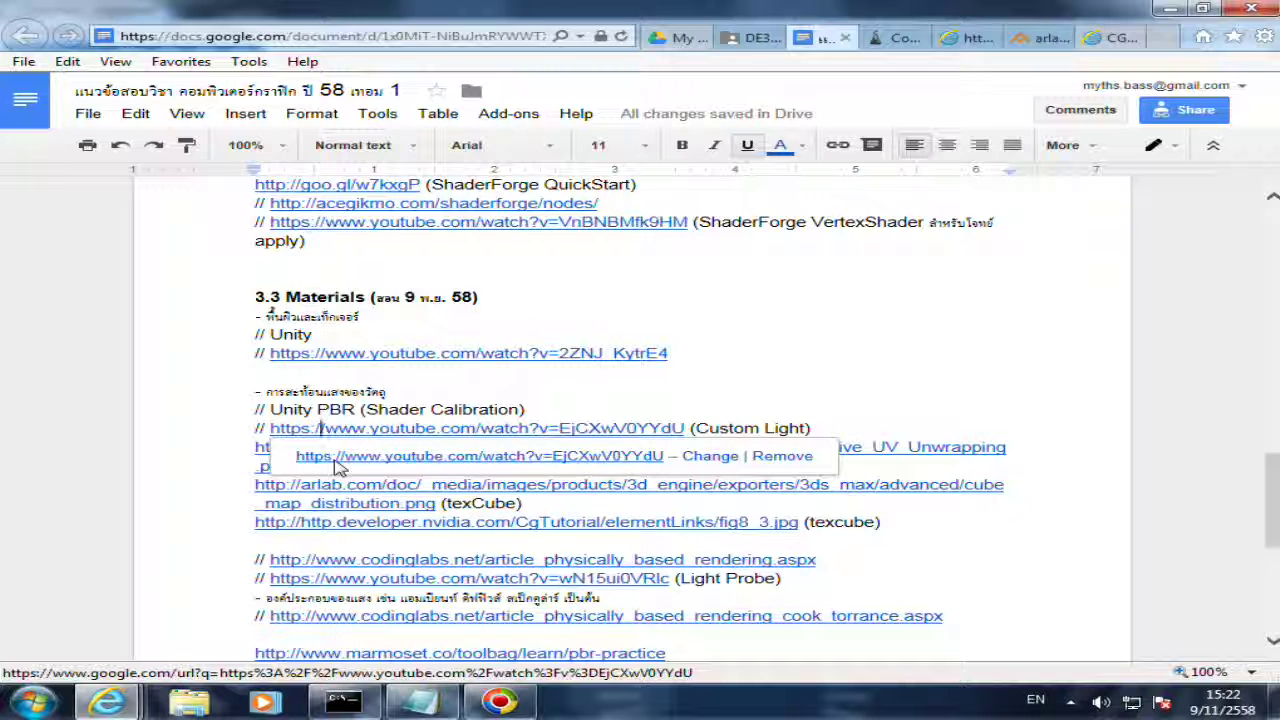
click(336, 460)
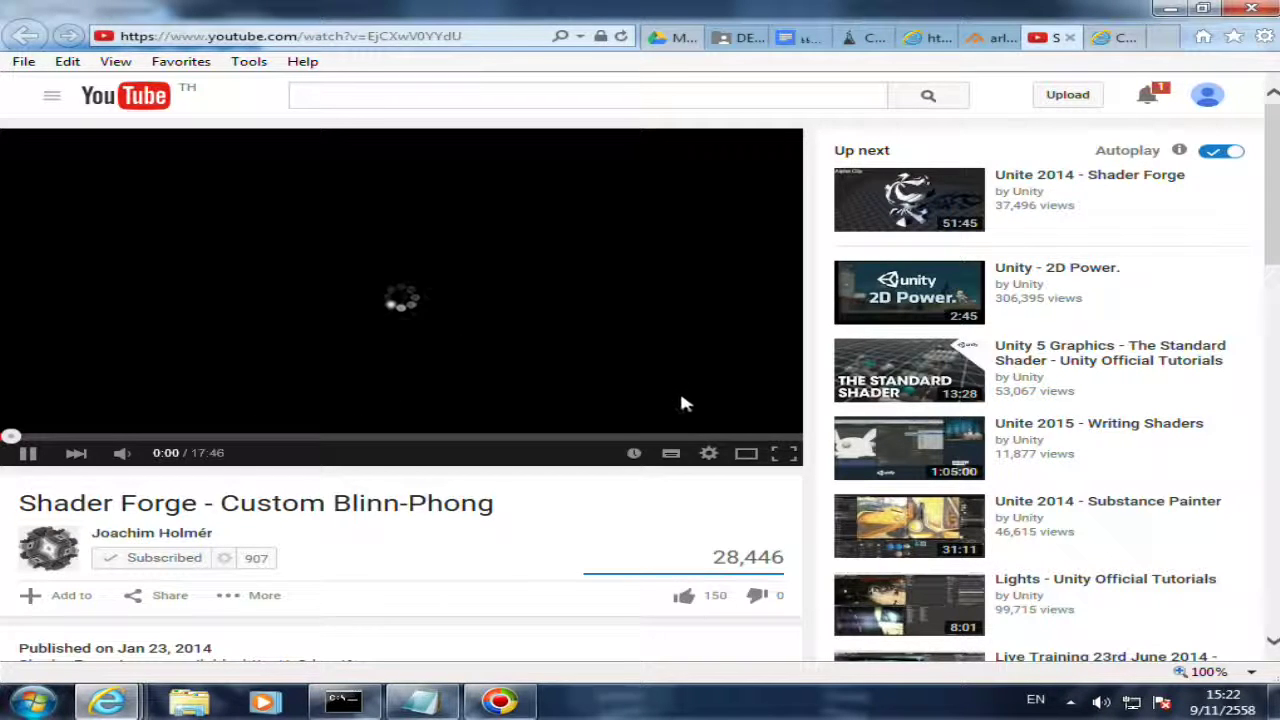
- Watch the Blinn-Phong video full screen, muted, with quality set to 480p
click(786, 457)
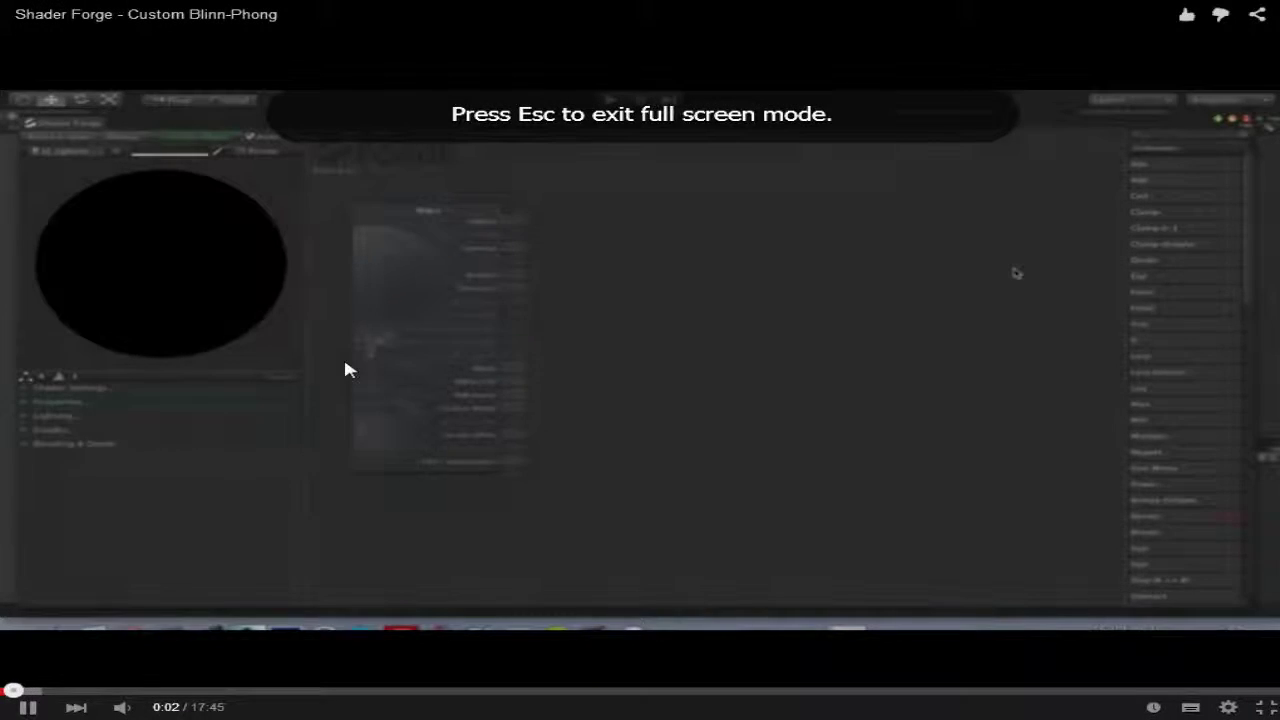
click(124, 707)
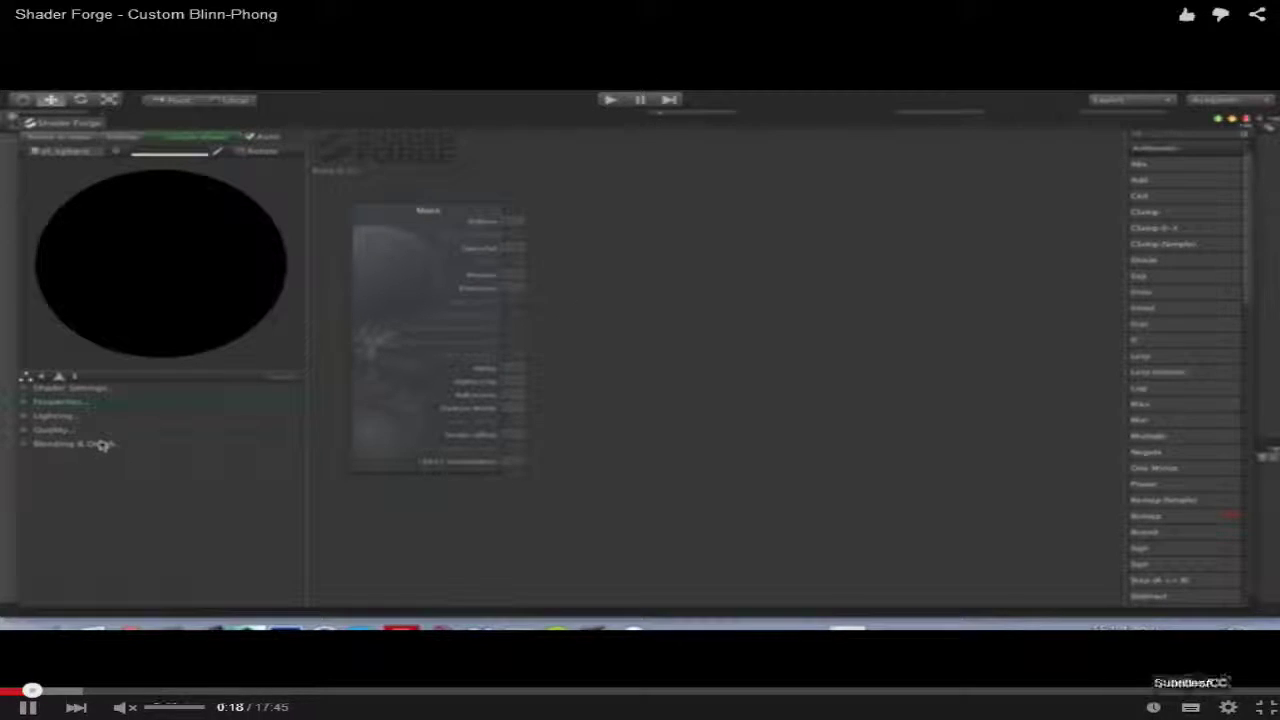
click(1229, 707)
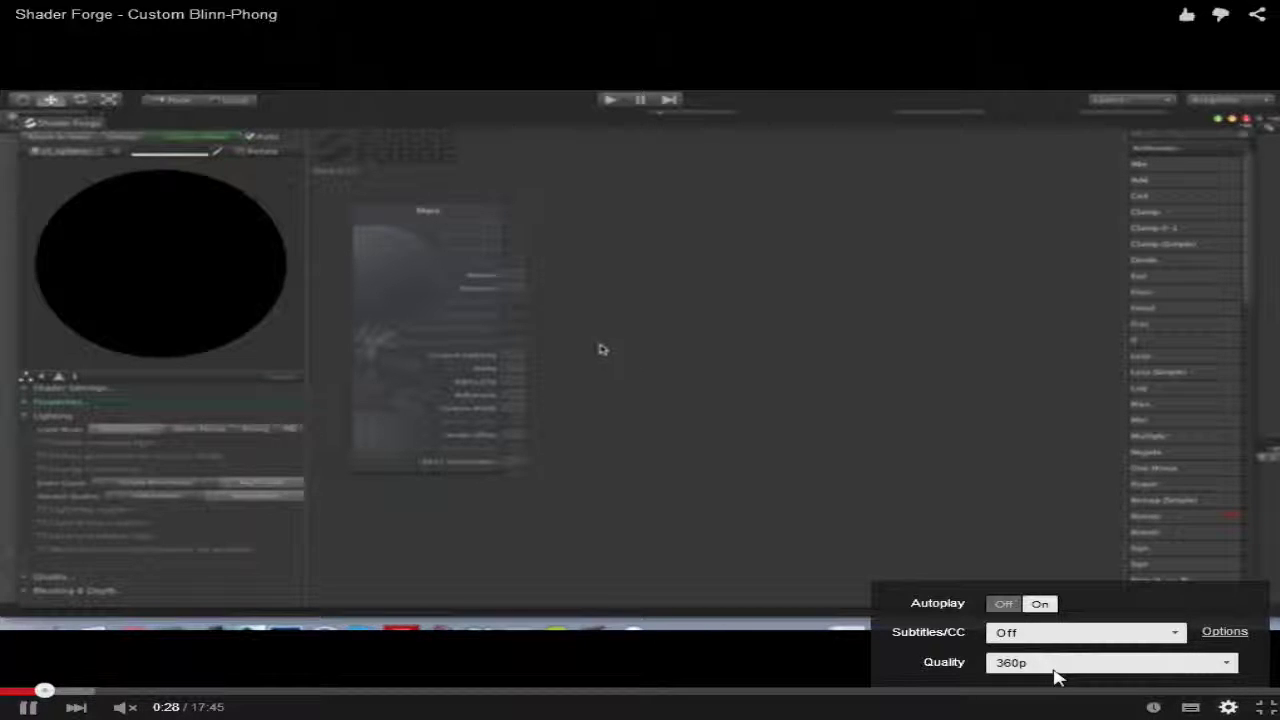
click(1055, 665)
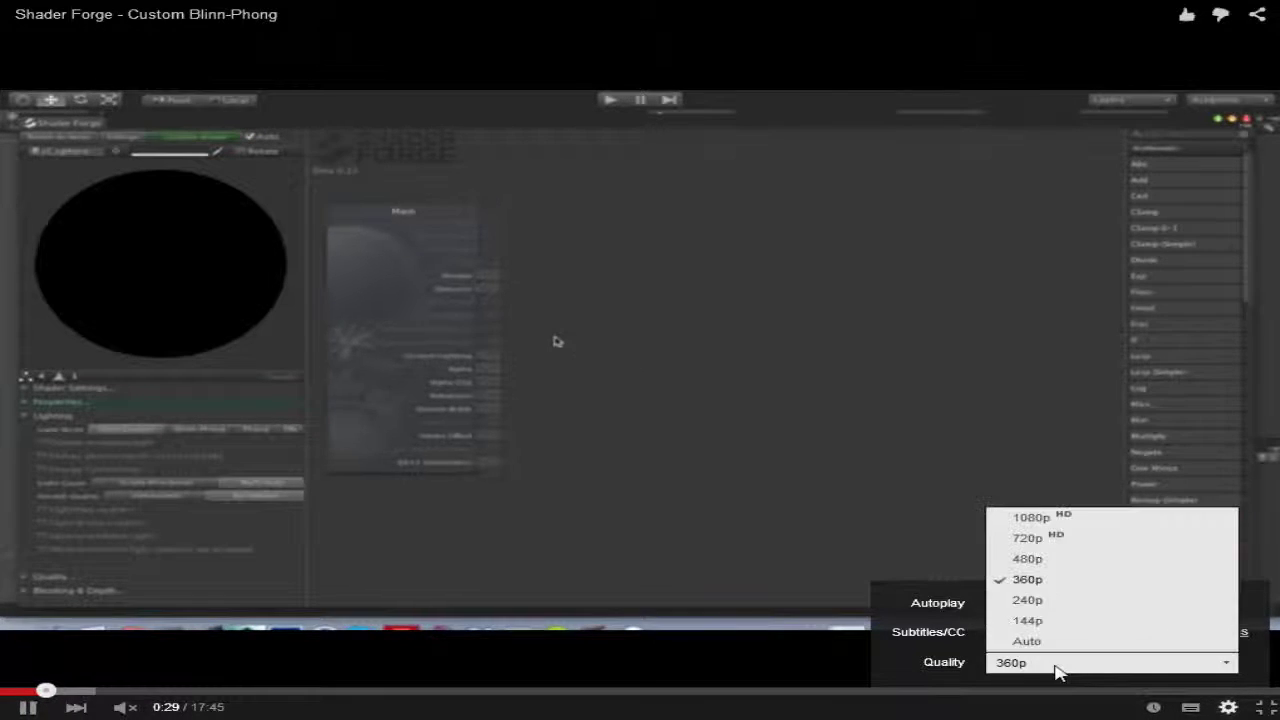
click(1043, 558)
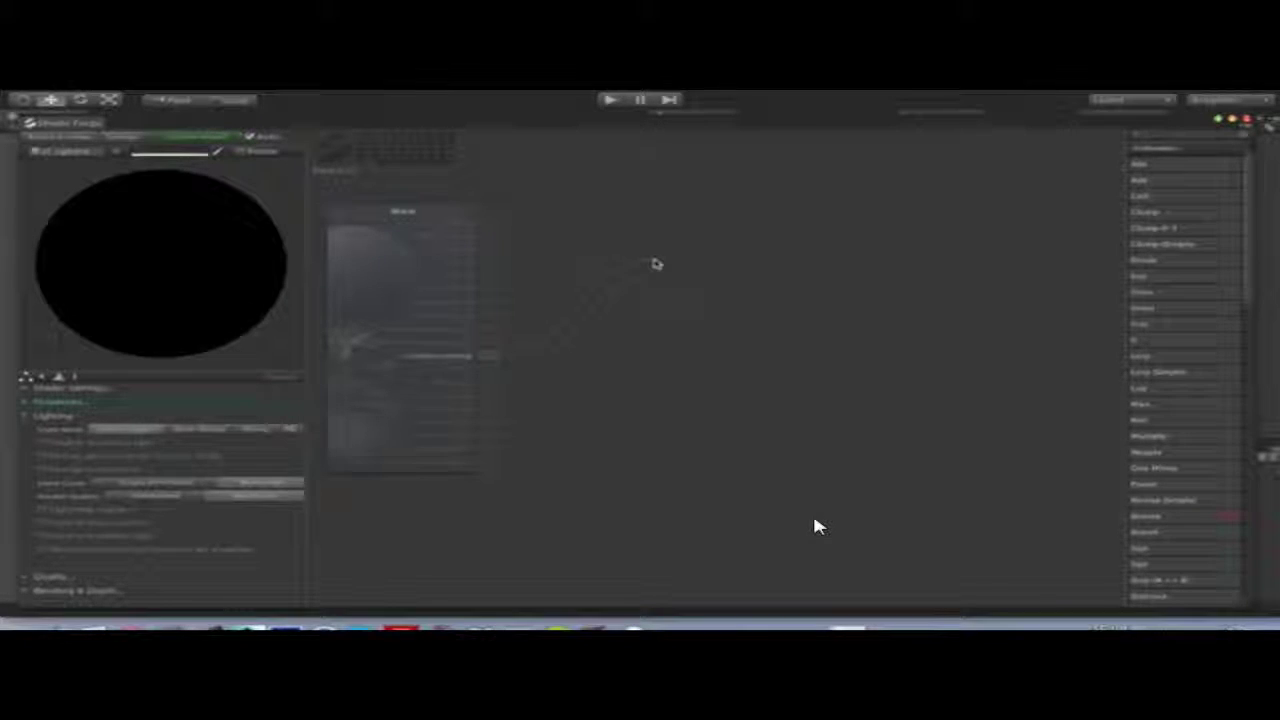
- Raise the video quality to 720p
click(1226, 708)
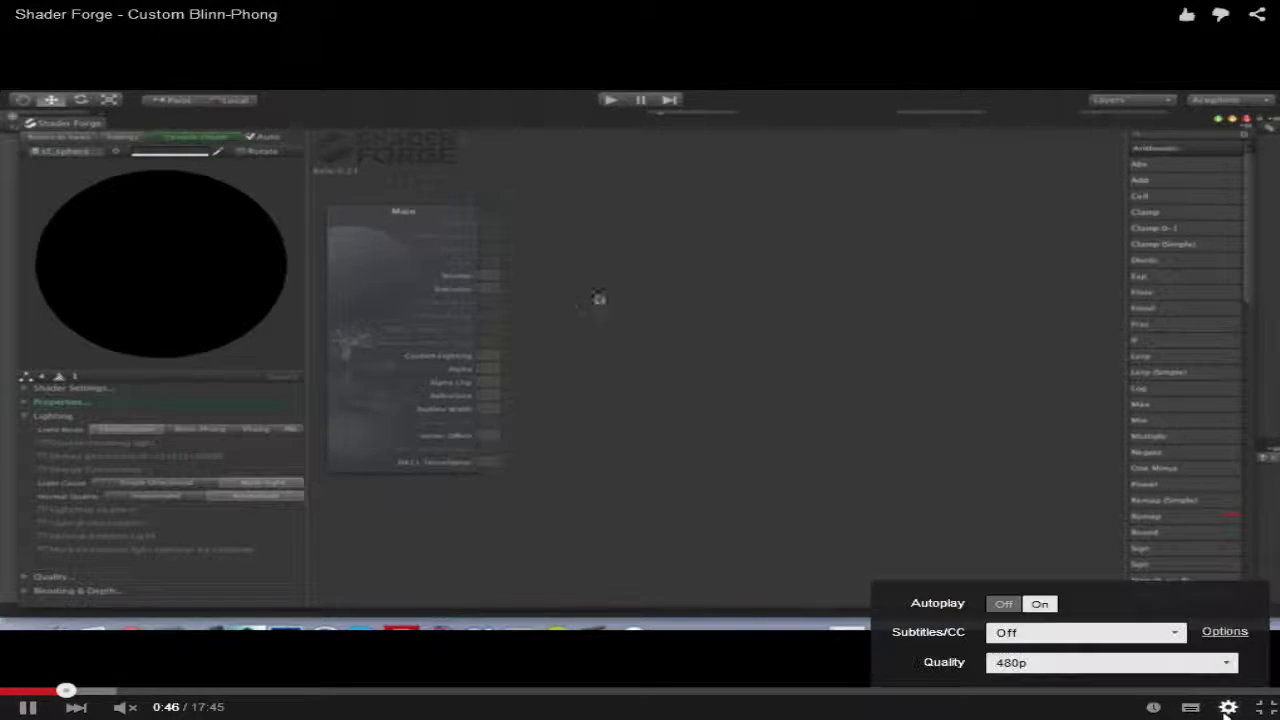
click(1212, 664)
click(1120, 541)
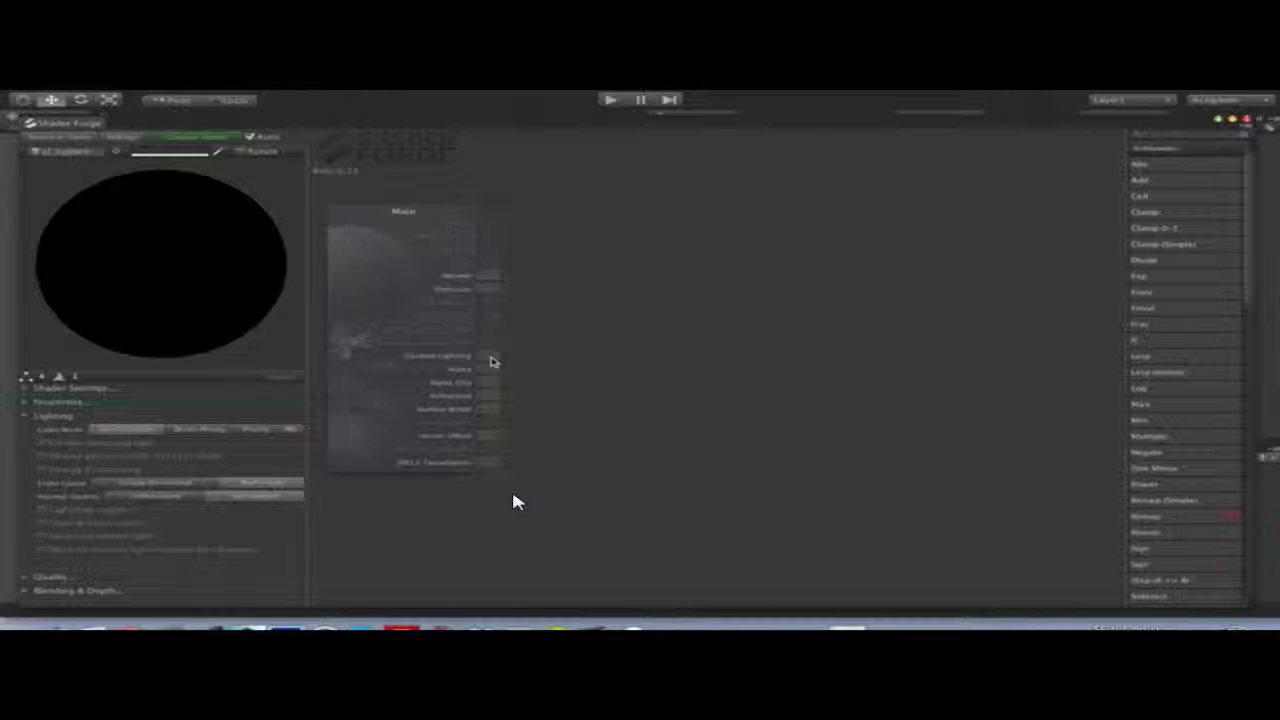
- Let the tutorial play past 2:07 to the Unity scene showing a point light's properties
mouse_move(157, 294)
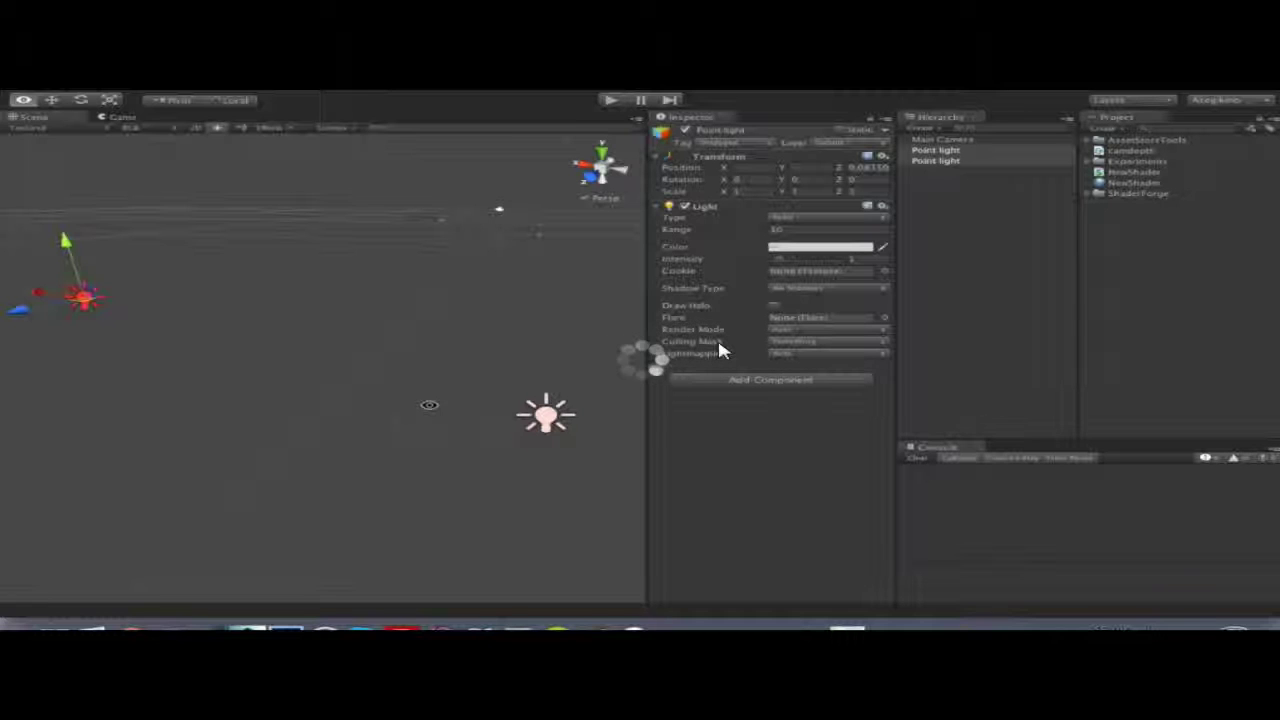
- Keep the tutorial playing to about 3:34, where blue cubes are lit by a point light
alt+drag(429, 404, 357, 392)
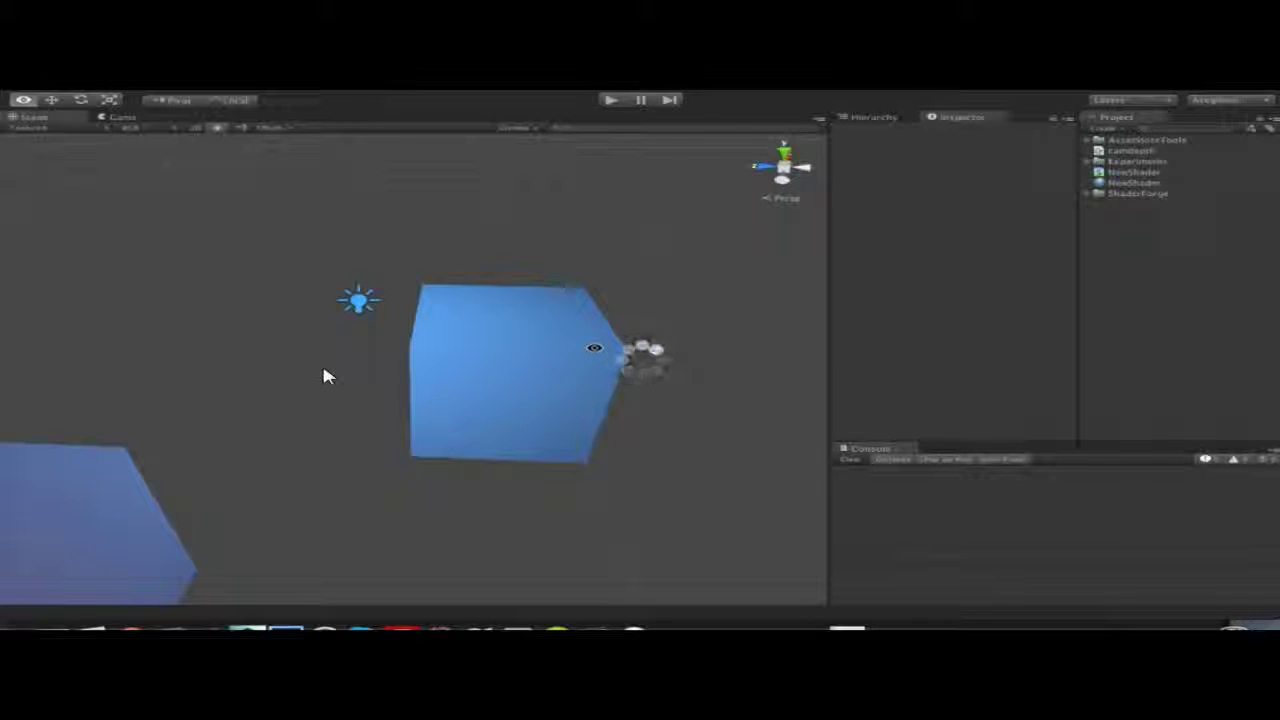
- Resume the tutorial and check the settings panel to confirm 720p quality
mouse_move(395, 404)
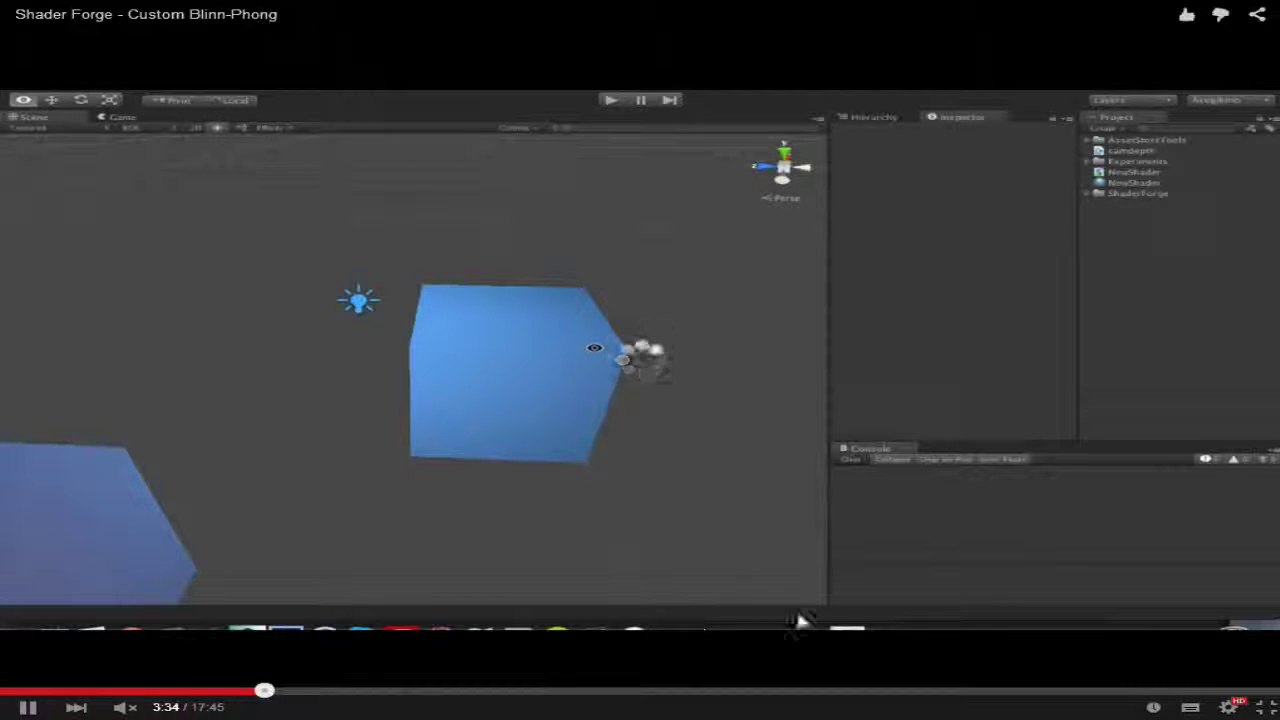
click(1236, 708)
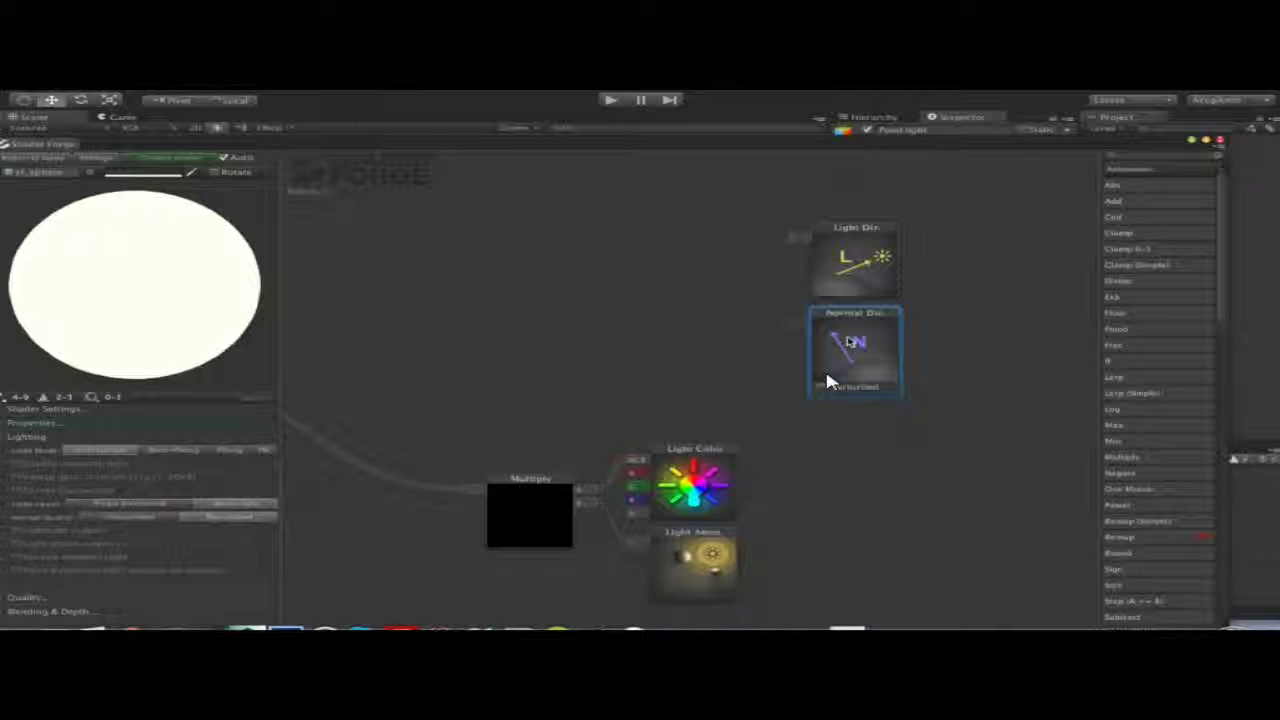
- Keep the tutorial playing to 6:26, where a Dot node feeds Multiply
mouse_move(882, 335)
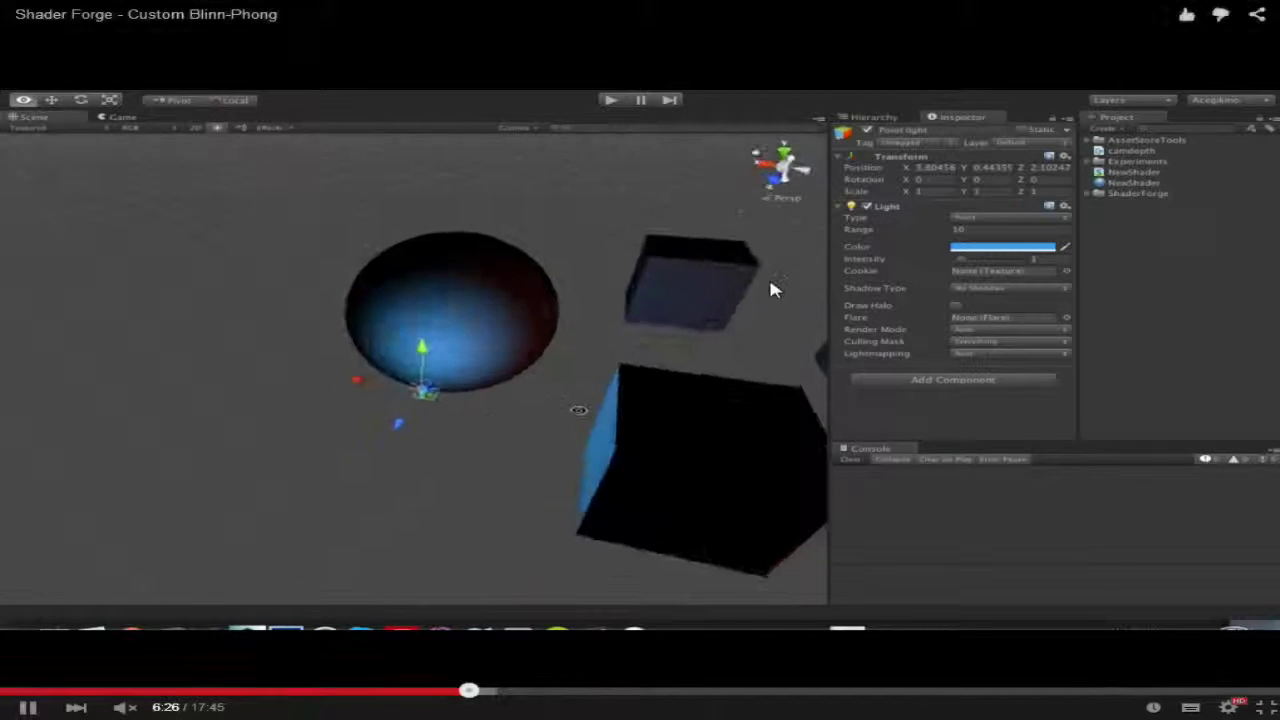
- Pause the tutorial at 6:27 on the sphere shaded blue beside the lit cubes
click(380, 381)
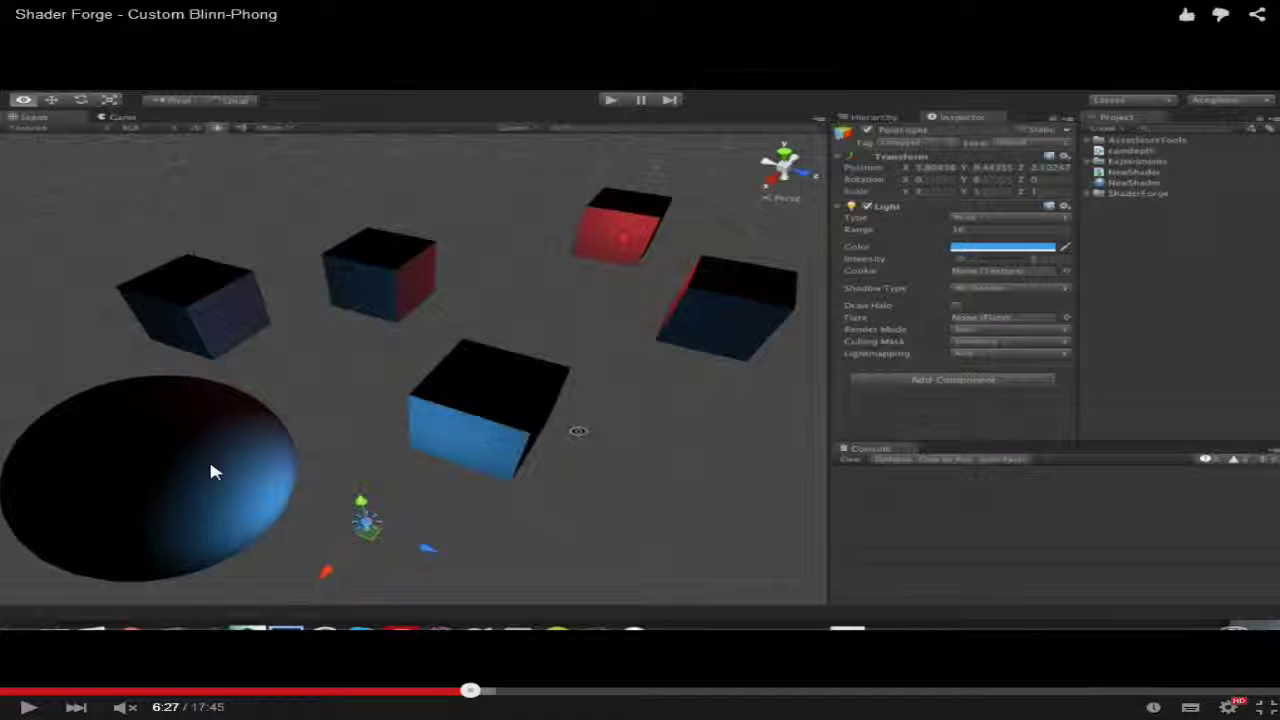
- Resume the tutorial, pause briefly at 6:33, then play on to the stone-tile textured Texture 2D node
key(space)
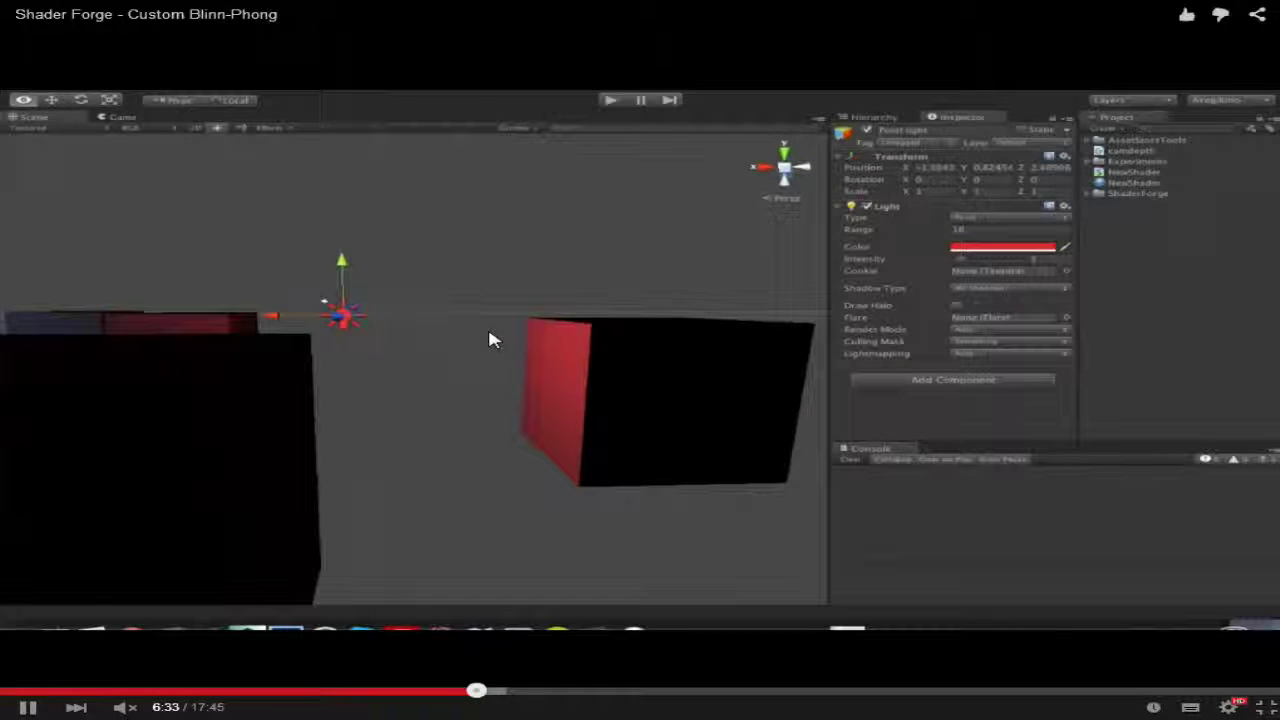
key(space)
click(572, 263)
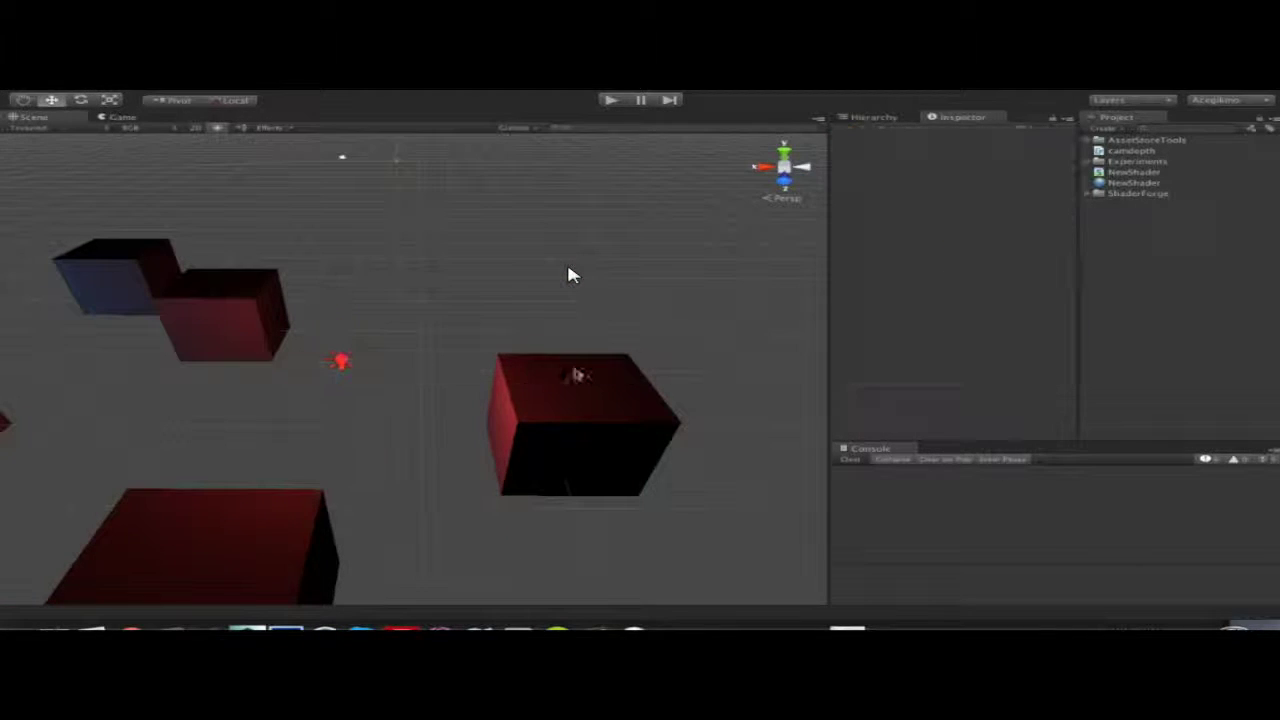
mouse_move(577, 240)
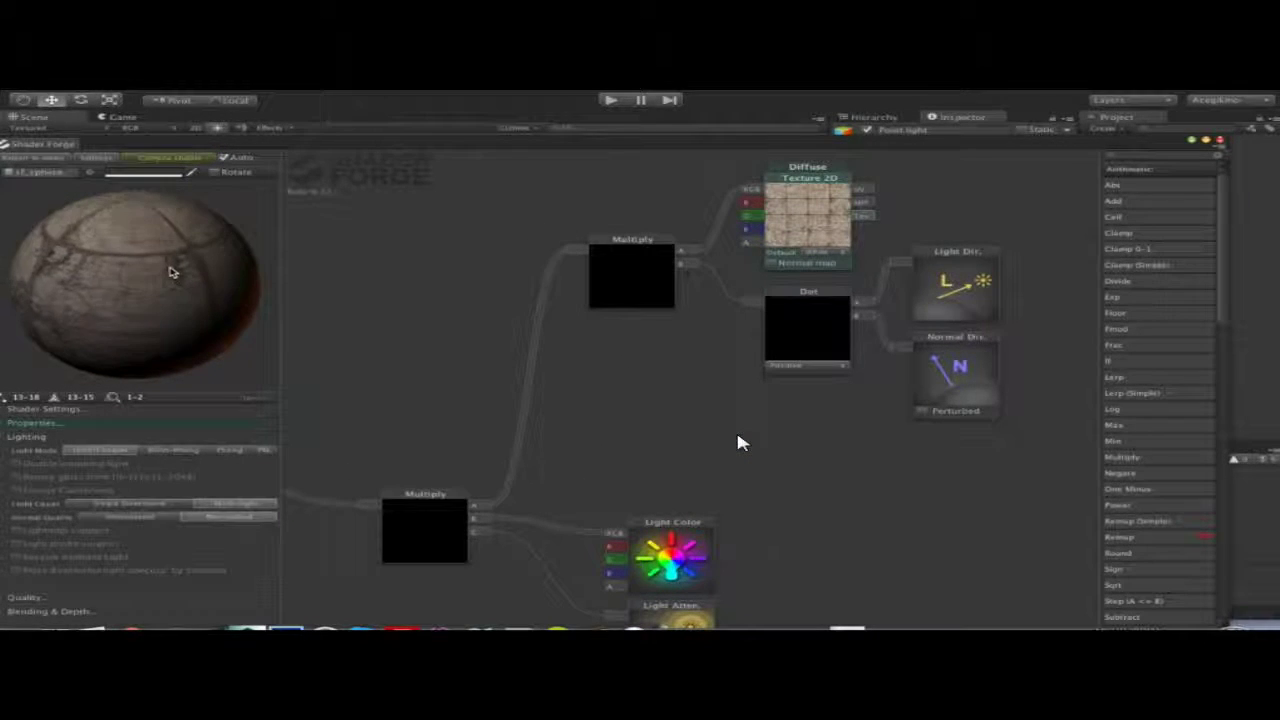
- Let the tutorial play to about 10:59, where a Power node takes a Value of 30
mouse_move(988, 476)
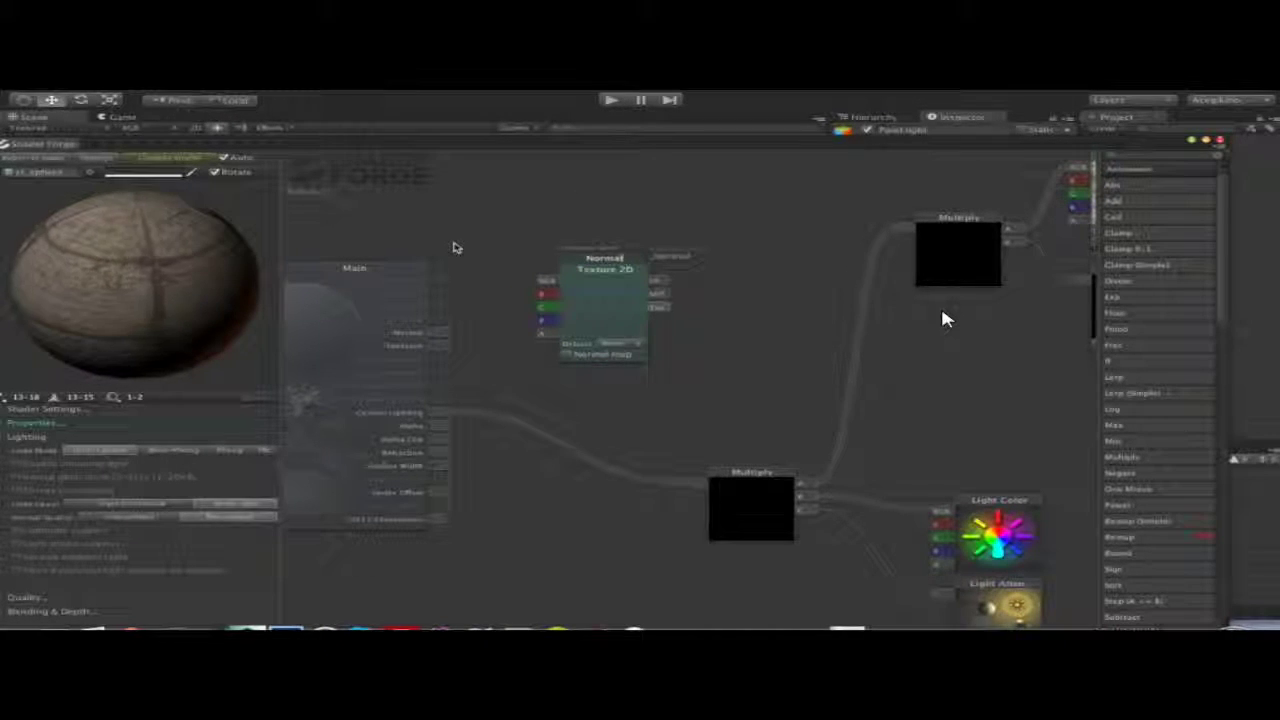
mouse_move(872, 314)
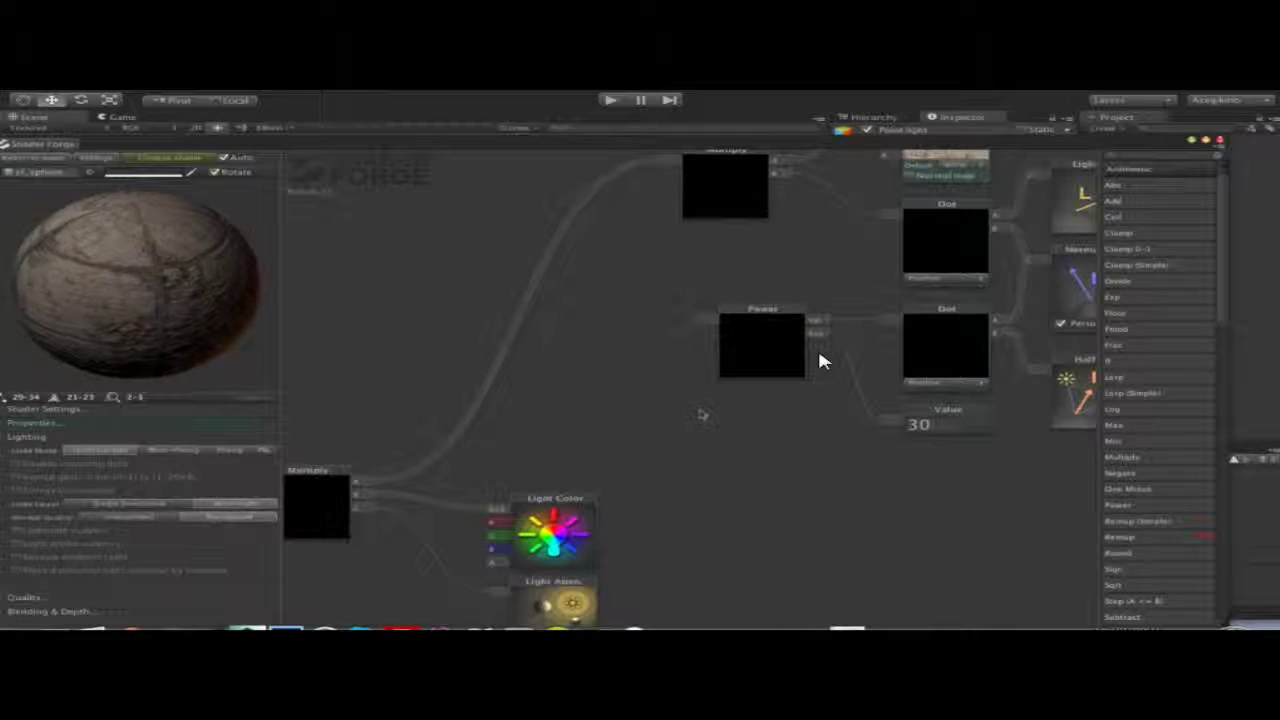
- Resume the Custom Blinn-Phong tutorial and play it to about 11:38, with player controls showing
mouse_move(791, 294)
mouse_down()
mouse_move(733, 293)
mouse_move(703, 353)
mouse_move(648, 355)
mouse_up()
click(700, 240)
shift+click(733, 390)
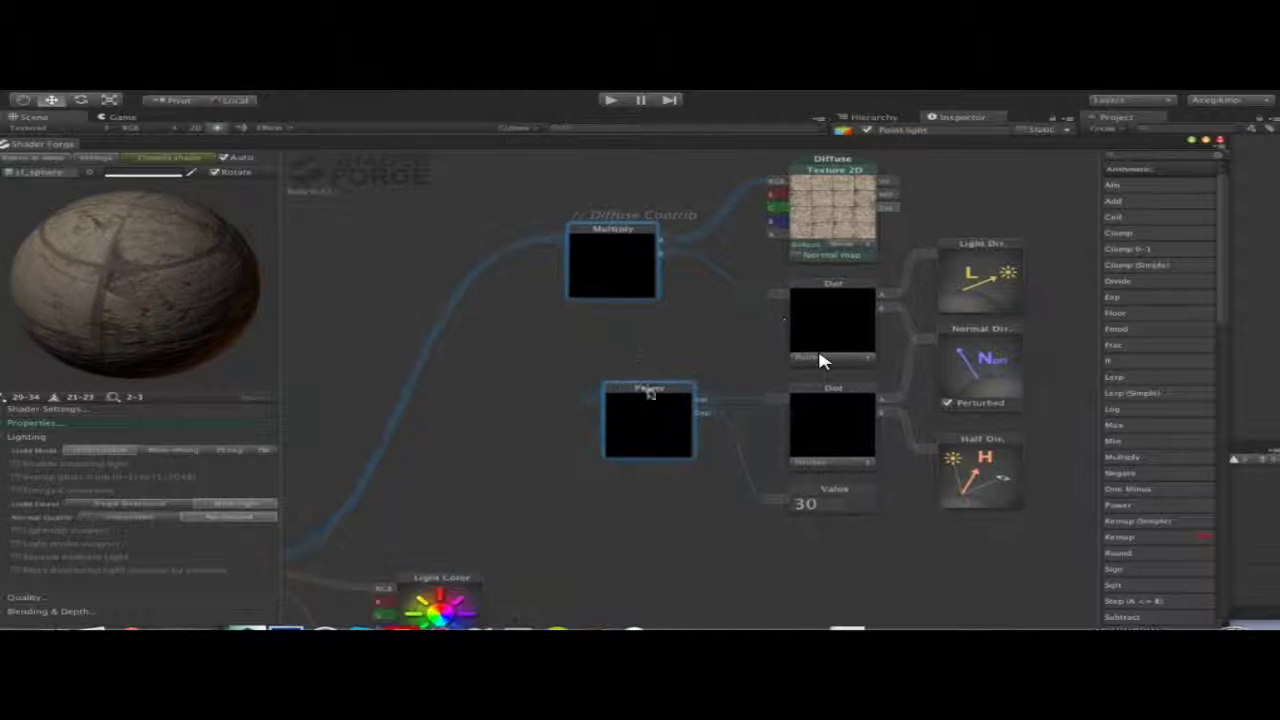
click(666, 366)
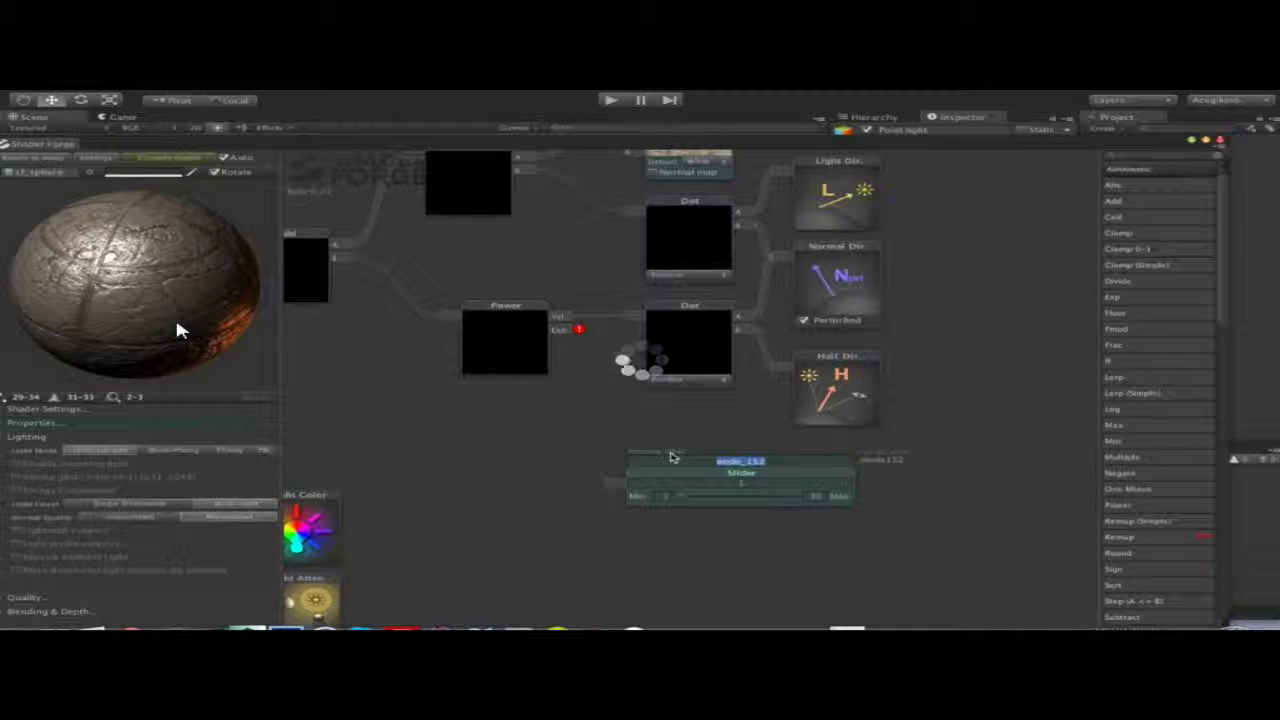
- Let the tutorial play to about 12:13, as the slider becomes Glossiness feeding Power
mouse_move(595, 236)
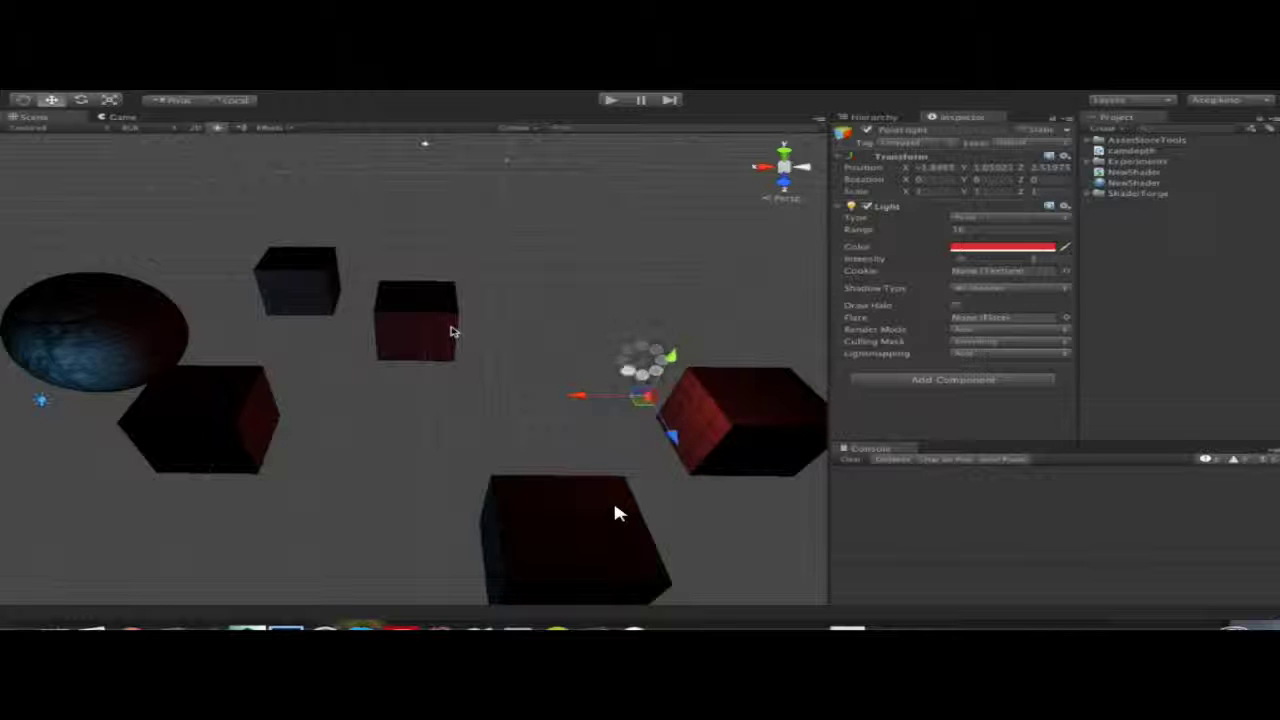
- Change the tutorial's playback quality from 720p to 360p in the player settings
mouse_move(462, 293)
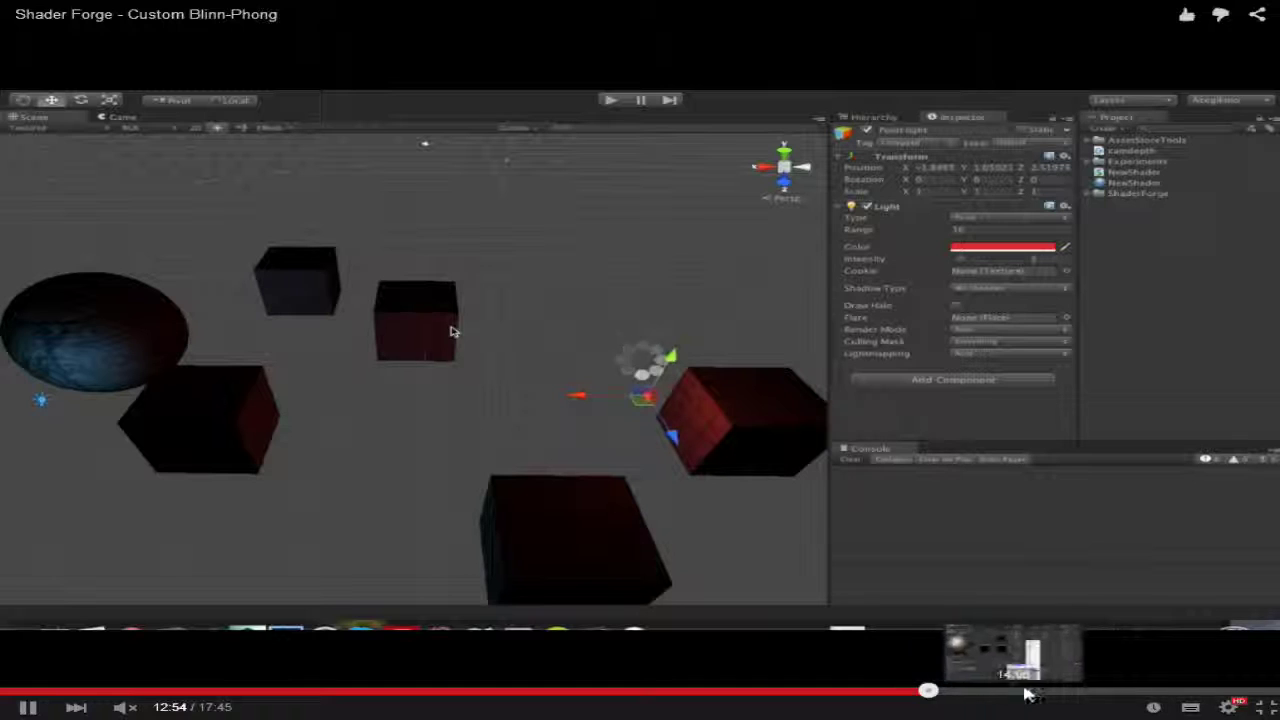
click(1238, 707)
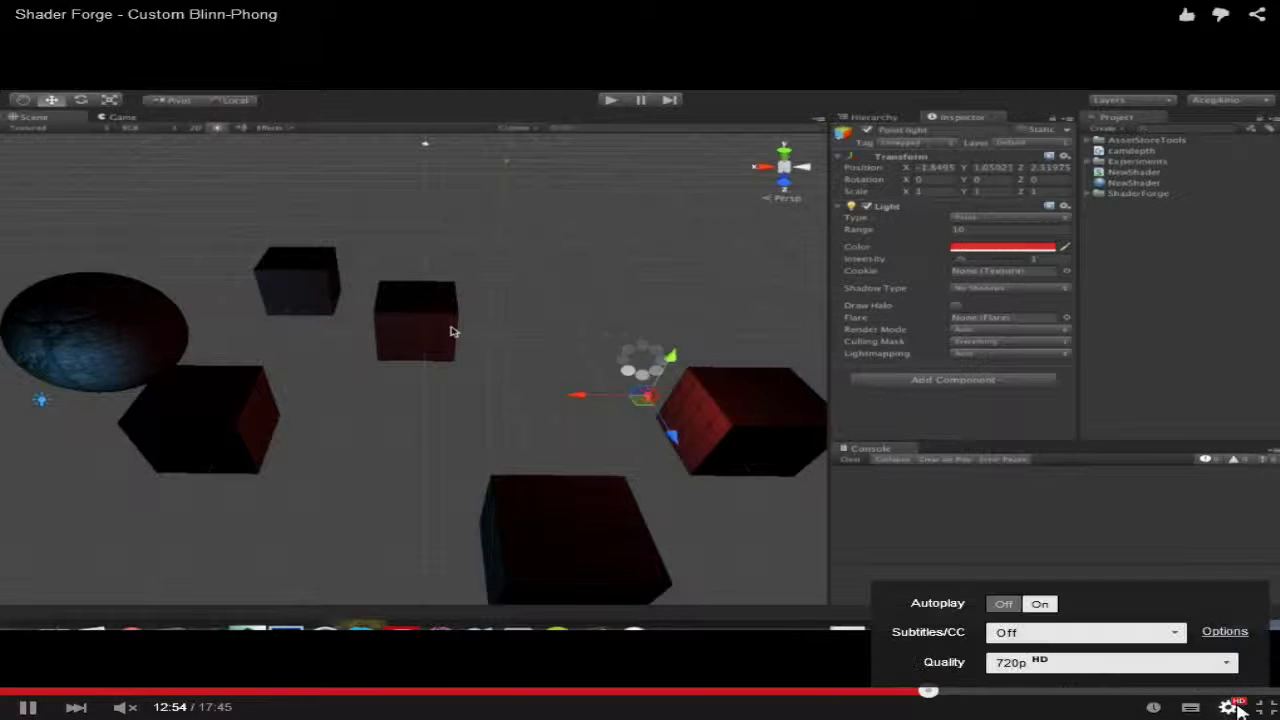
click(1186, 665)
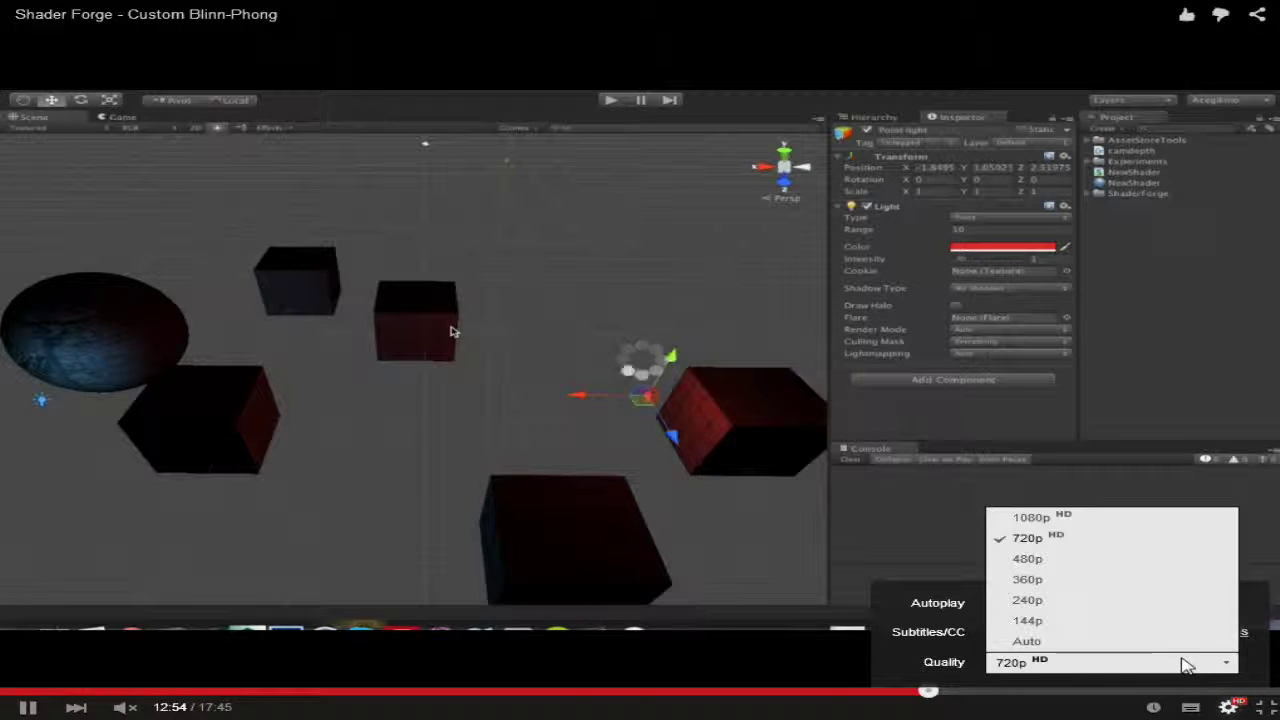
click(1098, 586)
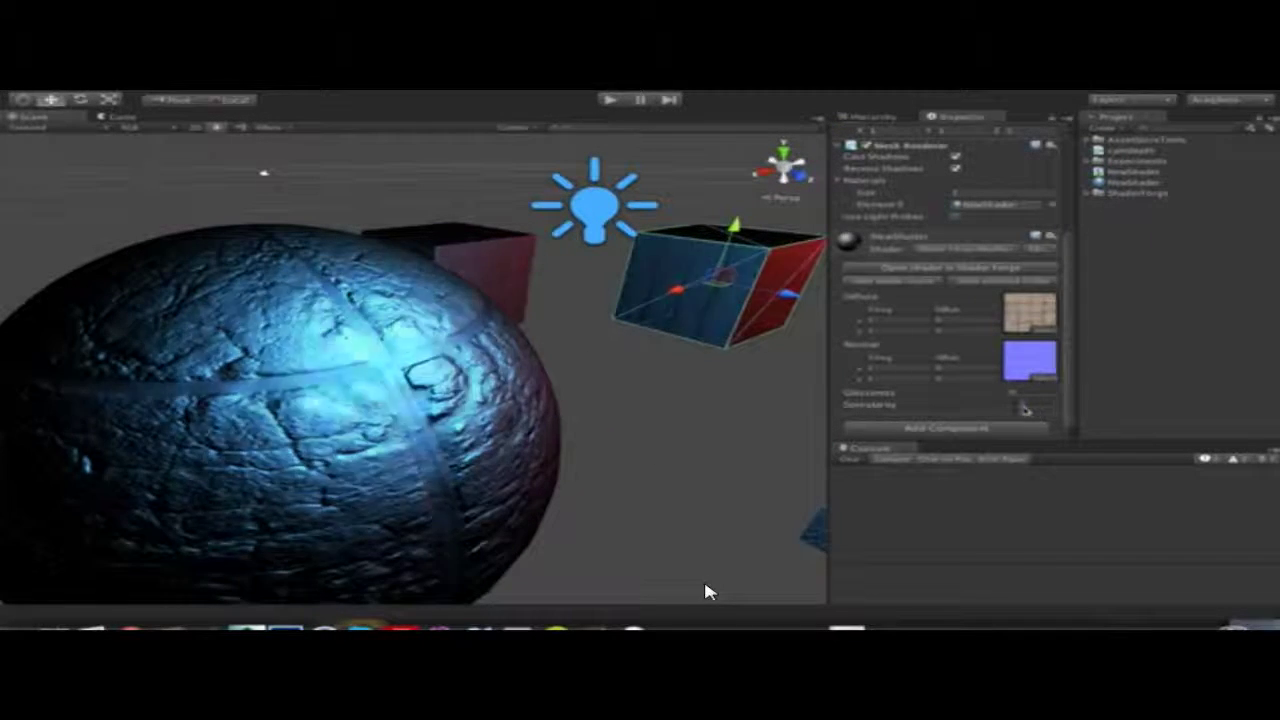
- Keep the tutorial playing through the lit-scene demo and the Specularity slider addition
mouse_move(790, 582)
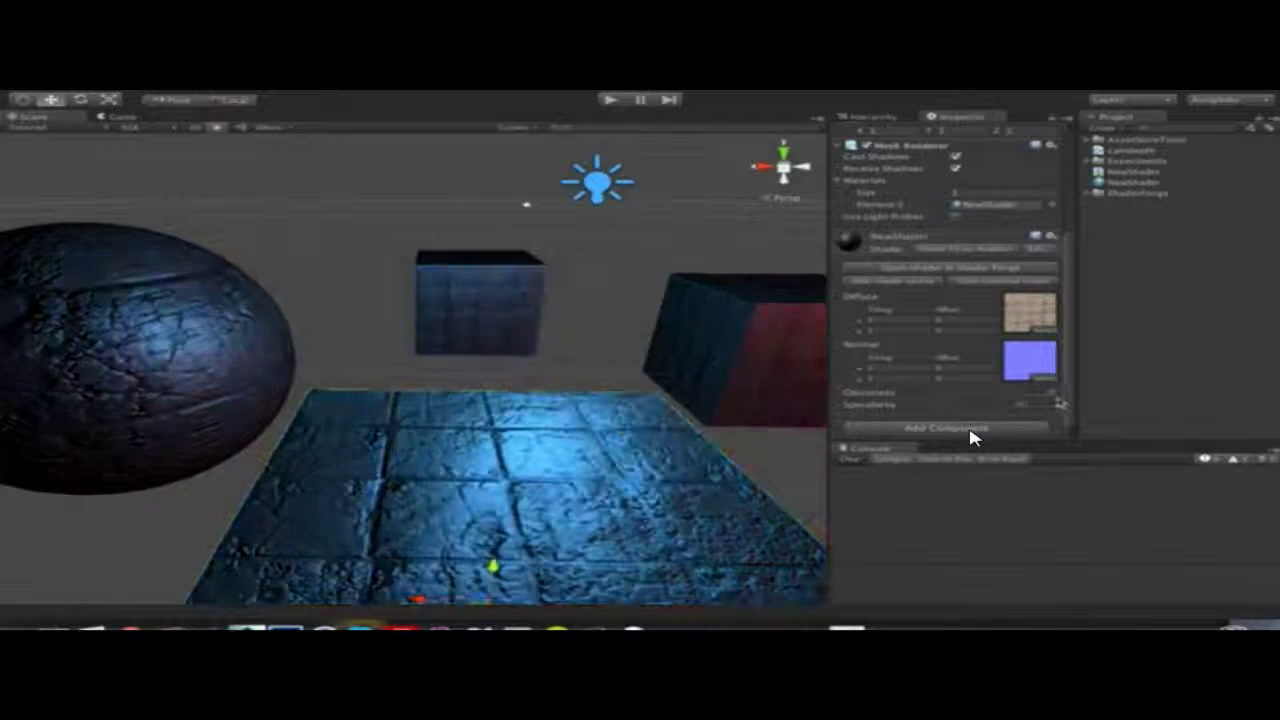
mouse_move(1022, 405)
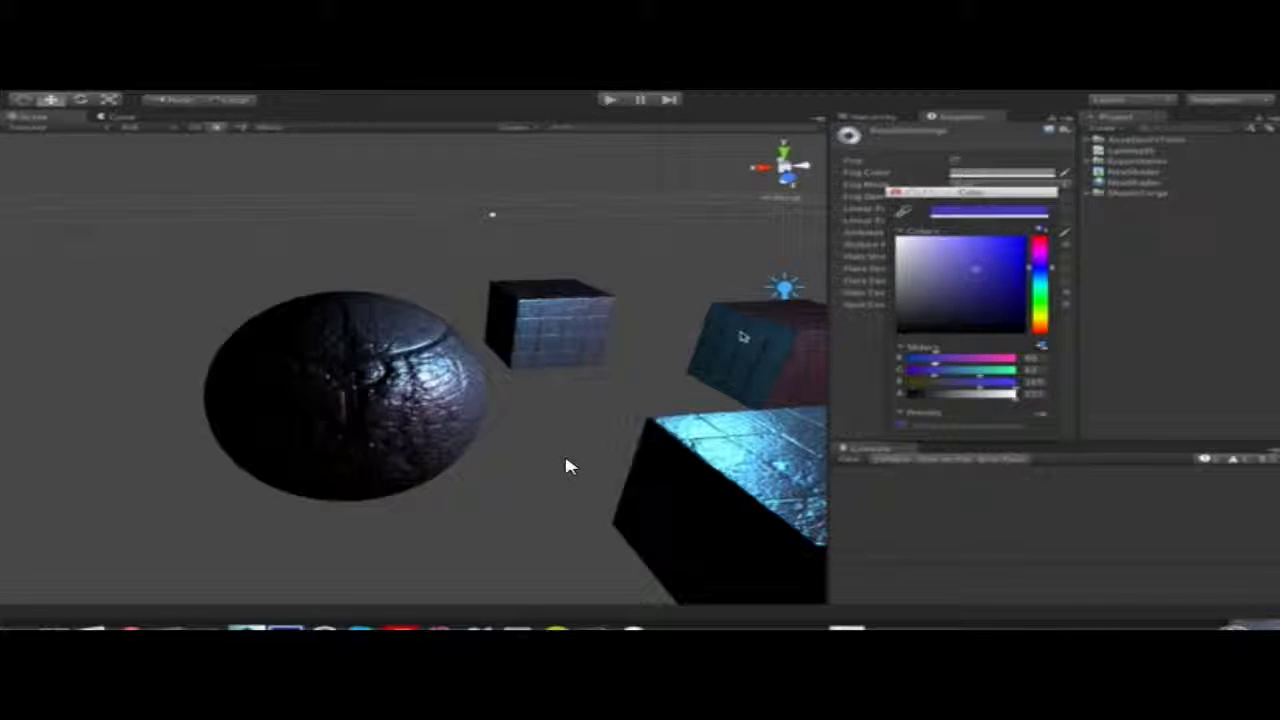
- Let the tutorial play on to about 15:25, where the ambient colour becomes purple-blue
mouse_move(670, 500)
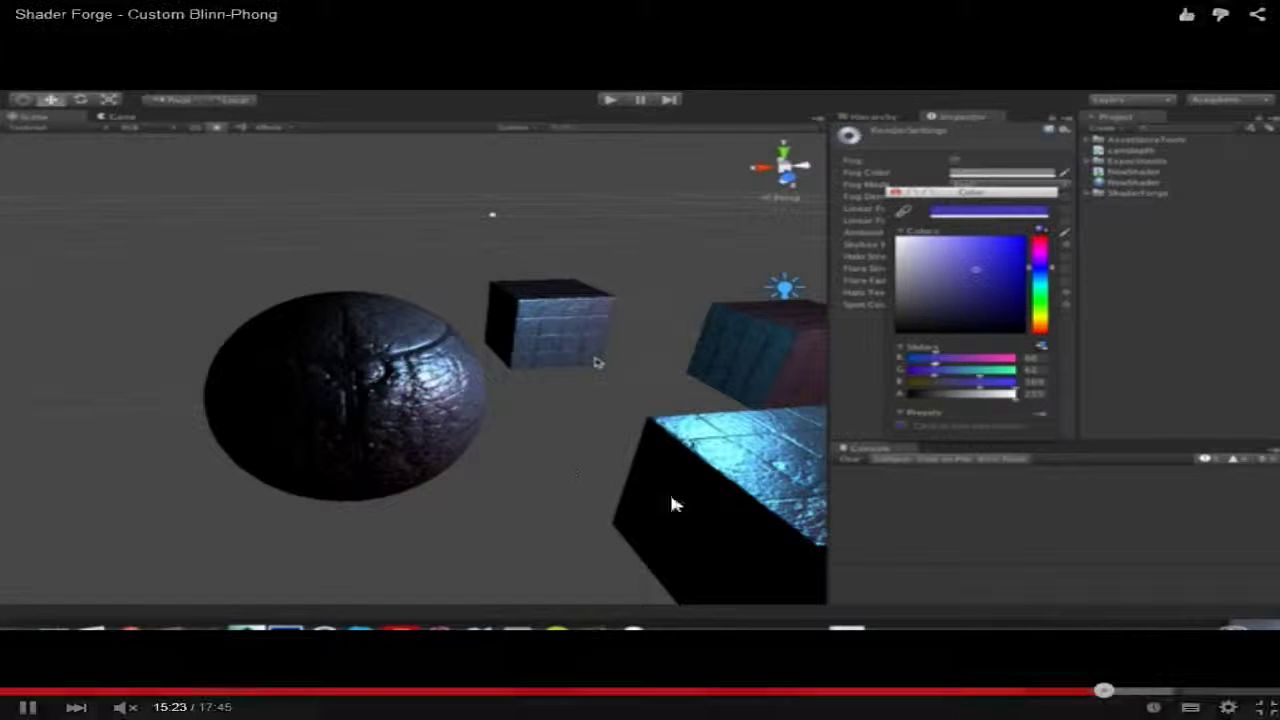
- Skip ahead in the tutorial to 15:52, then on to about 16:15
click(1139, 692)
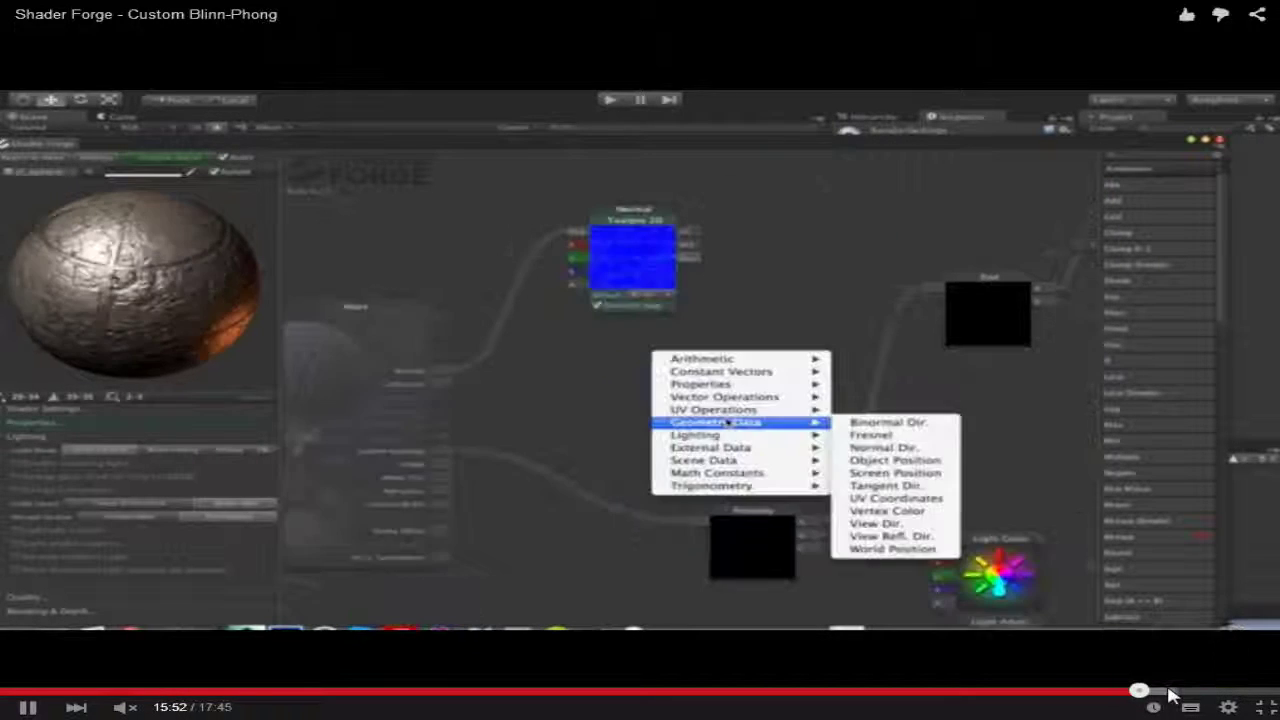
click(1168, 692)
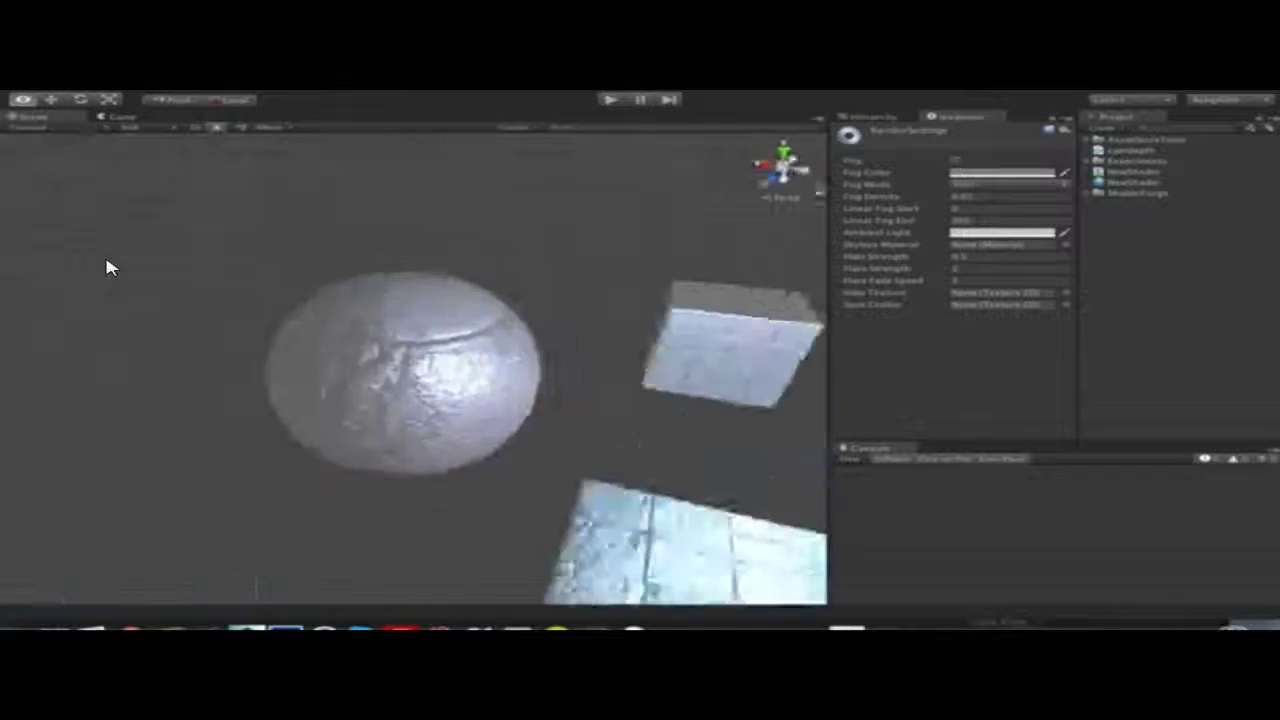
- Wire the Diffuse Texture 2D into Multiply and the normal map into the Main node's Normal input
key(ctrl+Up)
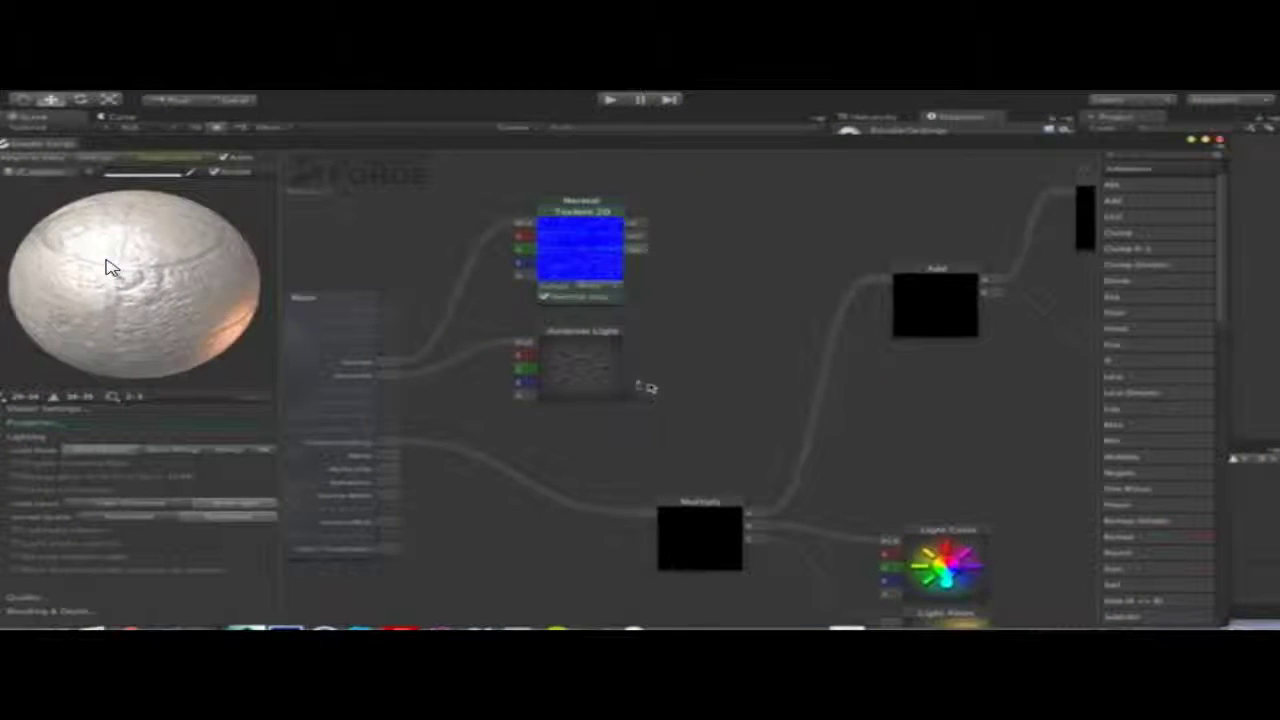
mouse_move(766, 371)
mouse_down()
mouse_move(654, 394)
mouse_move(675, 351)
mouse_move(535, 407)
mouse_move(528, 368)
mouse_move(469, 396)
mouse_move(918, 200)
mouse_up()
drag(806, 277, 729, 280)
click(591, 271)
mouse_move(588, 268)
mouse_down()
mouse_move(545, 295)
mouse_move(765, 197)
mouse_up()
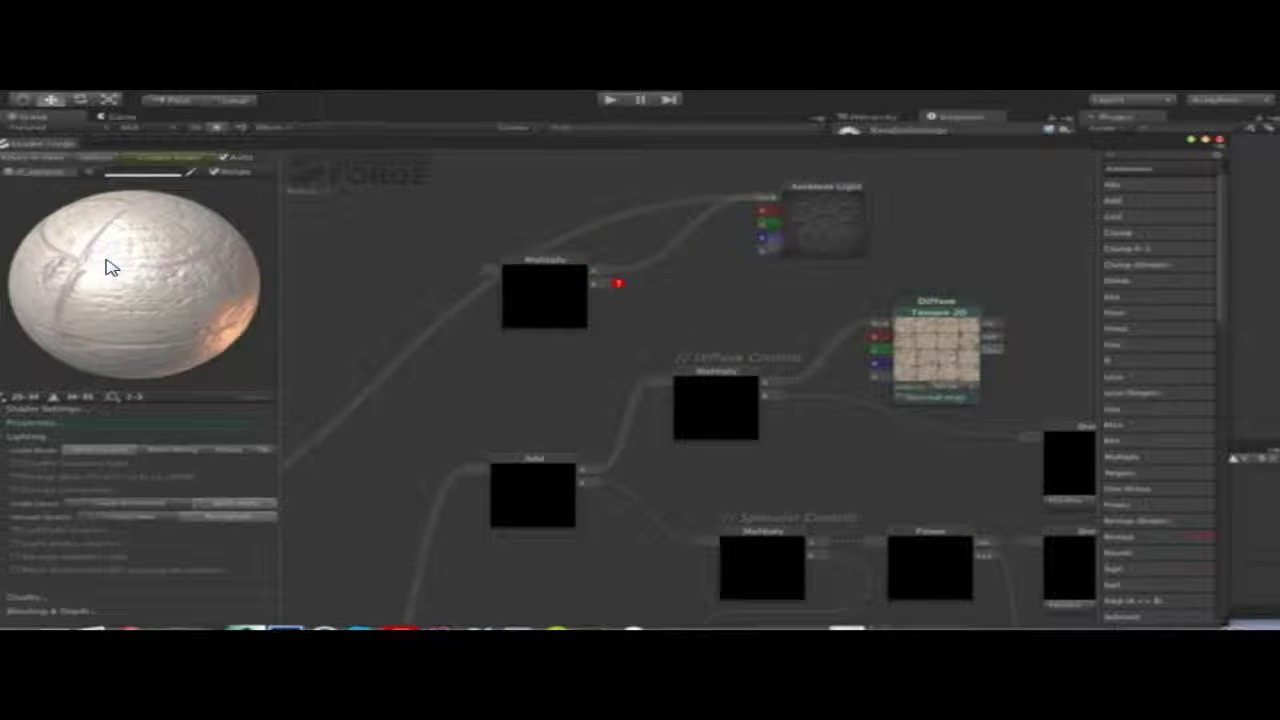
mouse_move(868, 325)
mouse_down()
mouse_move(594, 284)
mouse_move(860, 340)
mouse_up()
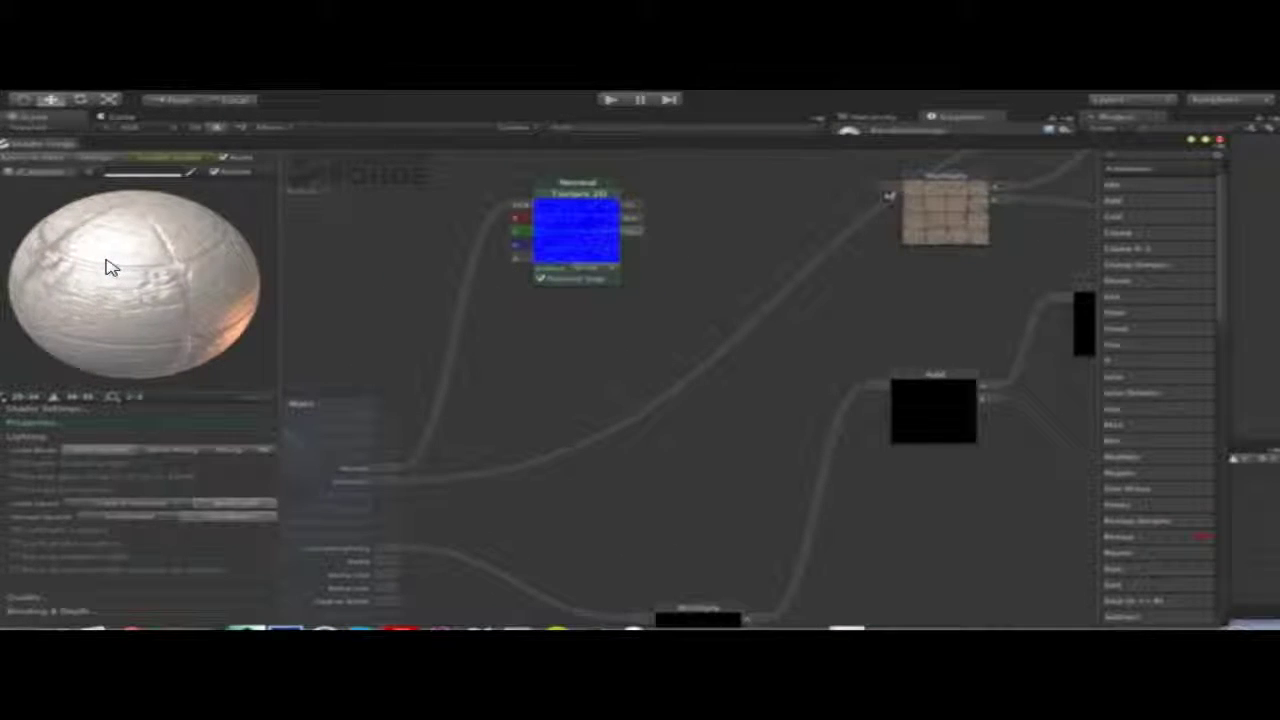
drag(995, 187, 380, 482)
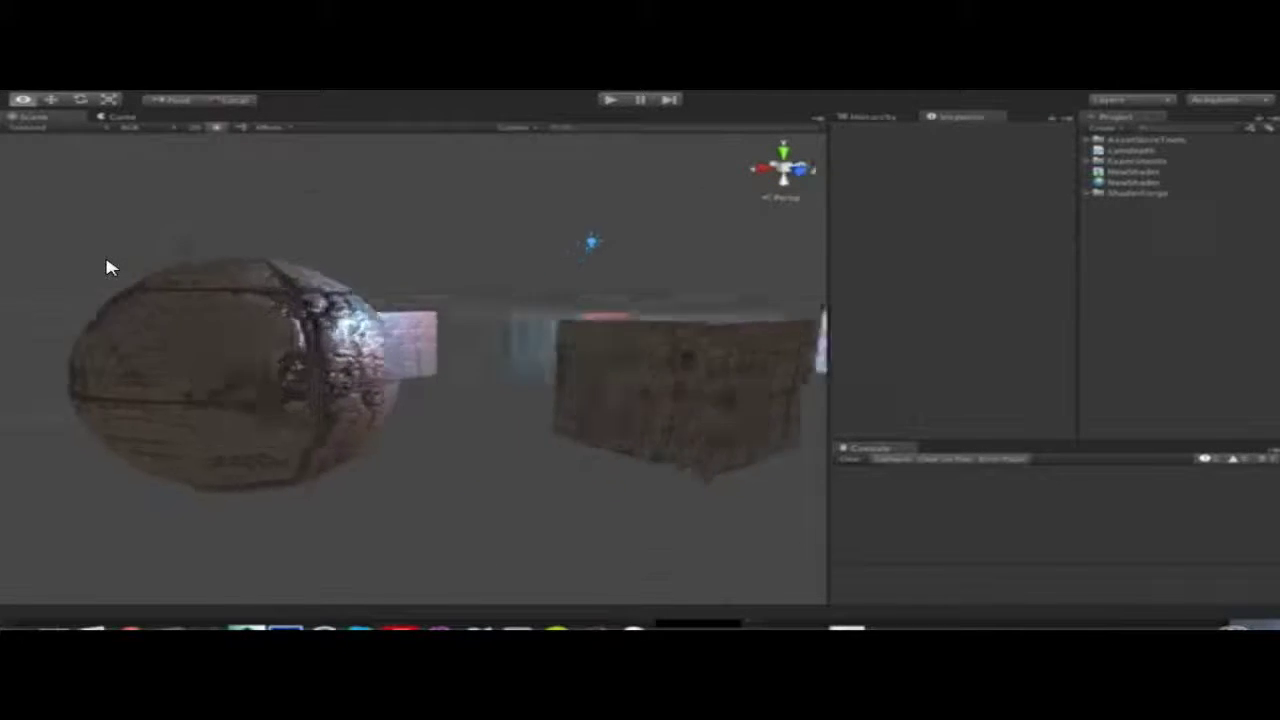
- Watch the final bump-lit scene and pause the tutorial at 17:41
right_drag(110, 268, 365, 103)
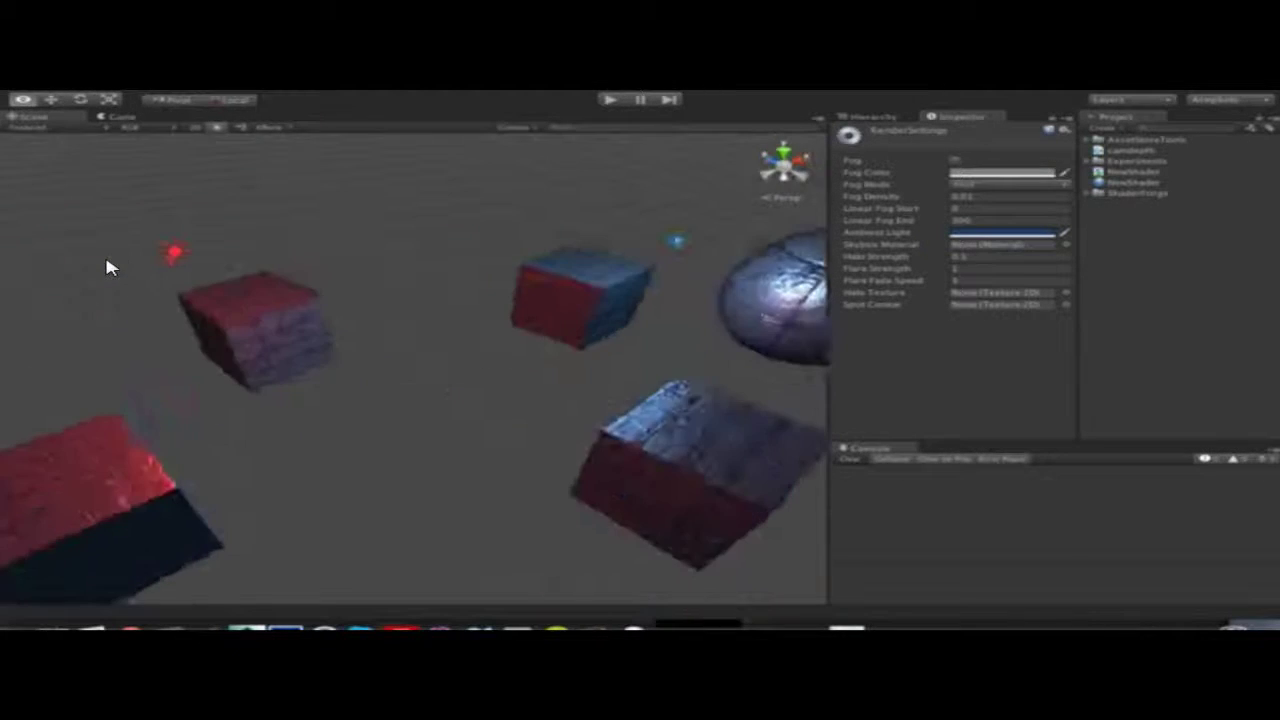
alt+drag(430, 380, 490, 383)
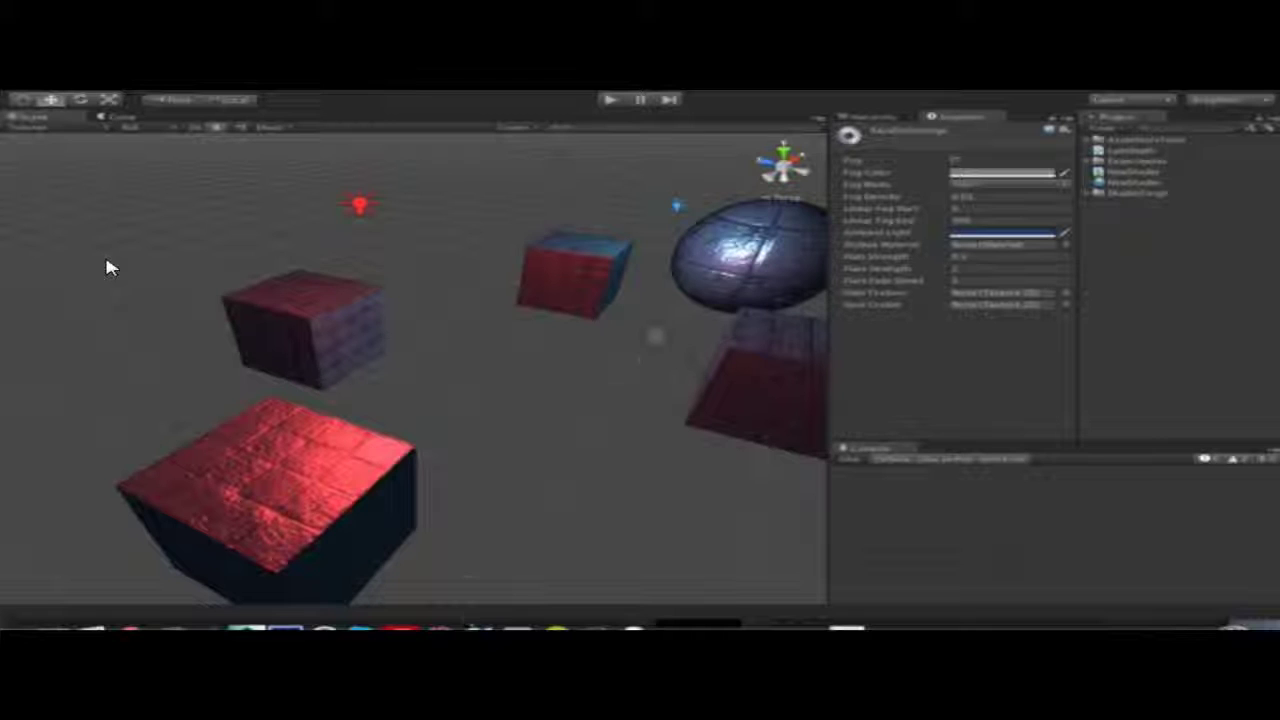
click(697, 302)
scroll(940, 330, down, 3)
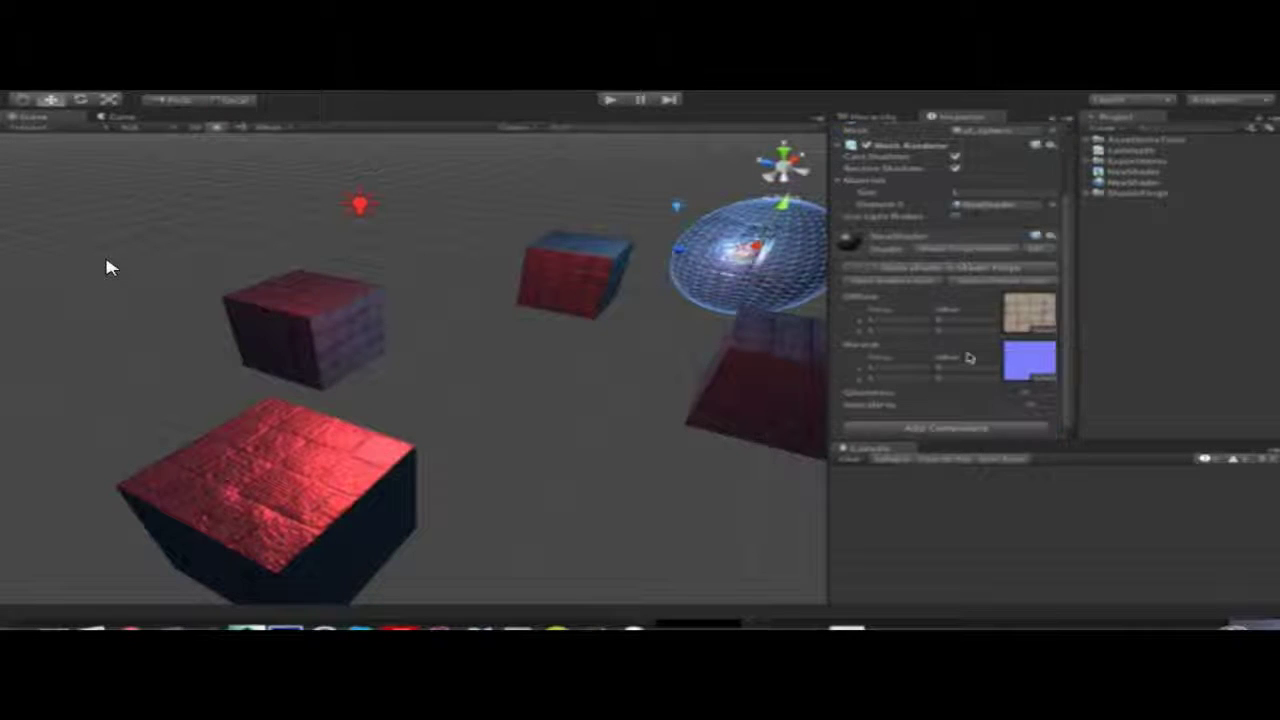
drag(1028, 400, 1012, 408)
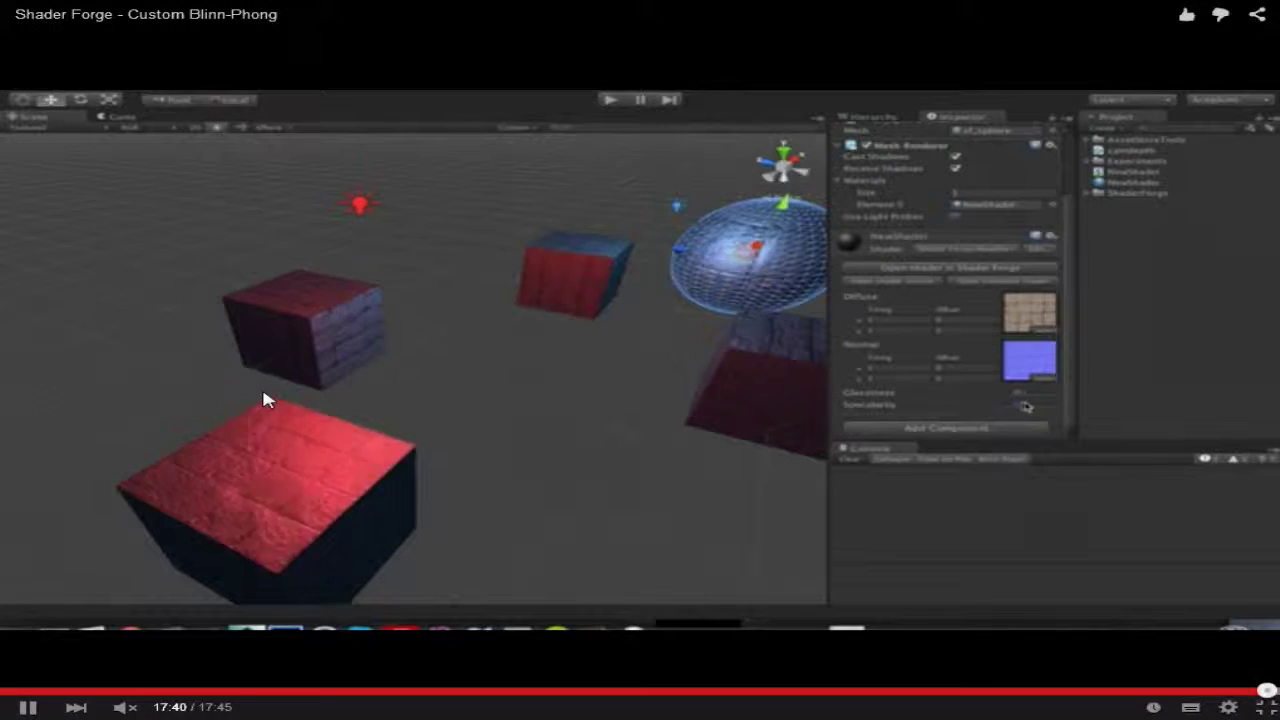
click(371, 348)
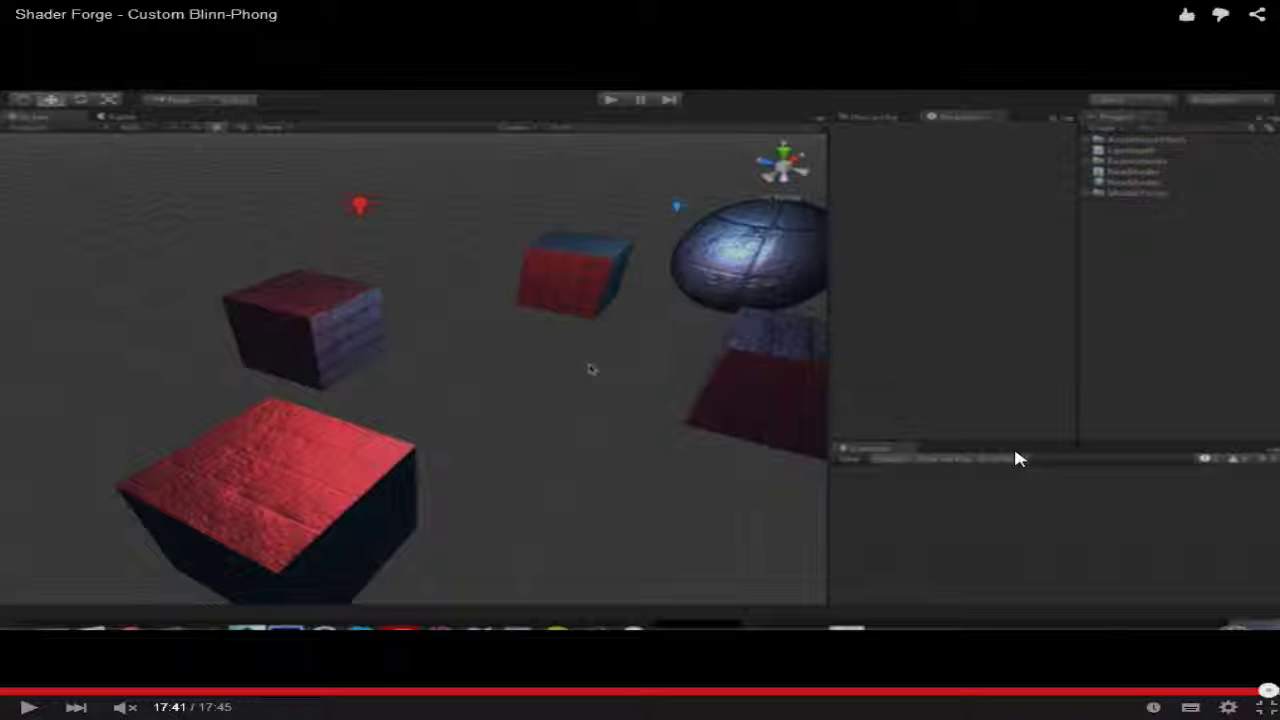
- Leave fullscreen, skim the PBR links in the Google Docs notes, then open the codinglabs article
click(1266, 706)
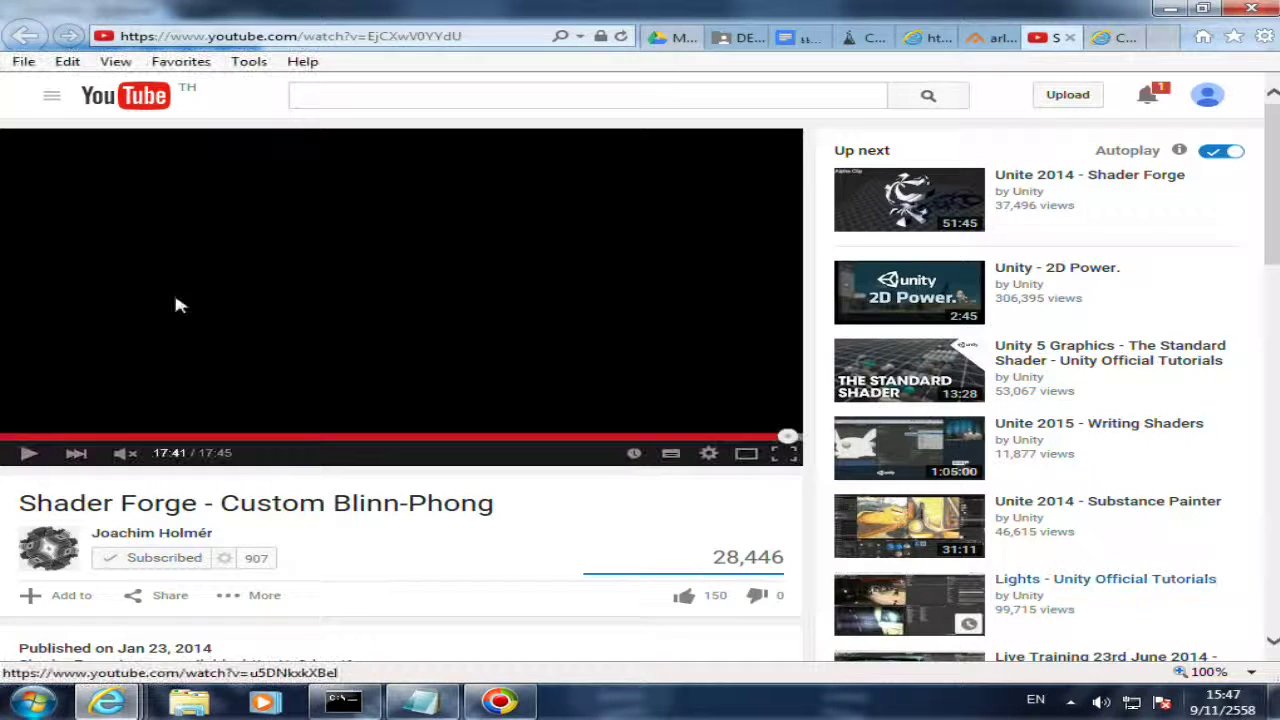
click(784, 40)
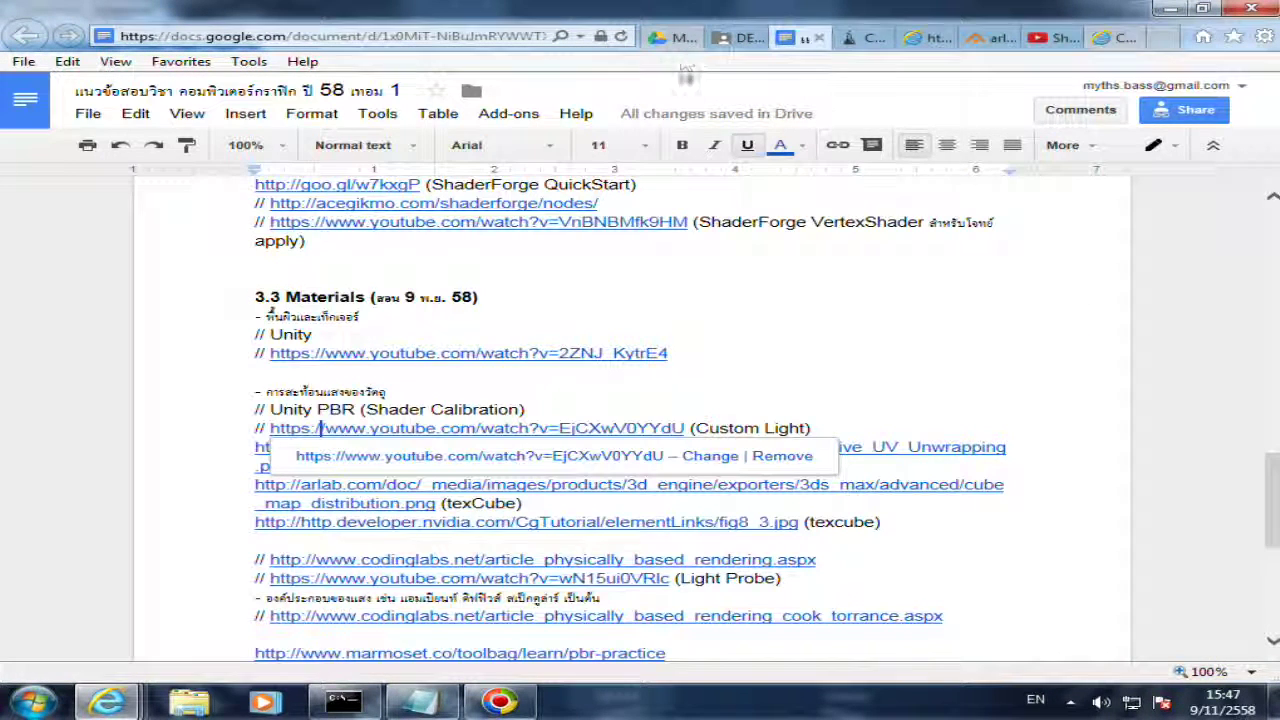
scroll(688, 202, down, 1)
click(693, 346)
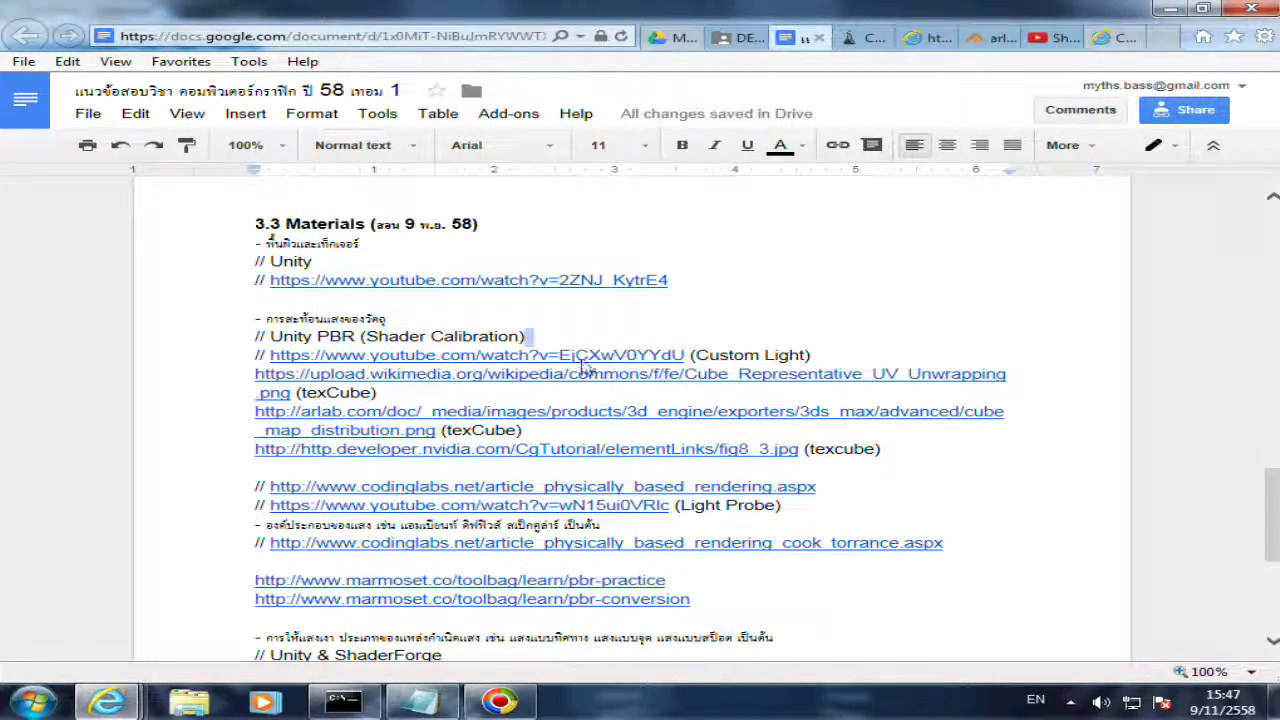
scroll(610, 368, down, 1)
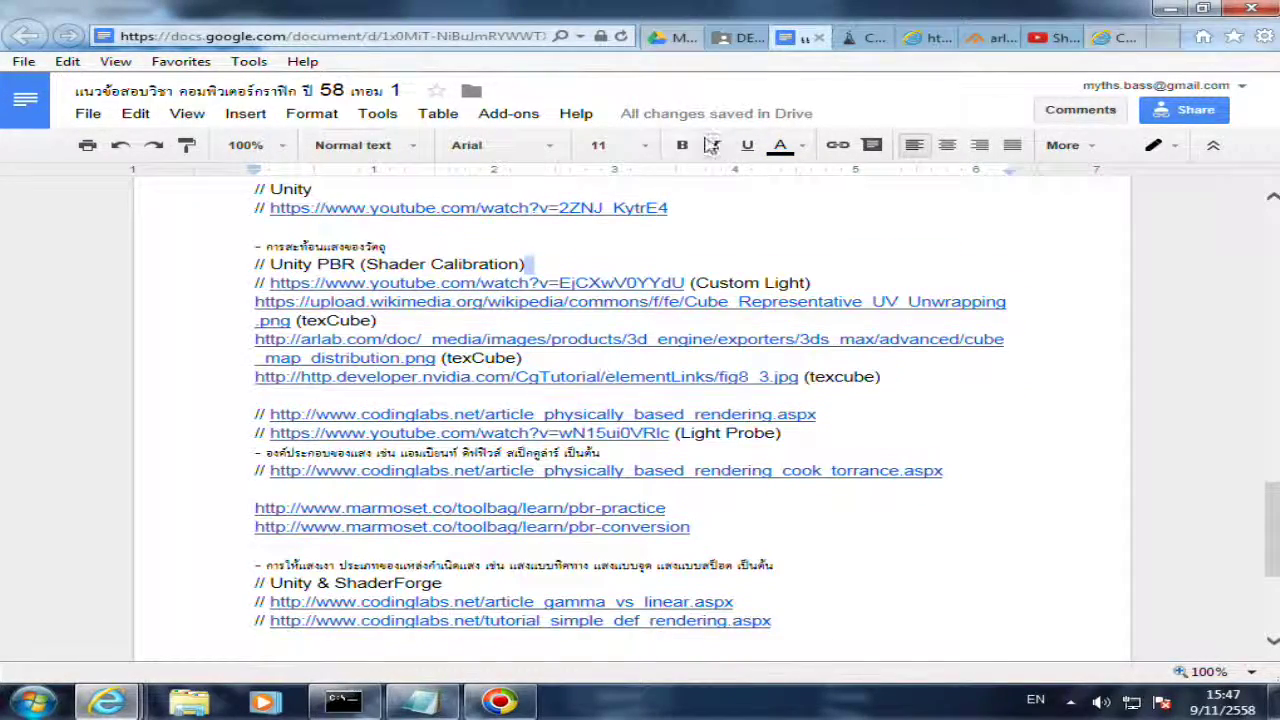
click(848, 40)
- Scroll back to the codinglabs article's title, Introduction and simplified rendering equation
scroll(465, 249, down, 5)
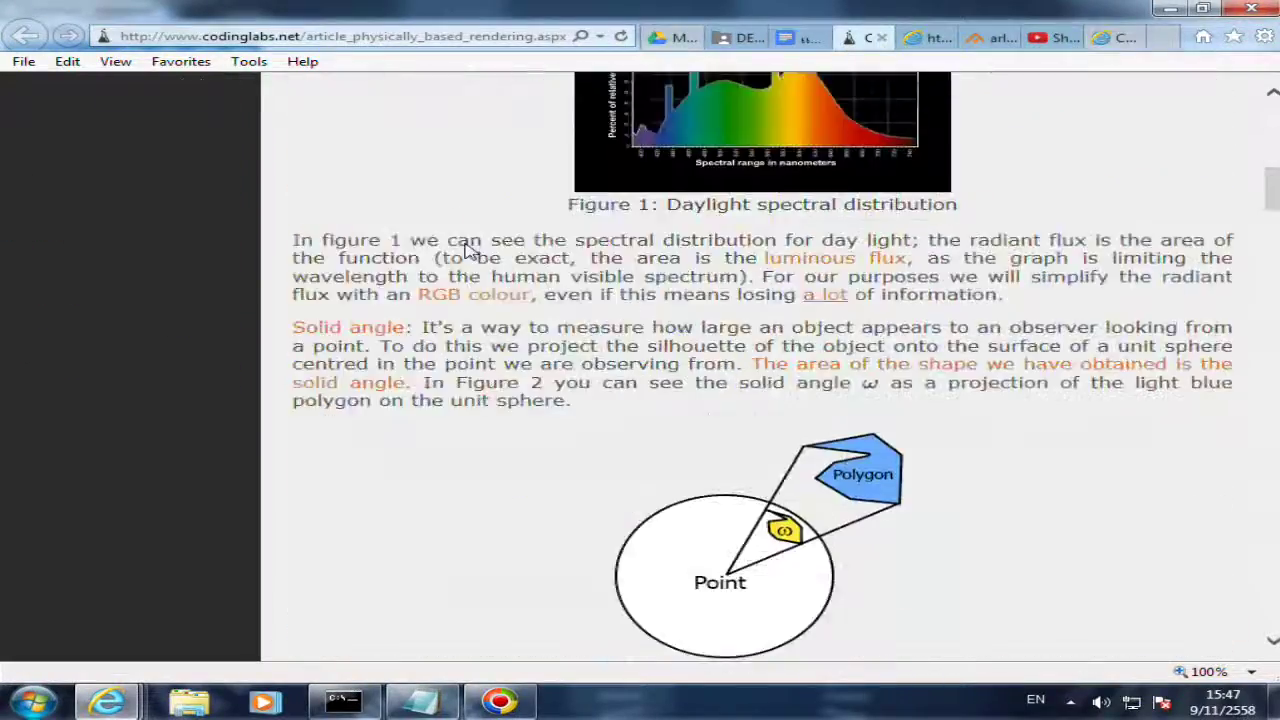
scroll(465, 249, down, 5)
scroll(465, 249, down, 5)
scroll(465, 249, down, 5)
scroll(465, 249, down, 5)
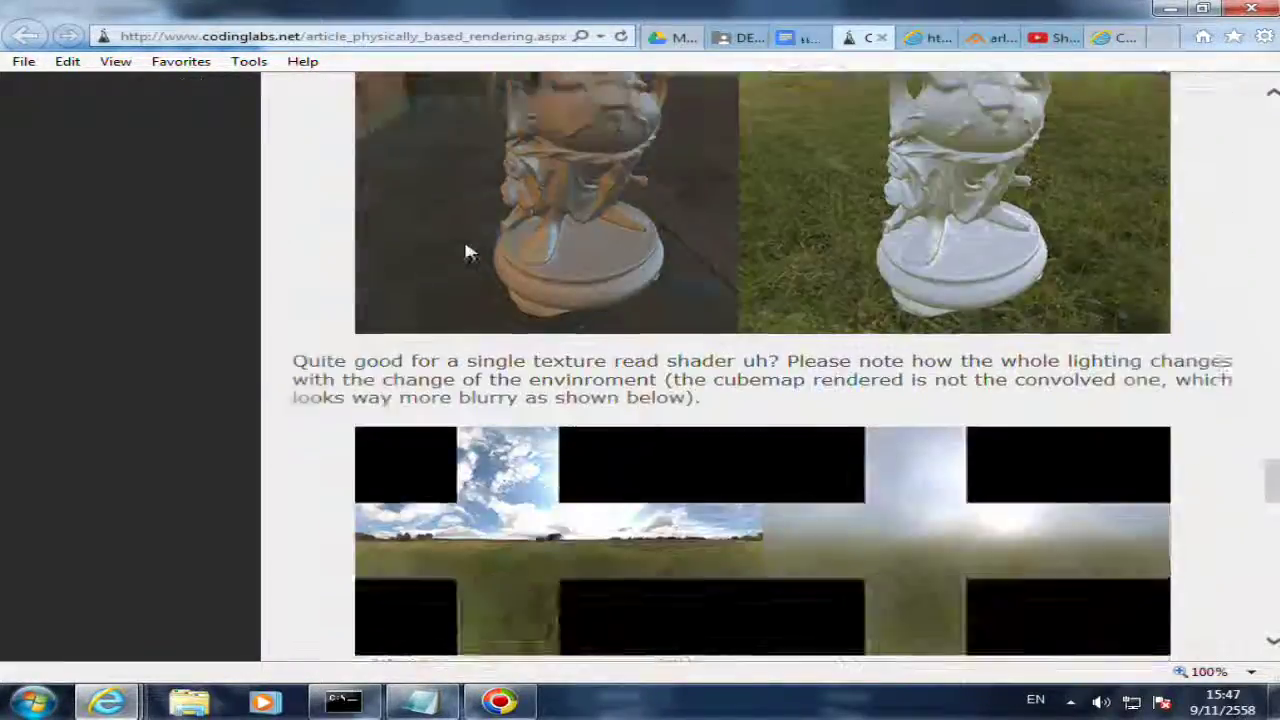
scroll(465, 249, up, 3)
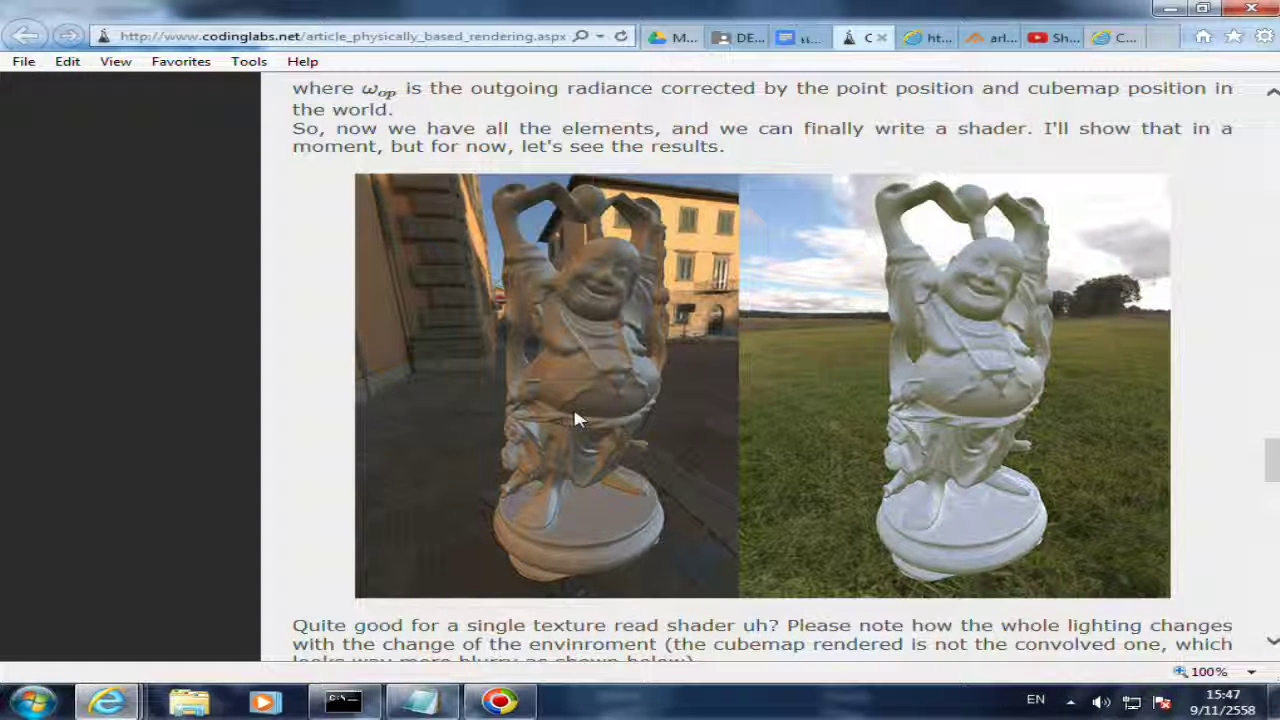
scroll(586, 414, down, 3)
scroll(586, 414, down, 3)
scroll(586, 414, up, 2)
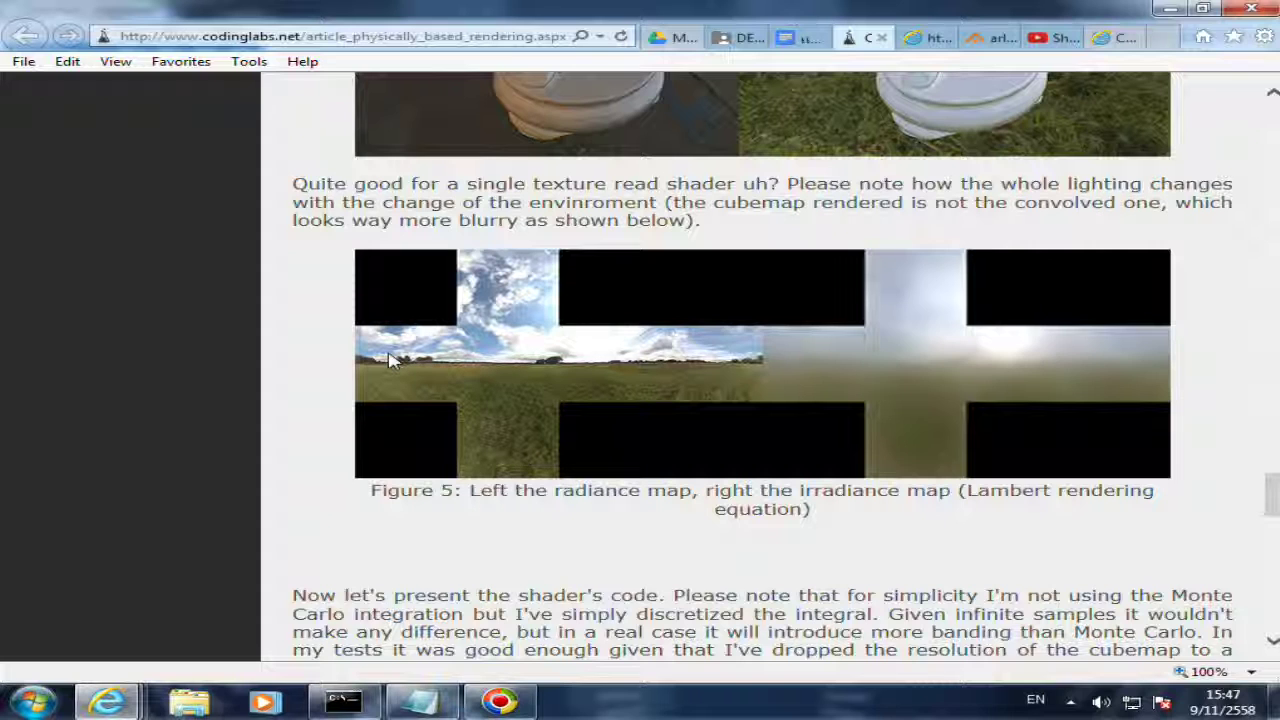
scroll(390, 362, up, 3)
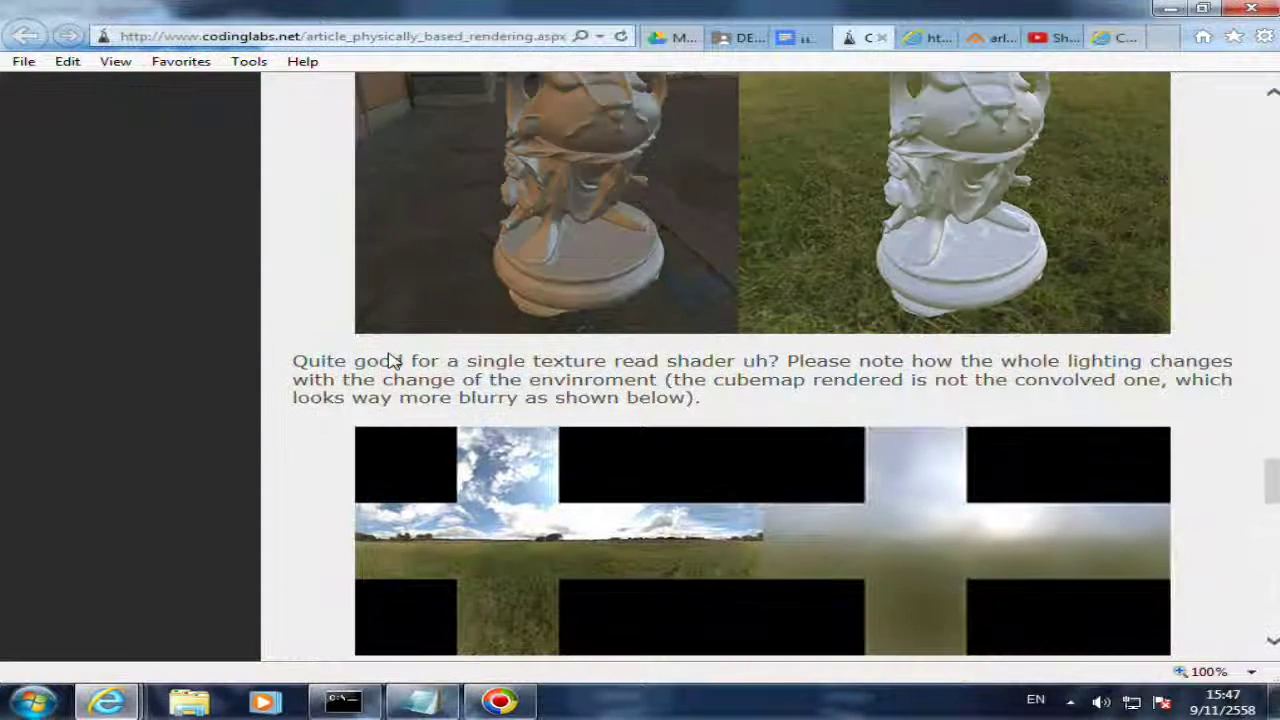
scroll(390, 362, up, 3)
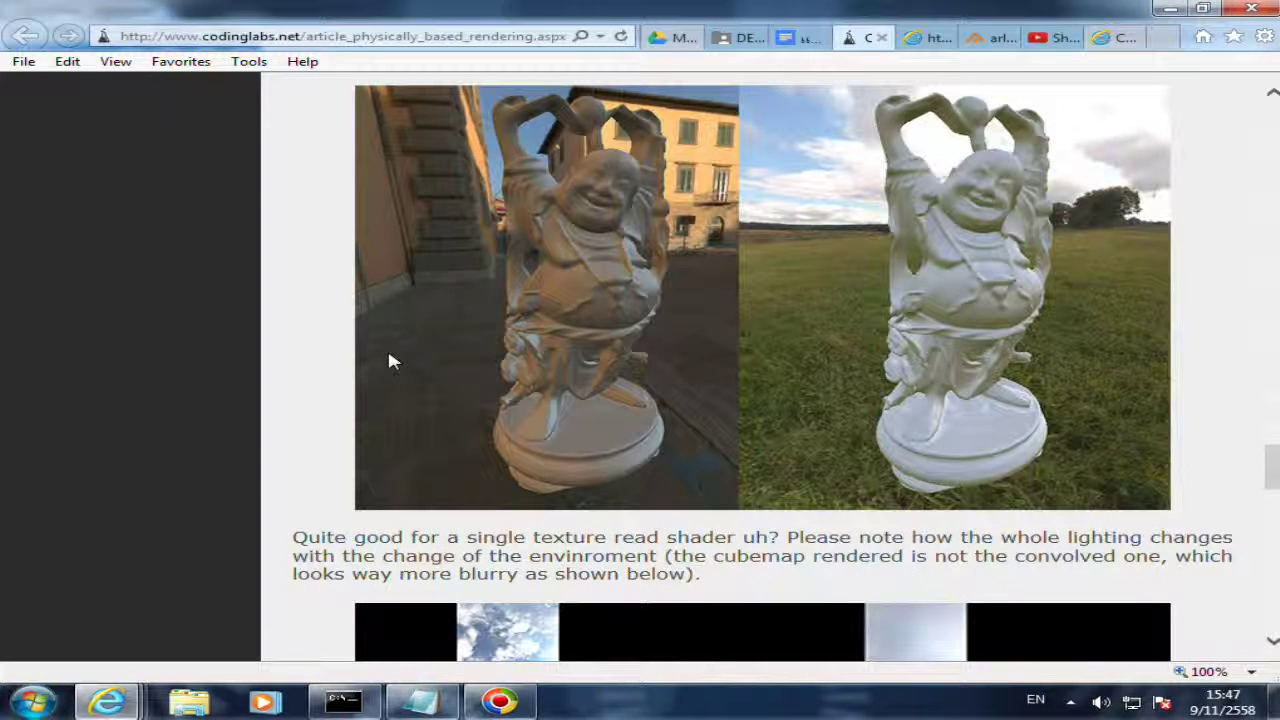
scroll(390, 362, up, 3)
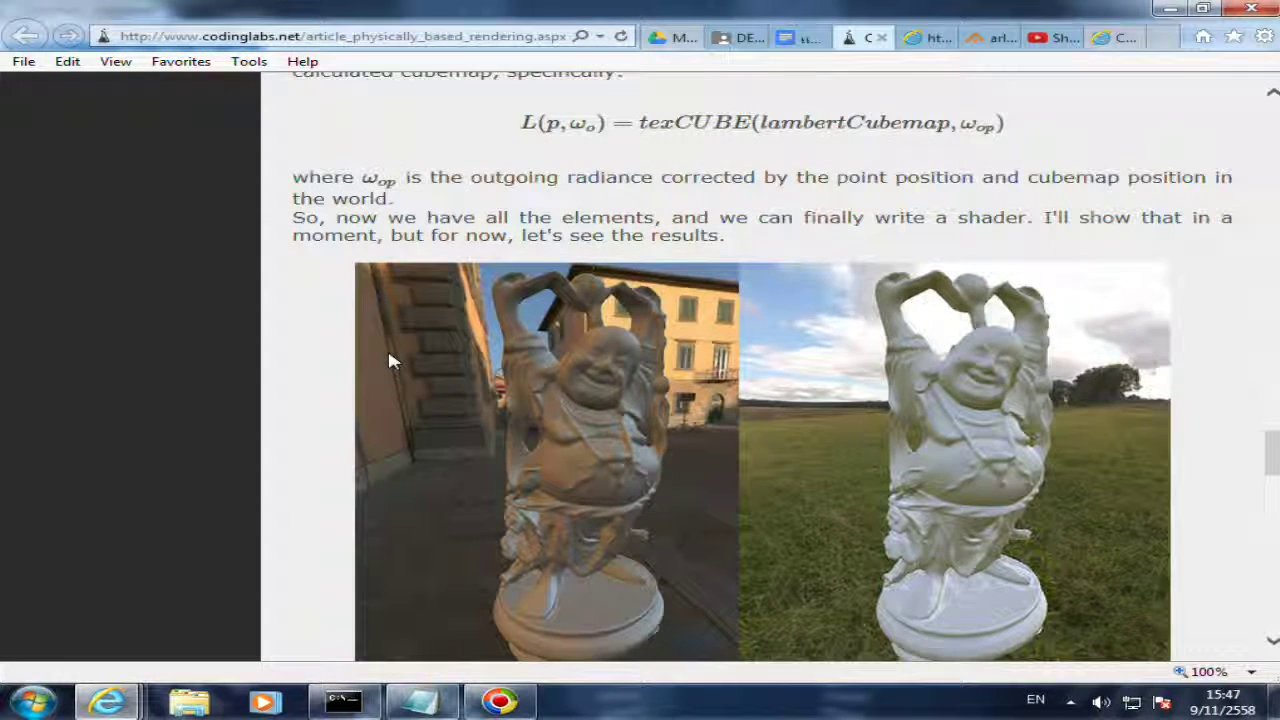
scroll(390, 362, up, 5)
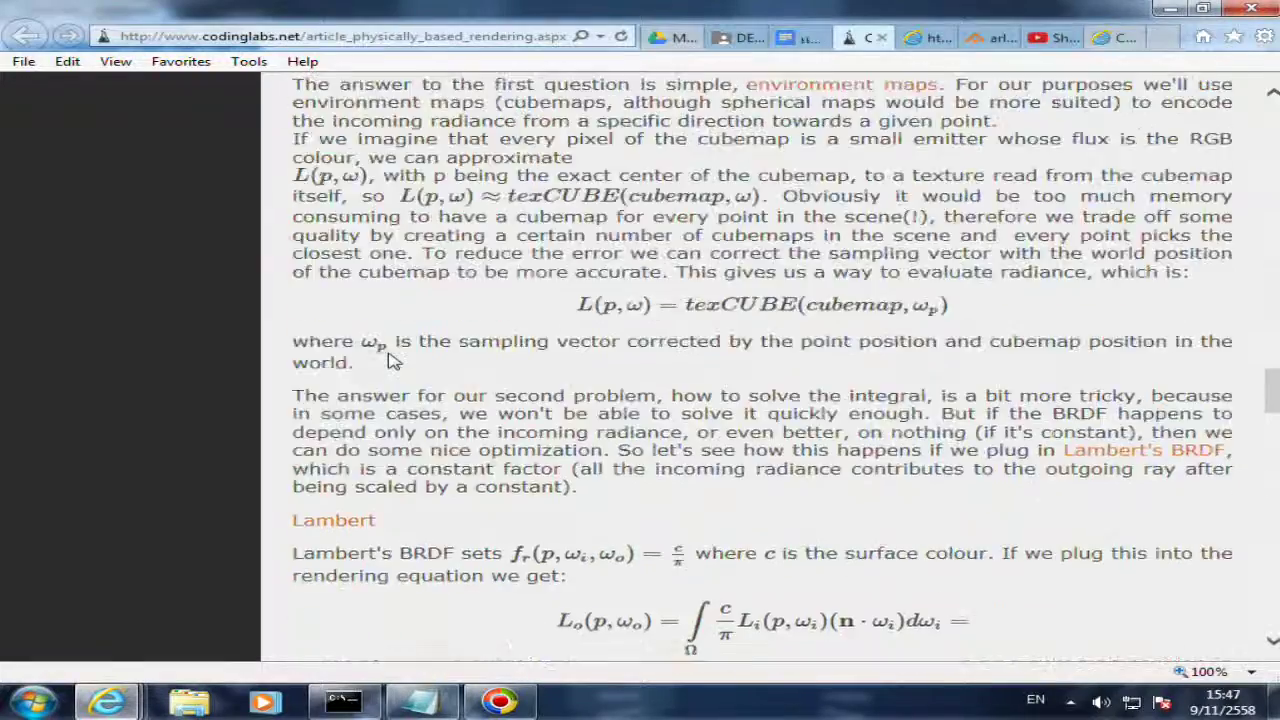
scroll(390, 362, up, 5)
scroll(390, 362, up, 5)
scroll(393, 362, up, 5)
scroll(393, 362, up, 5)
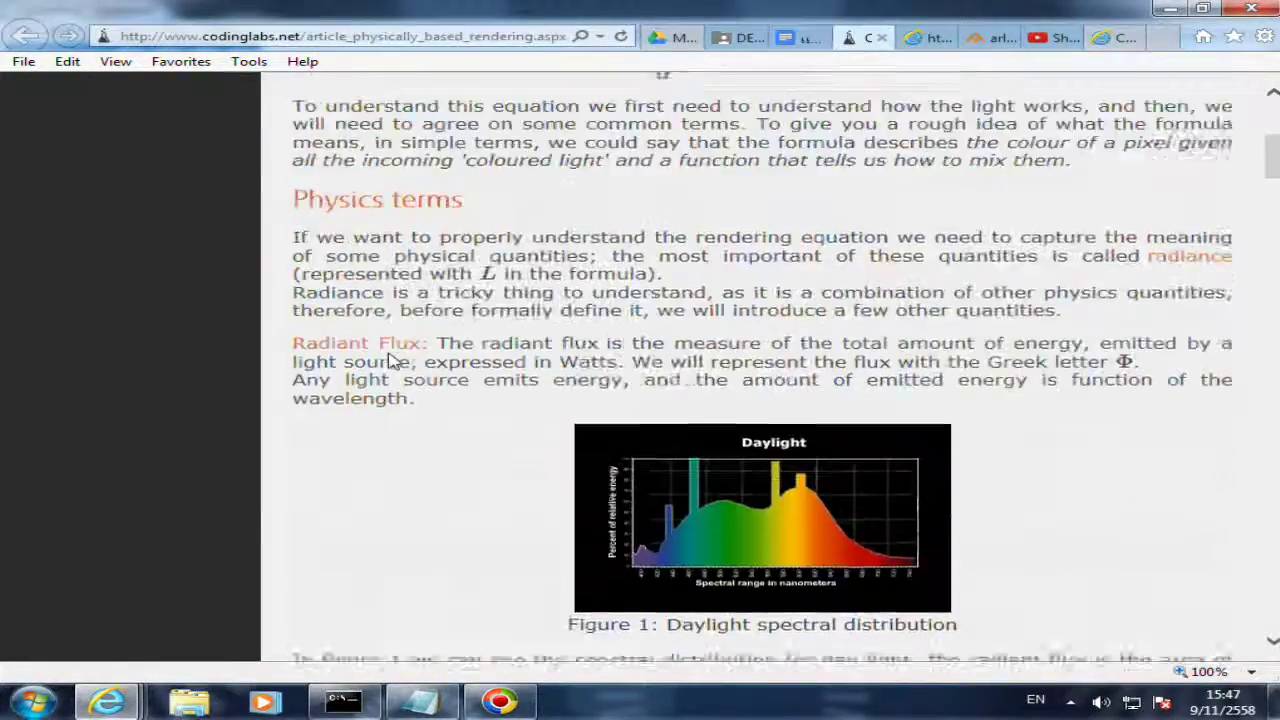
scroll(393, 362, up, 5)
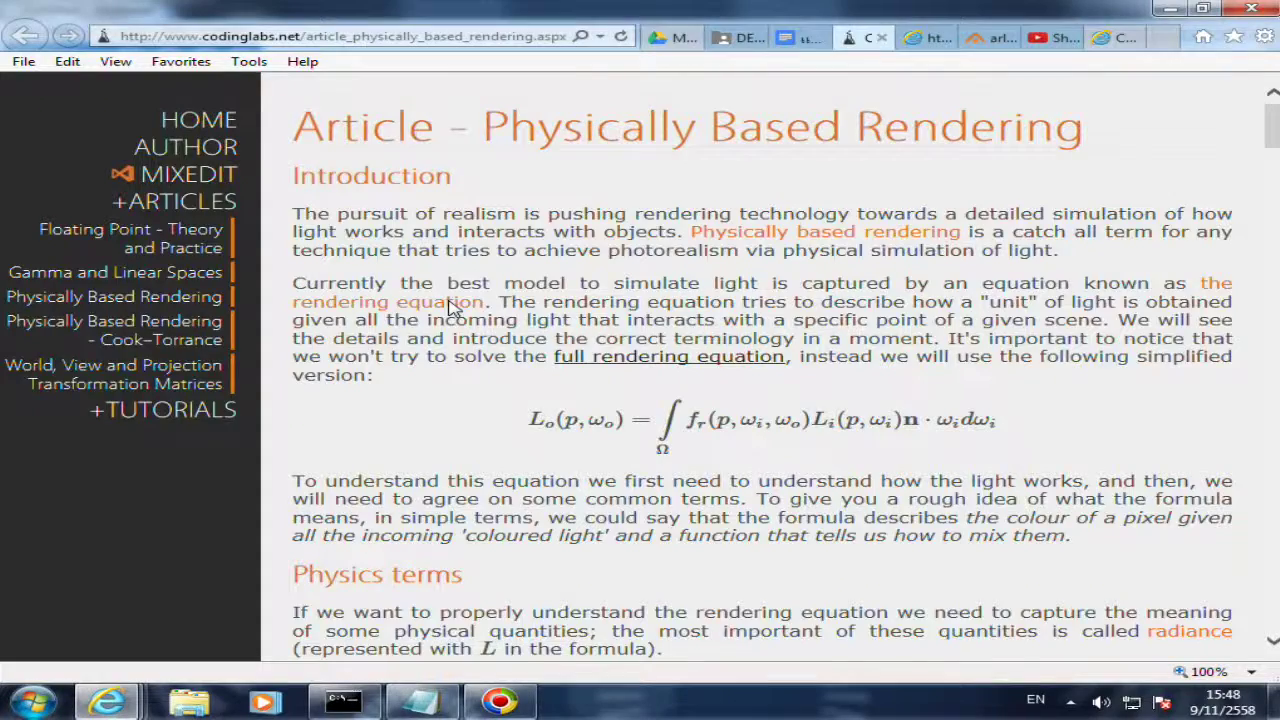
- Scroll the article to the simplified rendering equation and the Physics terms section on radiance and radiant flux
scroll(452, 310, down, 3)
scroll(470, 305, up, 1)
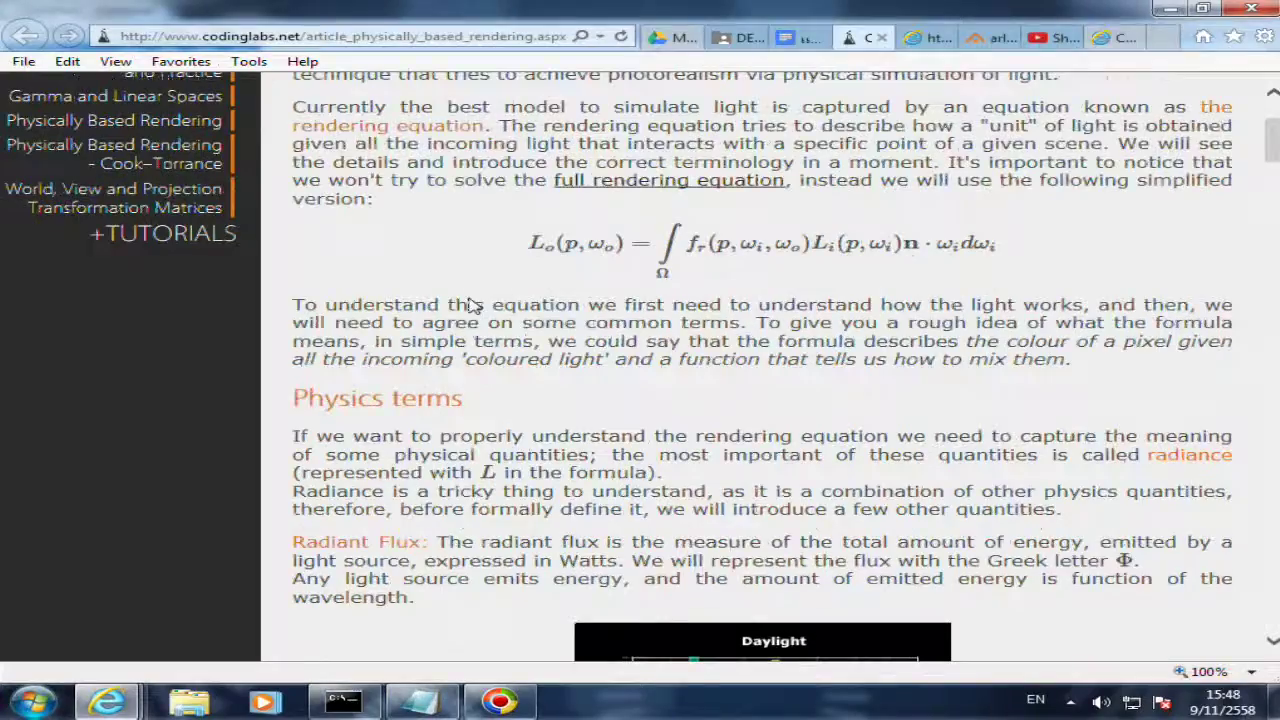
mouse_move(537, 252)
mouse_down()
mouse_move(600, 282)
mouse_move(527, 278)
mouse_up()
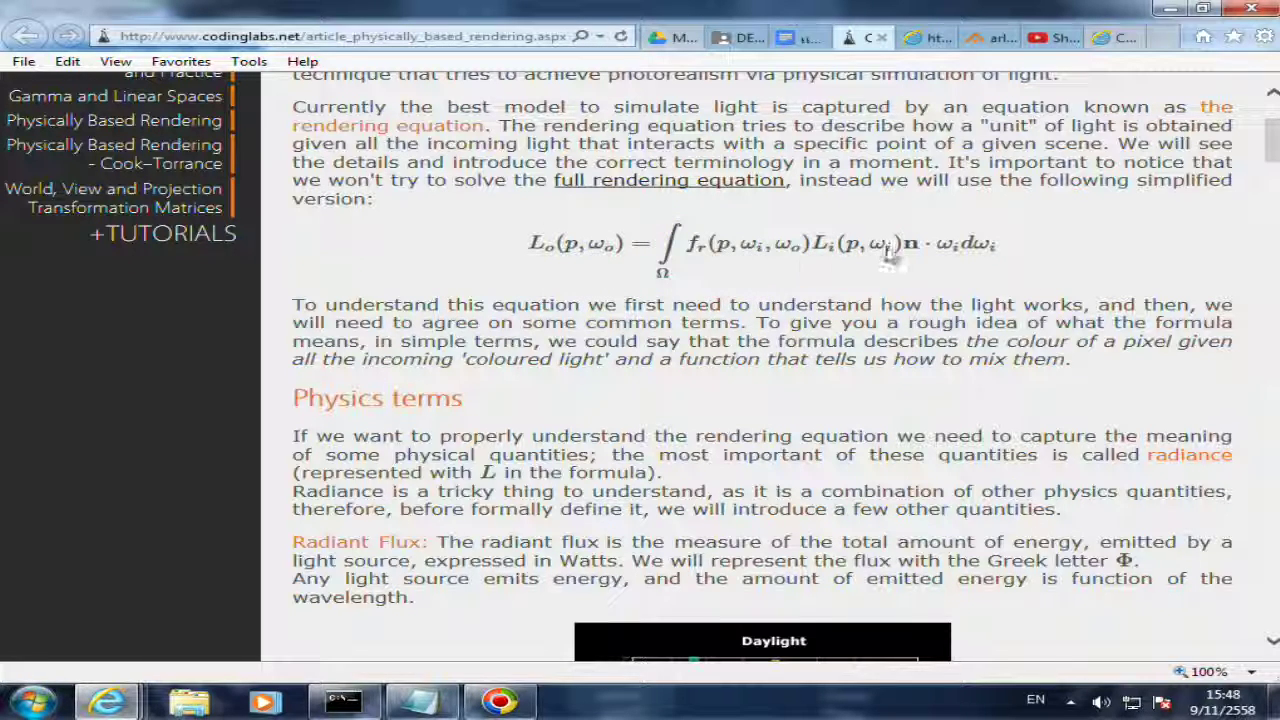
- Briefly highlight the Radiant Flux term, then read on to the Solid angle figure and Radiant Intensity definition
scroll(430, 323, down, 3)
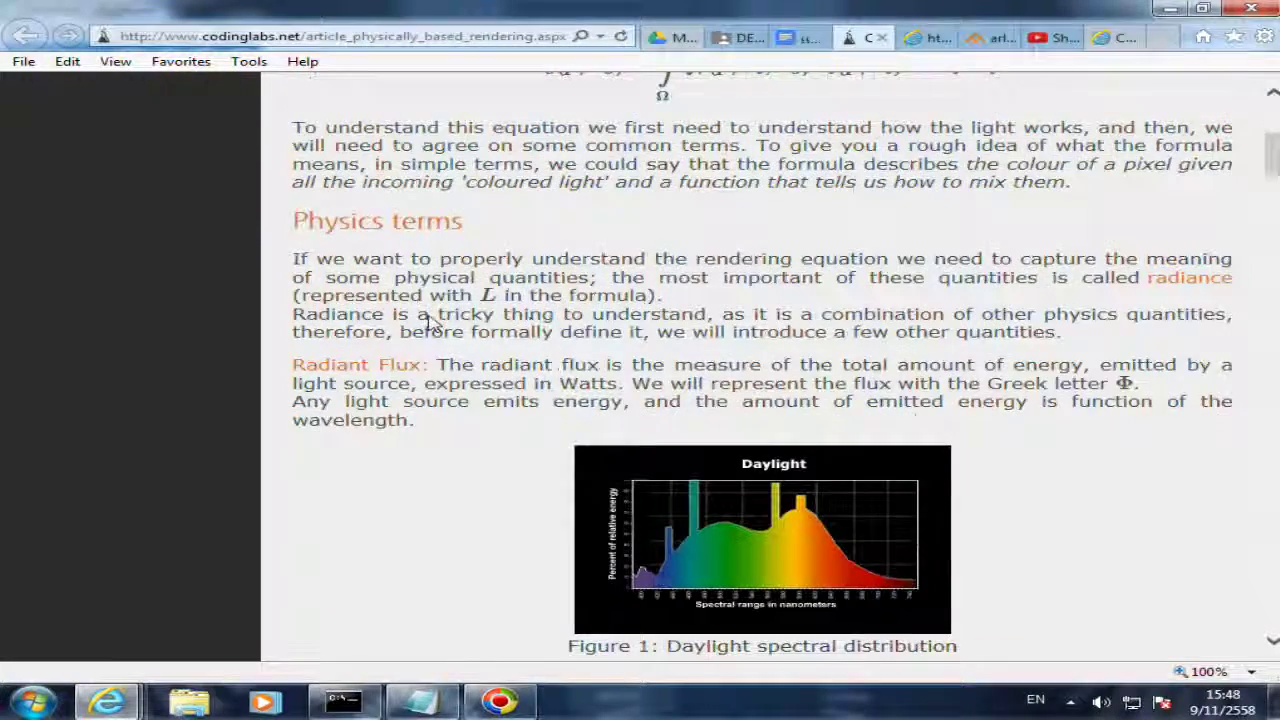
scroll(430, 323, down, 1)
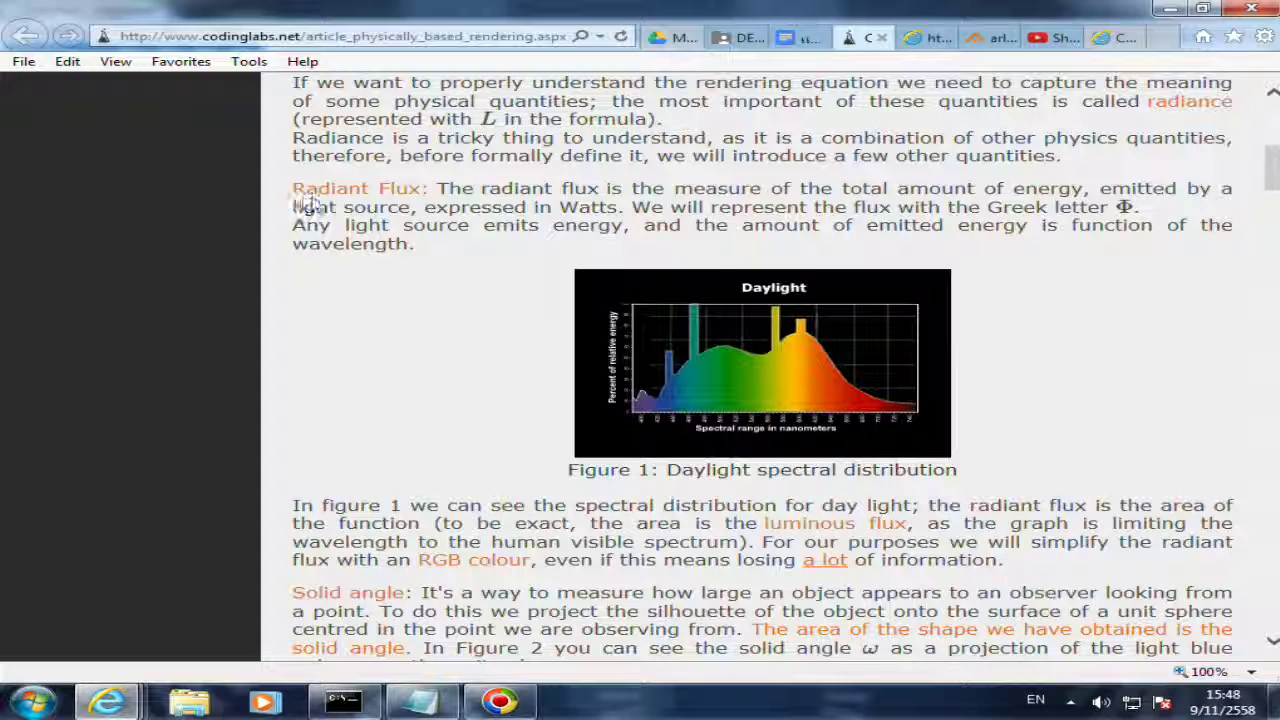
drag(293, 190, 408, 200)
click(412, 196)
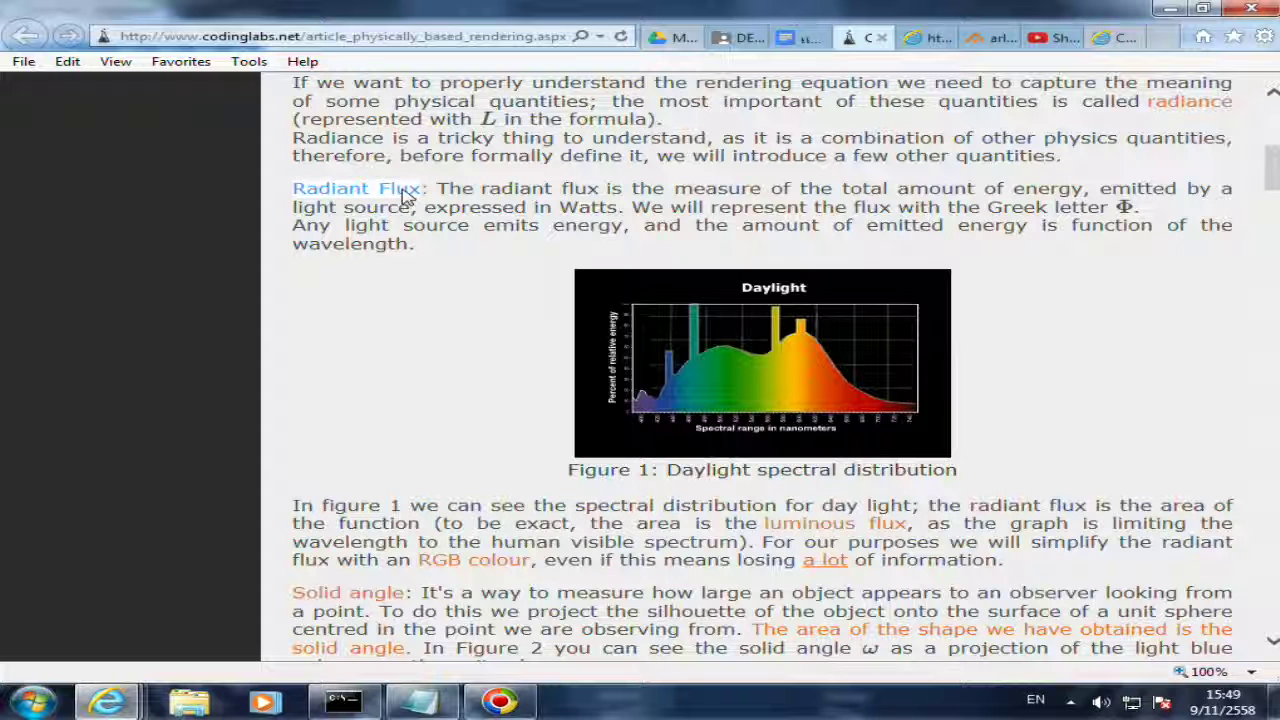
scroll(452, 308, down, 7)
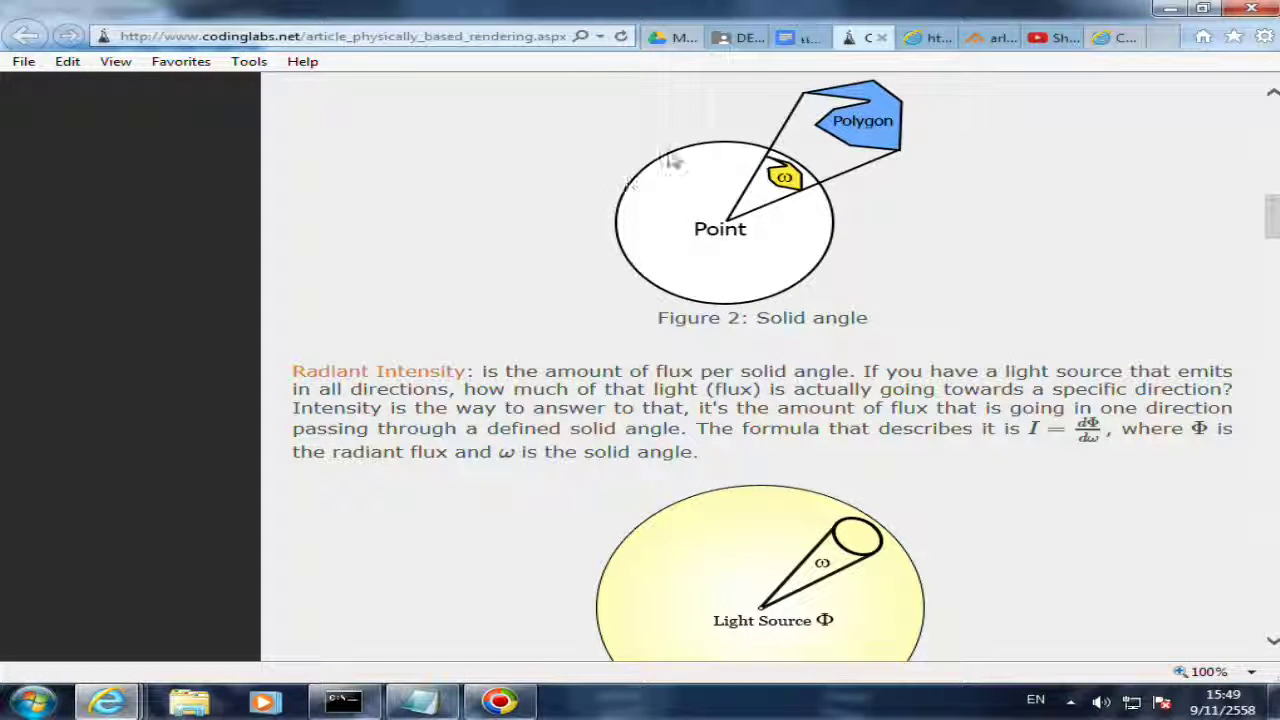
scroll(880, 252, up, 1)
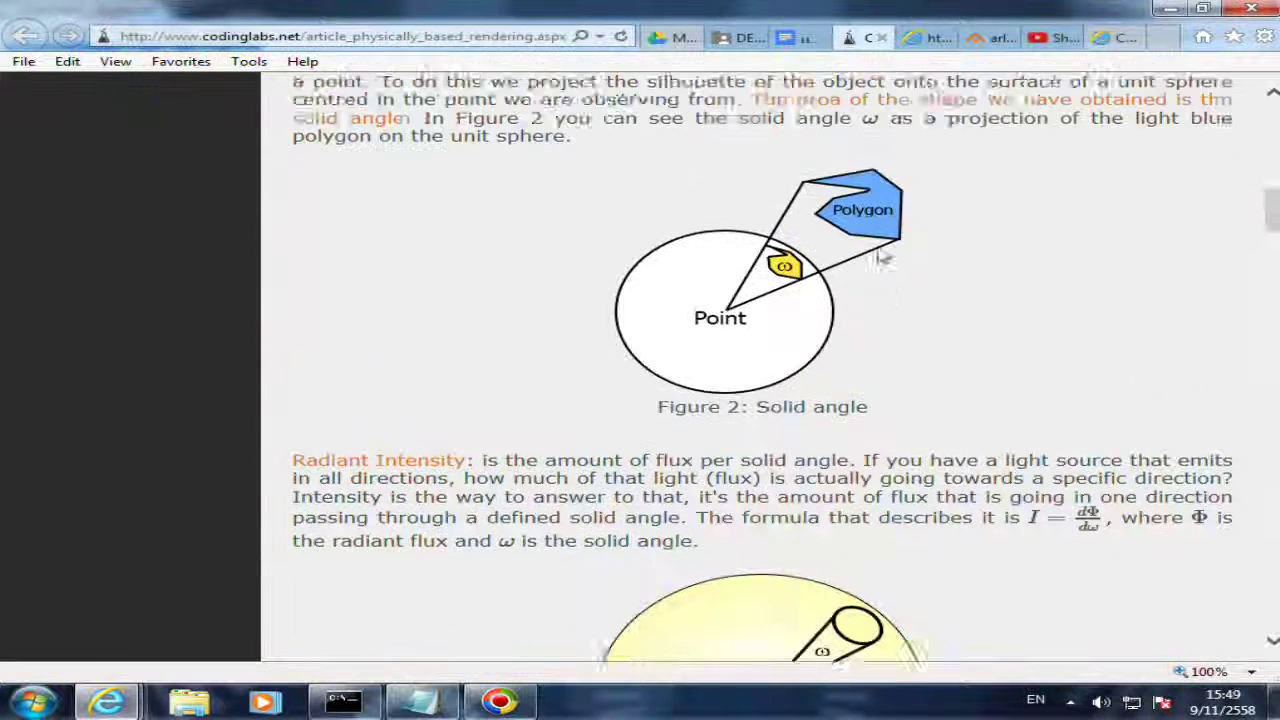
scroll(880, 252, down, 1)
scroll(880, 252, down, 2)
scroll(851, 249, up, 2)
scroll(705, 200, up, 2)
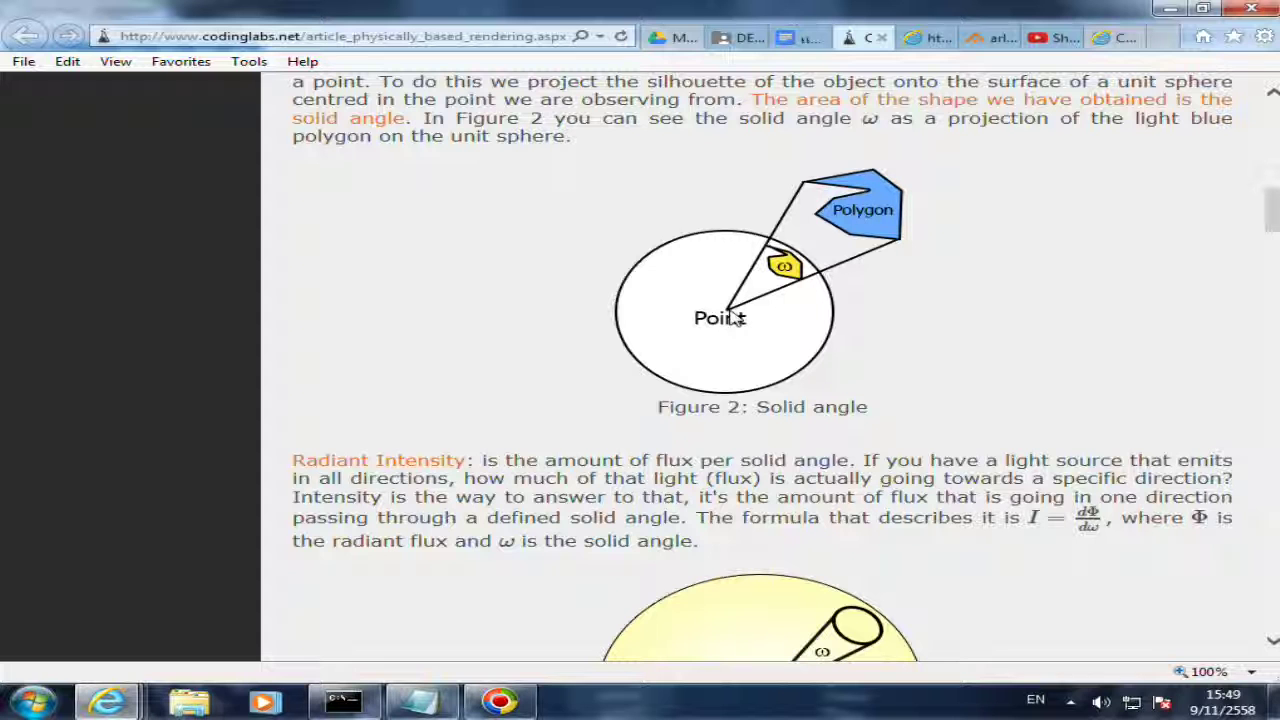
scroll(729, 243, up, 1)
scroll(537, 271, up, 2)
scroll(514, 277, up, 5)
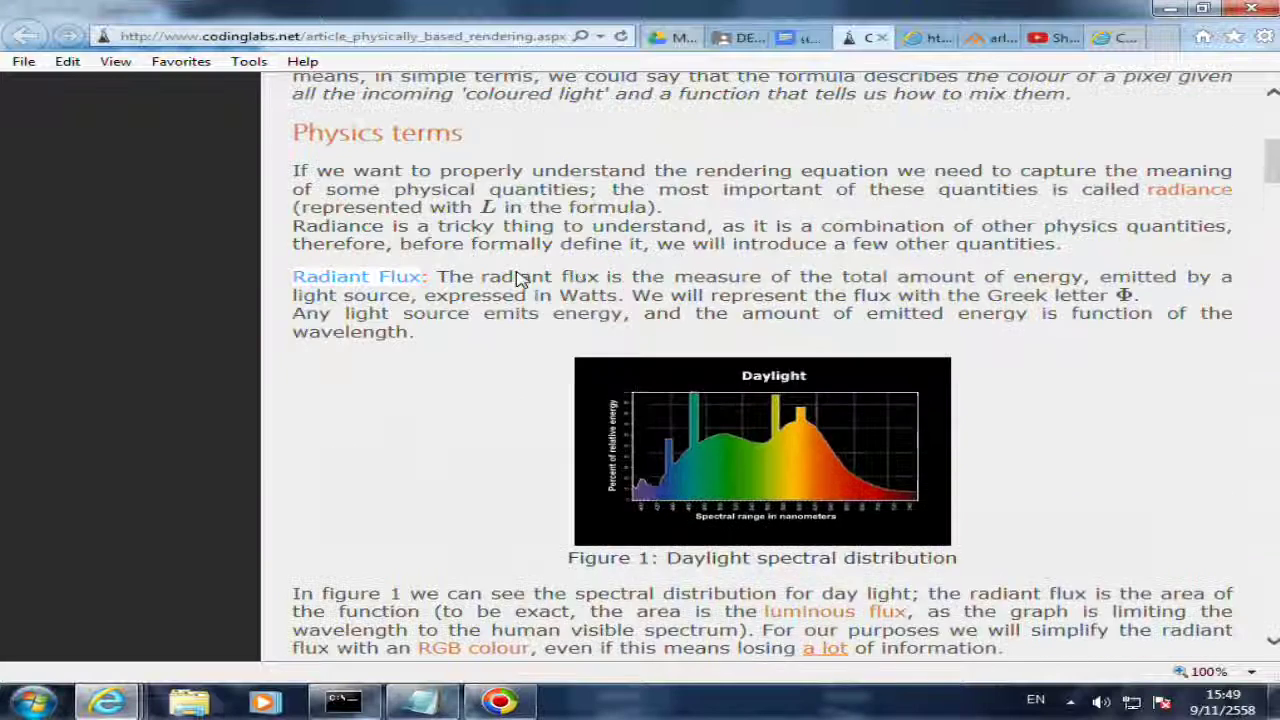
scroll(520, 320, down, 4)
scroll(690, 410, down, 4)
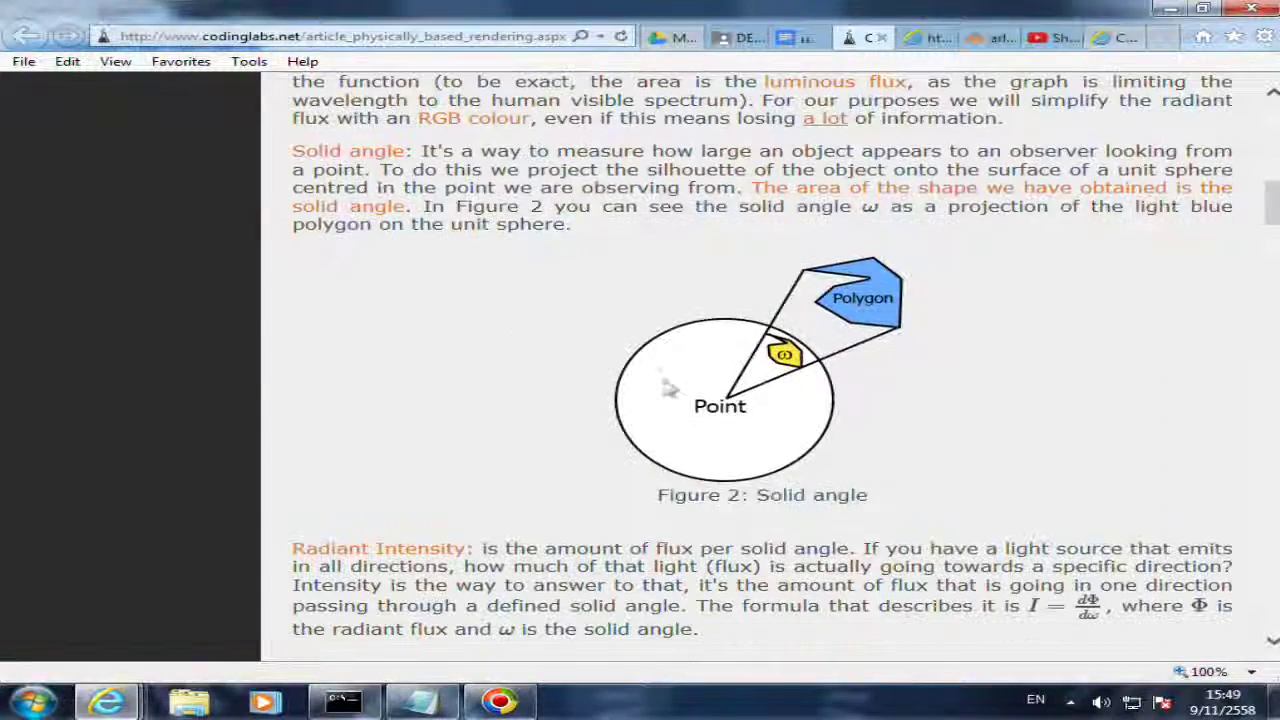
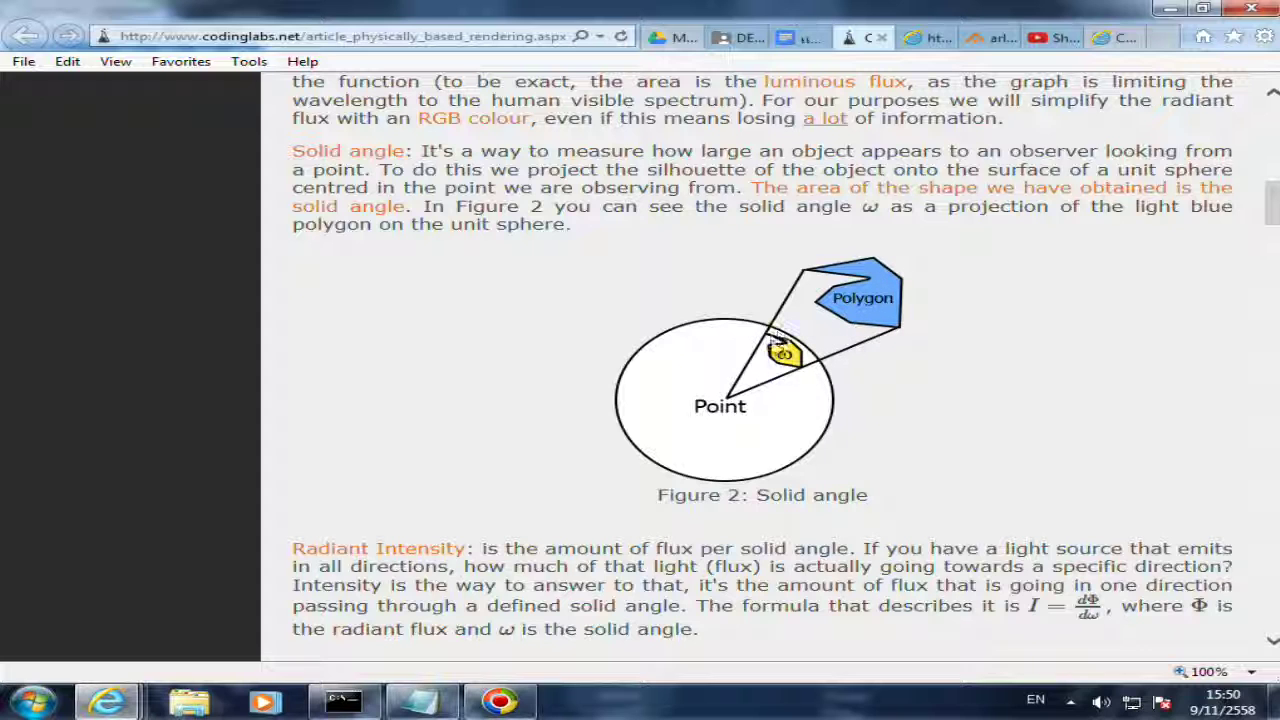
- Read past the Radiant Intensity formula, briefly highlighting its dΦ/dω fraction, to the Radiance formula
scroll(835, 338, down, 3)
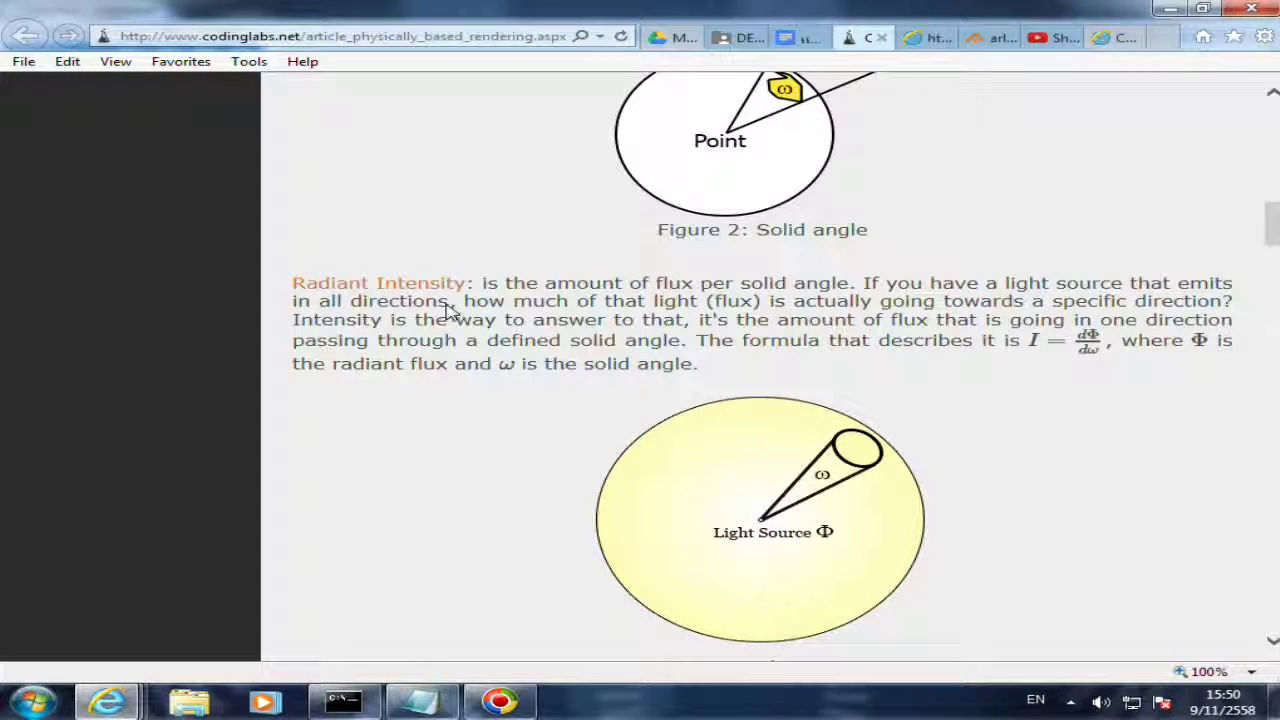
scroll(318, 338, down, 3)
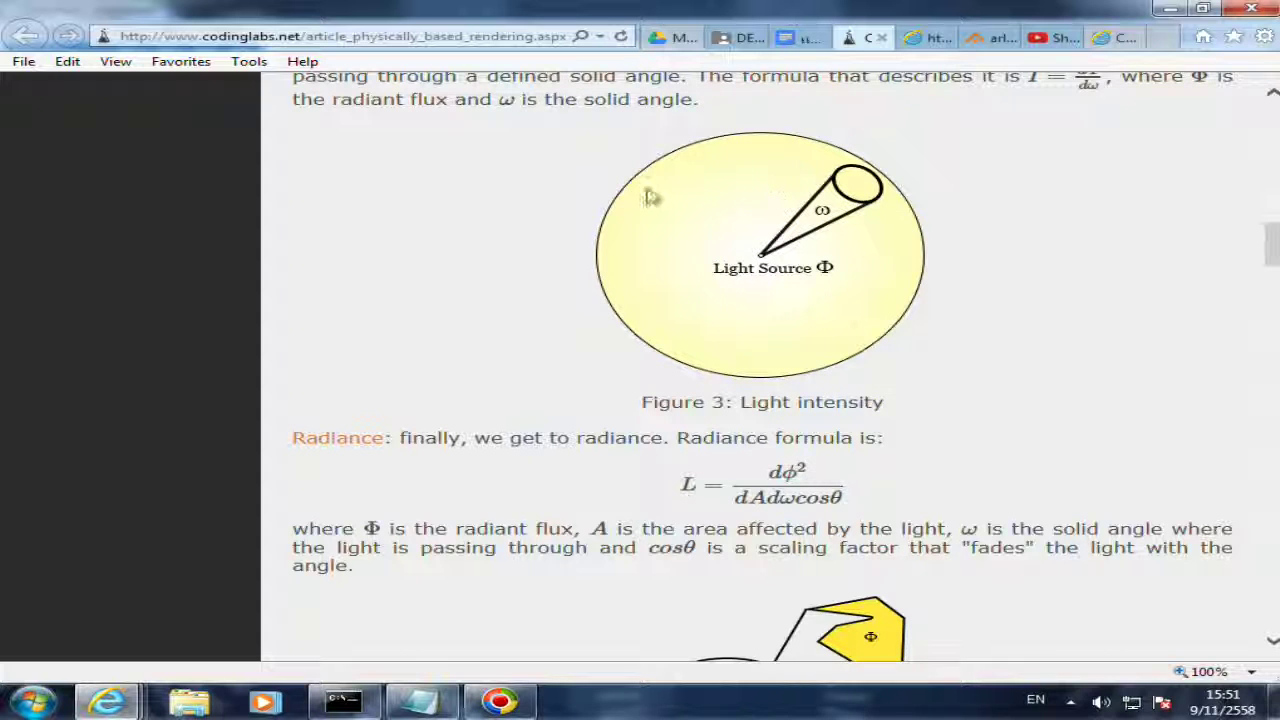
scroll(845, 172, up, 2)
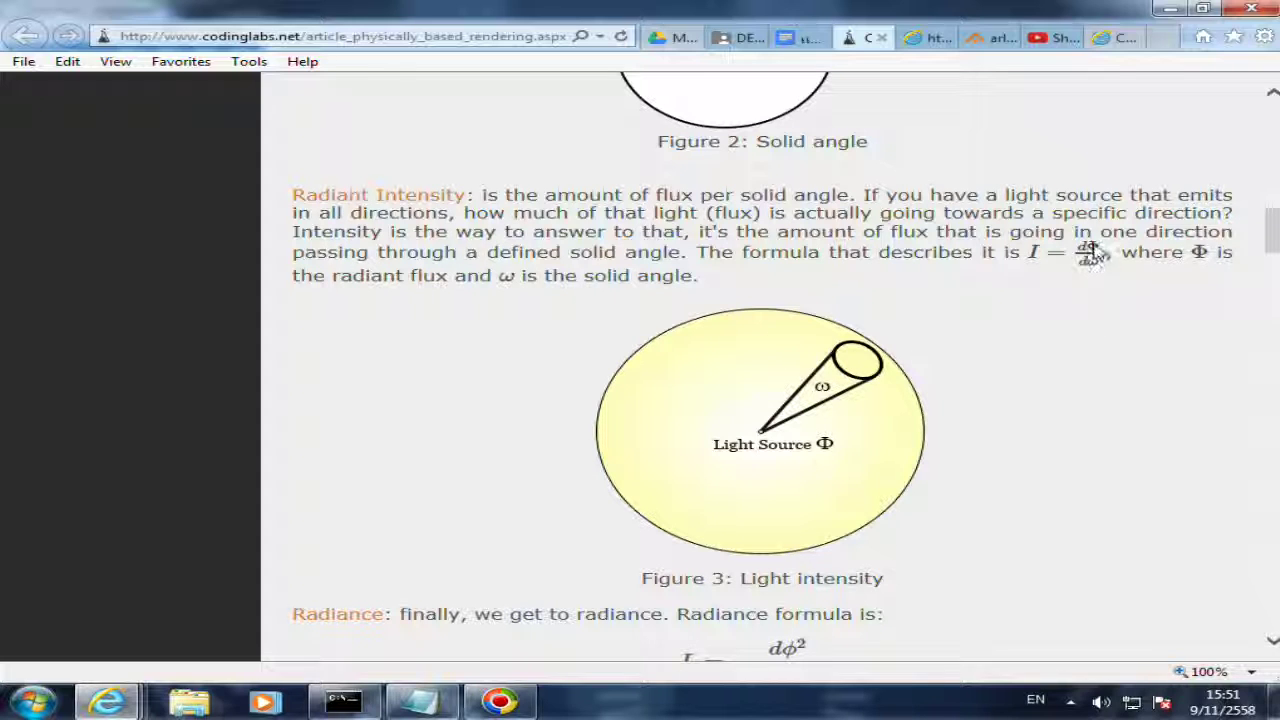
drag(1100, 252, 1087, 255)
click(1090, 268)
scroll(1026, 343, down, 3)
scroll(1028, 343, up, 1)
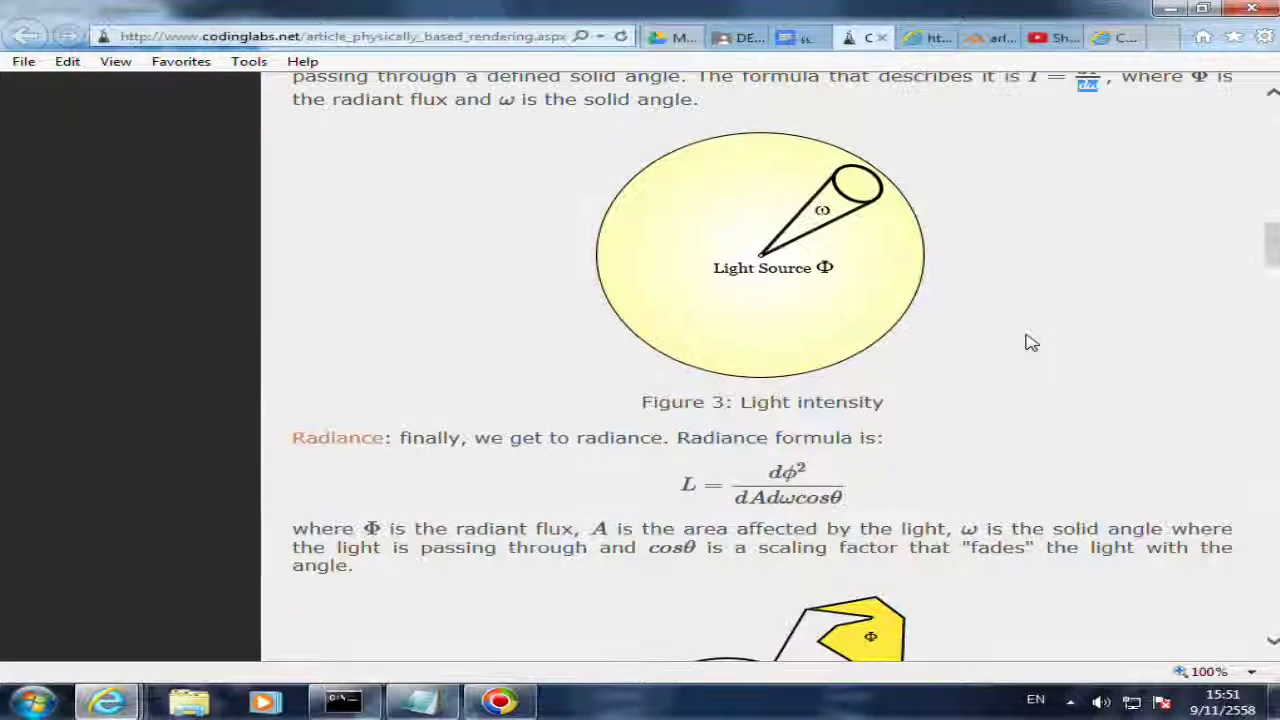
scroll(1028, 343, up, 1)
scroll(1028, 343, down, 1)
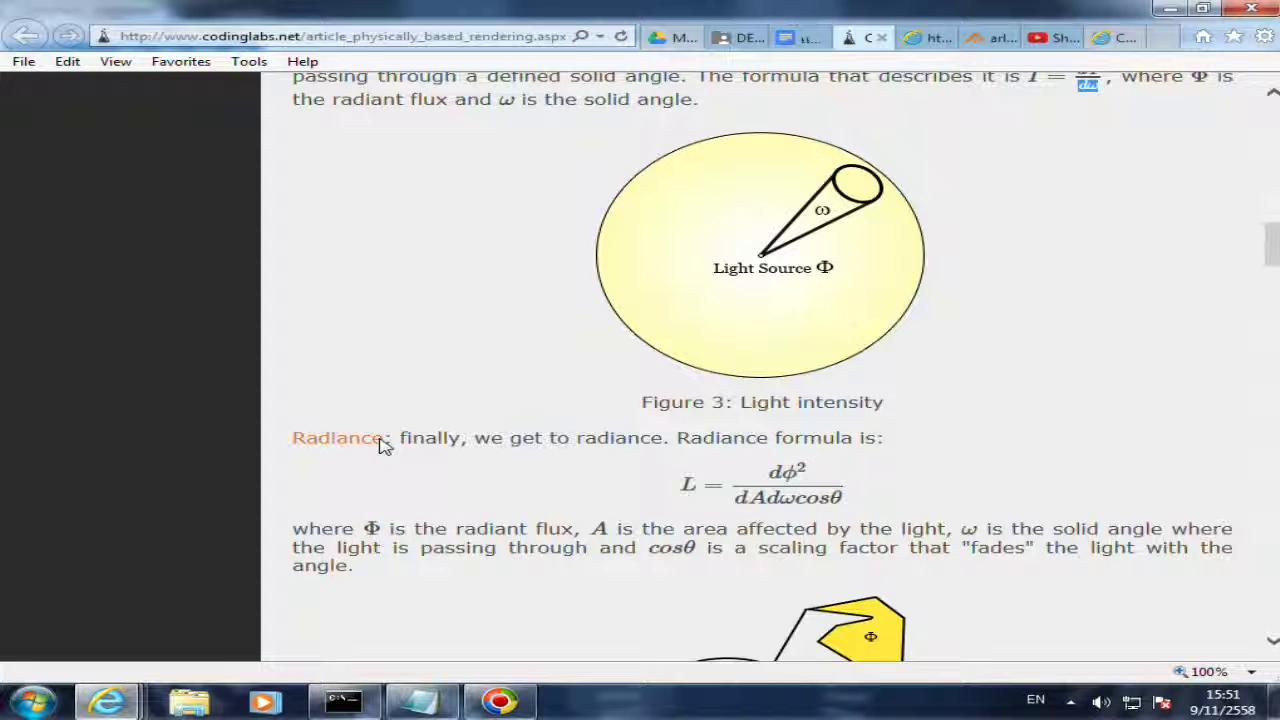
- Highlight the word Radiance, then read past Figure 4 to 'The rendering equation' heading
double_click(292, 440)
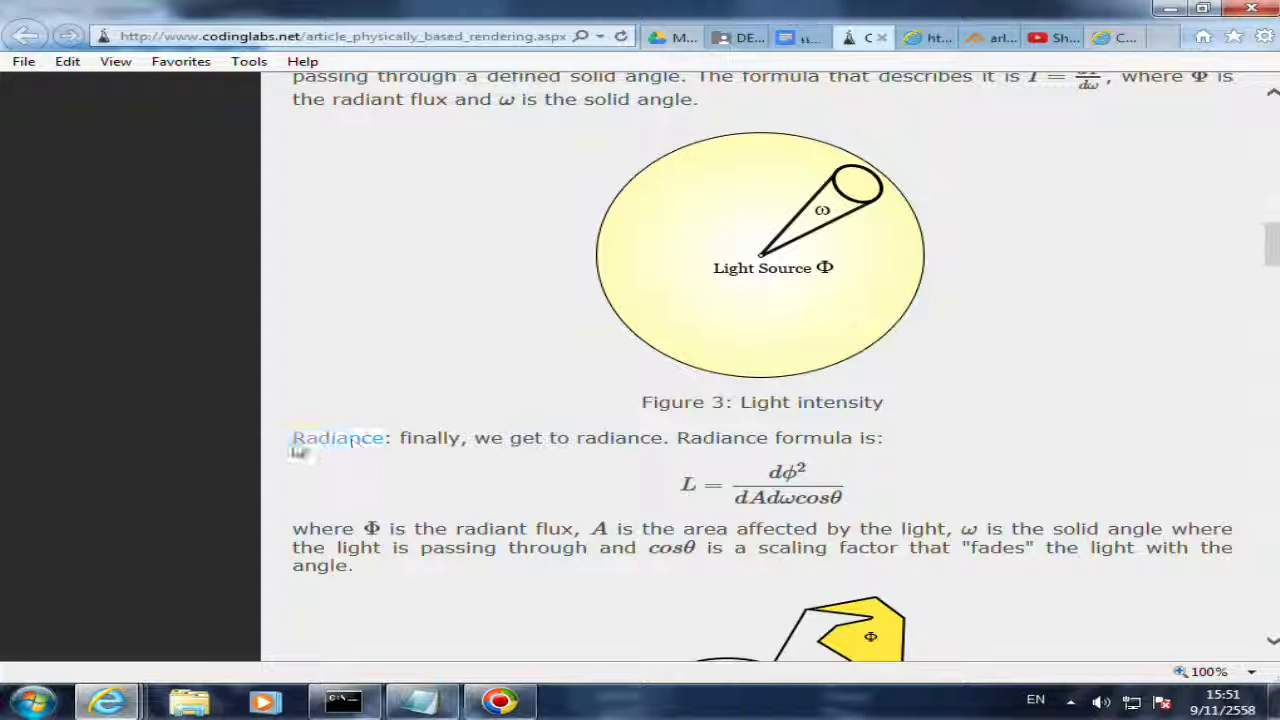
scroll(940, 530, down, 3)
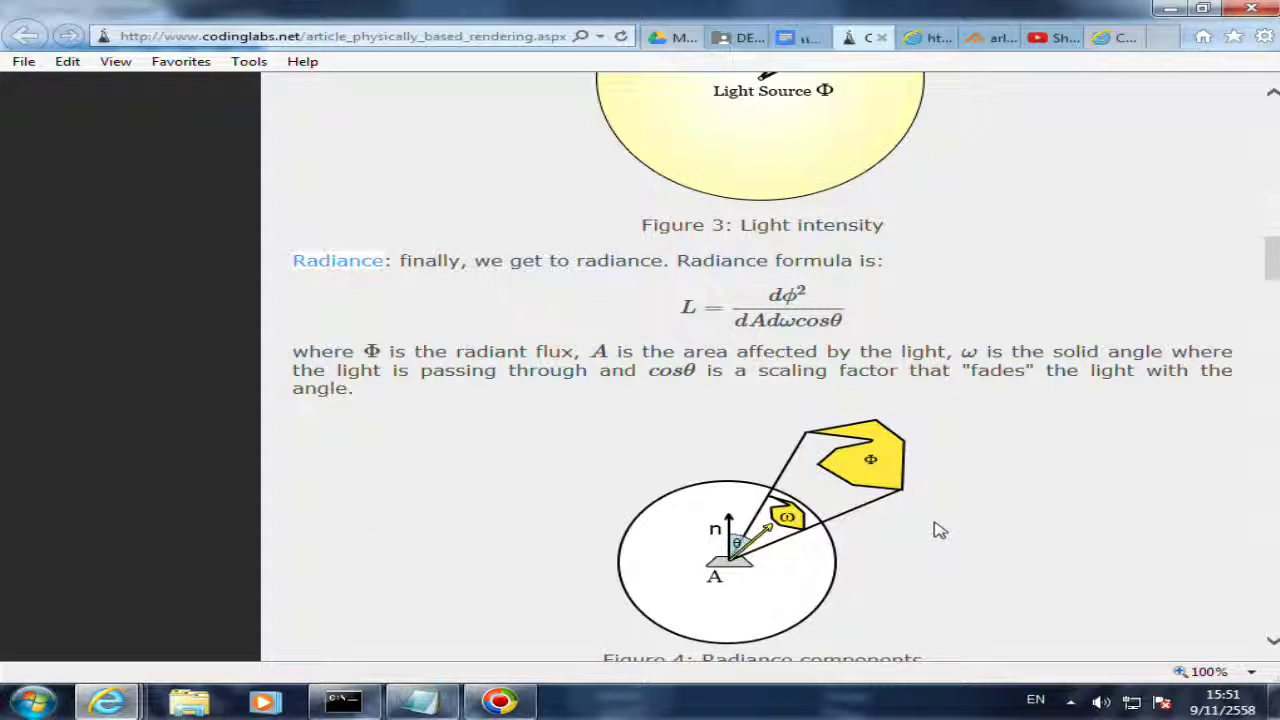
scroll(940, 530, down, 2)
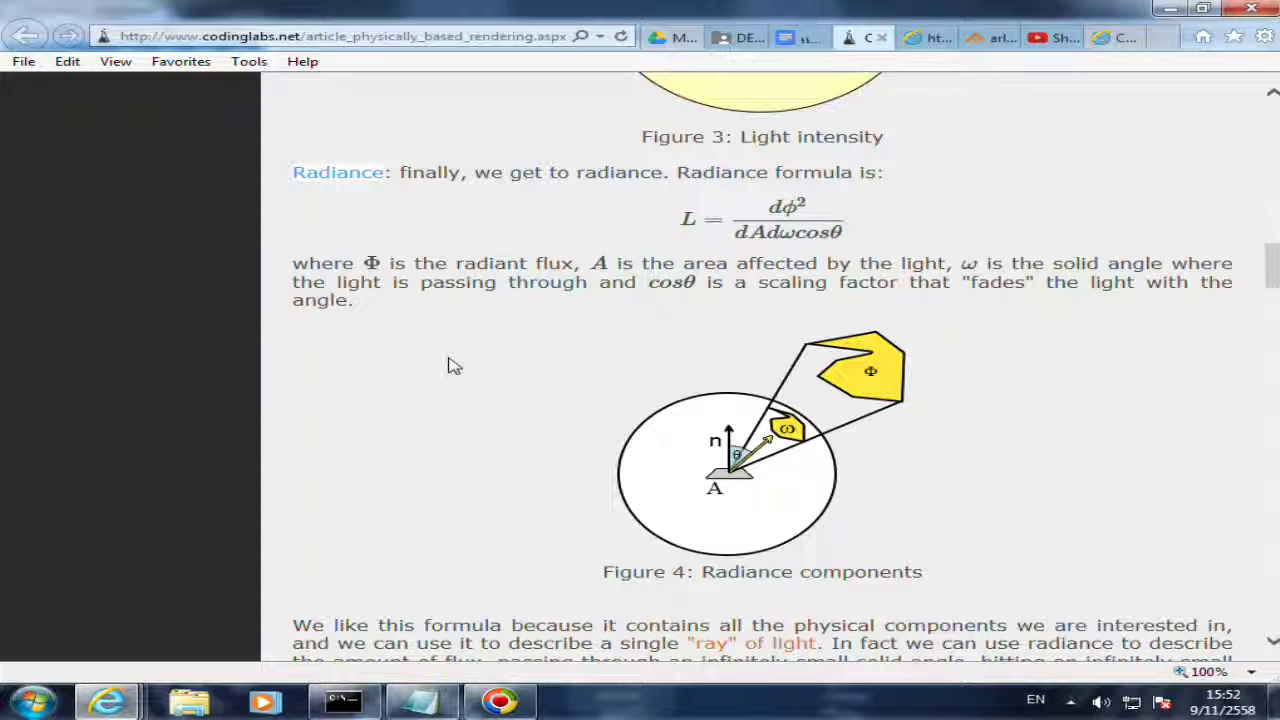
scroll(450, 366, down, 2)
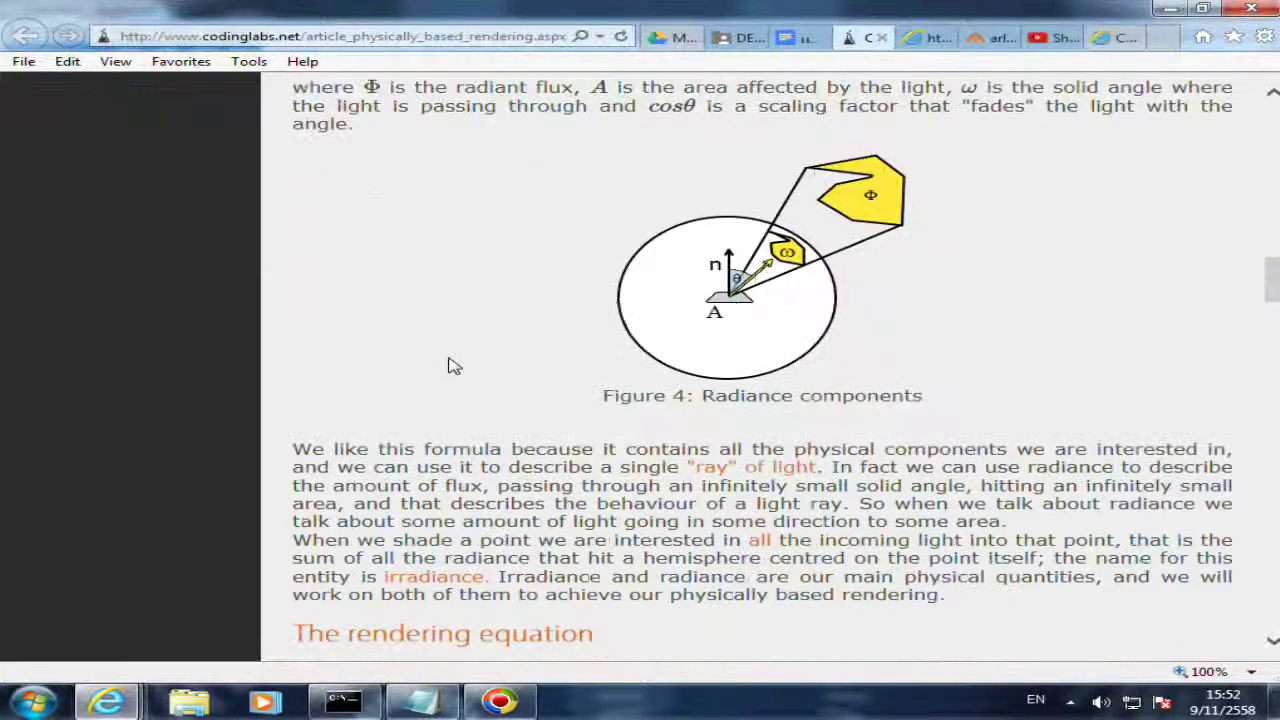
scroll(450, 366, down, 2)
scroll(450, 366, down, 2)
scroll(452, 366, down, 1)
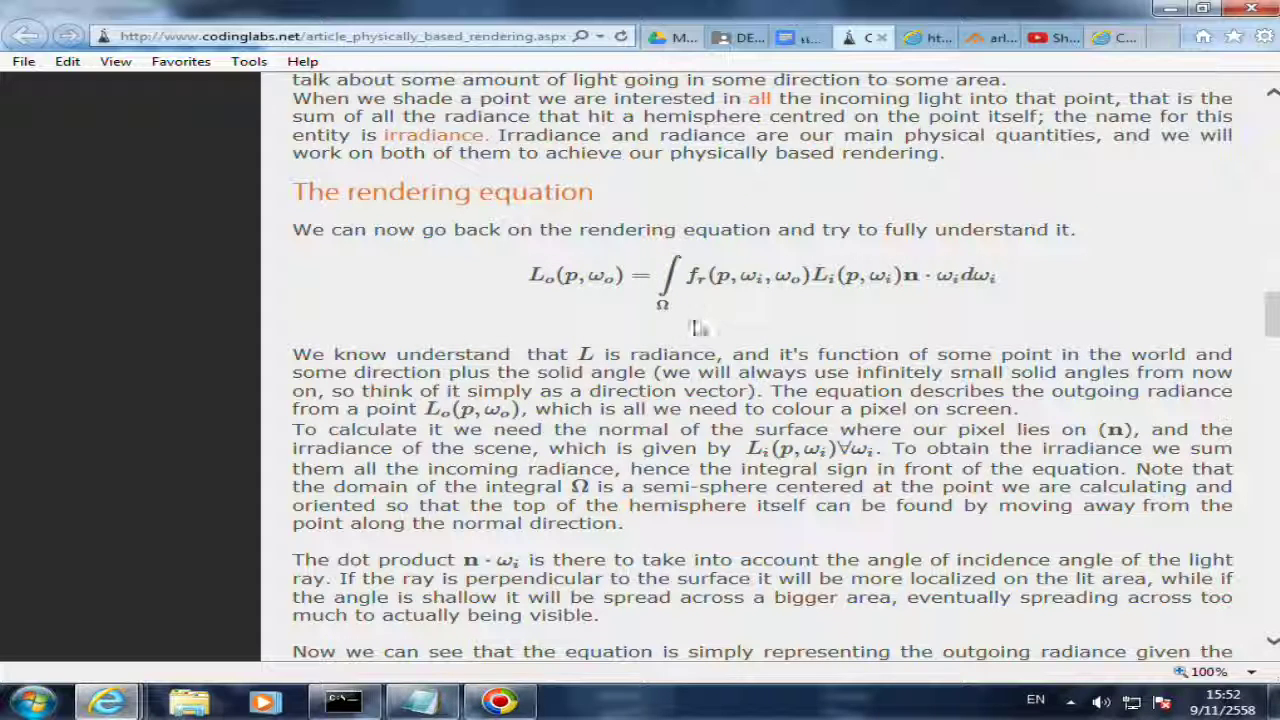
- Highlight the rendering equation's fr BRDF, Li, n and ωi terms one by one
drag(694, 278, 815, 283)
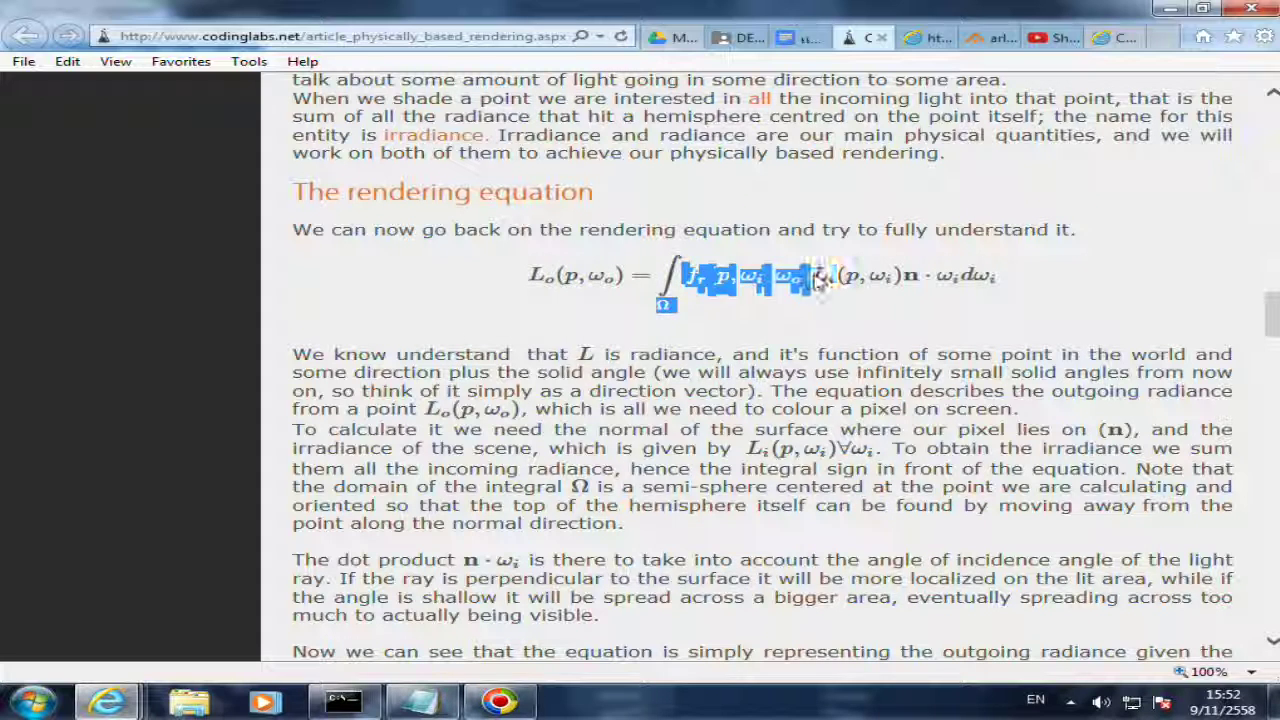
click(758, 328)
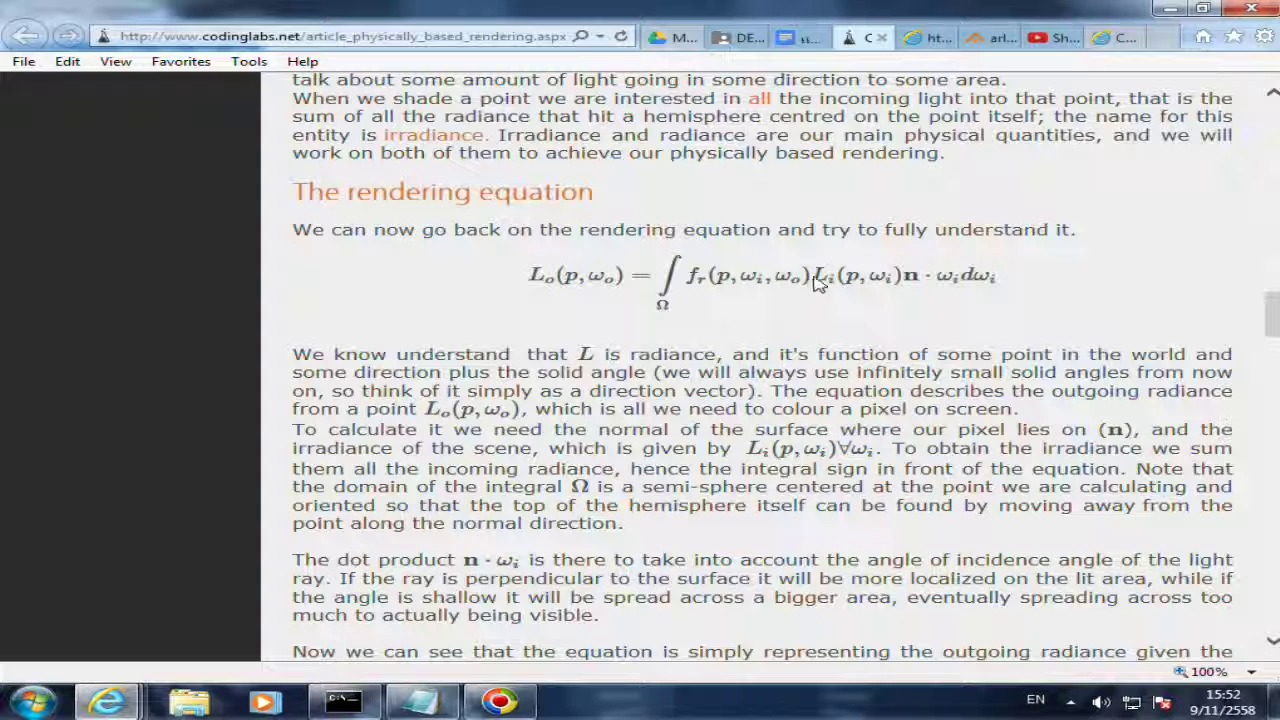
drag(815, 282, 903, 281)
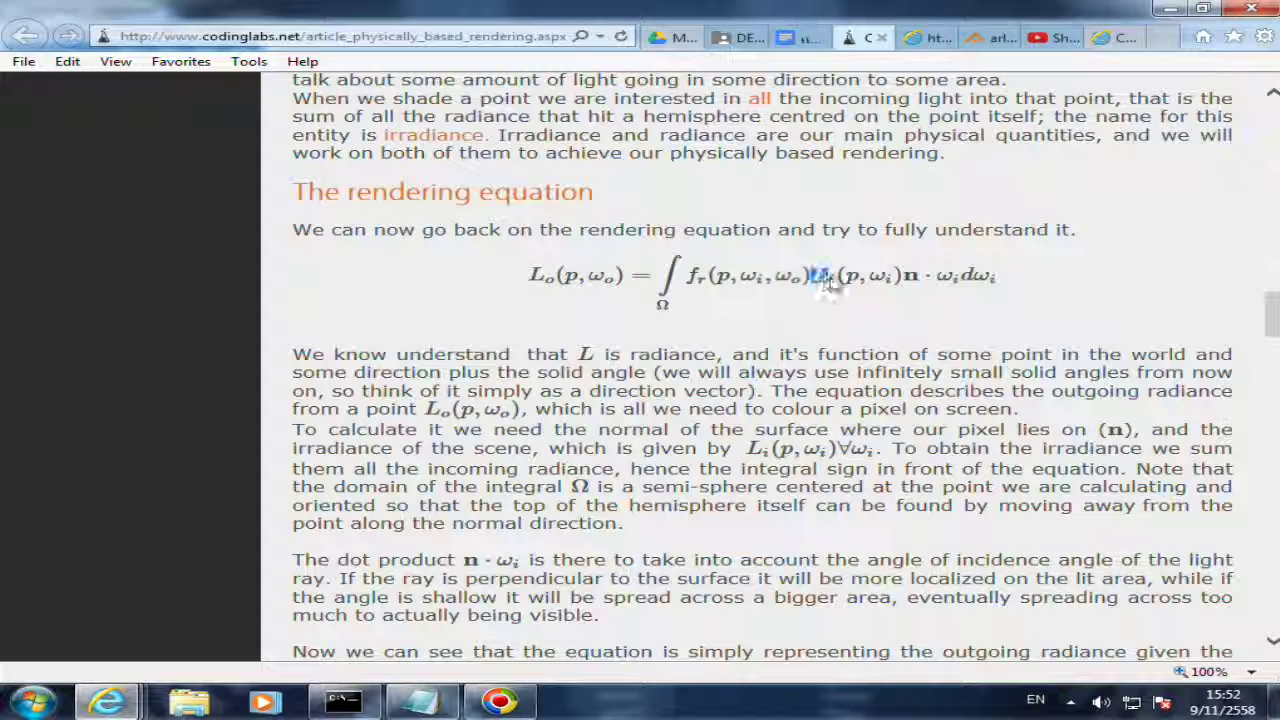
click(902, 284)
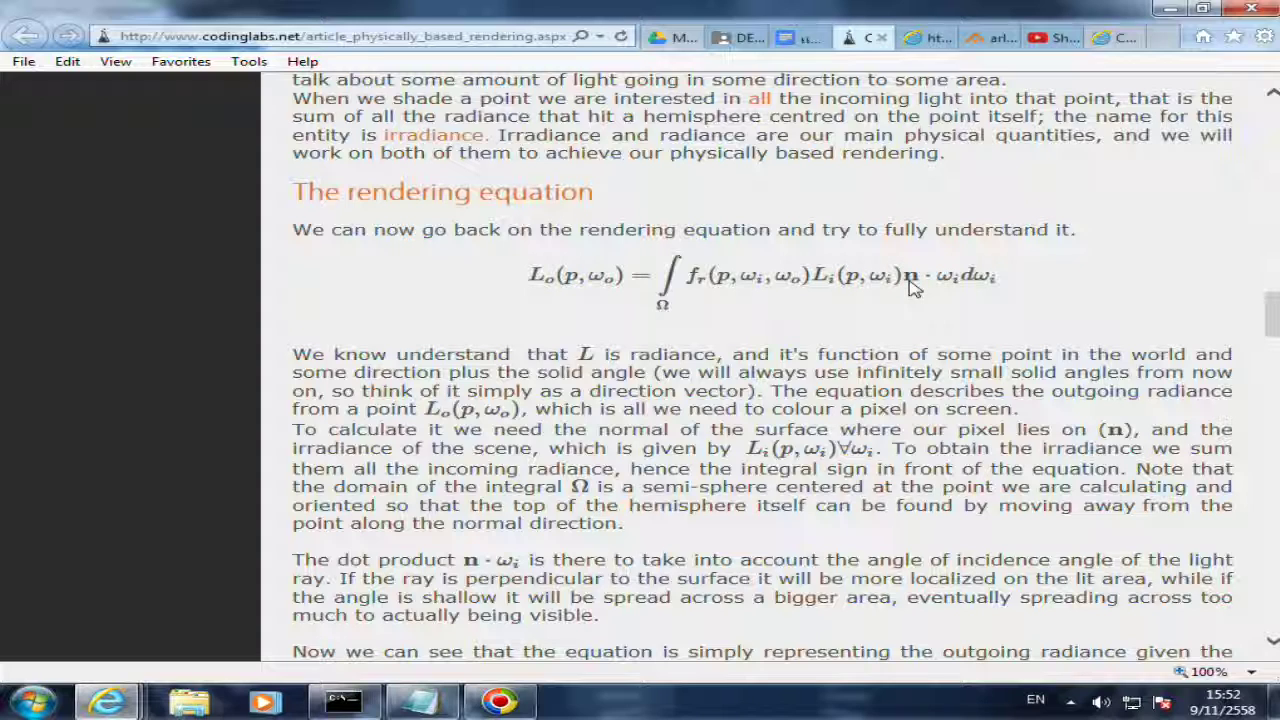
drag(937, 285, 957, 288)
- Highlight the outgoing radiance Lo(p, ωo) term, then go back up and highlight the word Radiance
scroll(797, 281, up, 5)
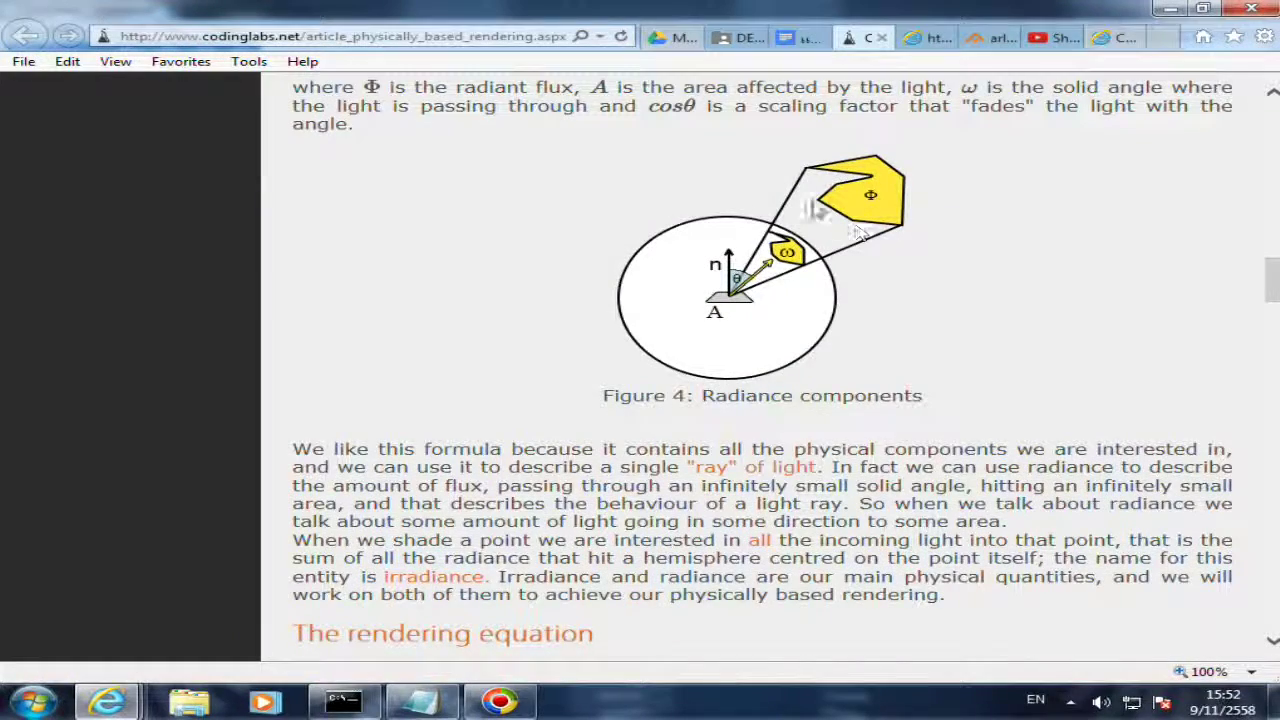
scroll(780, 300, down, 4)
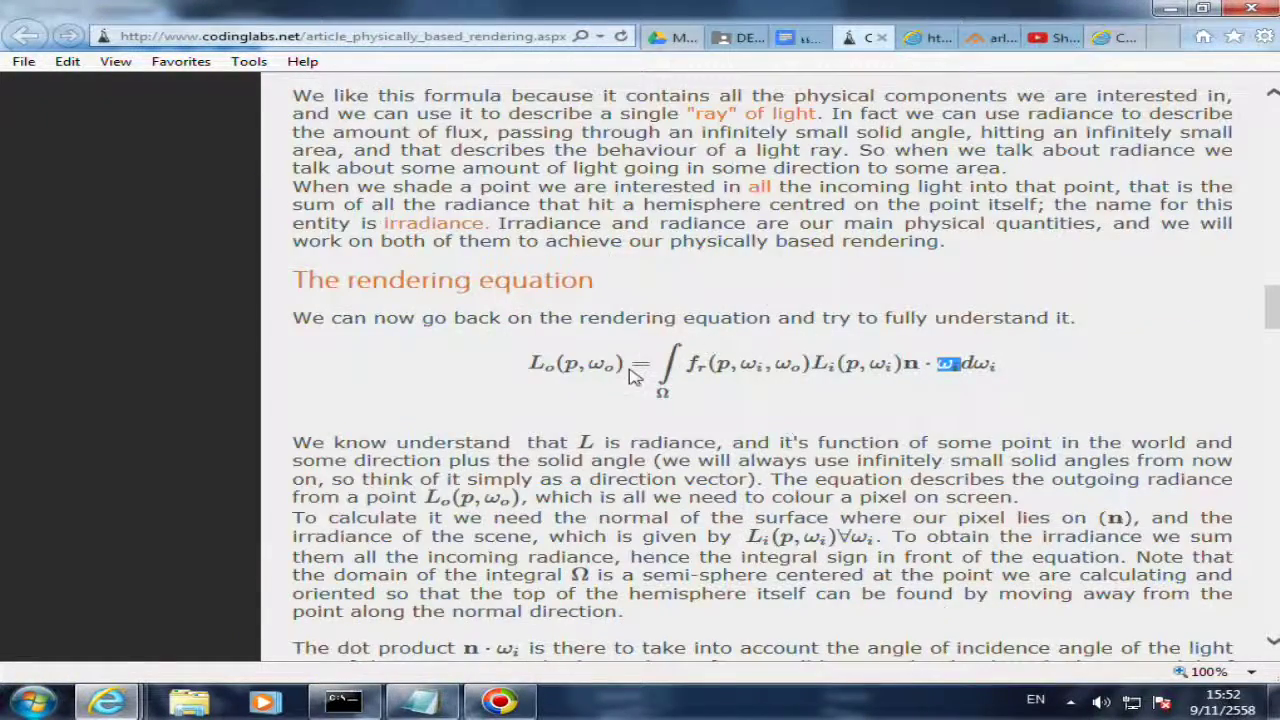
drag(628, 372, 515, 370)
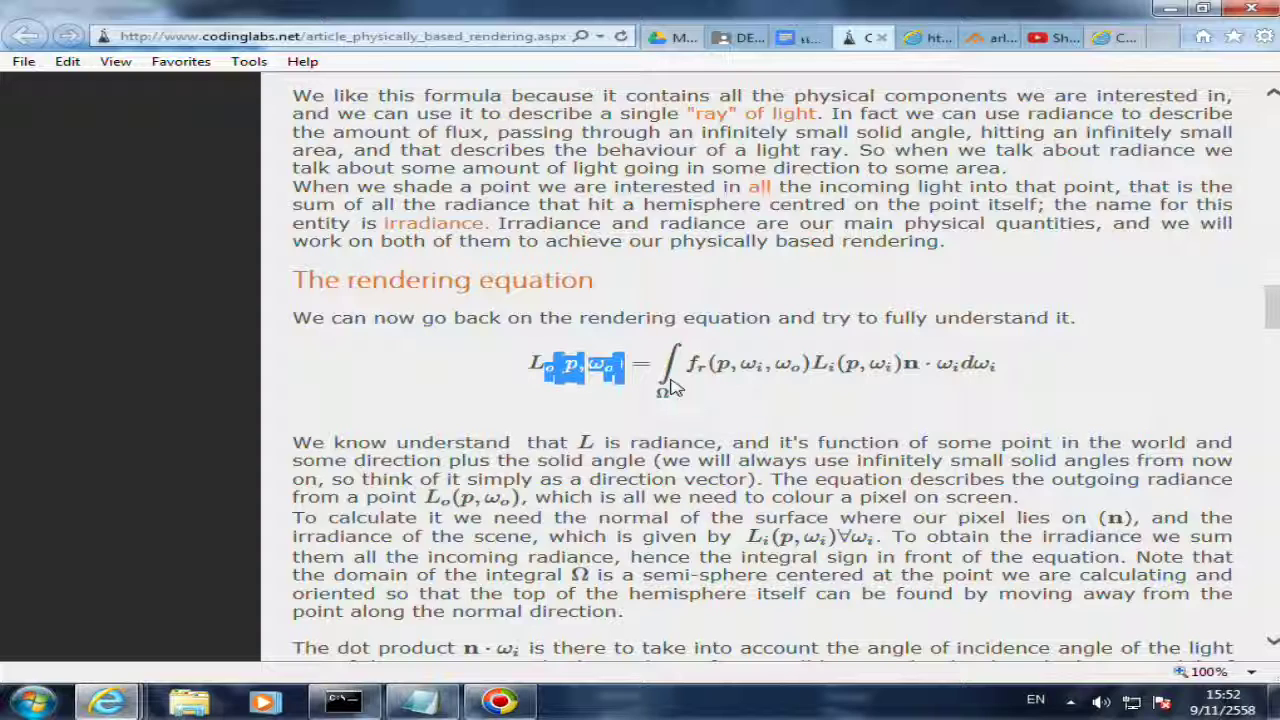
scroll(670, 388, up, 6)
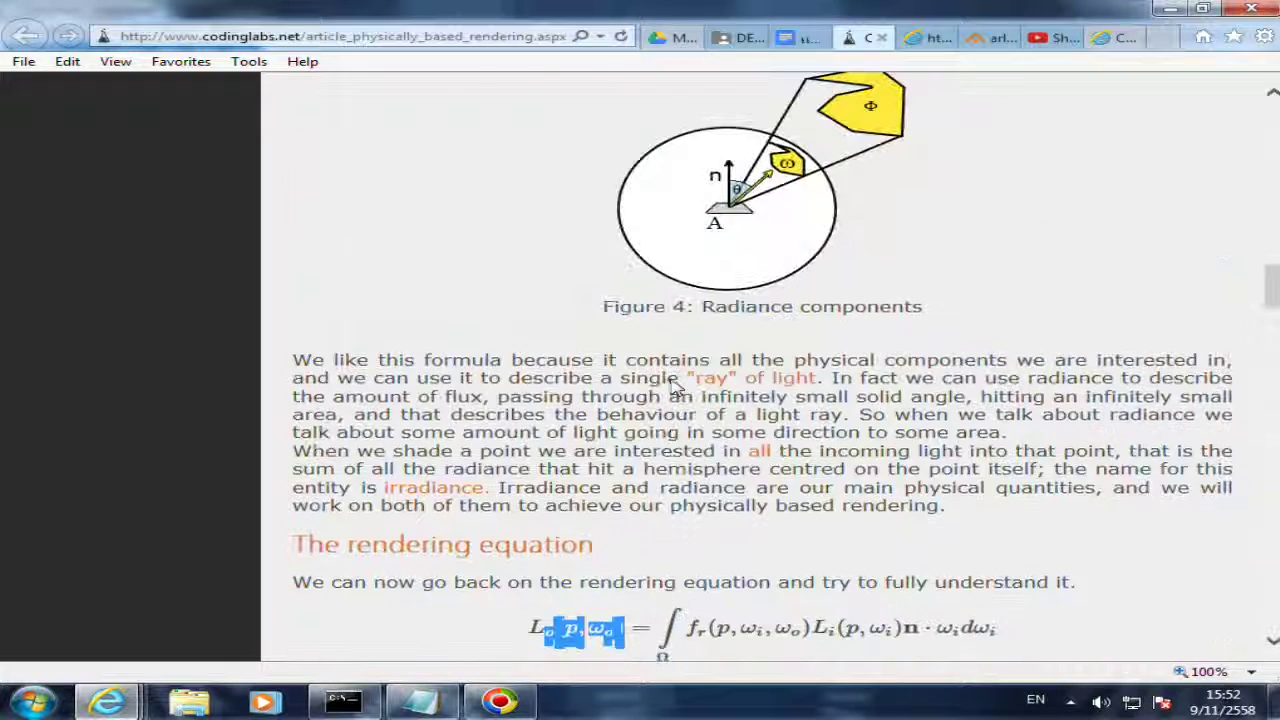
drag(392, 272, 393, 262)
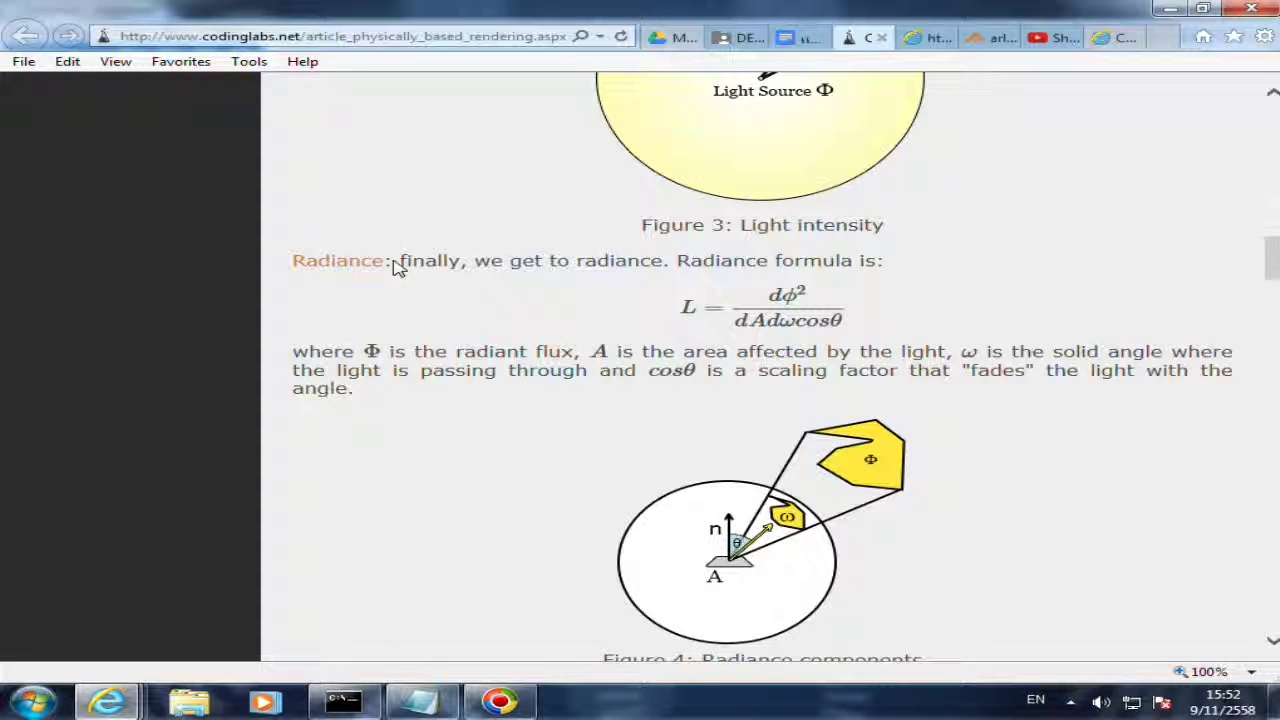
- Scroll back down past Figure 4 to the rendering equation's irradiance explanation
scroll(440, 350, down, 2)
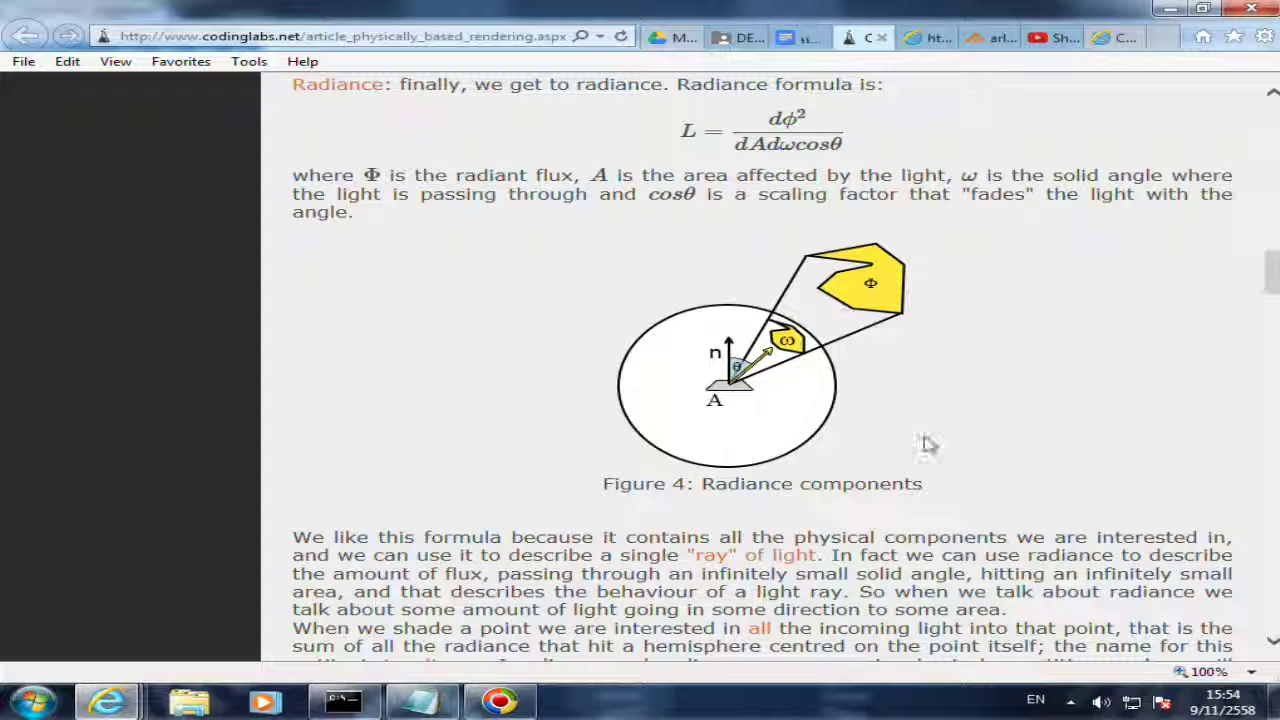
scroll(543, 386, down, 1)
scroll(543, 386, down, 3)
scroll(426, 416, up, 1)
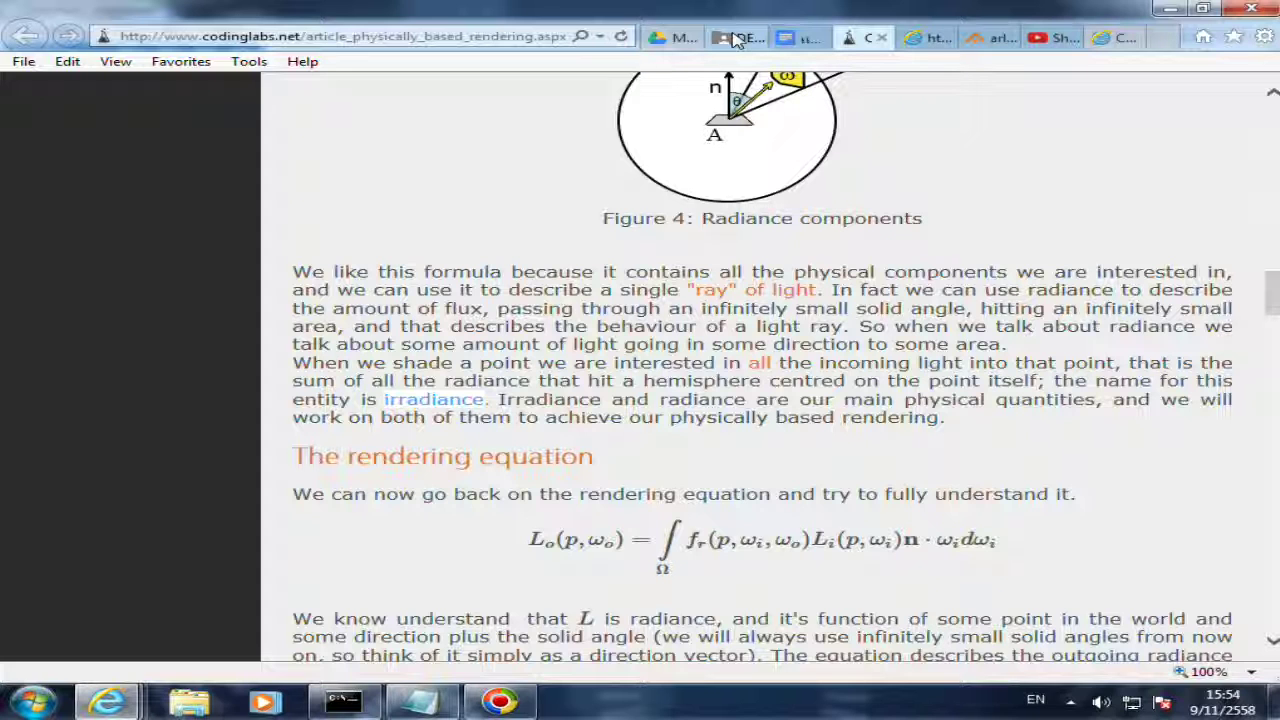
scroll(652, 313, down, 3)
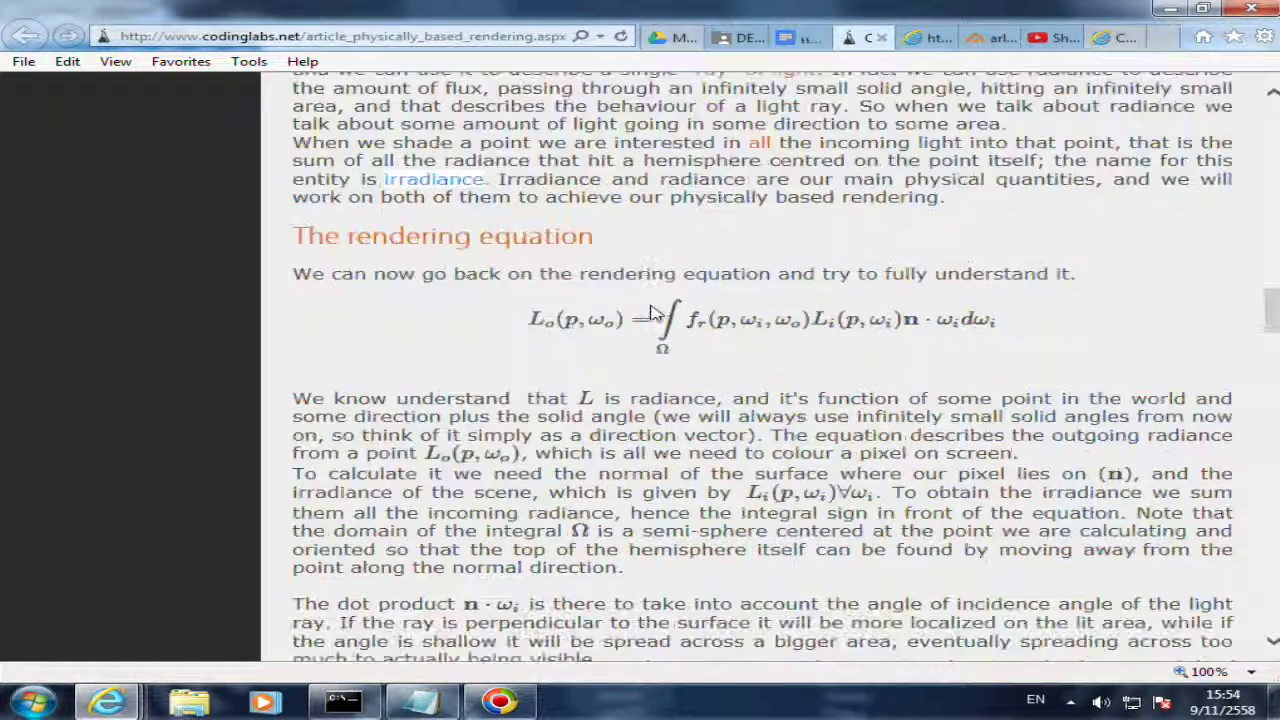
scroll(652, 313, down, 1)
scroll(652, 313, down, 1)
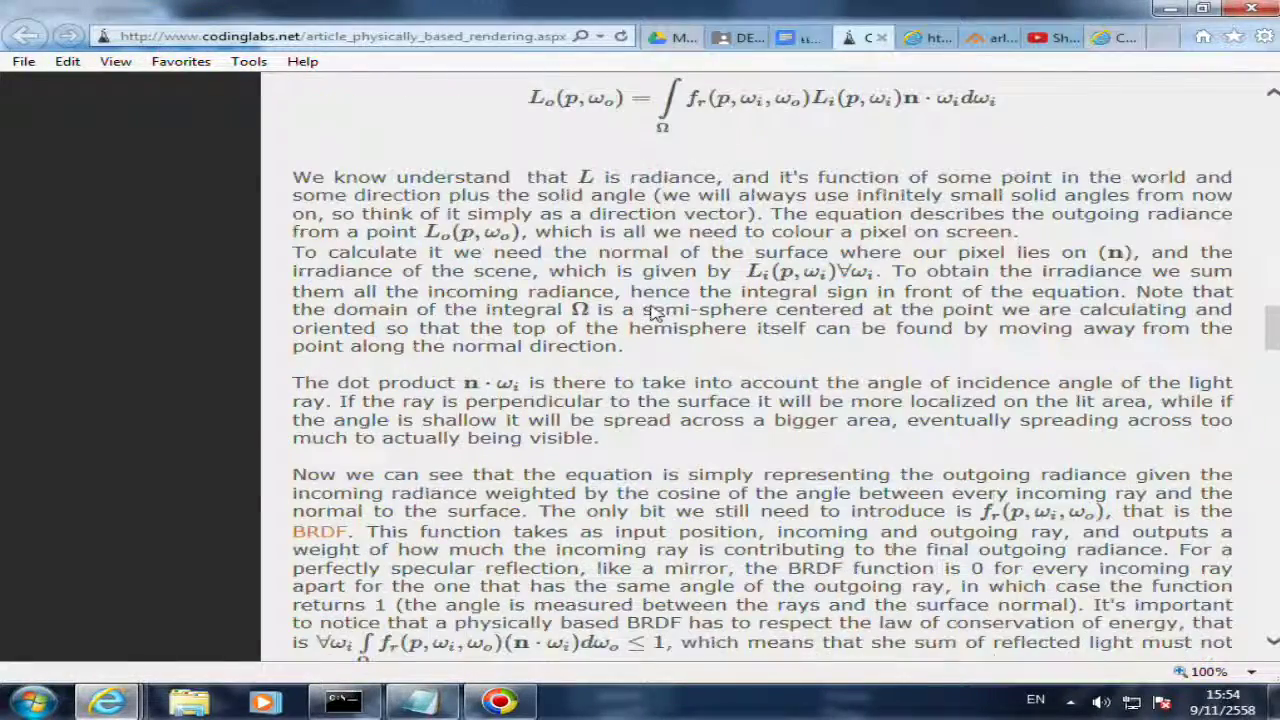
scroll(652, 313, down, 3)
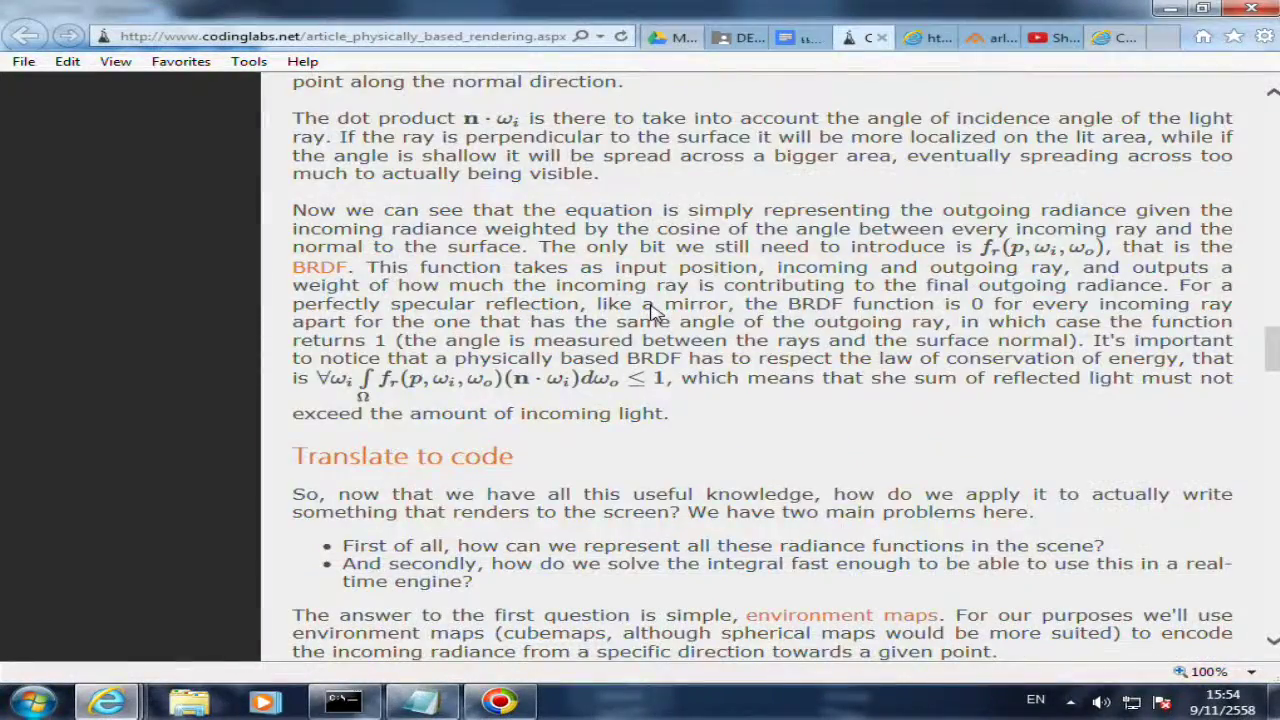
scroll(652, 313, down, 1)
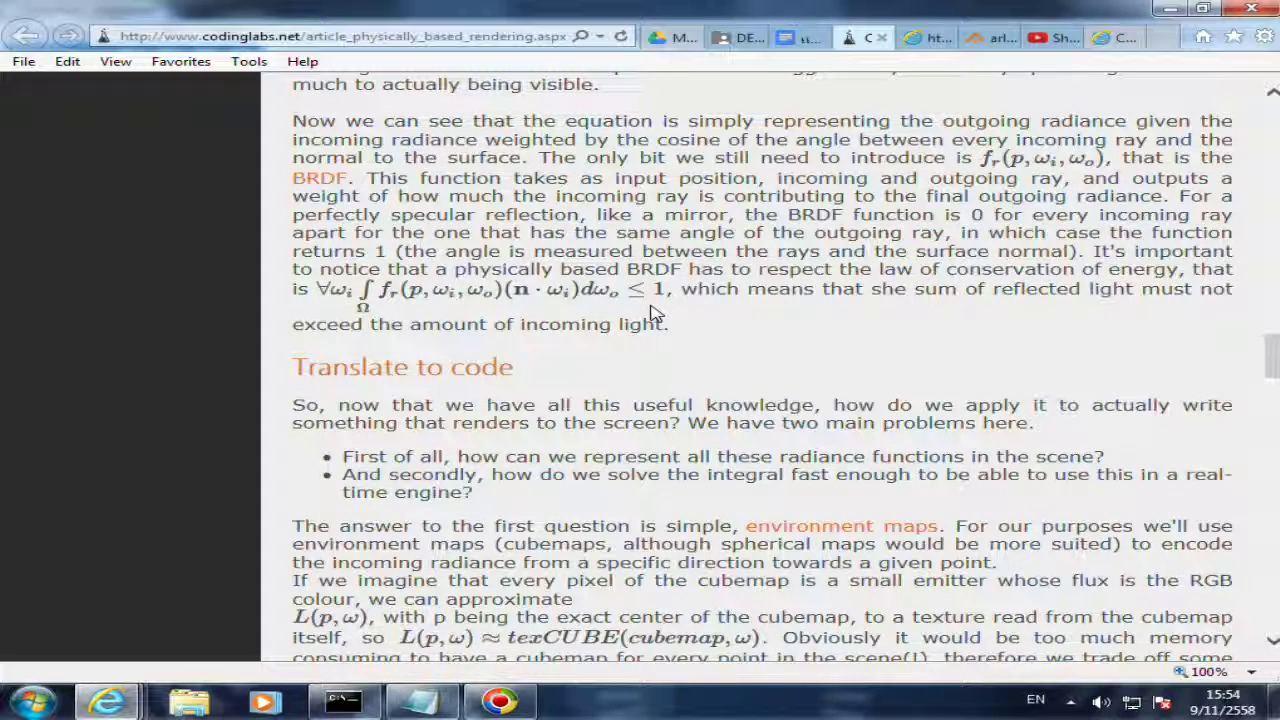
scroll(652, 313, down, 2)
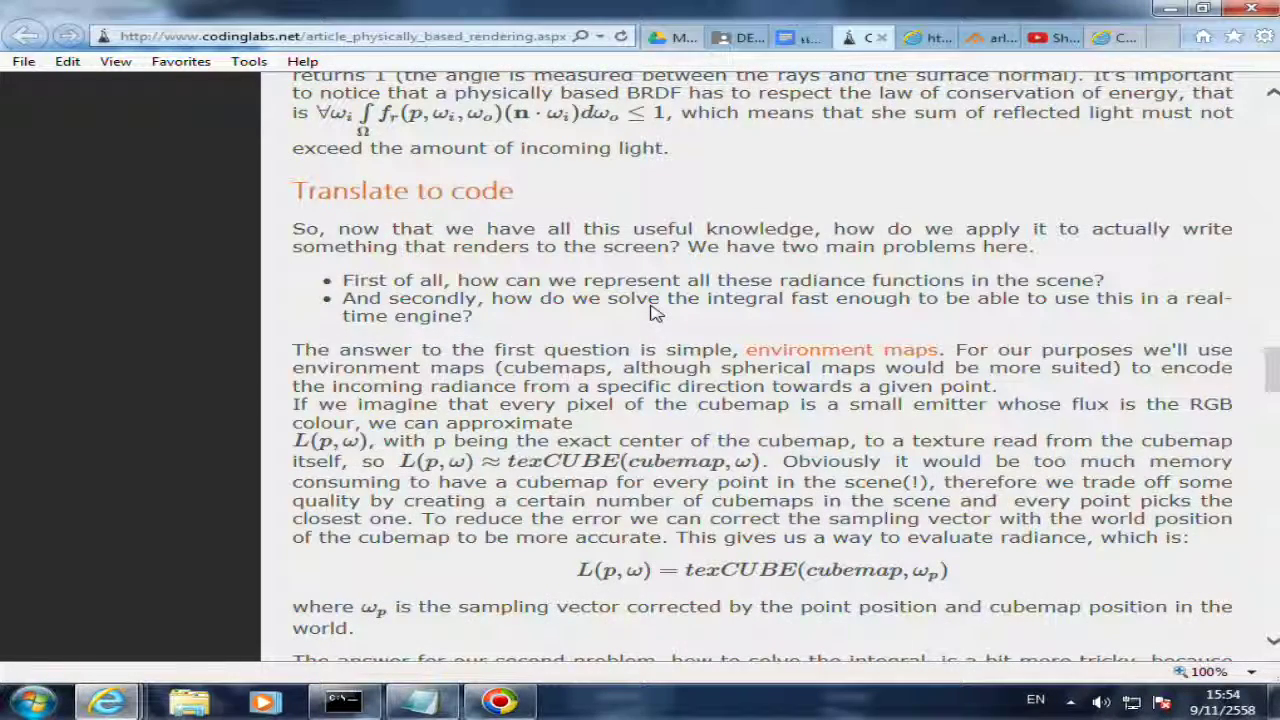
scroll(652, 313, down, 5)
scroll(652, 313, down, 5)
scroll(652, 313, down, 3)
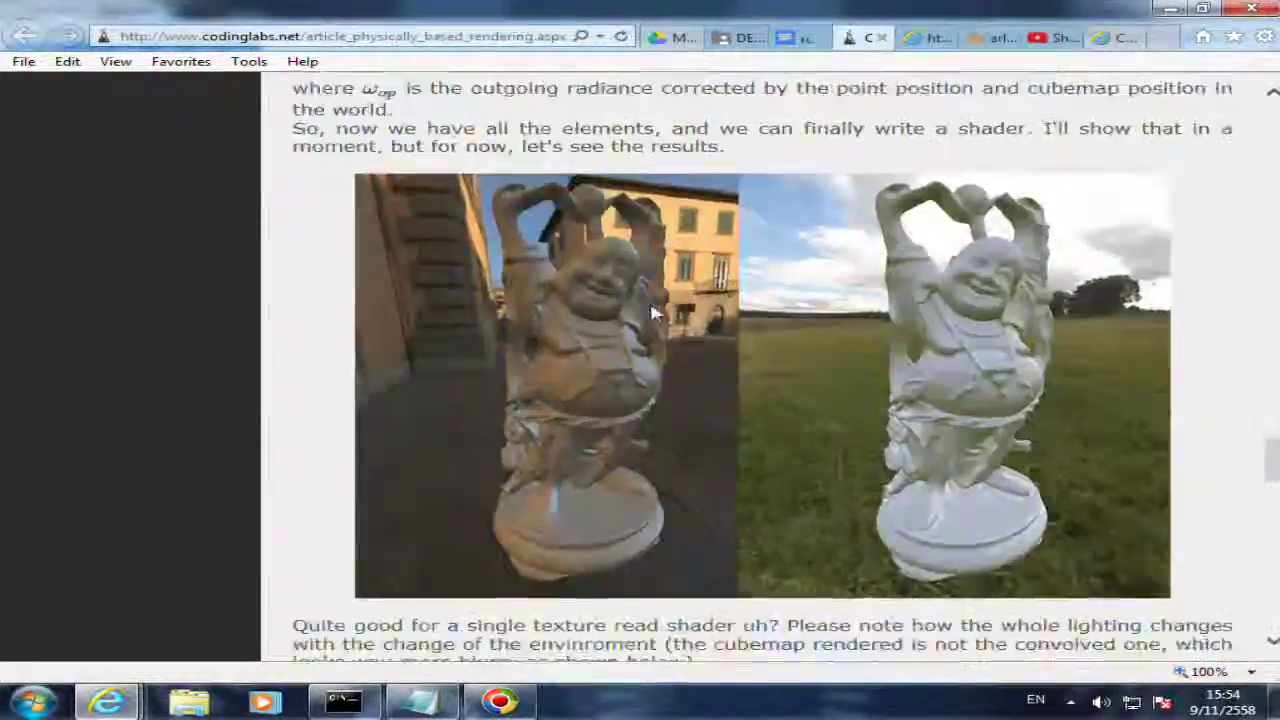
scroll(652, 313, down, 5)
scroll(652, 313, down, 5)
scroll(652, 313, down, 4)
scroll(652, 313, down, 3)
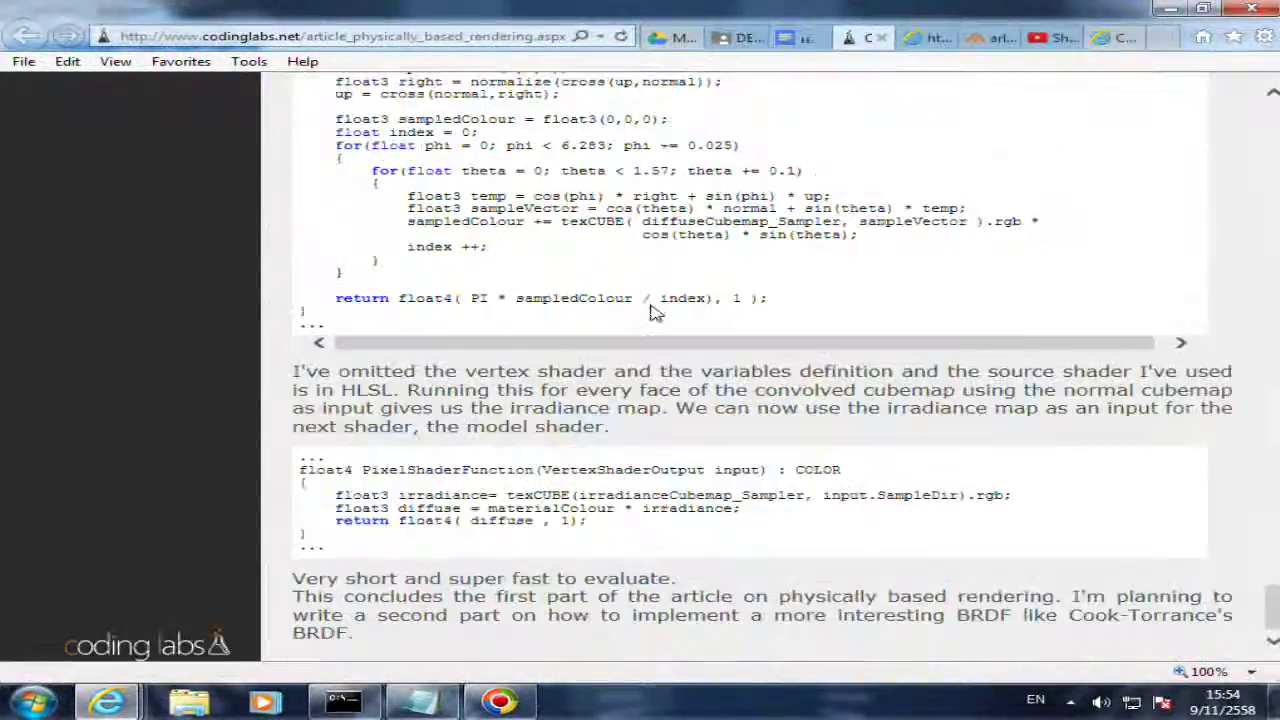
scroll(652, 313, up, 5)
scroll(652, 313, up, 5)
scroll(652, 313, up, 5)
scroll(652, 313, up, 4)
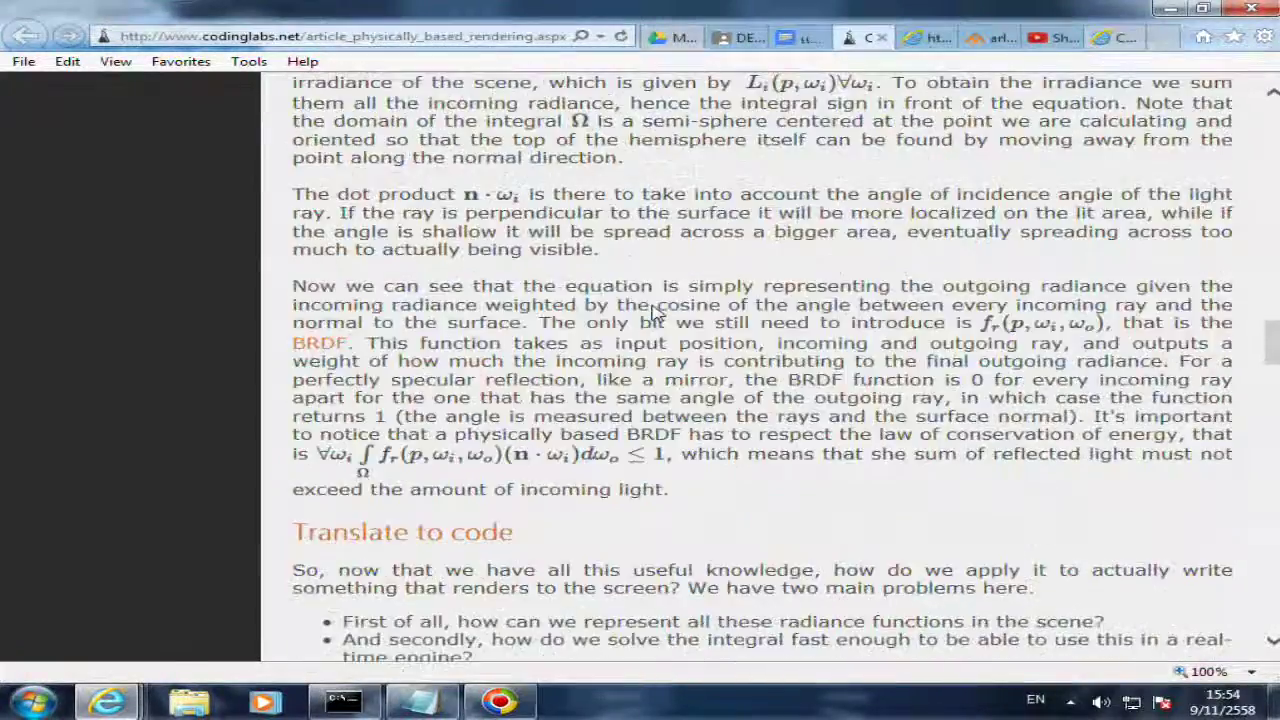
scroll(652, 313, up, 5)
scroll(652, 313, up, 3)
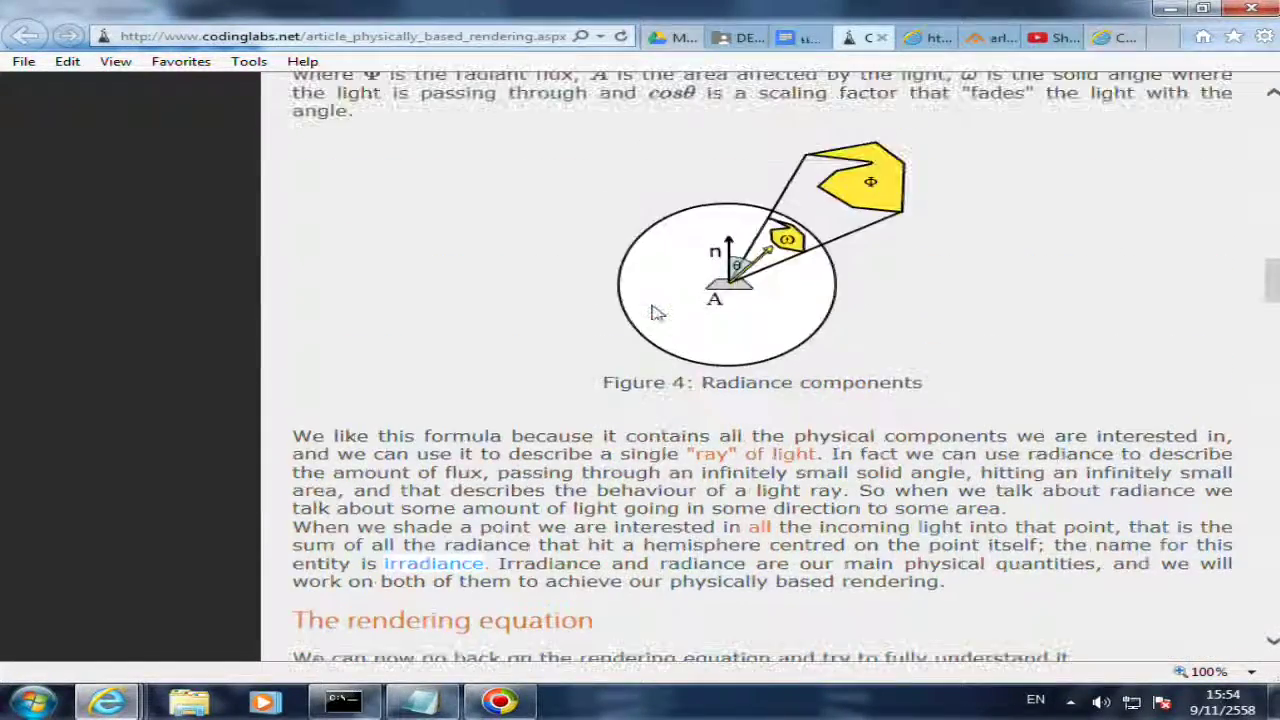
scroll(652, 313, up, 2)
scroll(652, 313, down, 6)
scroll(650, 312, down, 1)
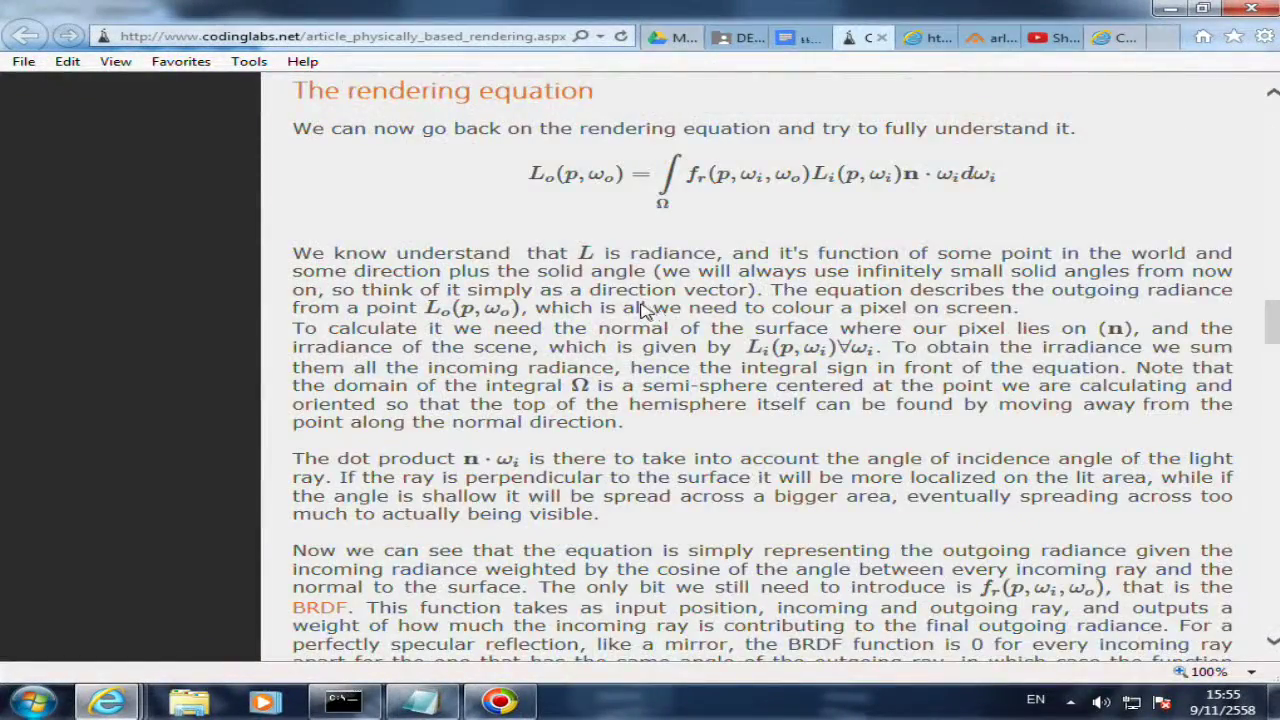
scroll(645, 312, down, 3)
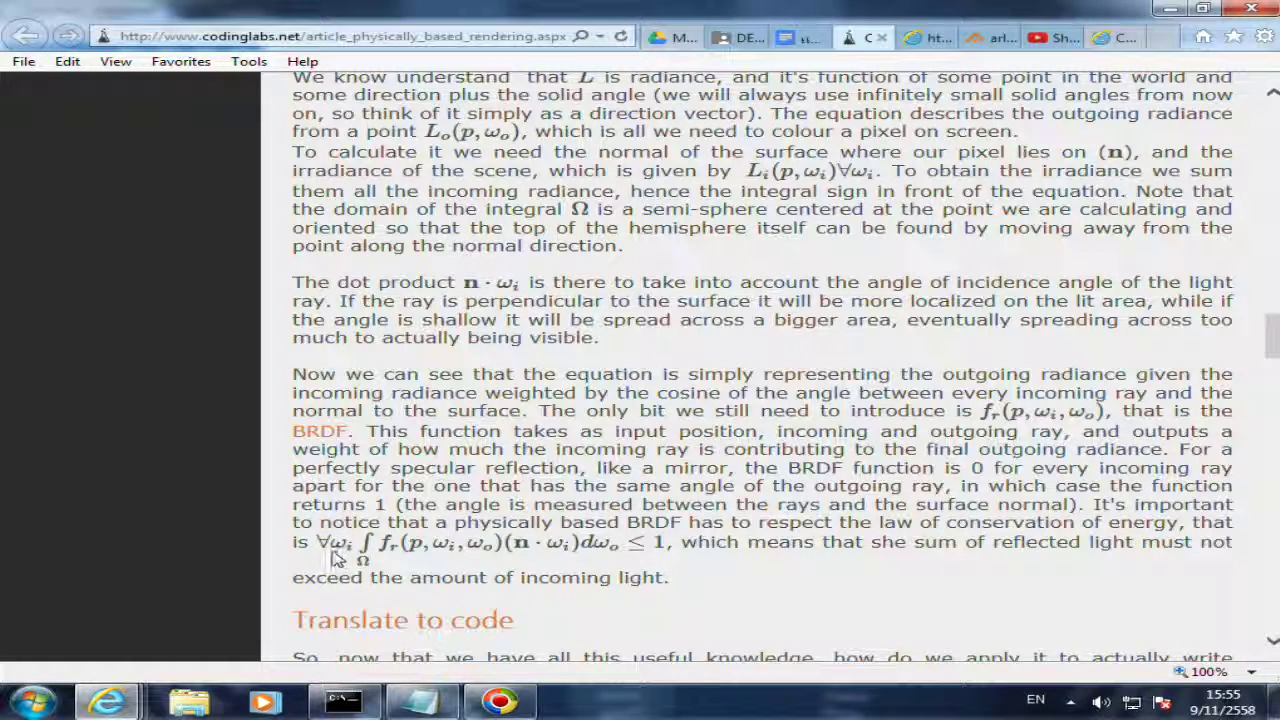
- Select the ∀ωᵢ symbols at the start of the energy-conservation formula
drag(317, 546, 355, 553)
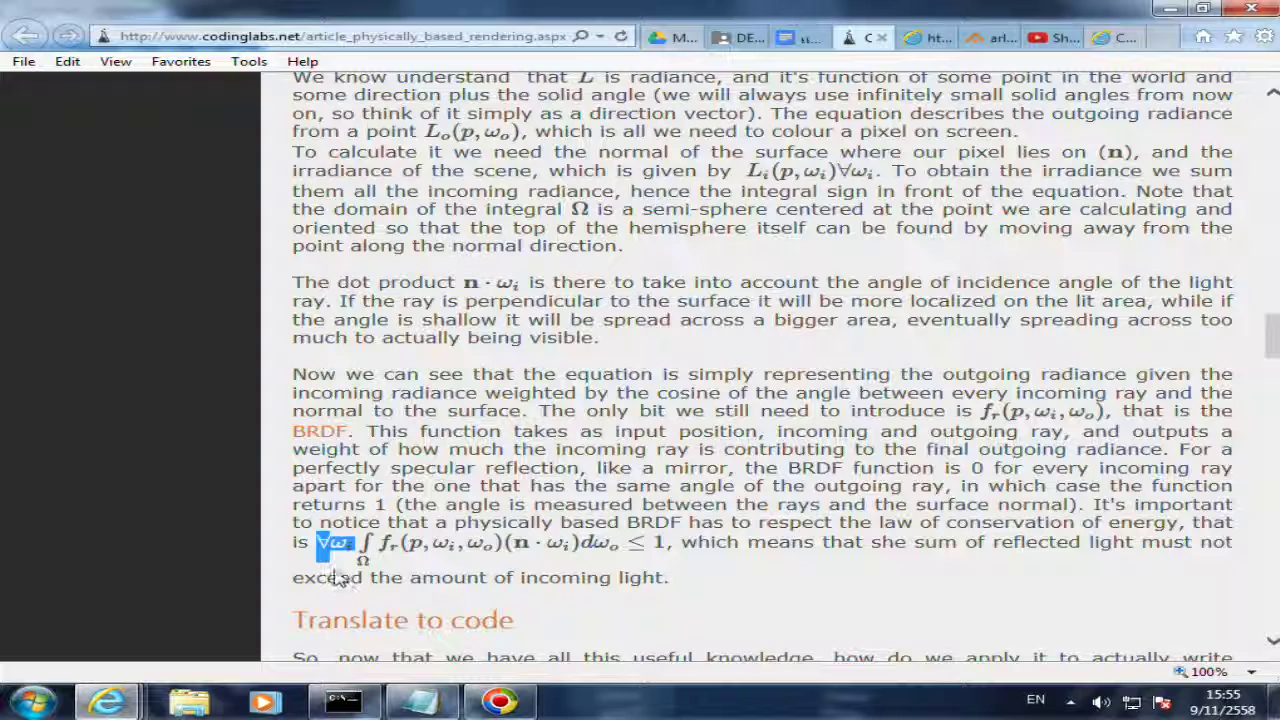
drag(336, 545, 356, 560)
- Switch to the DE331_CE382 - CG Drive folder and preview the computer graphics exam guideline file
click(738, 37)
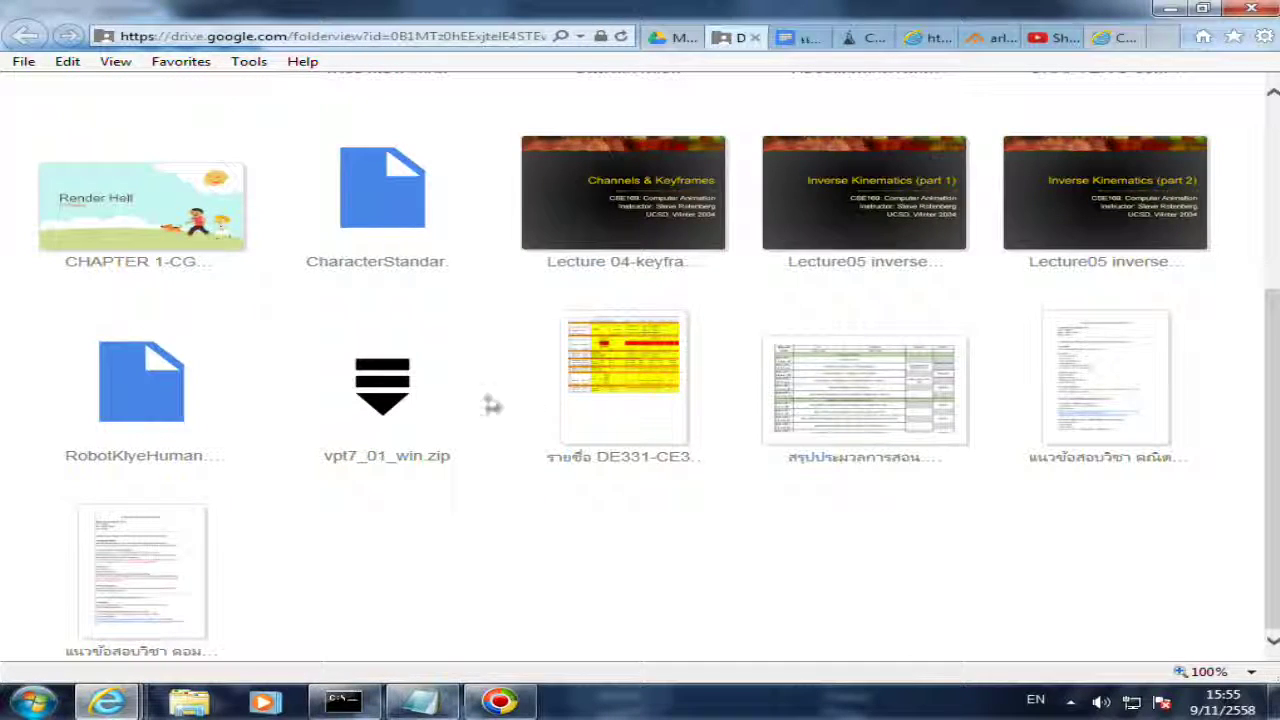
scroll(450, 395, up, 3)
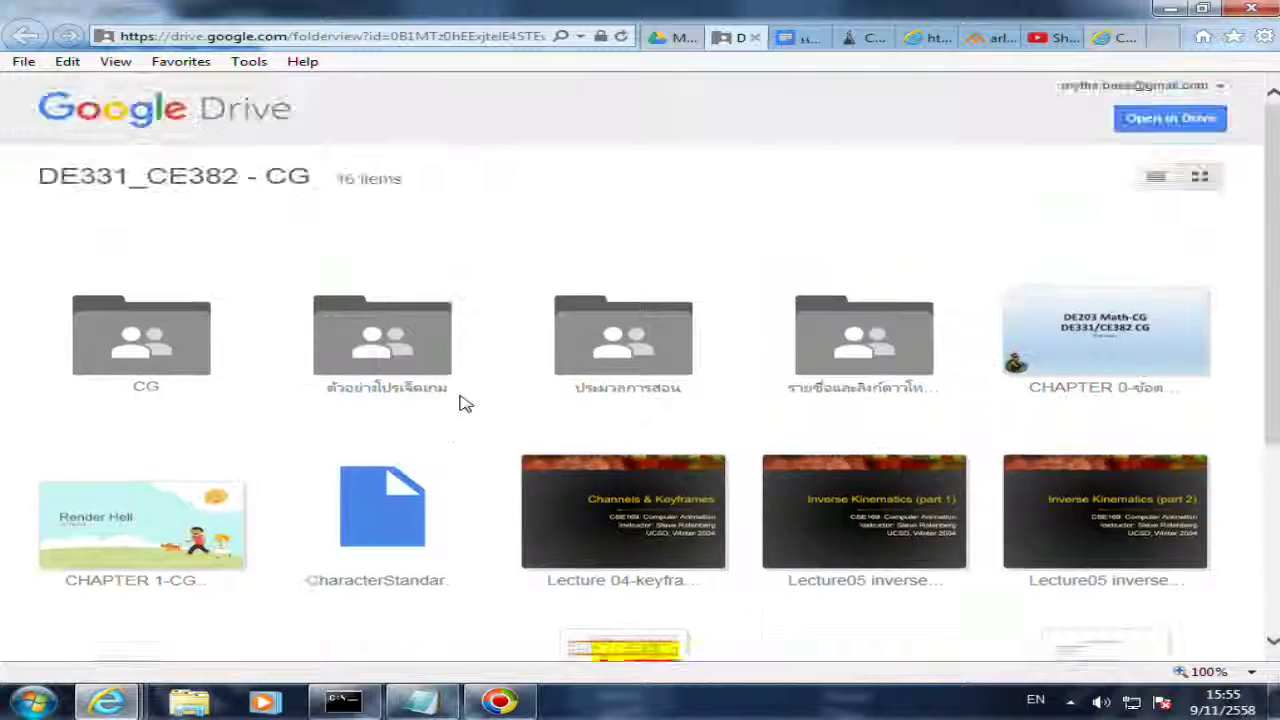
scroll(510, 412, down, 3)
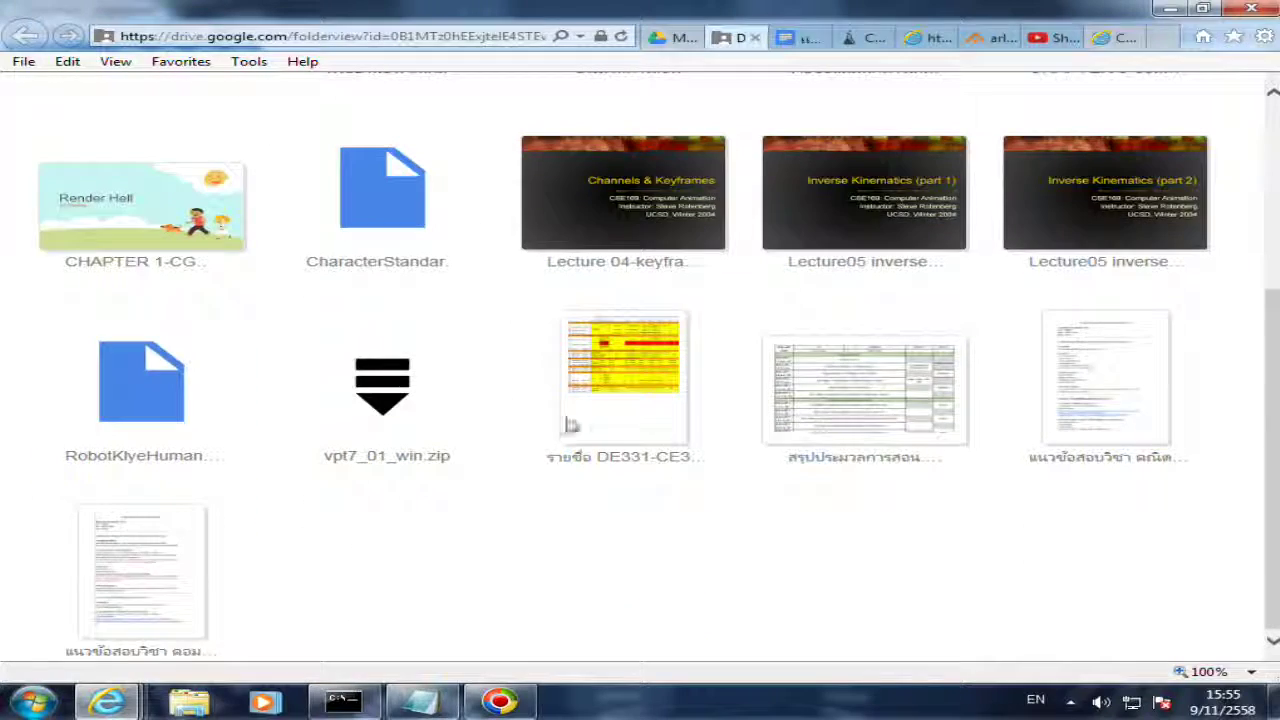
click(1110, 390)
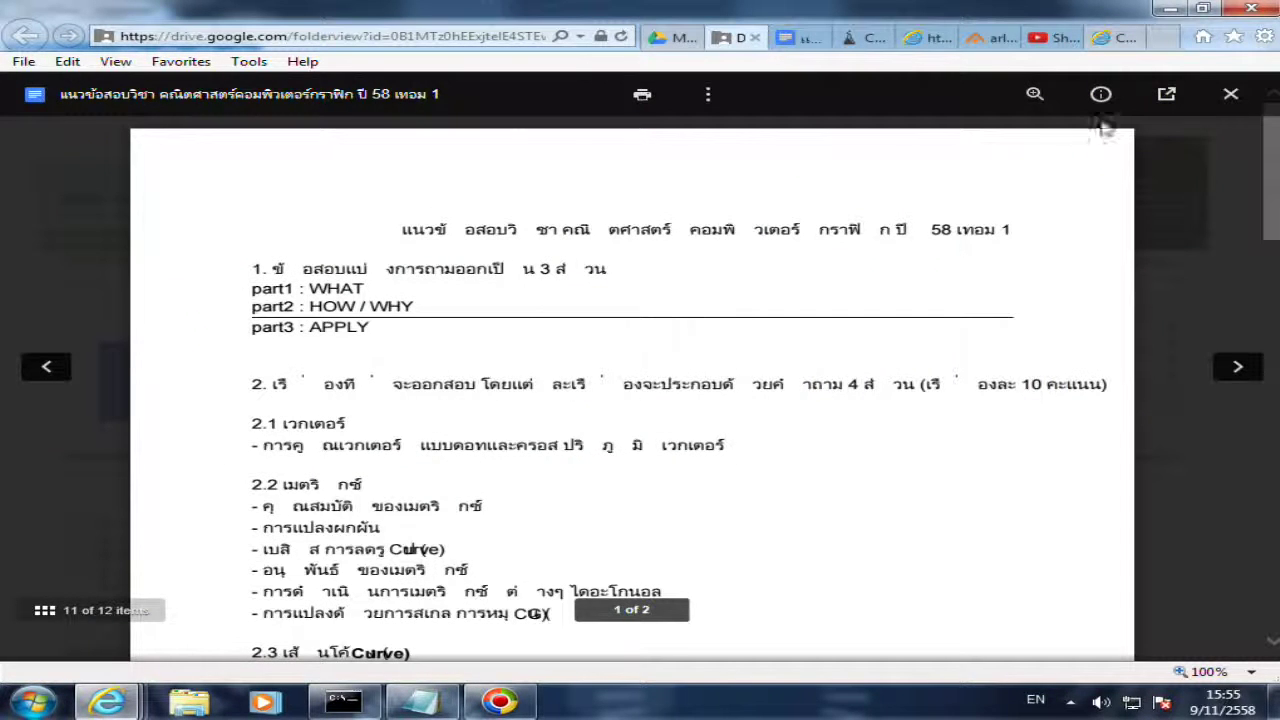
- Open the guideline in Docs and follow section 3.2's teacherlink integraltool.html link
click(1170, 94)
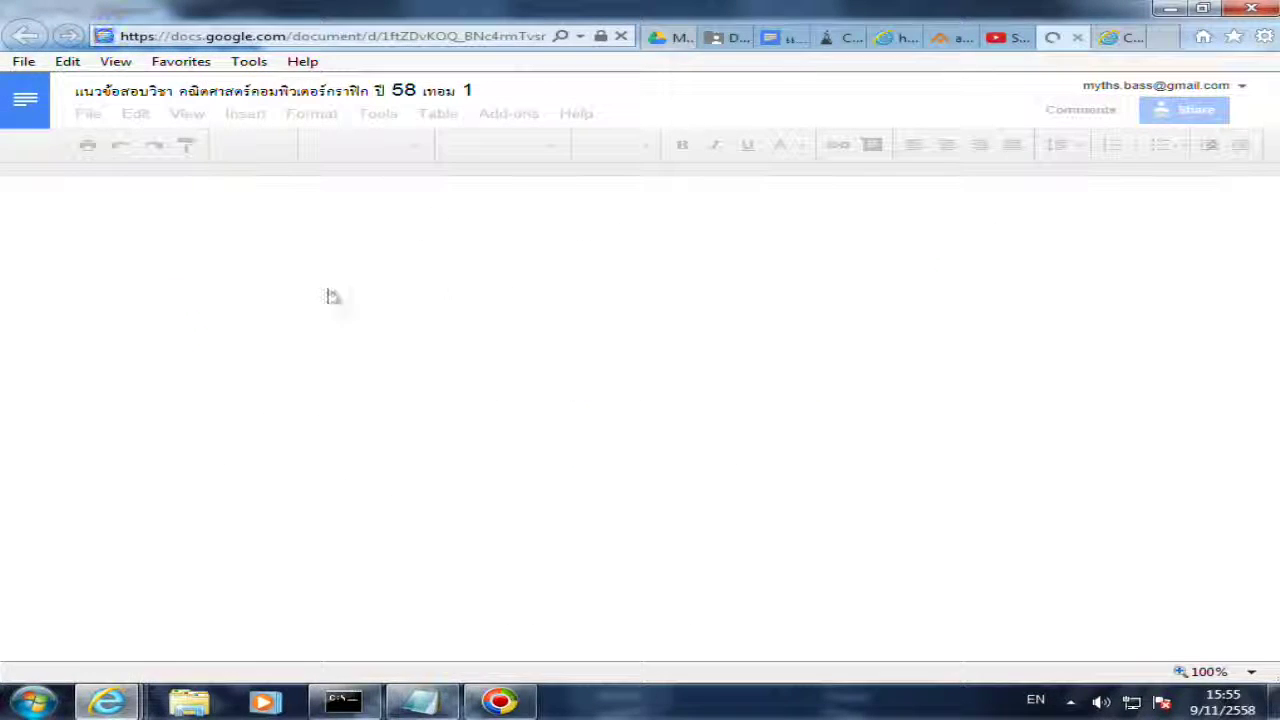
scroll(243, 322, down, 2)
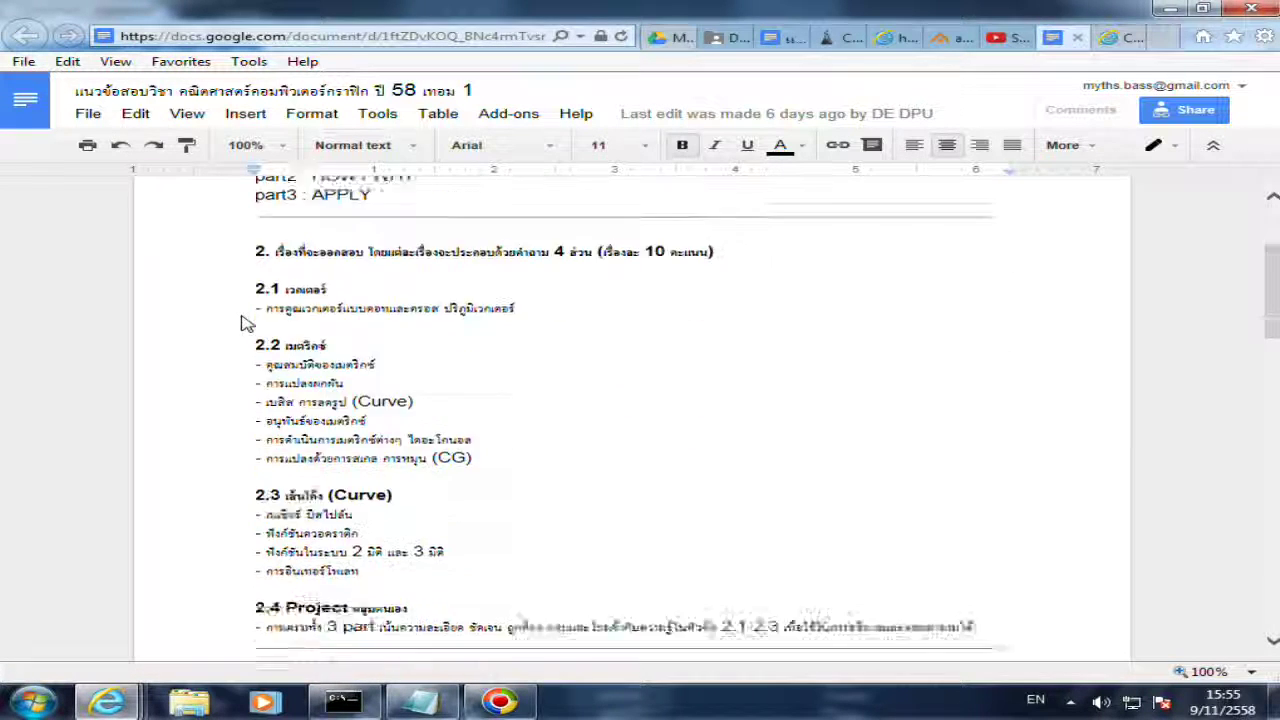
scroll(245, 323, down, 3)
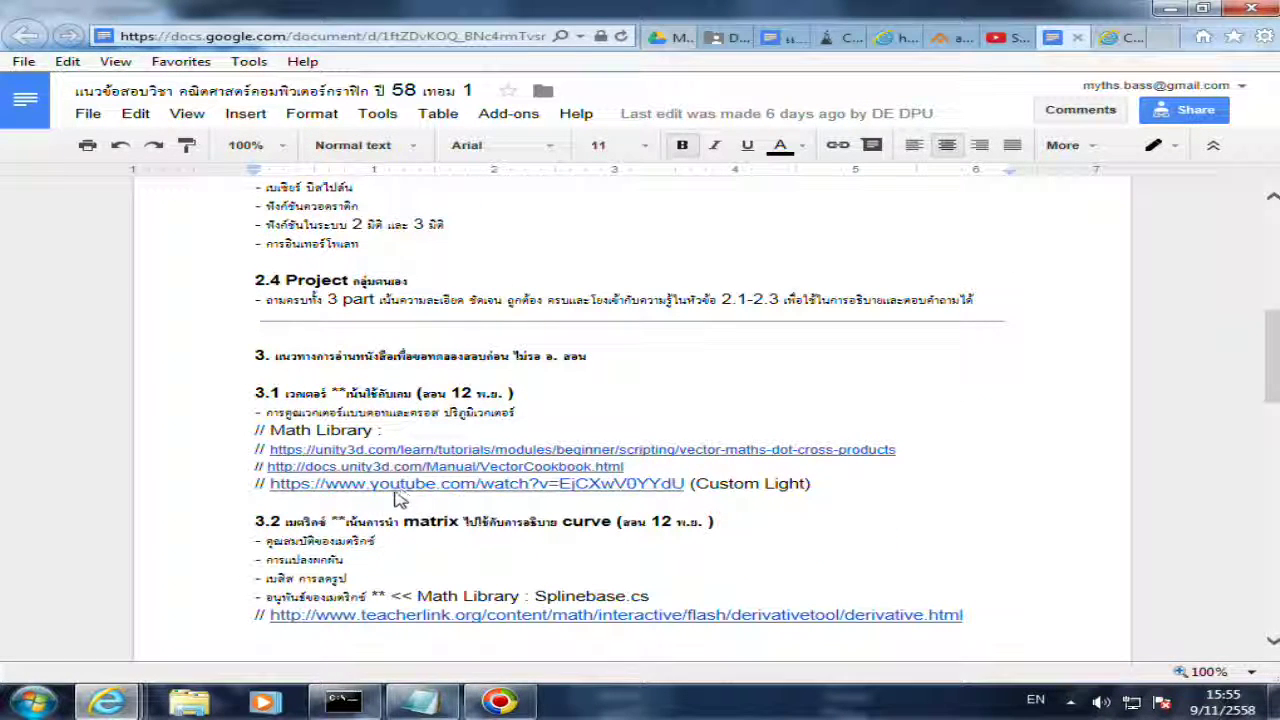
scroll(386, 501, down, 1)
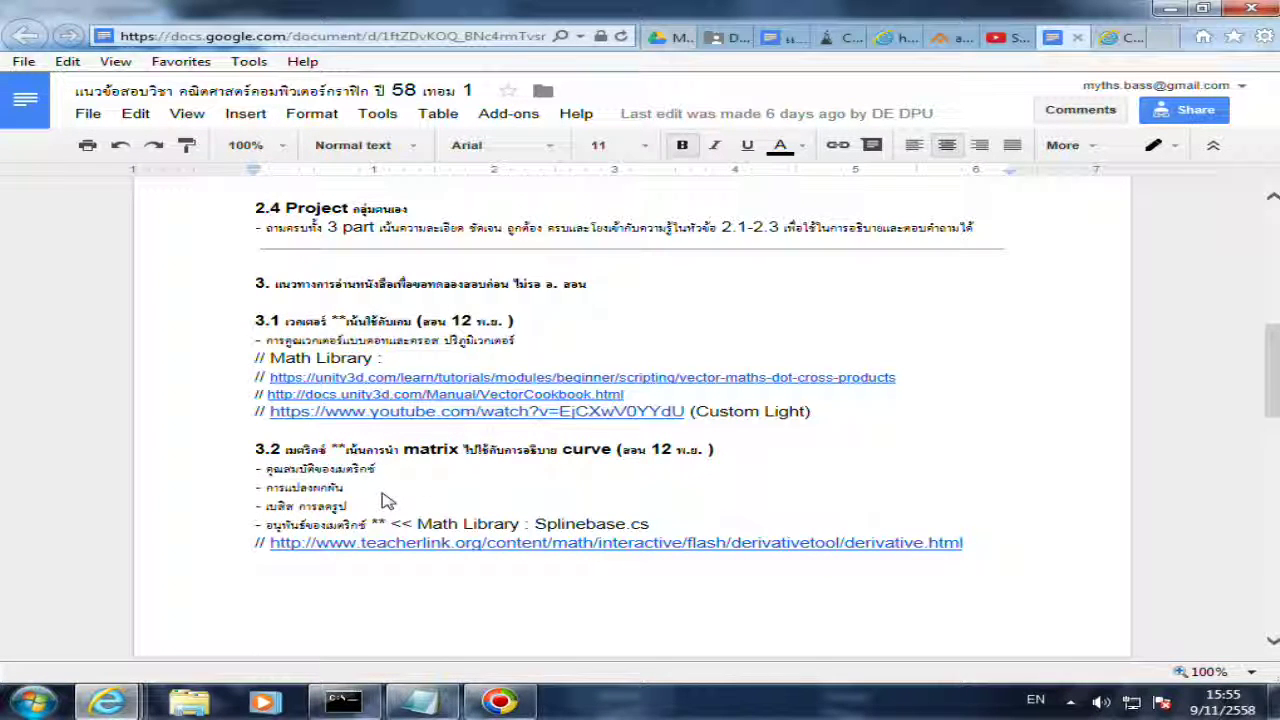
scroll(386, 501, up, 3)
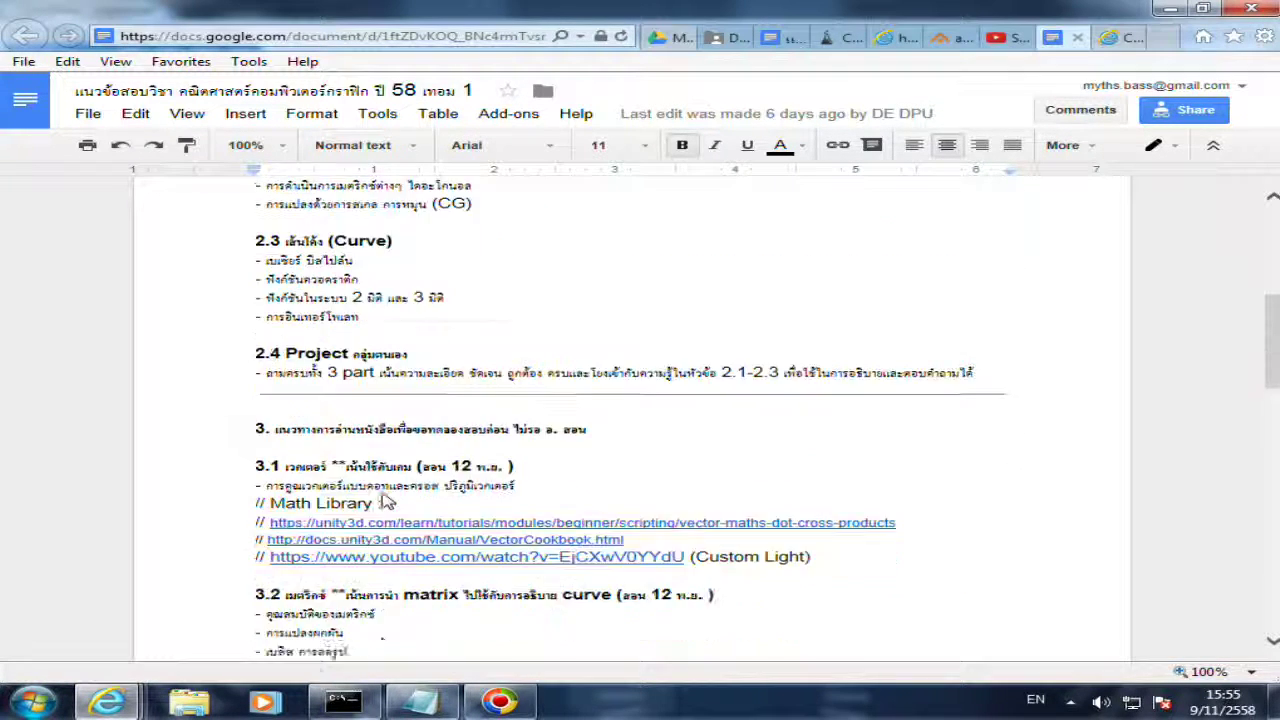
scroll(386, 501, down, 3)
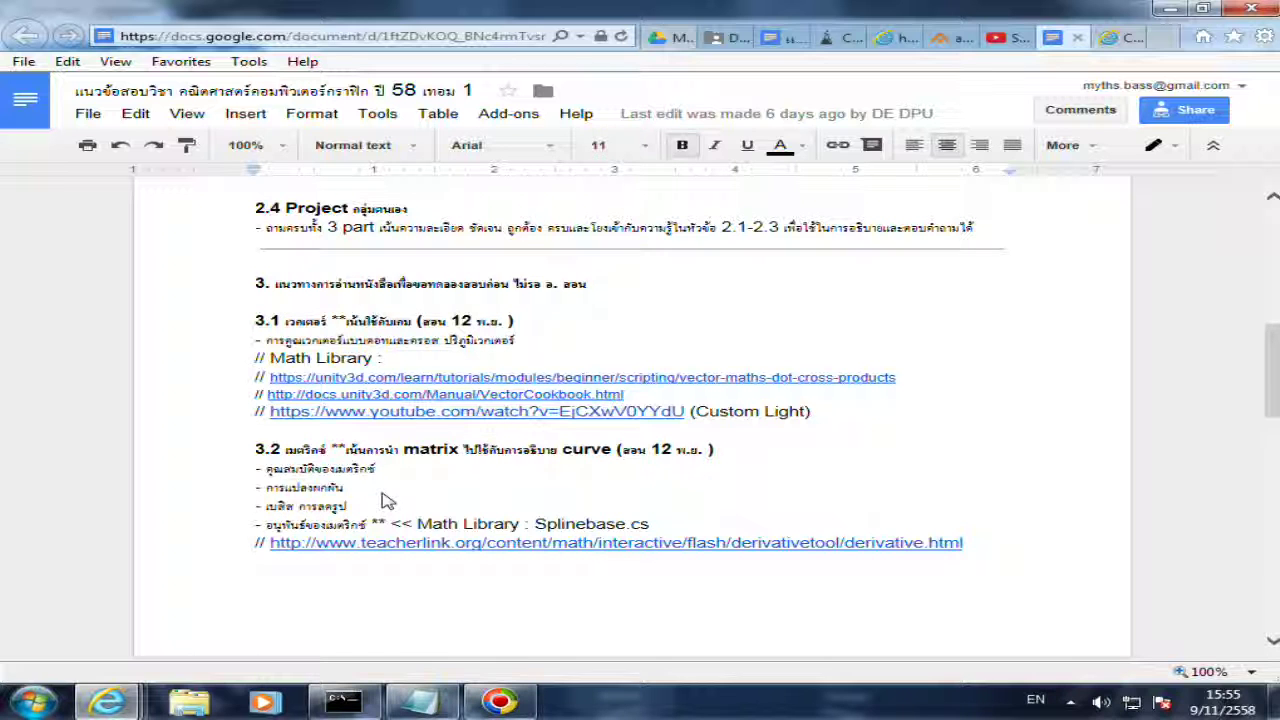
scroll(388, 501, down, 2)
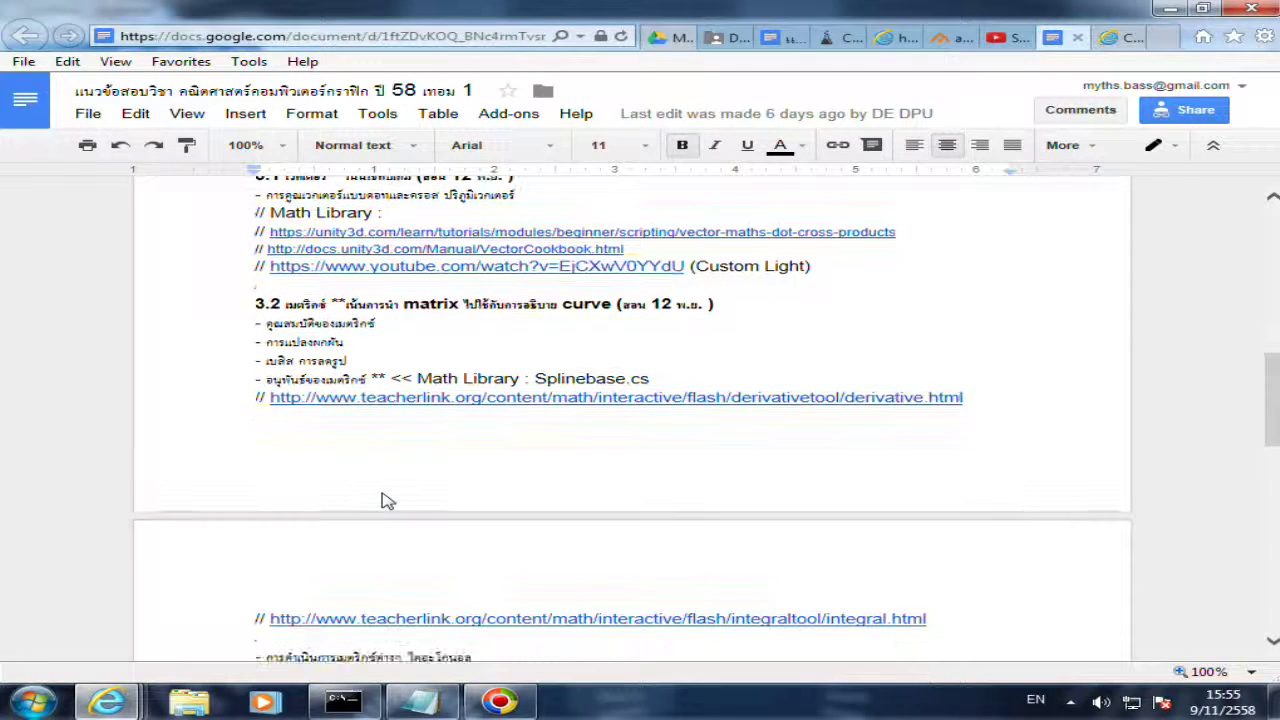
scroll(388, 501, down, 2)
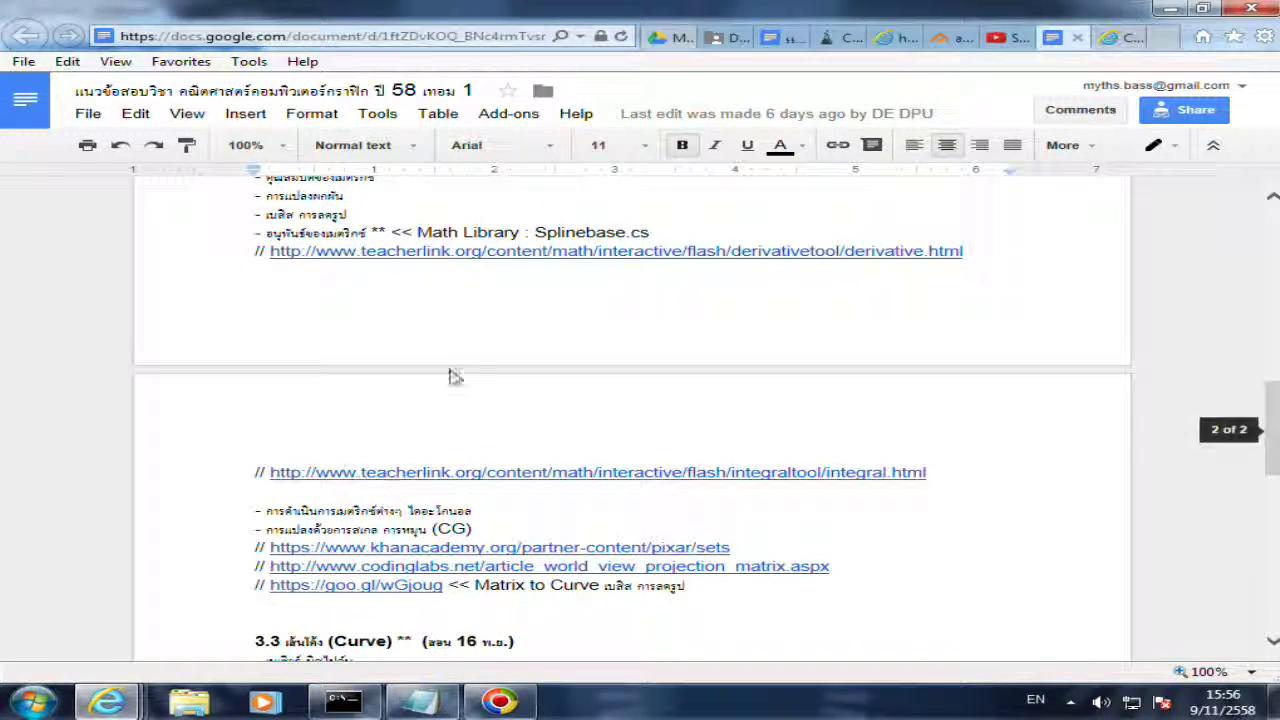
click(491, 473)
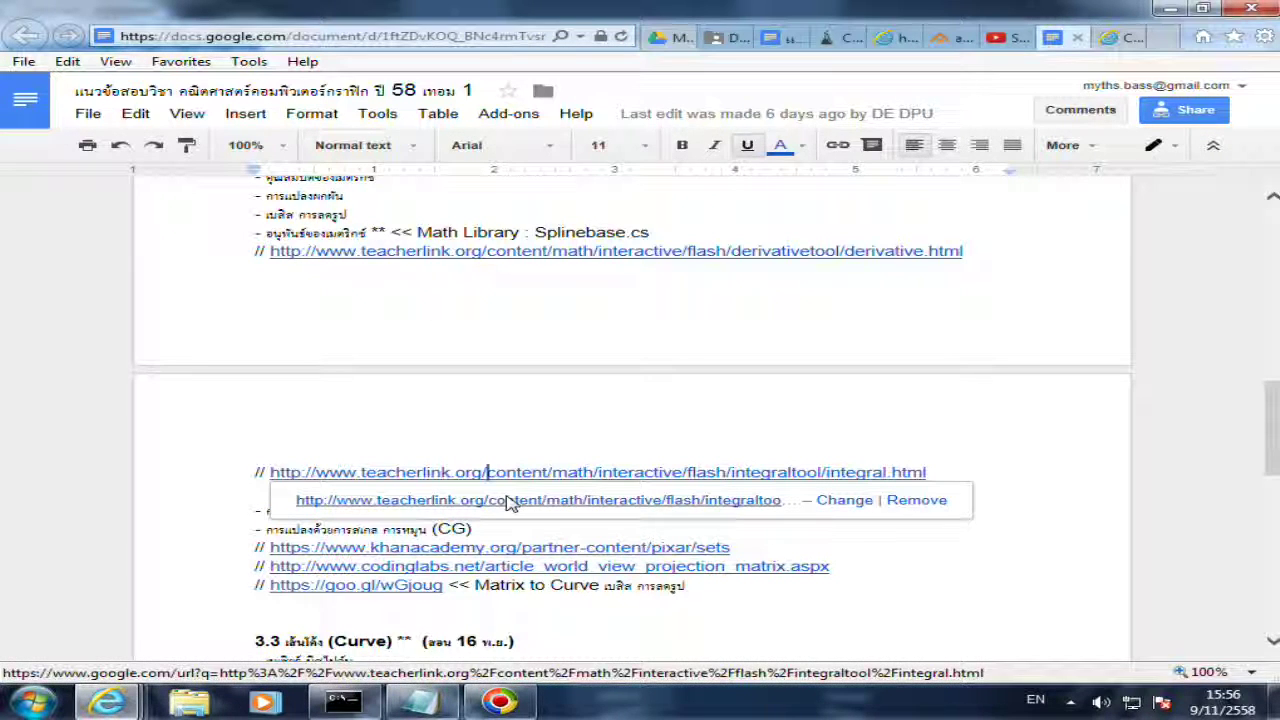
click(508, 501)
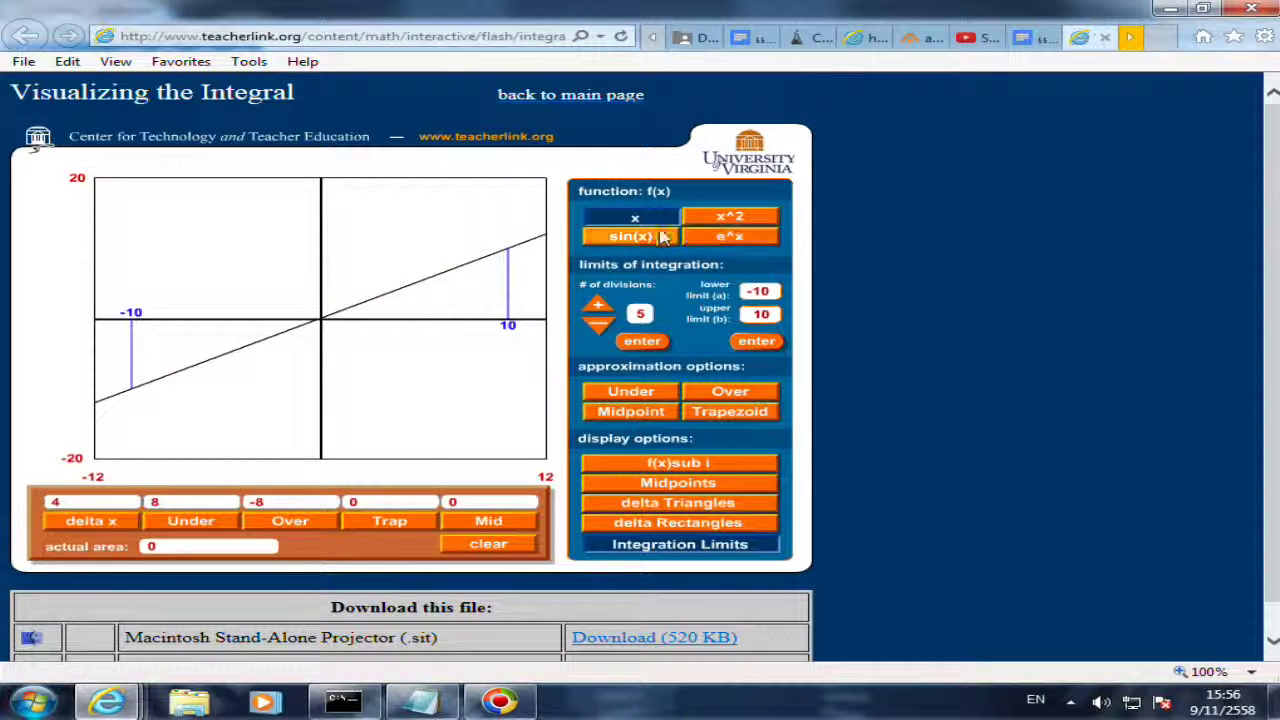
- Graph sin(x), then e^x, and finally x^2 in the integral applet
click(630, 236)
click(724, 236)
click(726, 218)
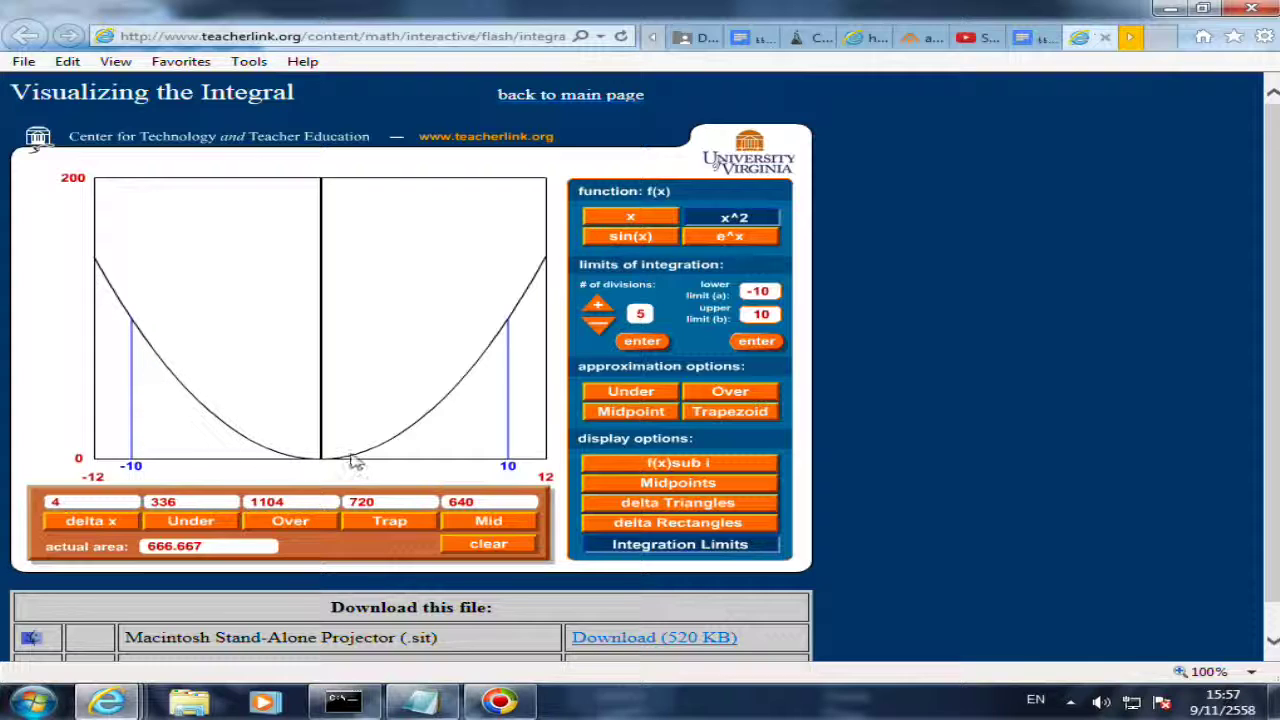
- Try the Midpoint, Under, Over and Trapezoid approximations of the parabola's area
click(627, 414)
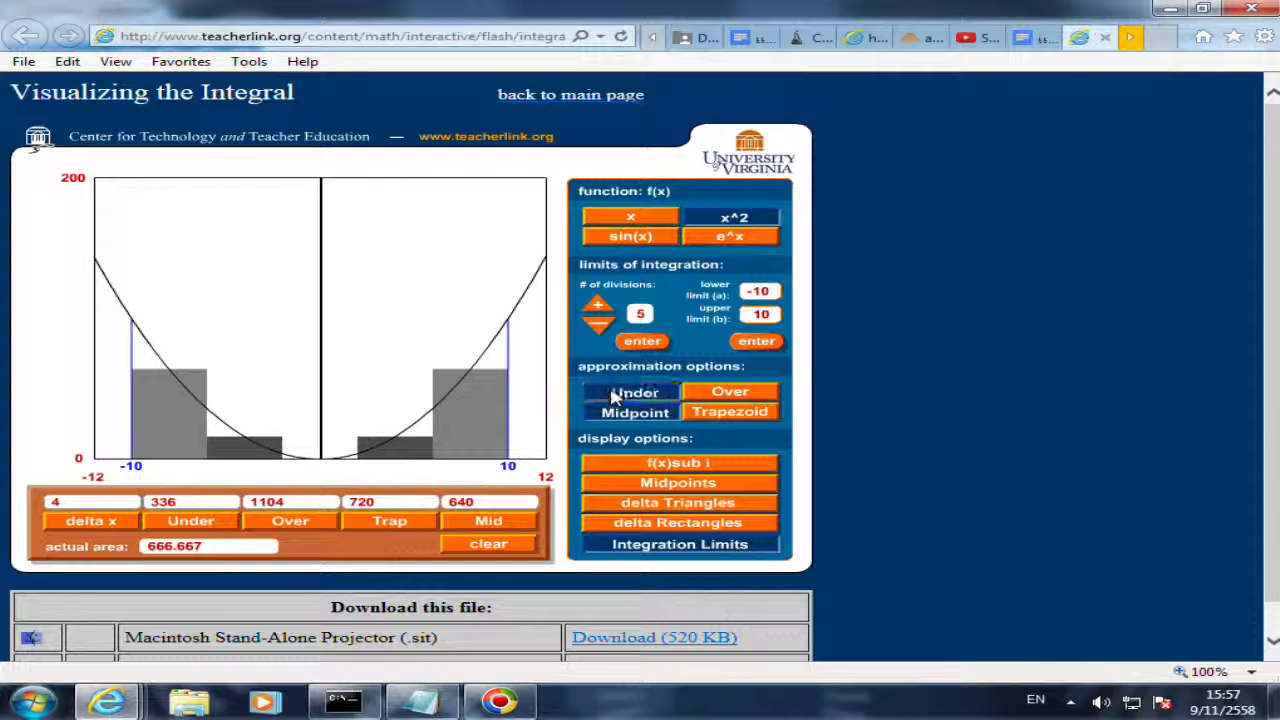
click(620, 392)
click(718, 393)
click(718, 412)
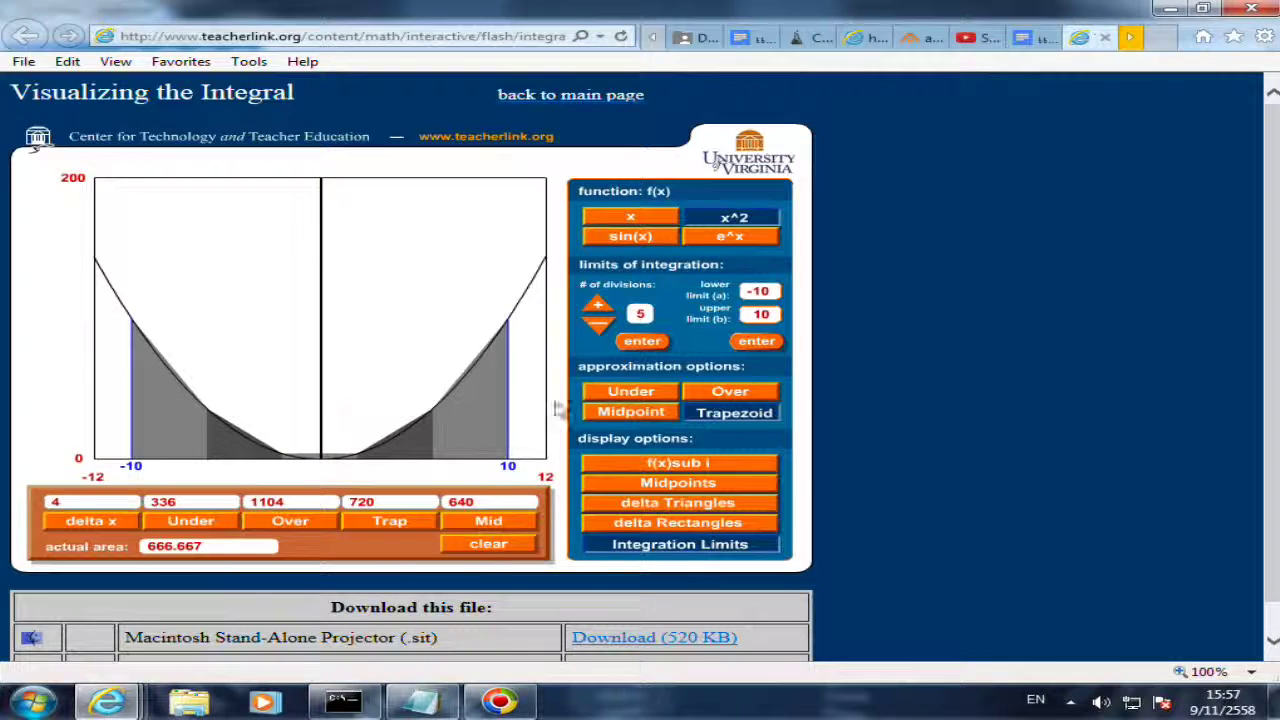
- Cycle again through under, over, midpoint and trapezoid approximations, ending on Midpoint rectangles
click(640, 402)
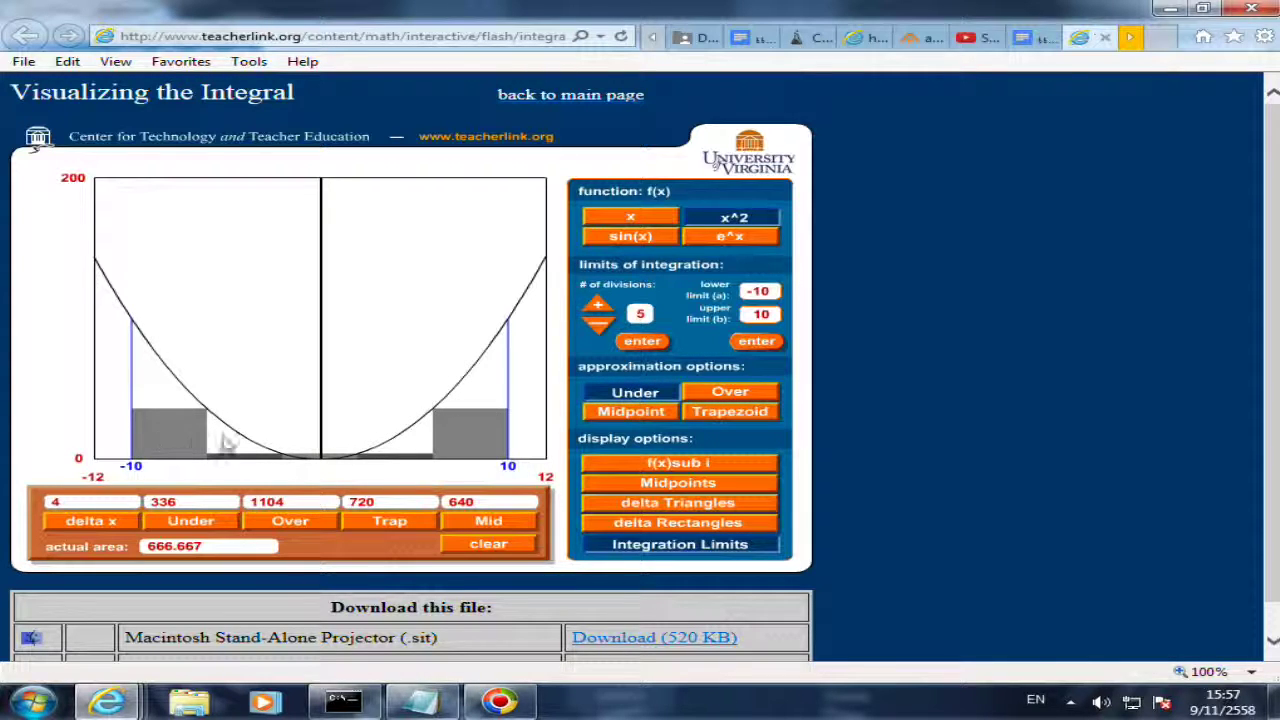
click(730, 392)
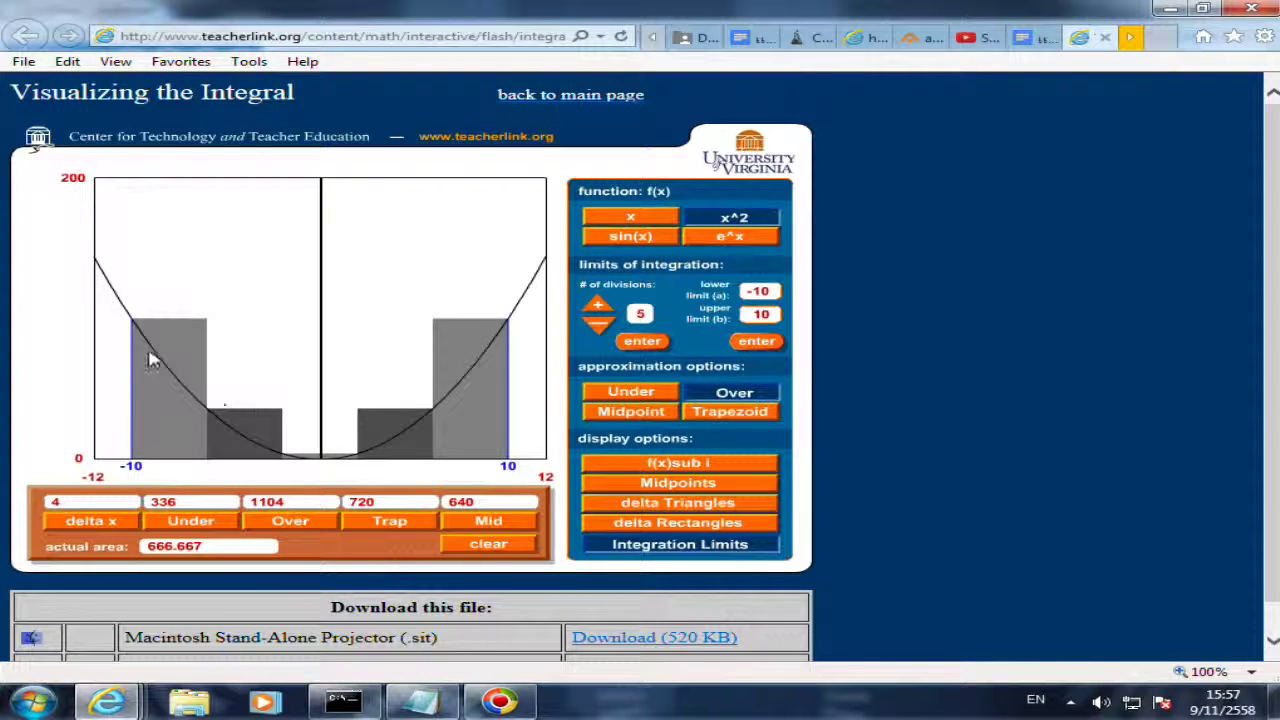
click(623, 416)
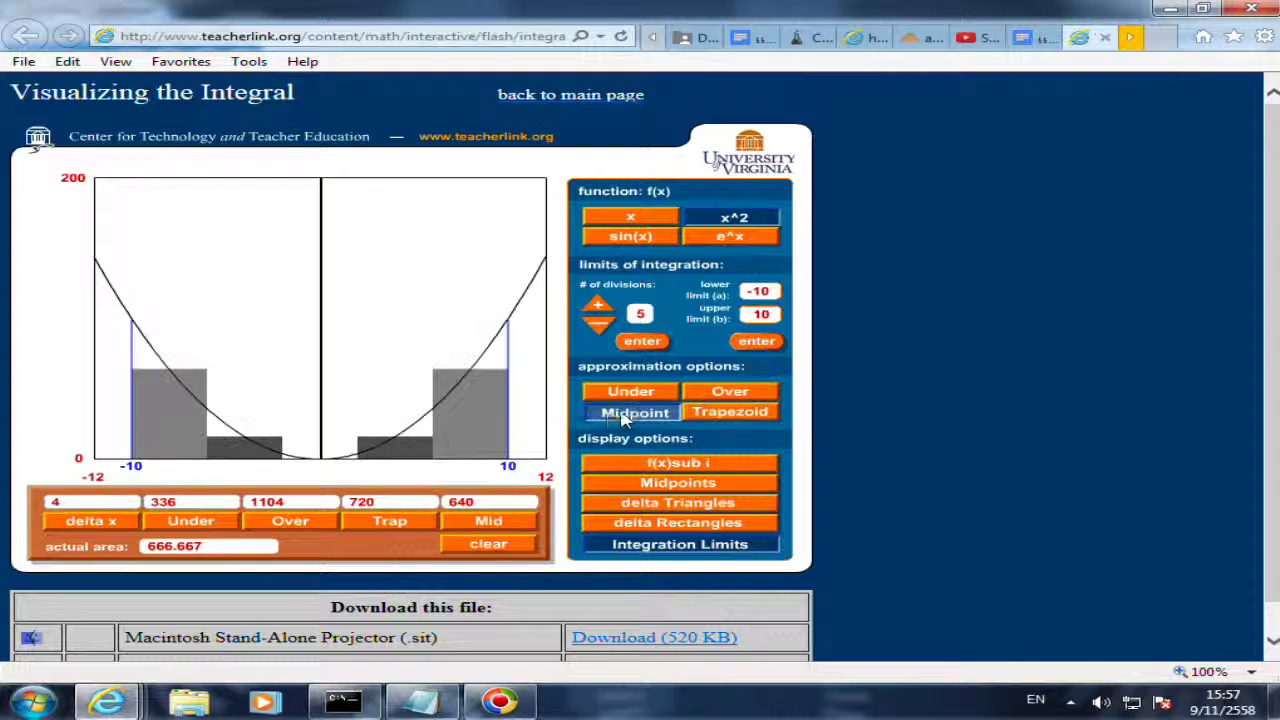
click(704, 418)
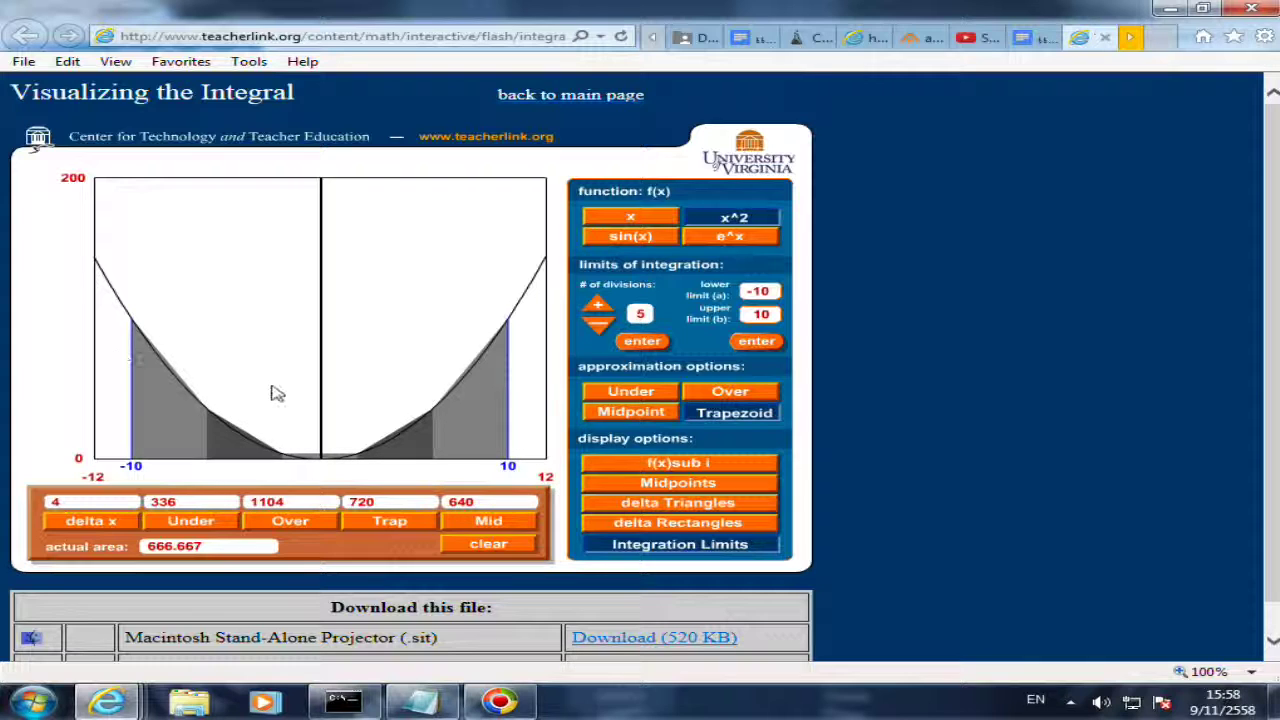
click(630, 411)
click(633, 392)
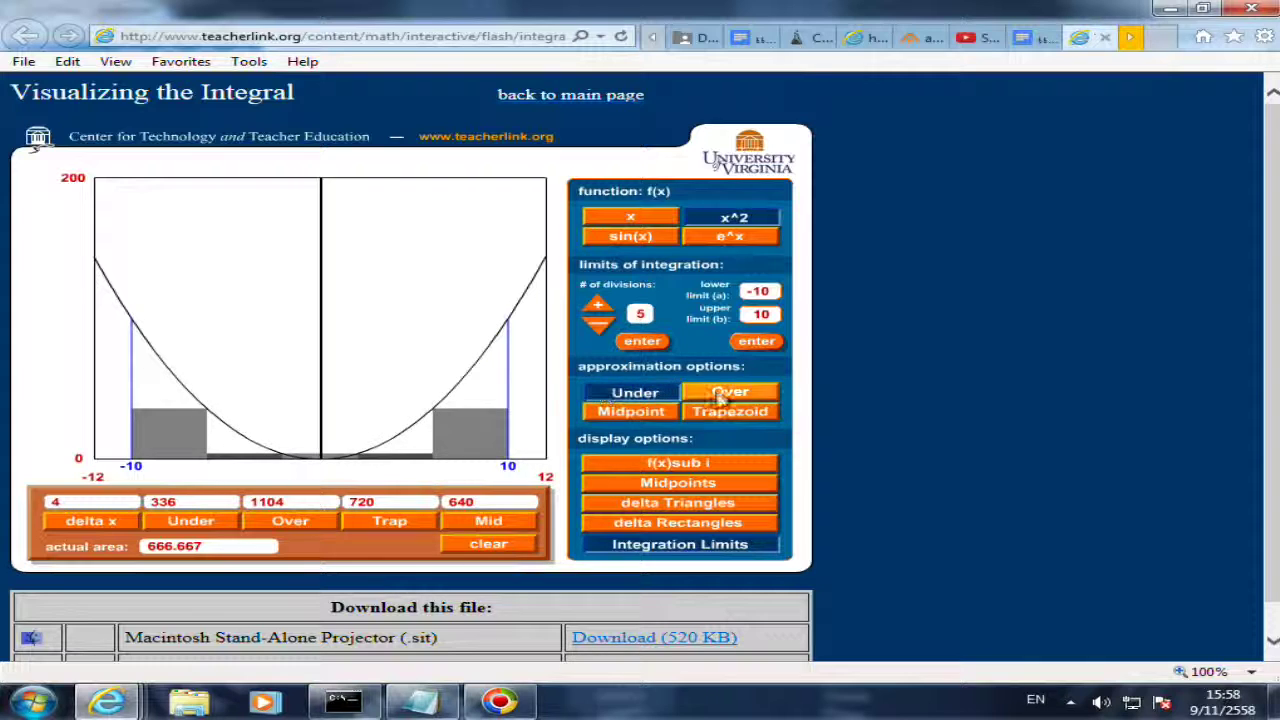
click(722, 395)
click(722, 412)
click(635, 412)
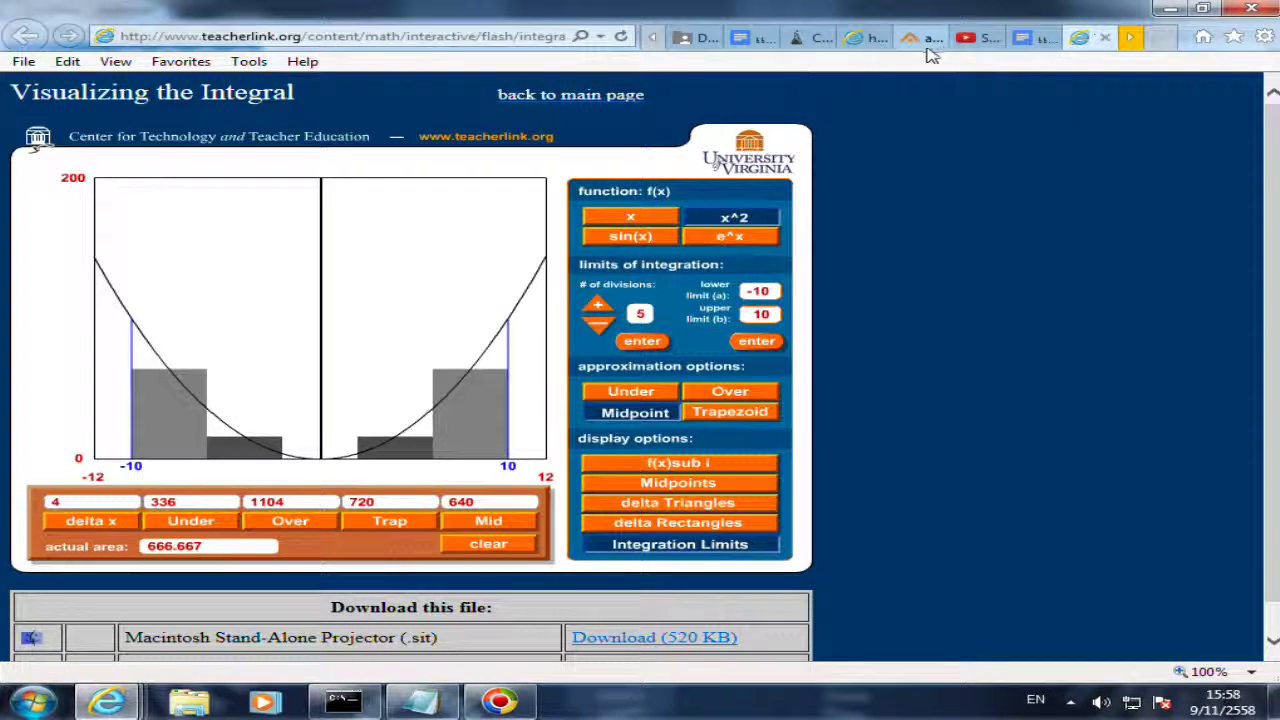
- Return to the Coding Labs PBR article and highlight both summation signs in the discrete equation
click(806, 37)
scroll(620, 378, down, 2)
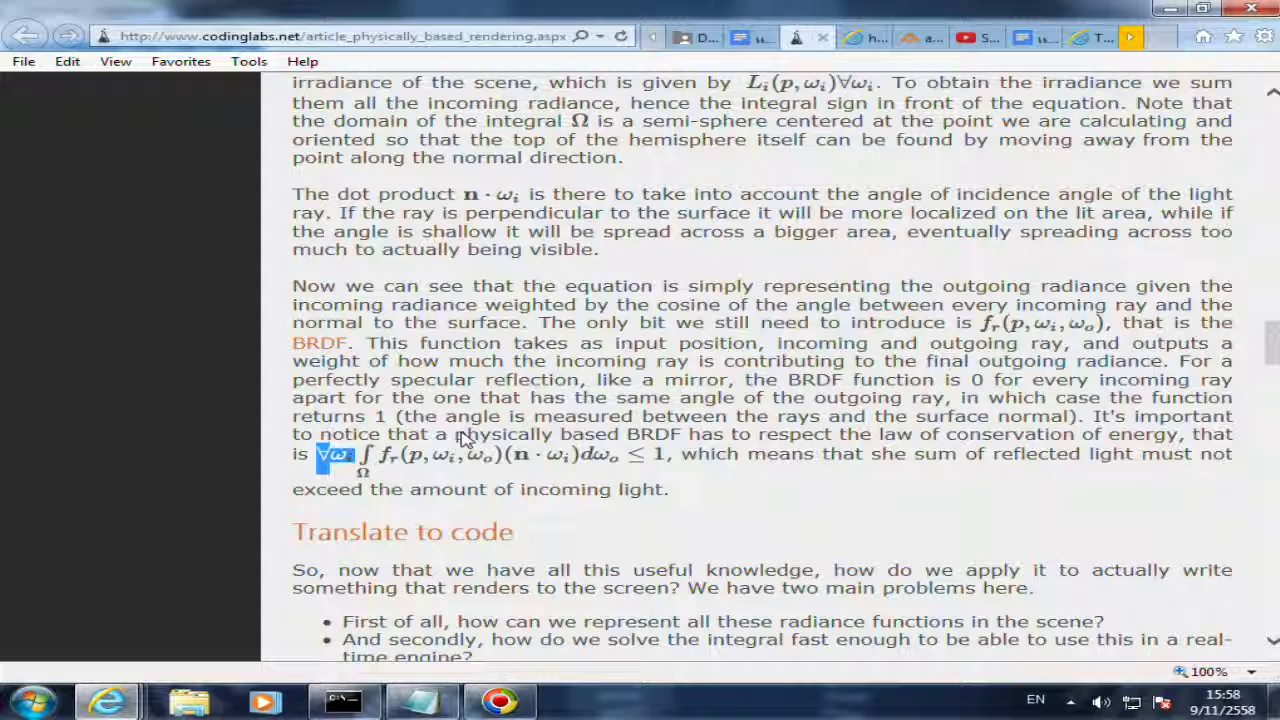
scroll(463, 440, down, 5)
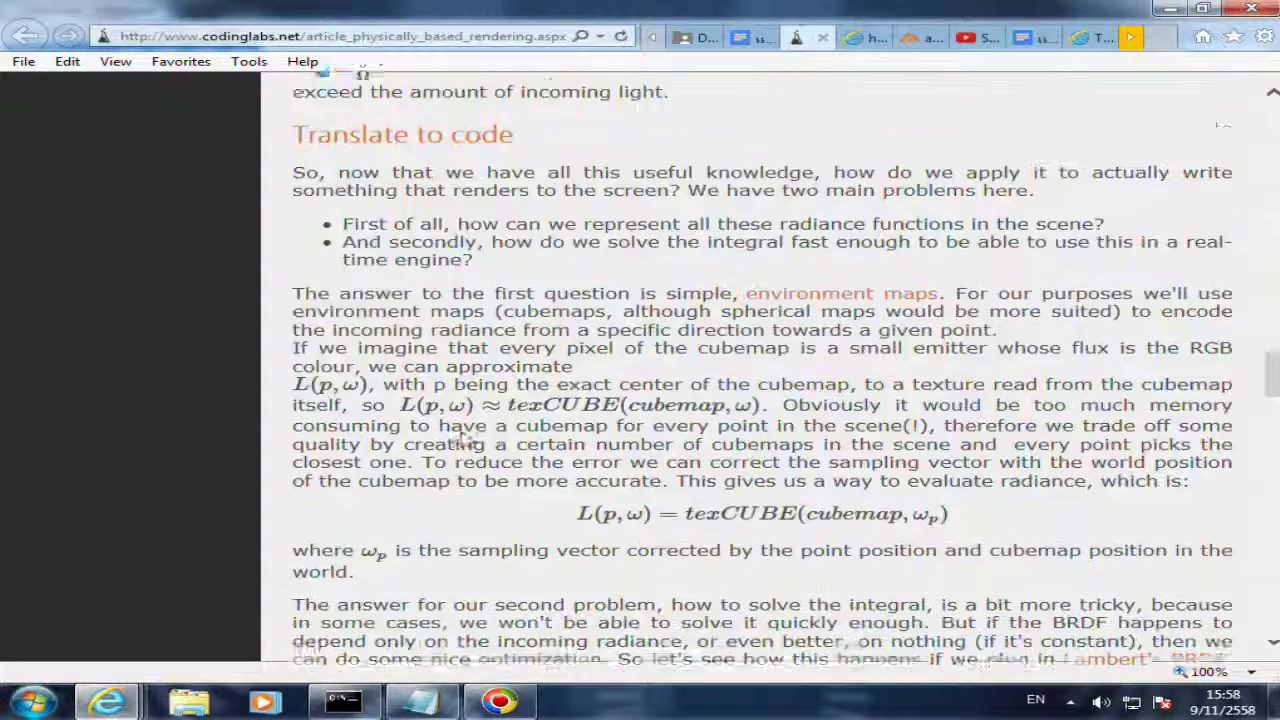
scroll(463, 440, down, 2)
scroll(463, 440, down, 3)
scroll(463, 440, down, 5)
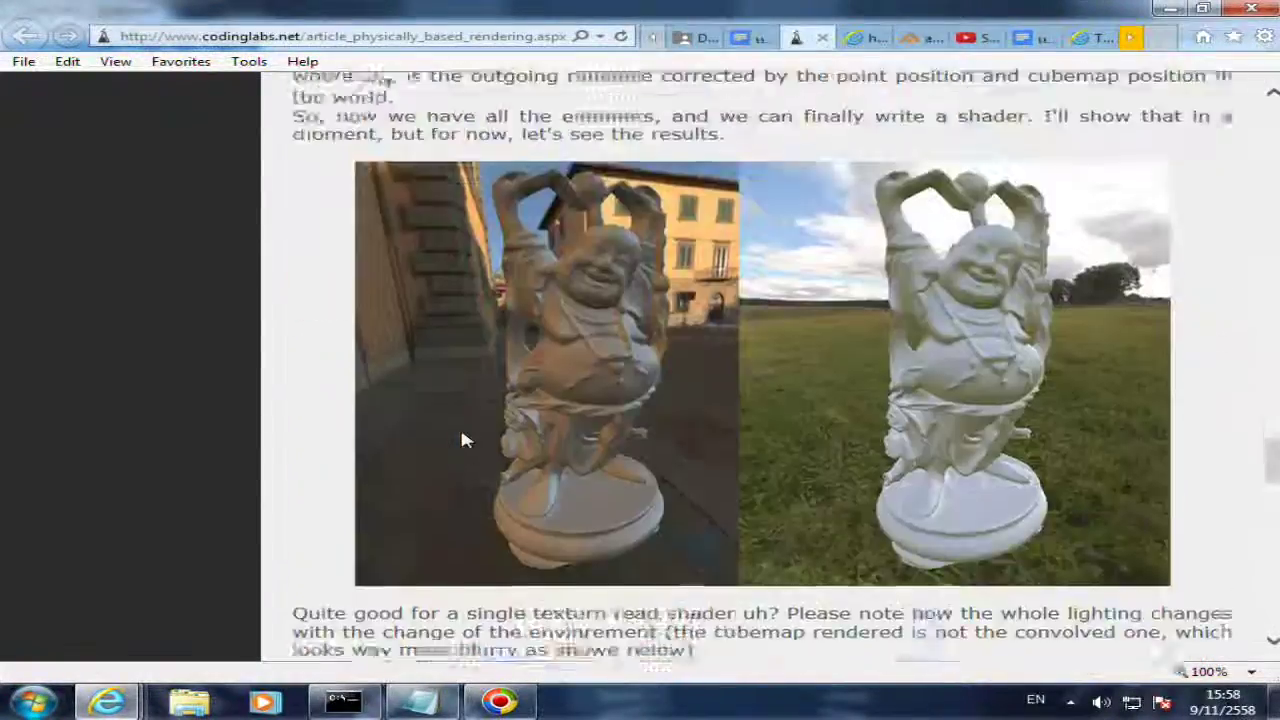
scroll(463, 440, down, 3)
scroll(463, 440, down, 3)
scroll(463, 440, down, 2)
scroll(463, 440, down, 1)
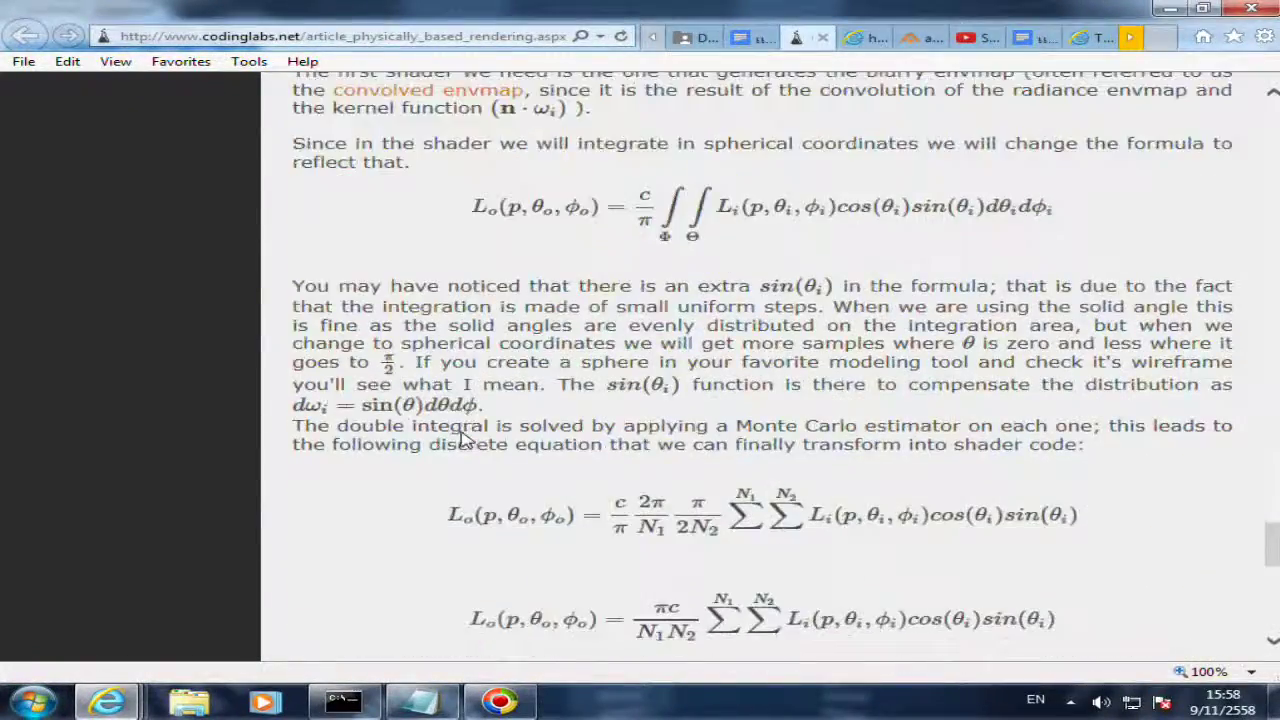
drag(665, 237, 742, 212)
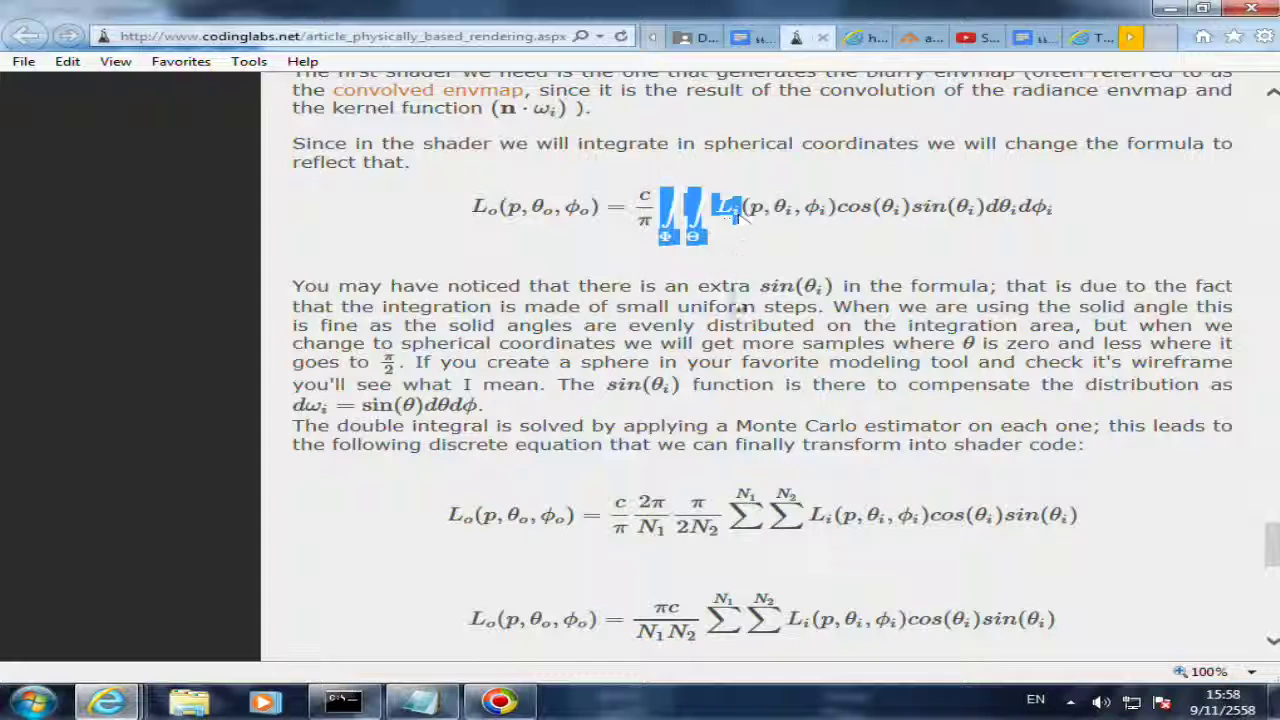
scroll(720, 400, down, 1)
drag(708, 540, 790, 537)
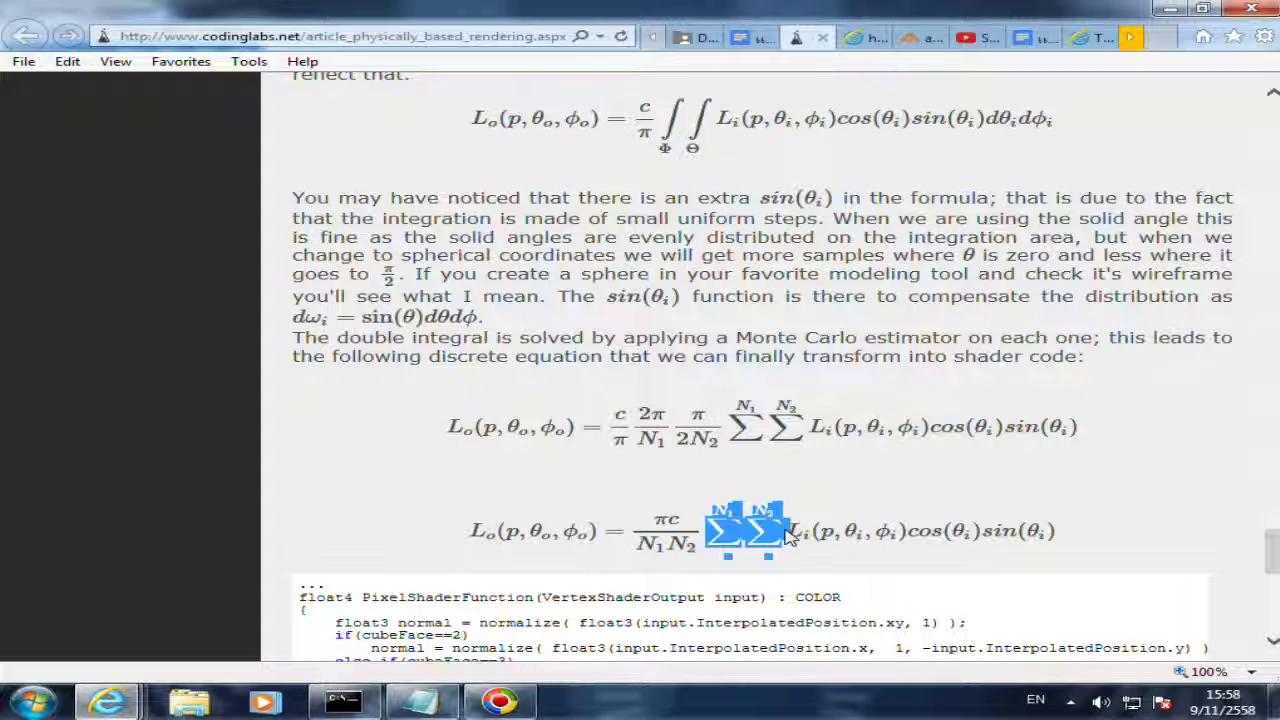
- Scroll back up the article and return to the Google Docs exam guideline
scroll(786, 537, up, 1)
scroll(784, 537, up, 3)
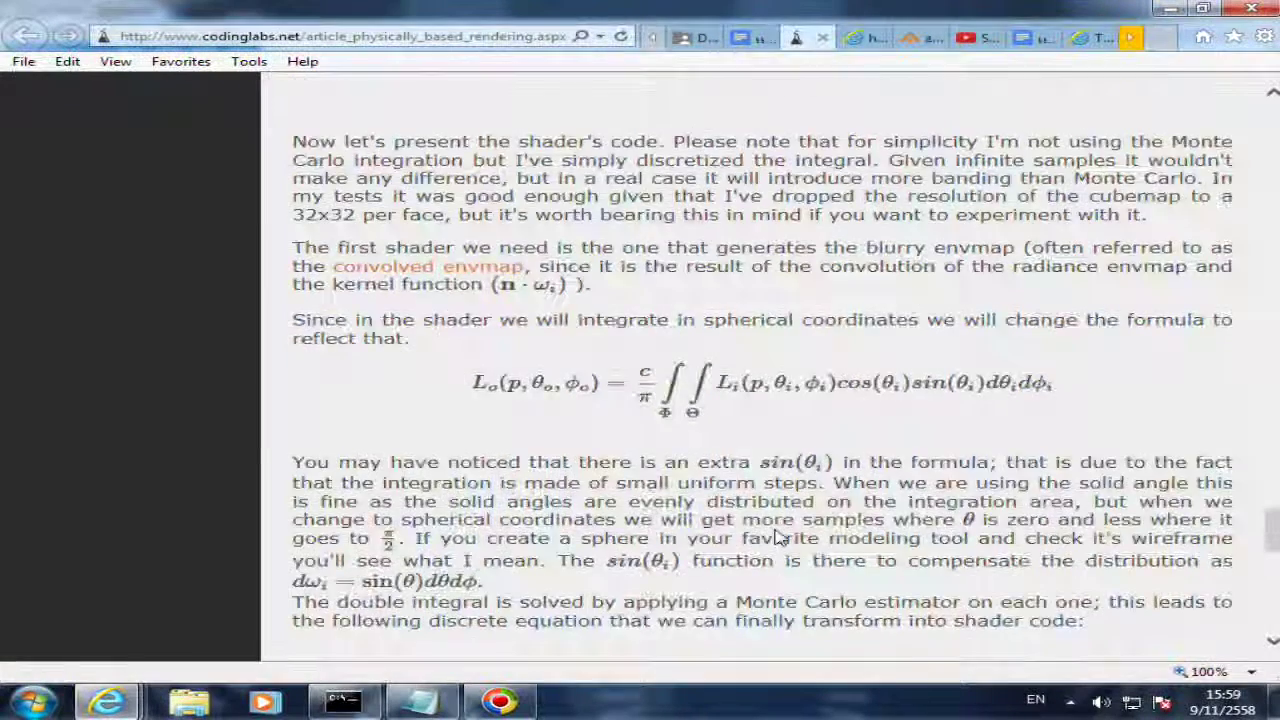
scroll(781, 538, up, 5)
scroll(779, 538, up, 1)
scroll(779, 538, up, 4)
scroll(779, 538, up, 2)
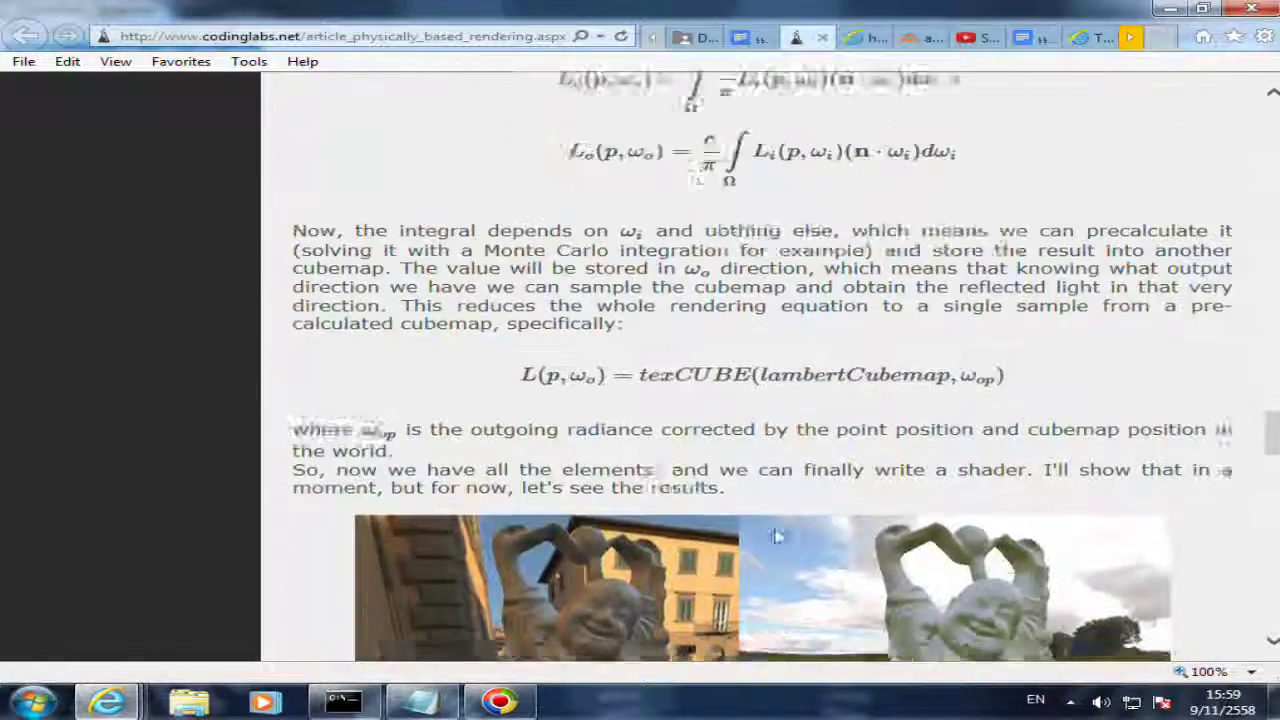
scroll(778, 537, up, 2)
scroll(778, 537, up, 1)
scroll(779, 538, up, 2)
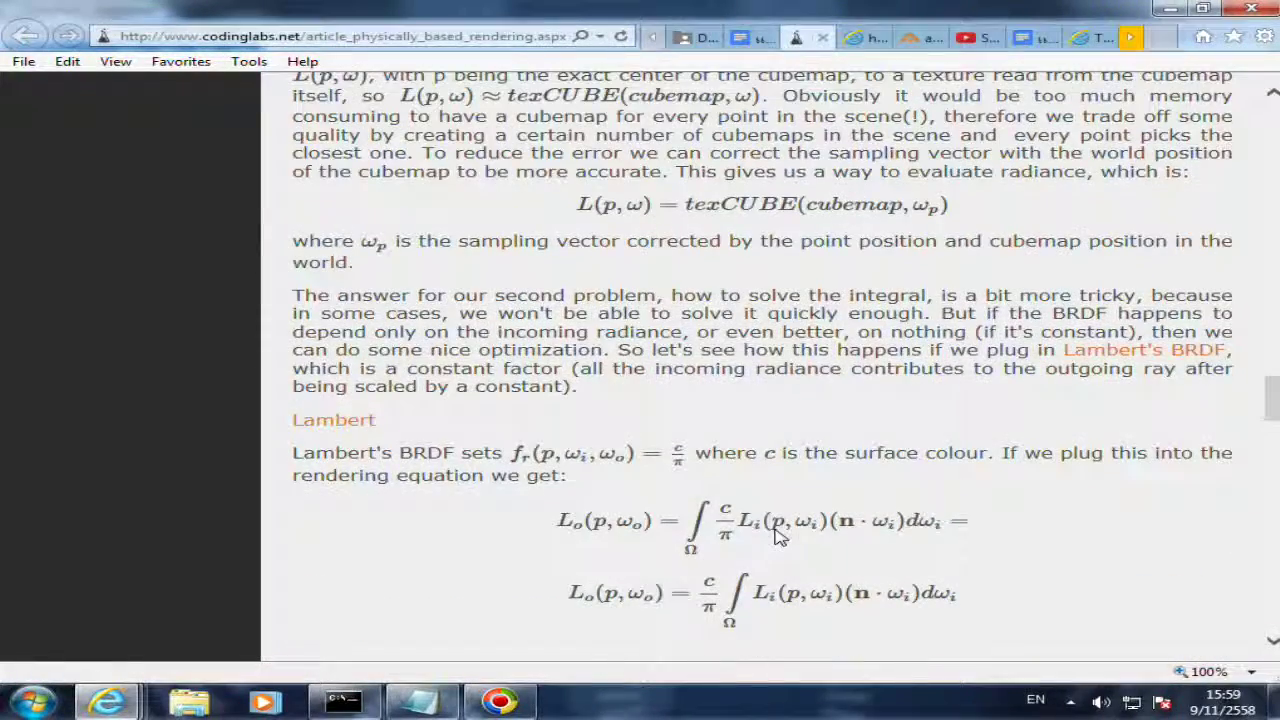
scroll(779, 537, up, 2)
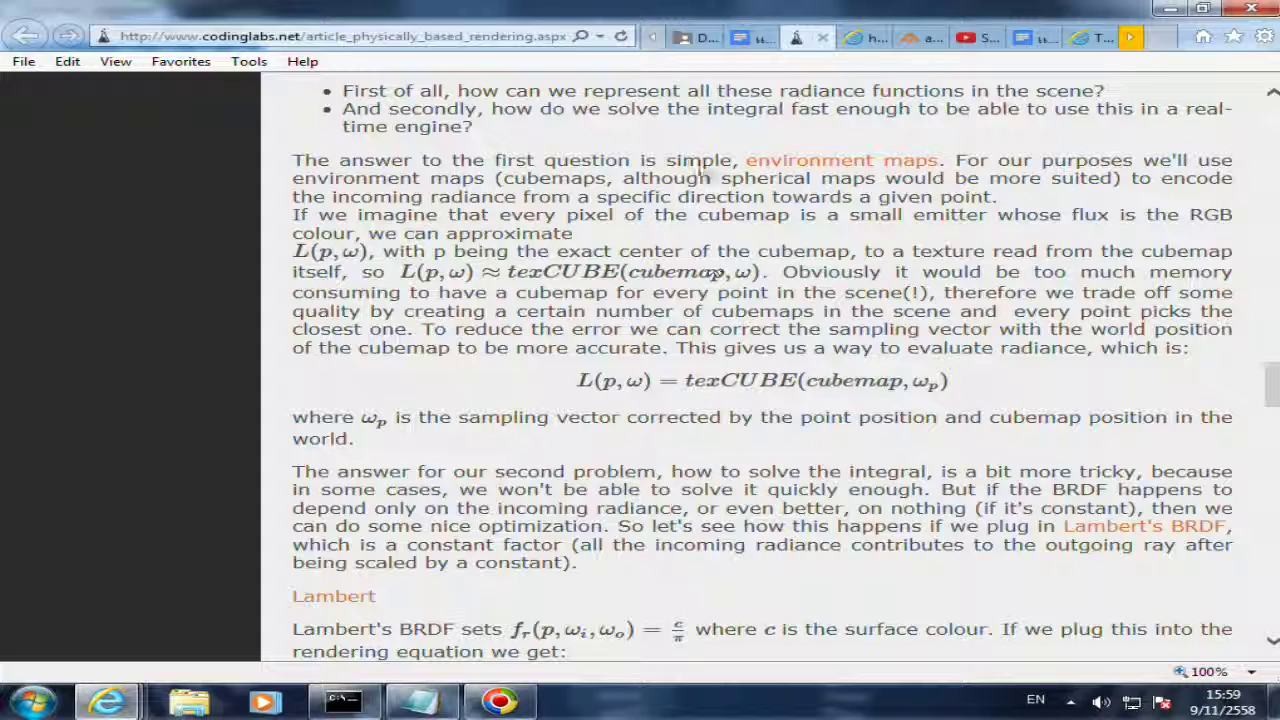
click(742, 44)
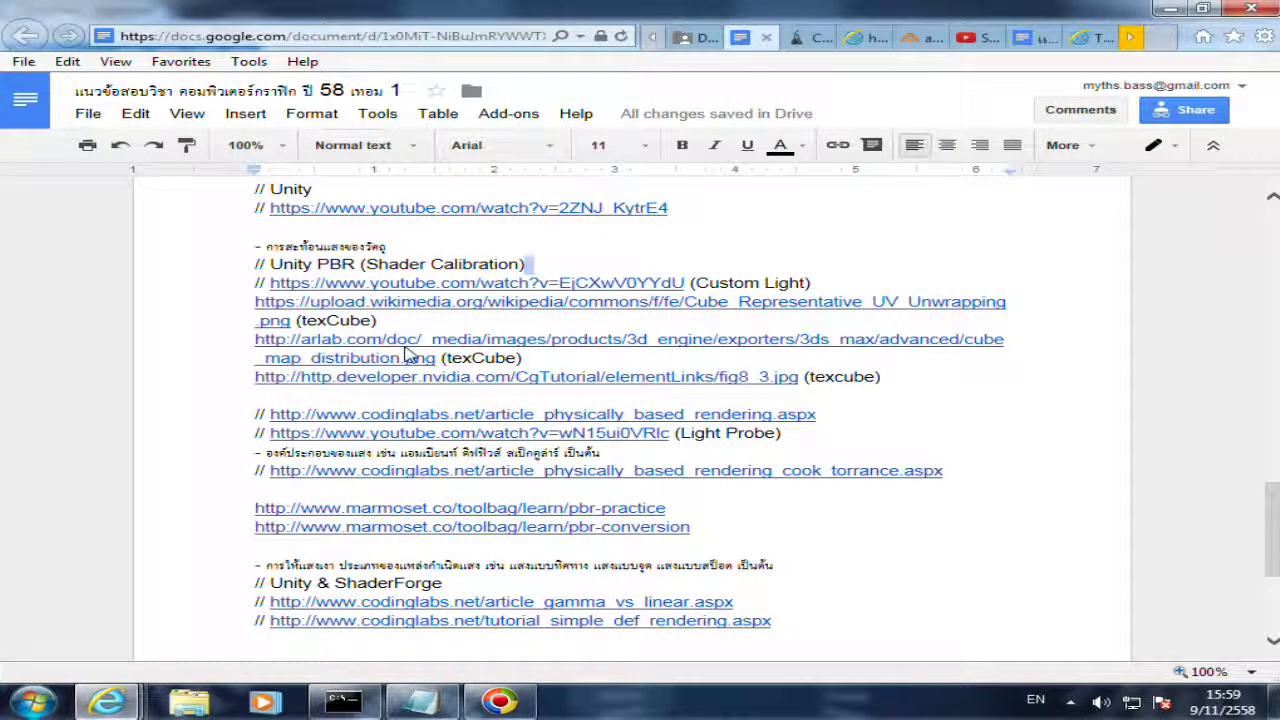
- Open the upload.wikimedia.org cube UV unwrapping image in a new tab, then return to the integral page
scroll(440, 370, up, 1)
scroll(463, 378, up, 1)
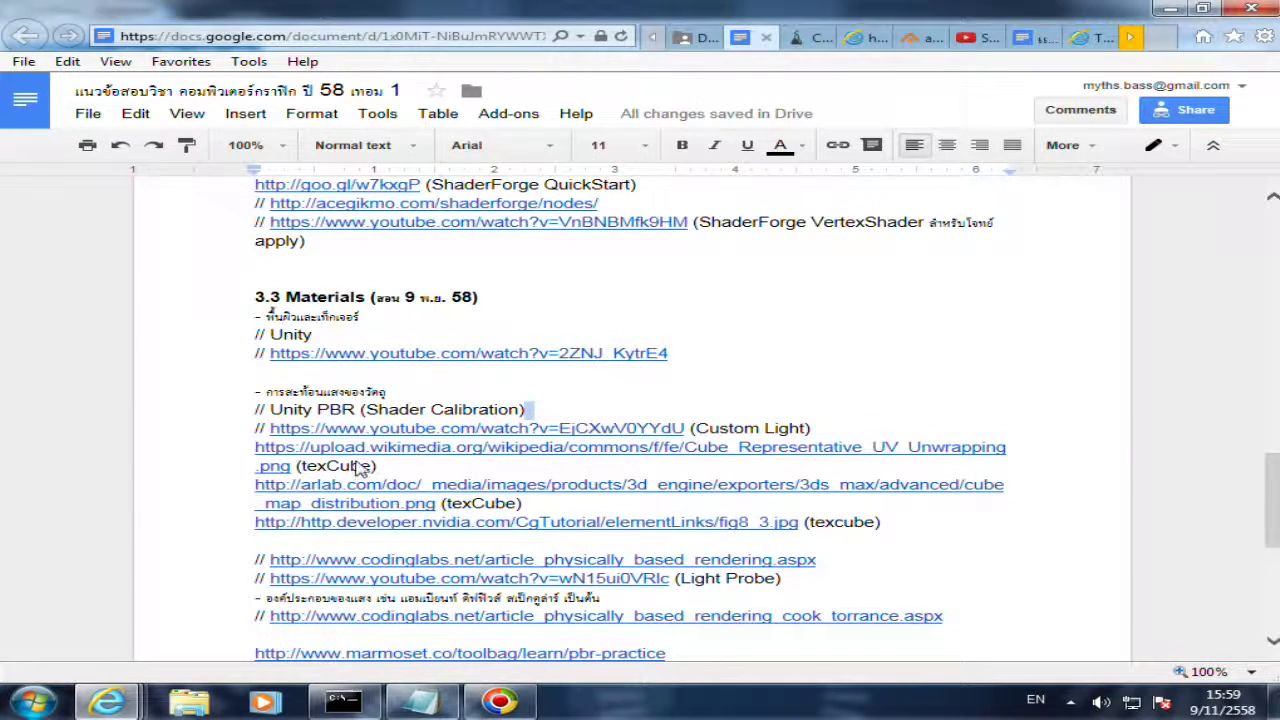
click(341, 452)
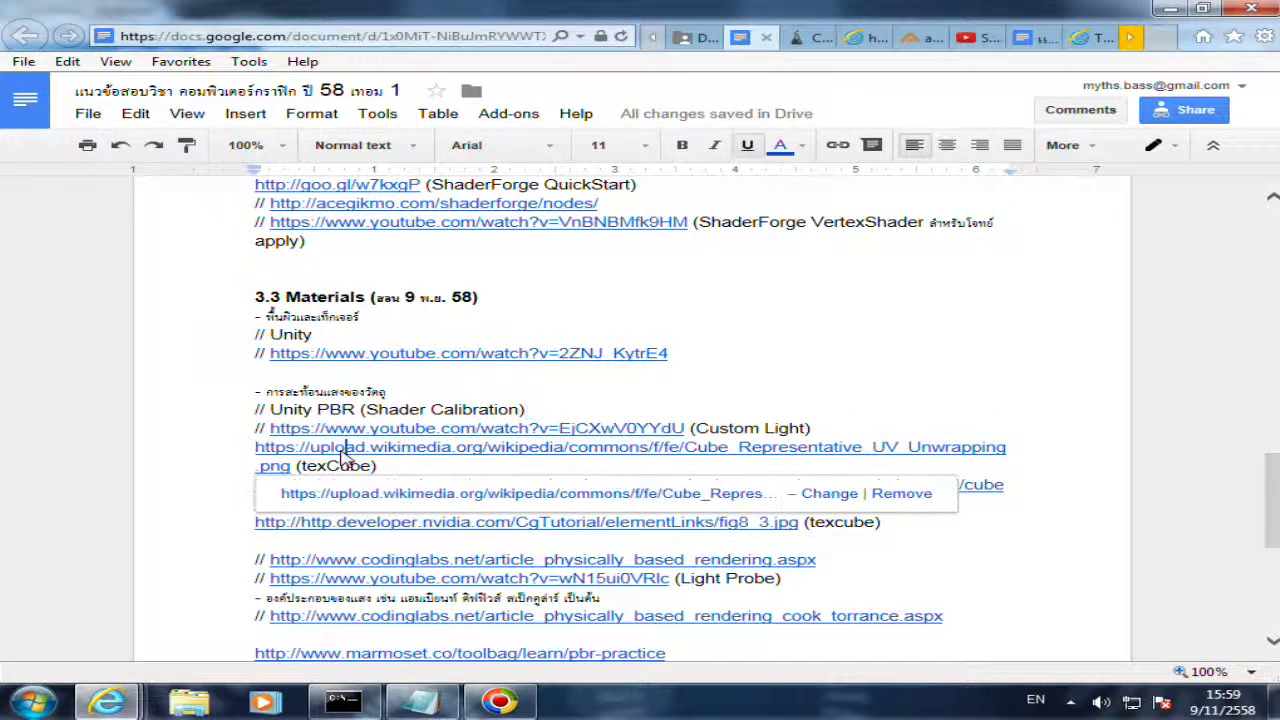
click(374, 494)
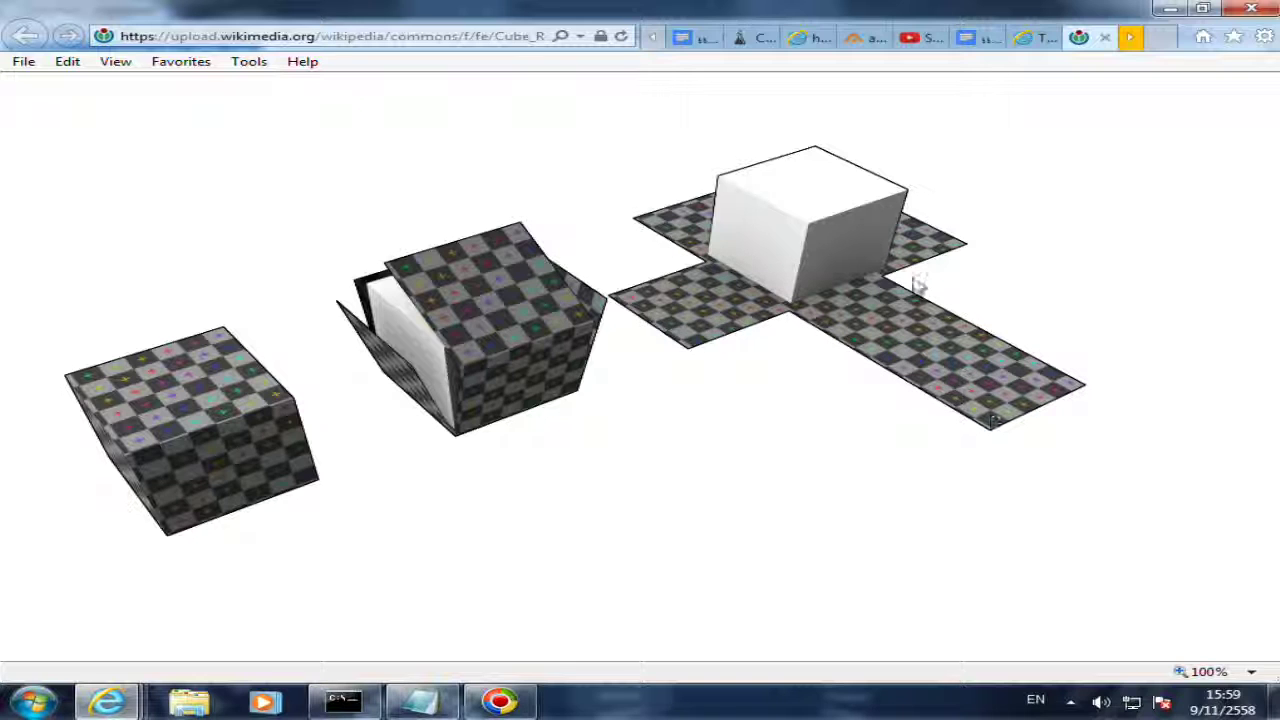
click(1035, 42)
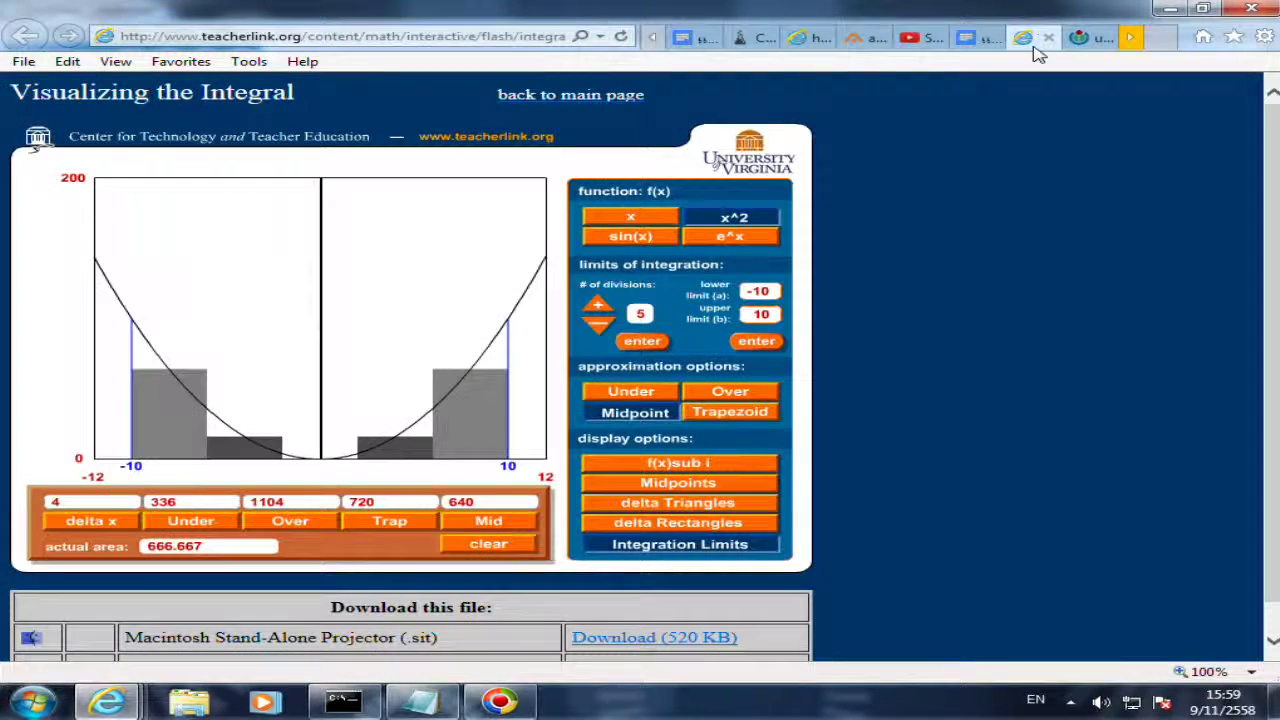
- Check the integral link in the mathematics guideline document
click(968, 40)
click(166, 434)
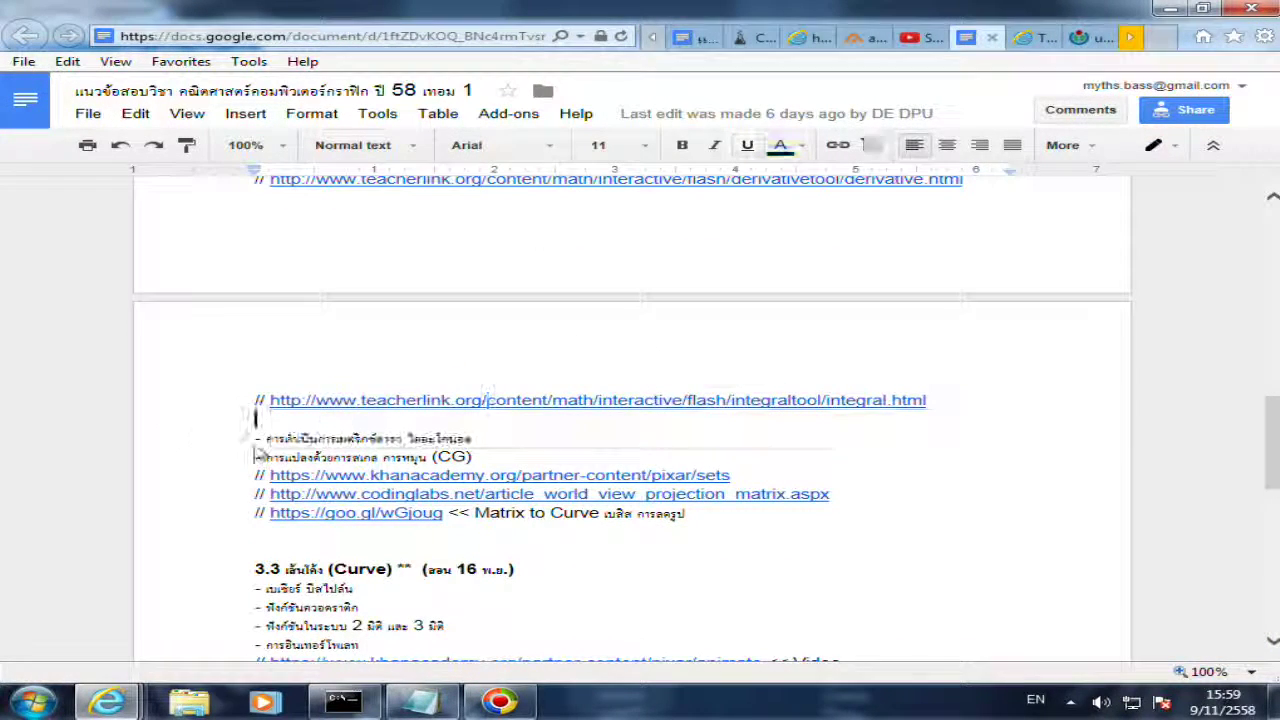
scroll(440, 428, up, 1)
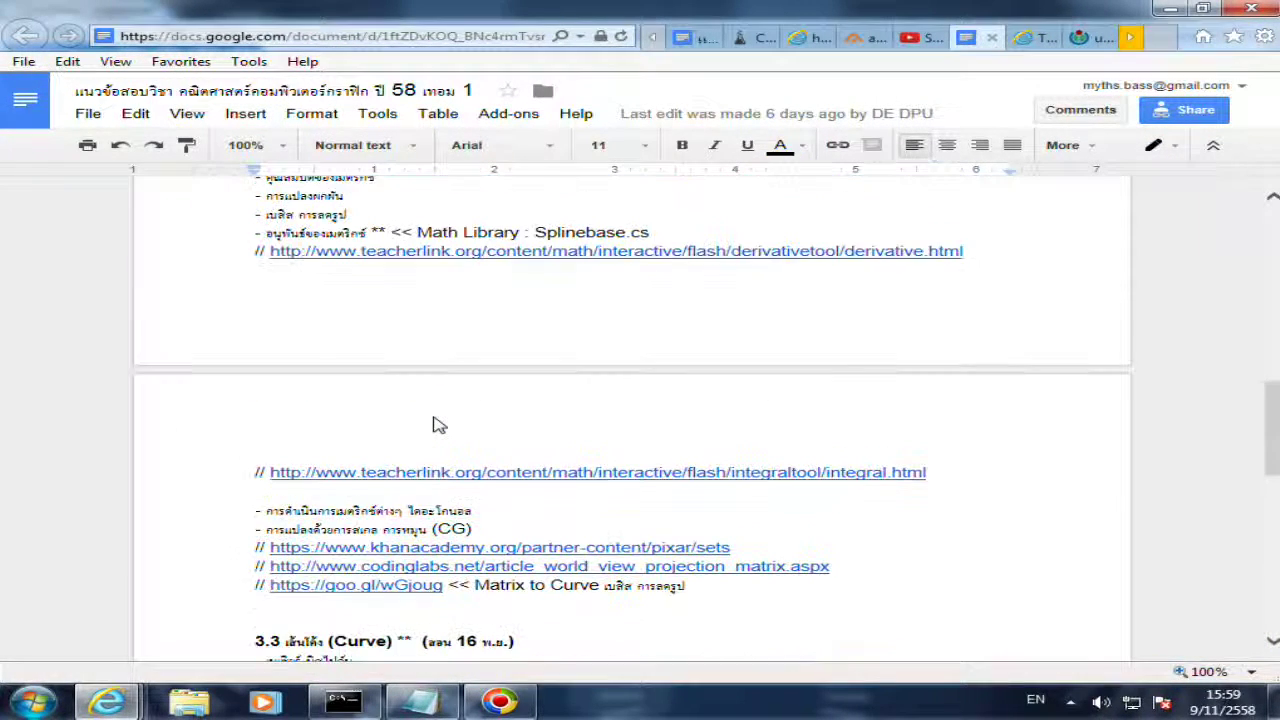
click(435, 473)
scroll(386, 380, up, 4)
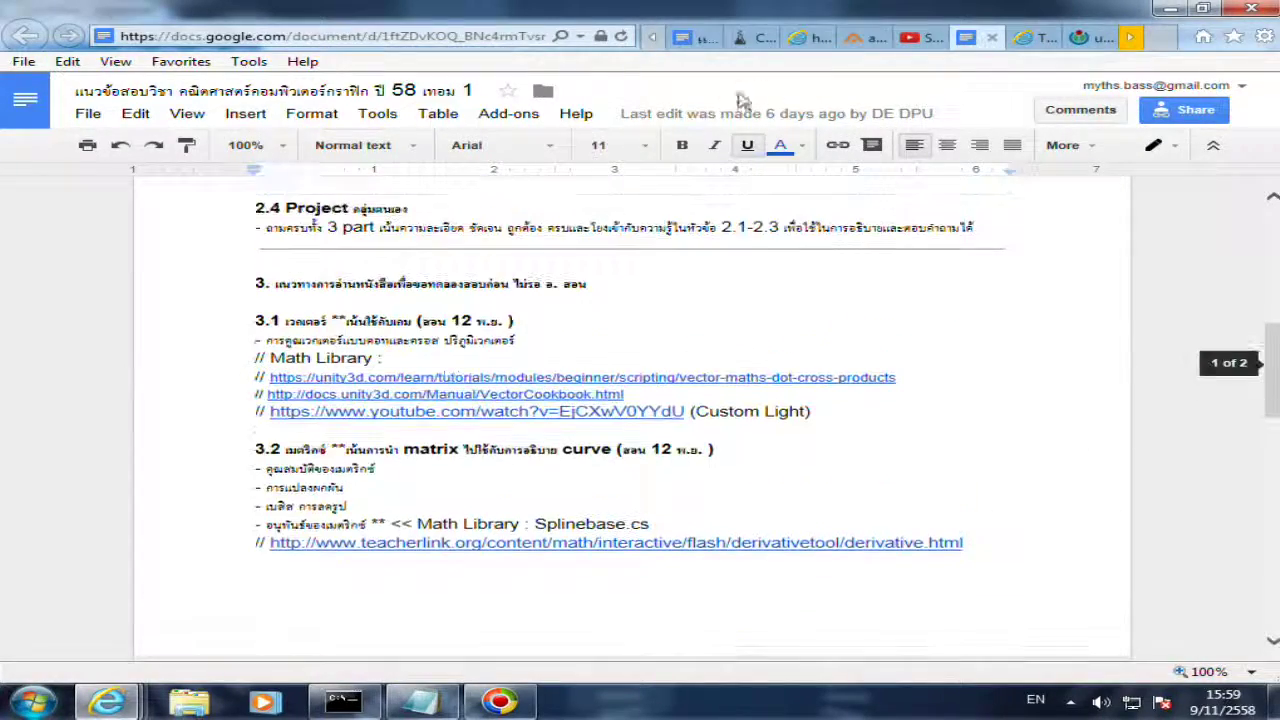
click(992, 37)
- Open the arlab.com cube map distribution image in a new tab, then return to the guideline
click(745, 37)
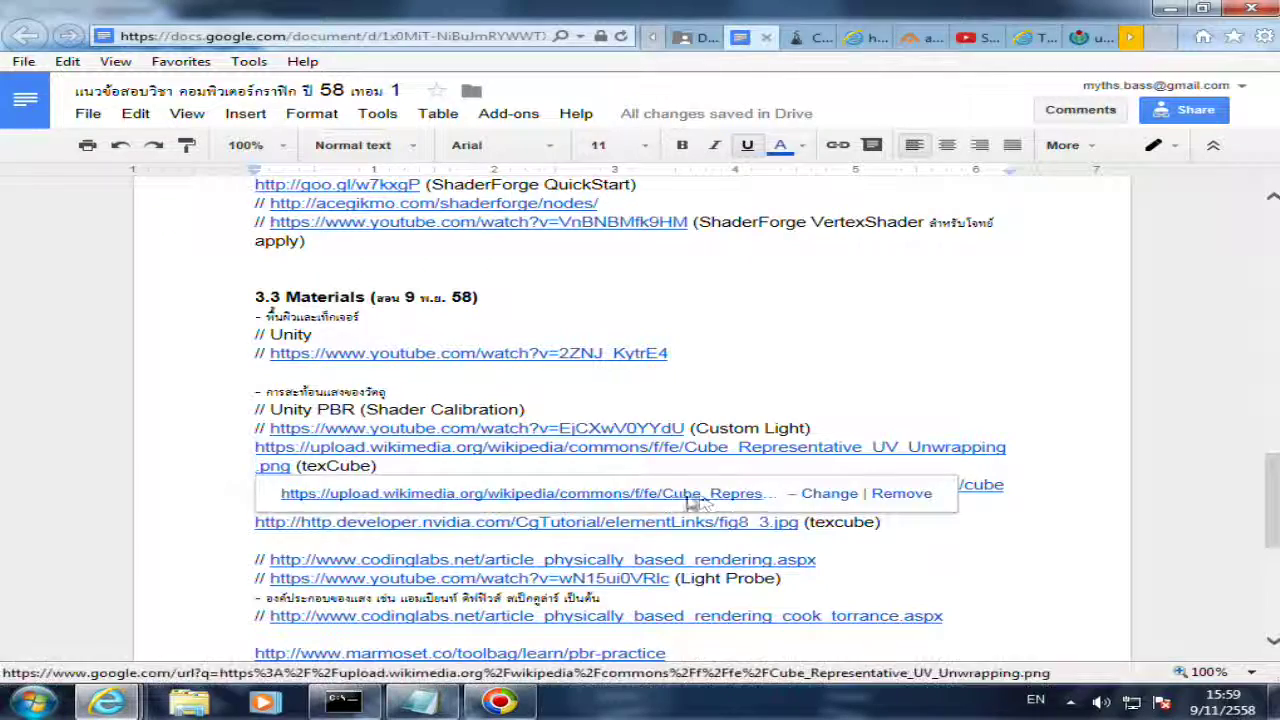
scroll(700, 450, down, 2)
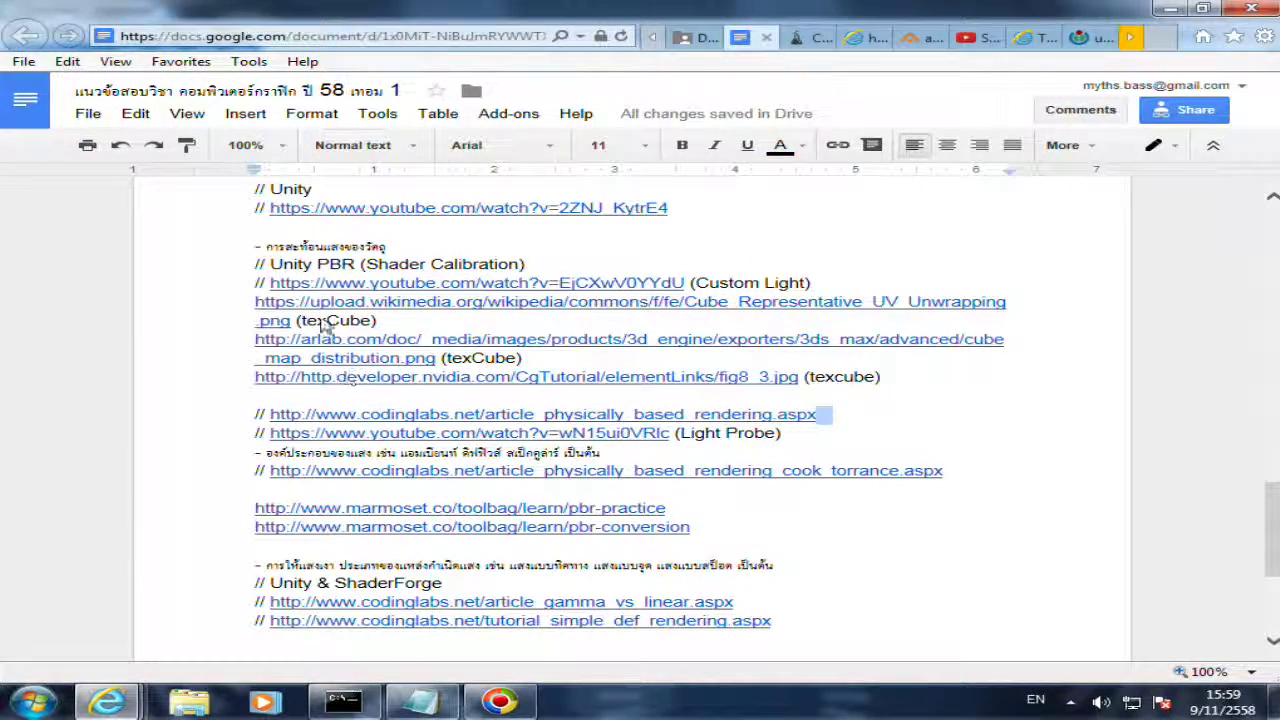
click(370, 350)
click(403, 386)
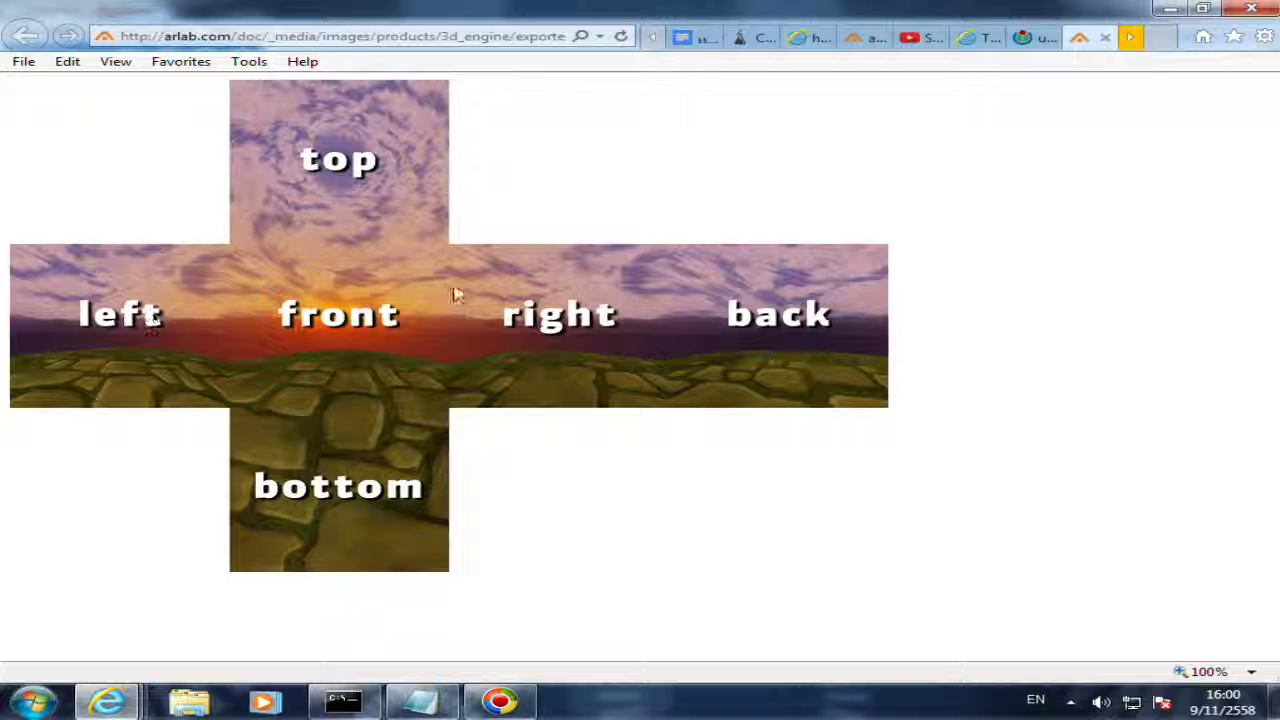
click(706, 40)
- Open the developer.nvidia.com CgTutorial cube-coordinate figure, then switch back to the arlab skybox cubemap tab
click(182, 427)
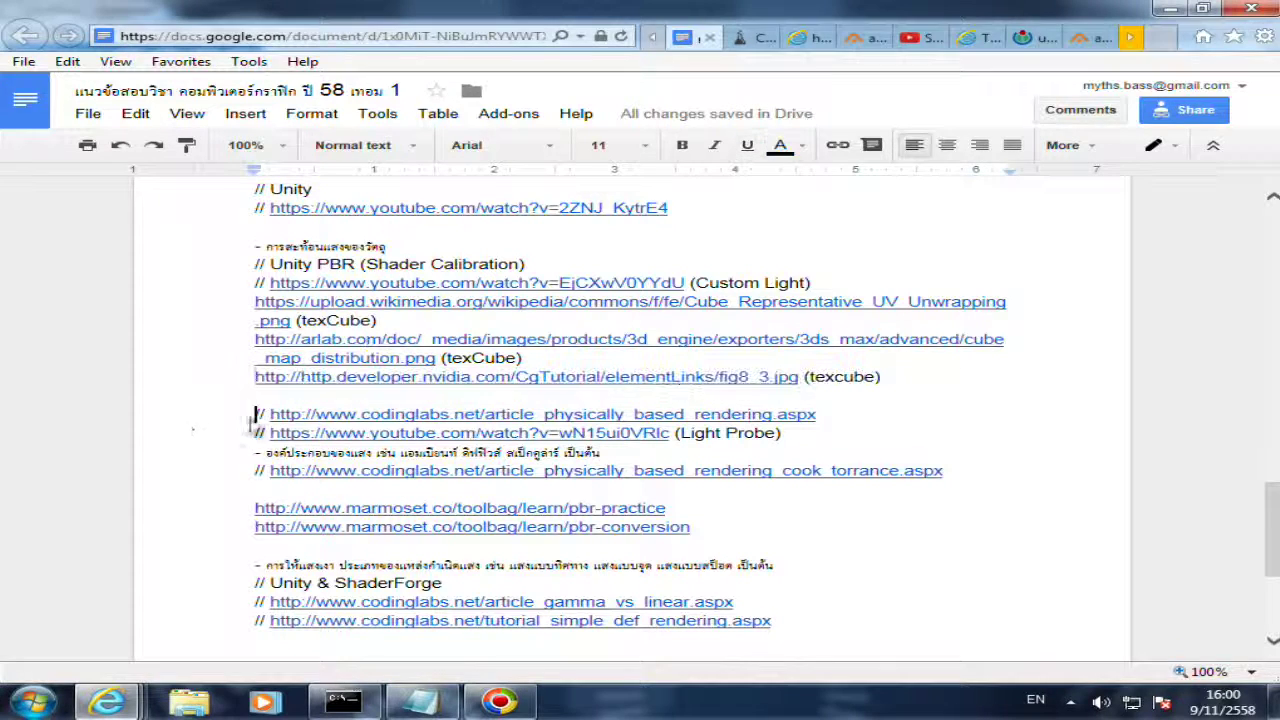
click(436, 386)
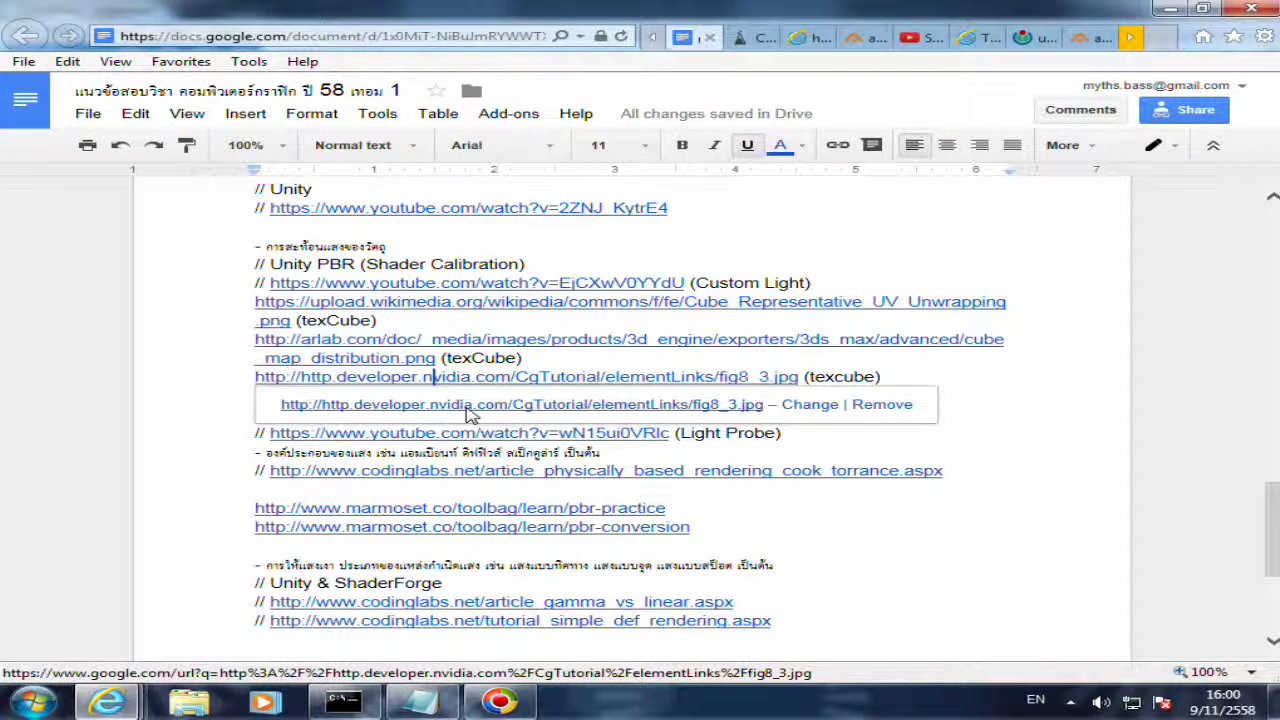
click(468, 404)
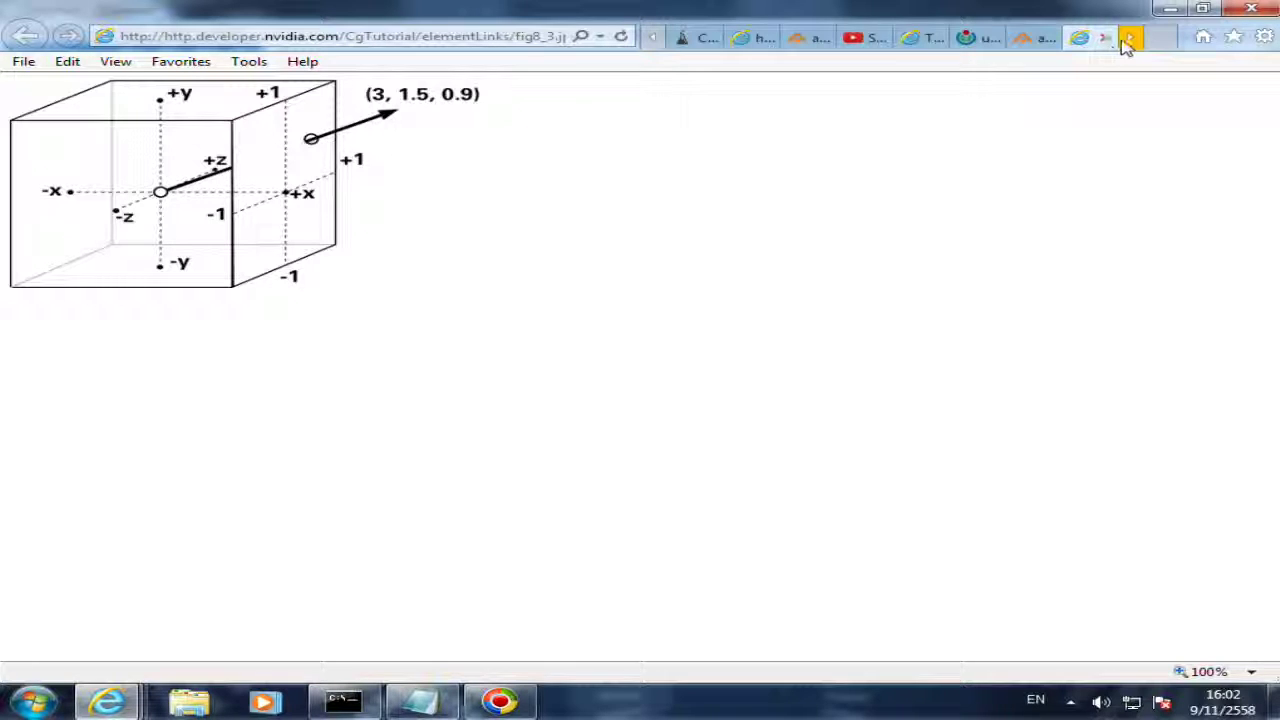
click(1131, 45)
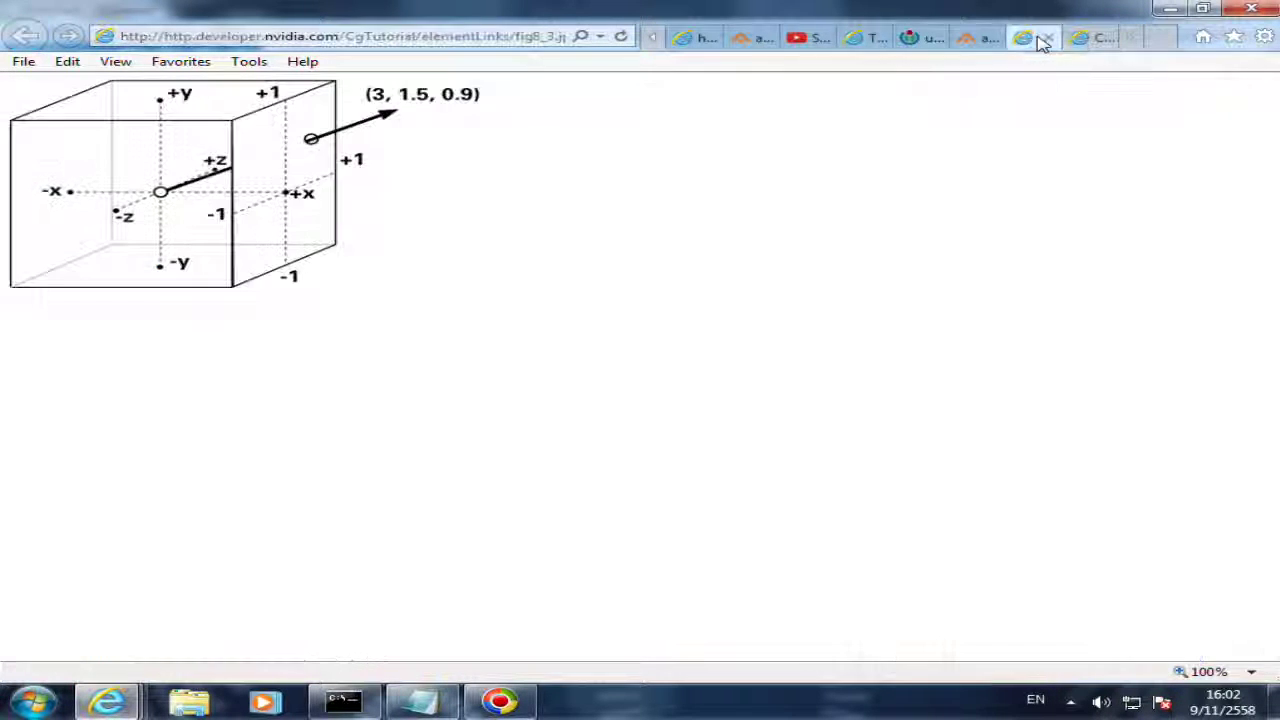
click(978, 45)
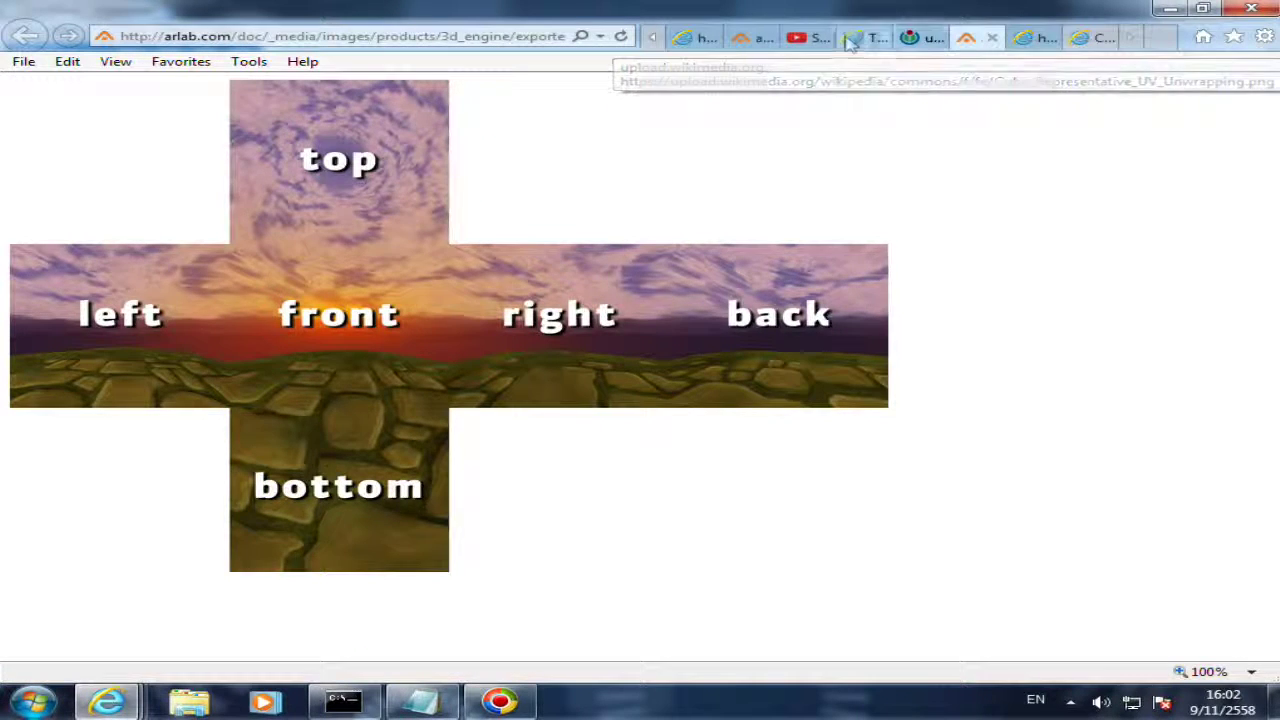
- Cycle through the Wikimedia, arlab and NVIDIA cube image tabs, ending on the Coding Labs PBR article
click(910, 38)
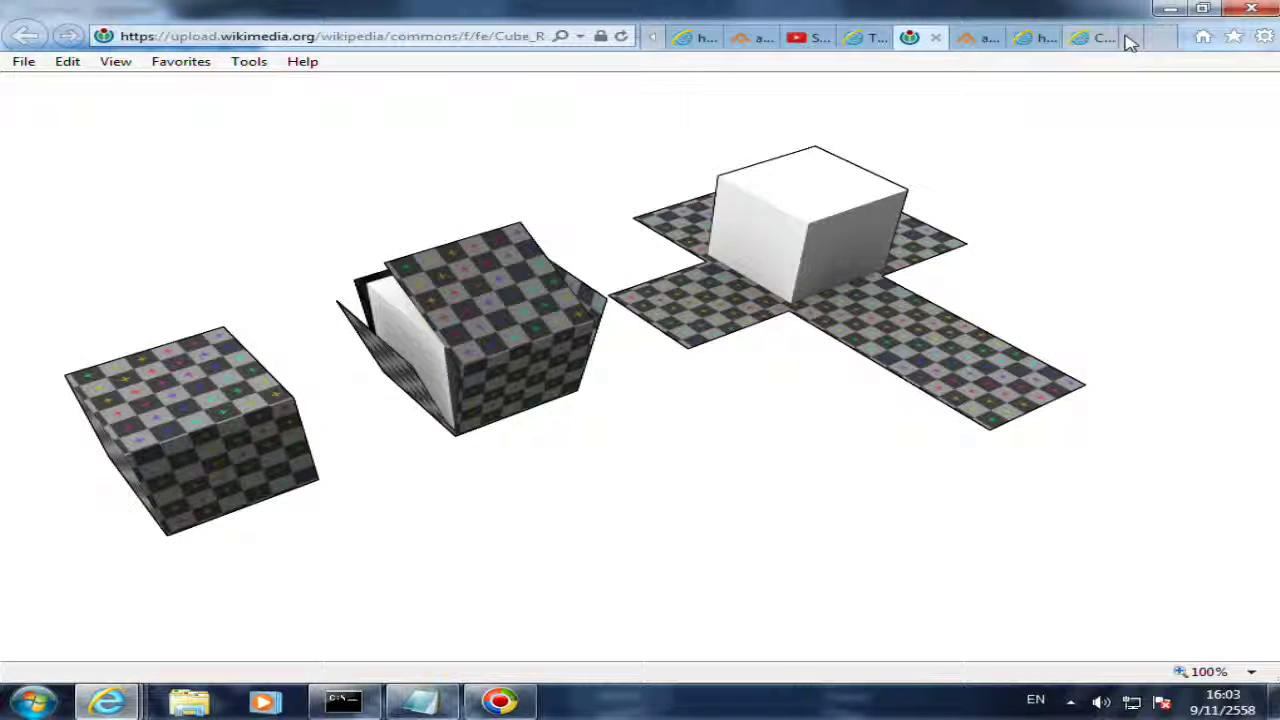
click(968, 38)
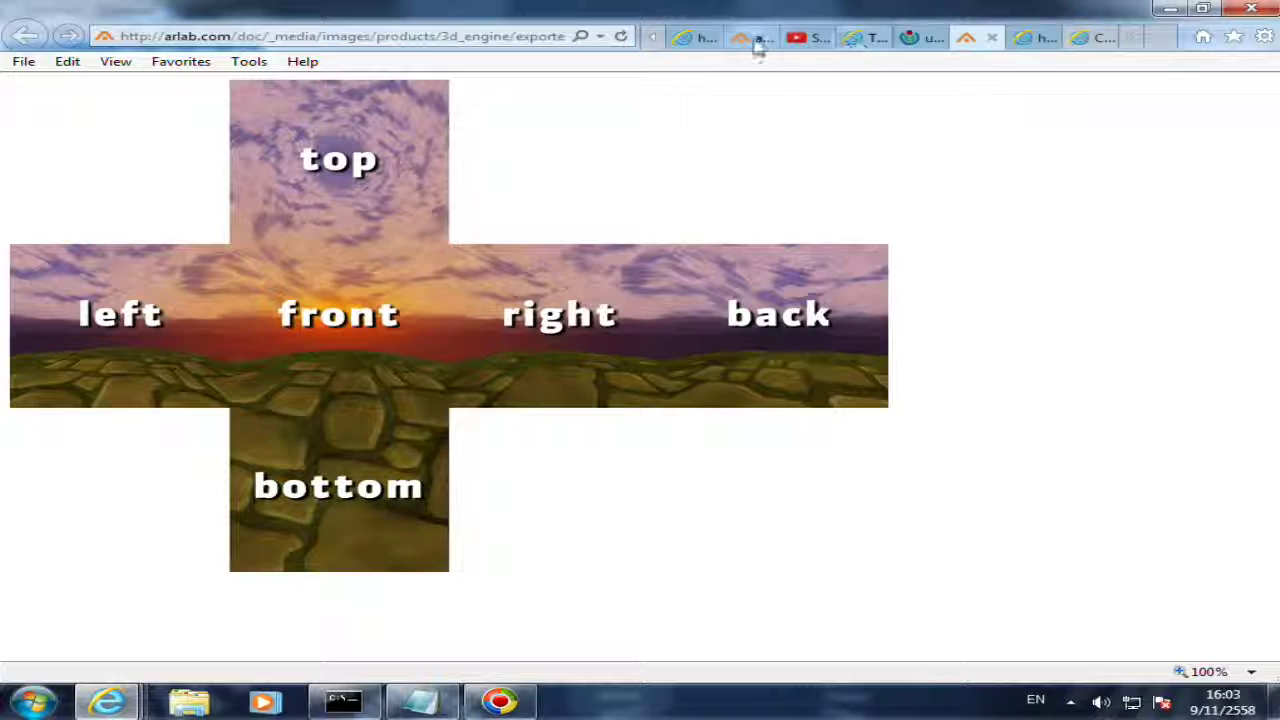
click(689, 40)
click(662, 42)
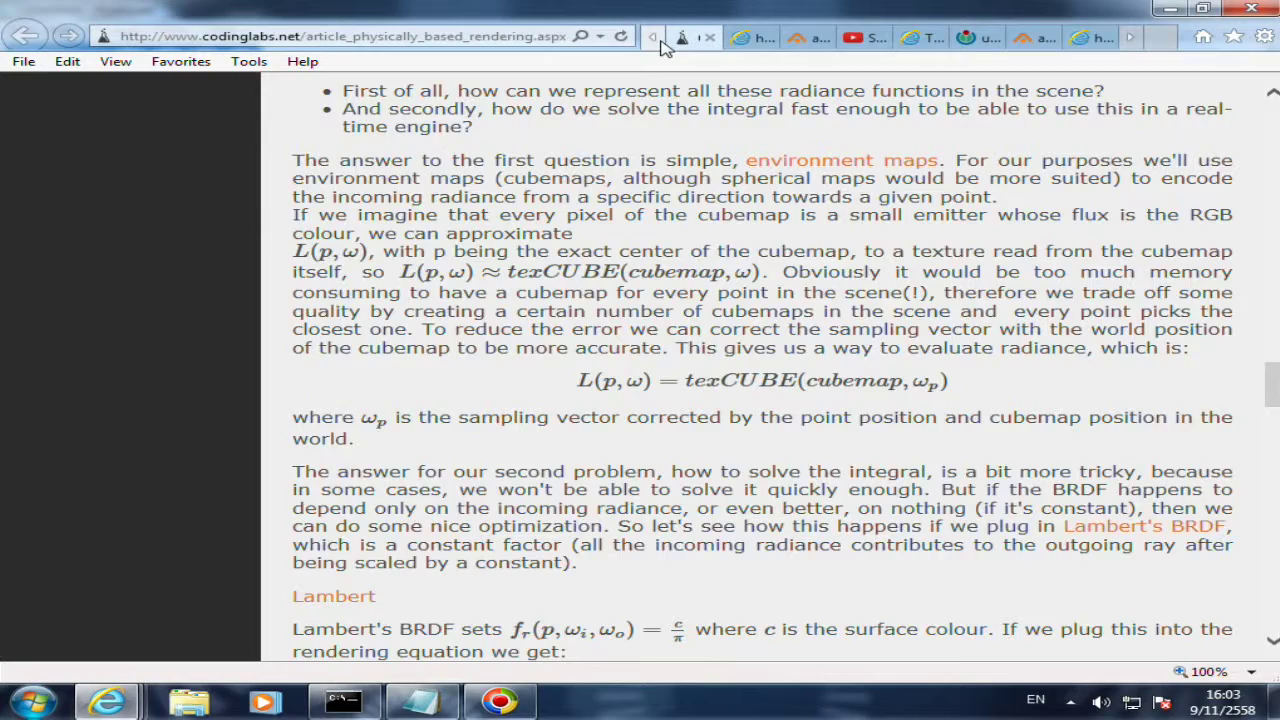
click(686, 38)
click(740, 38)
scroll(480, 358, down, 3)
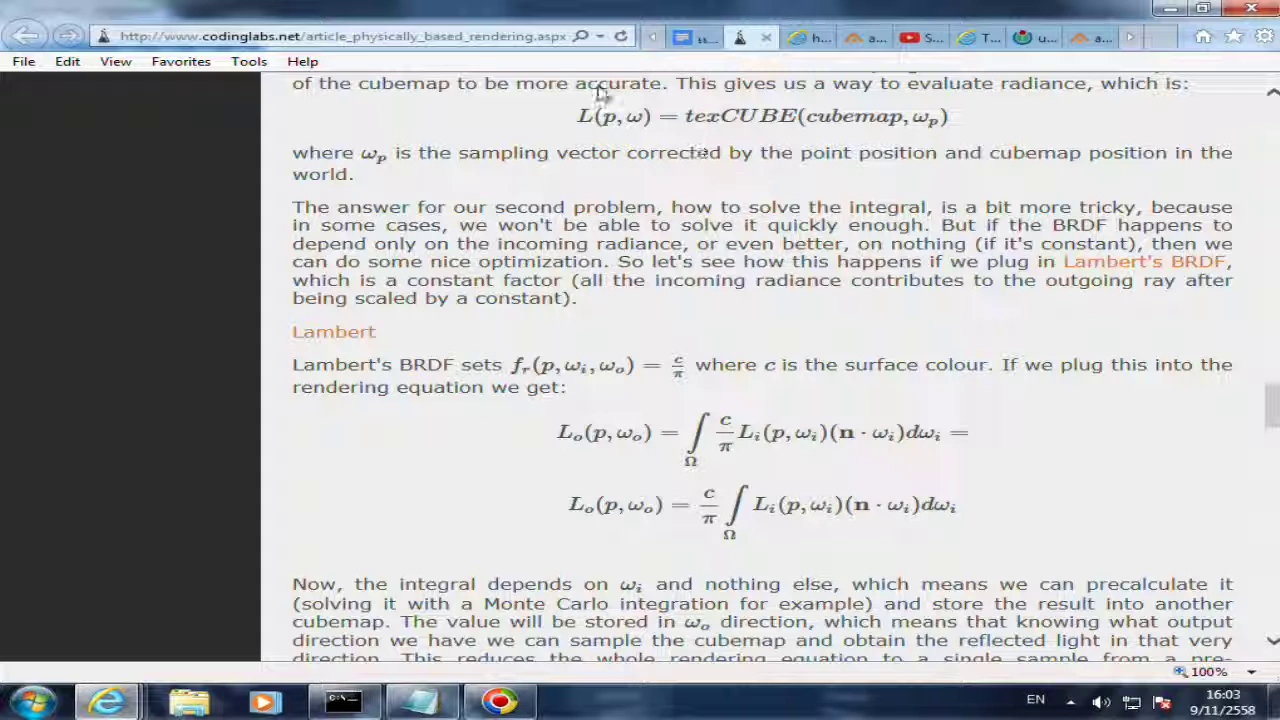
- Scroll down the Coding Labs article past the statue renders to the Figure 5 radiance/irradiance maps
scroll(603, 93, down, 2)
scroll(603, 93, down, 4)
scroll(603, 93, down, 3)
scroll(603, 93, down, 3)
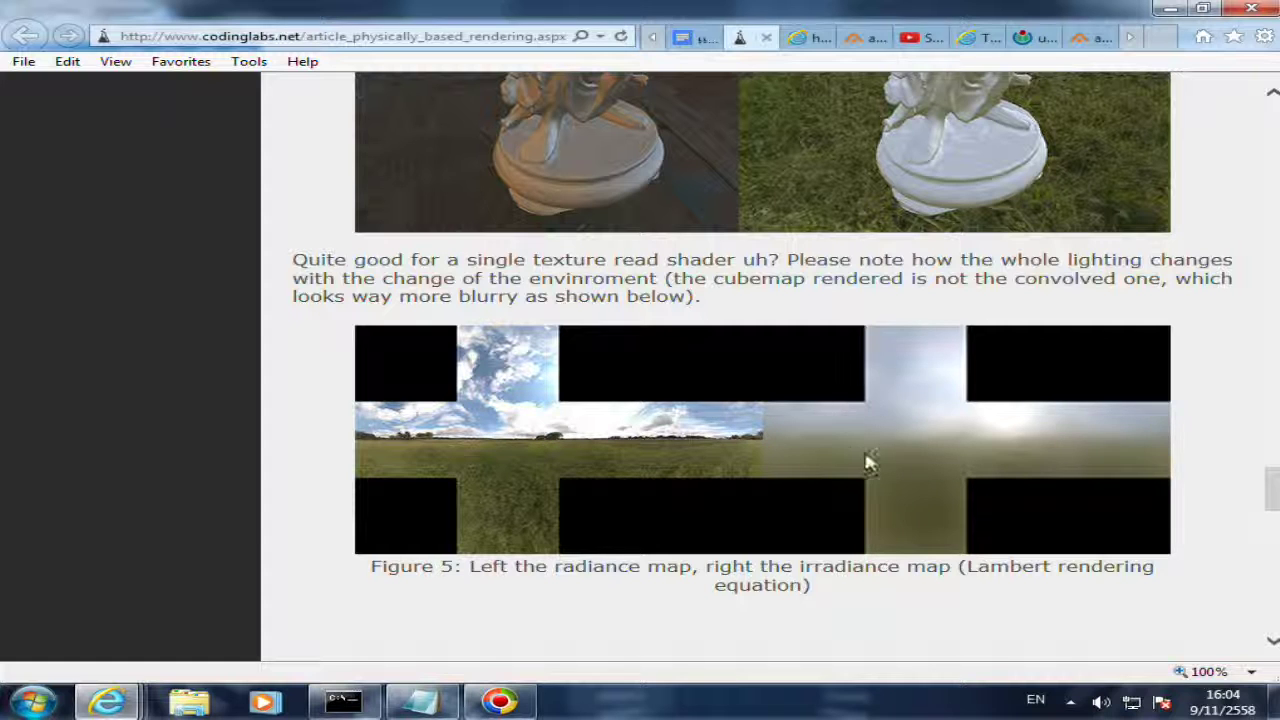
scroll(937, 460, up, 2)
scroll(943, 463, down, 1)
scroll(940, 463, down, 1)
scroll(1000, 463, up, 3)
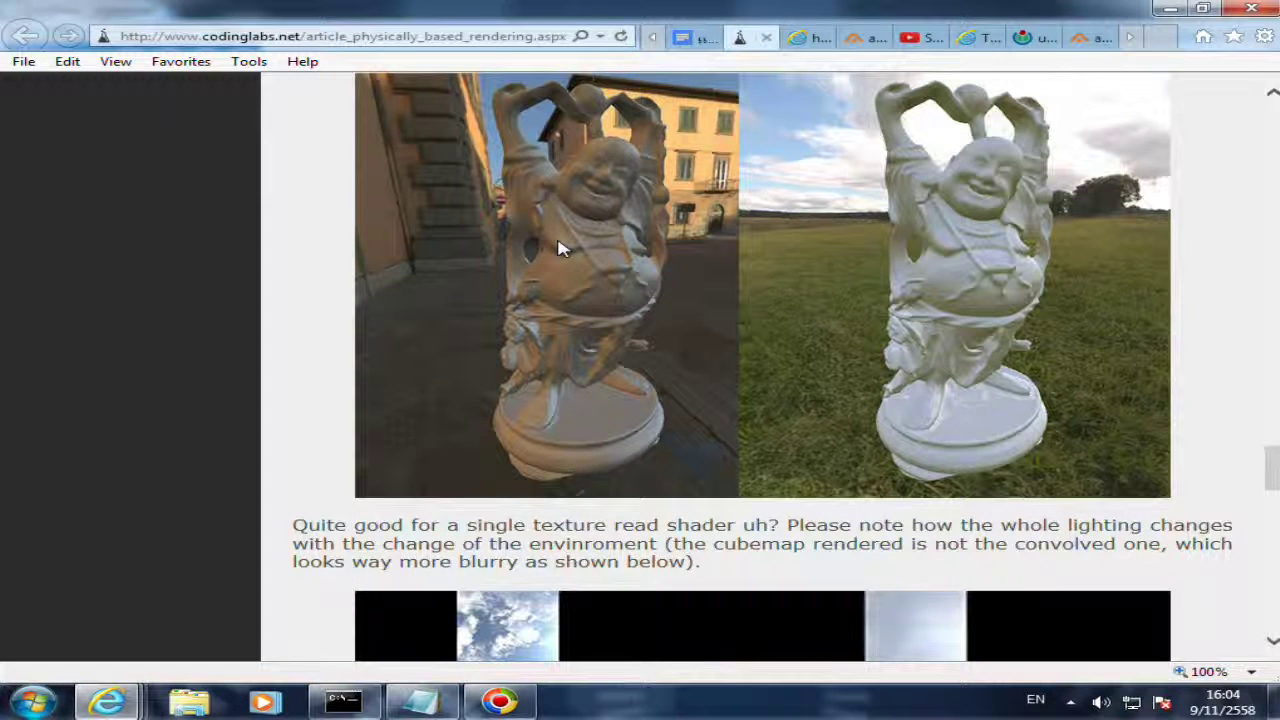
scroll(558, 248, down, 1)
scroll(645, 235, down, 1)
scroll(645, 235, down, 1)
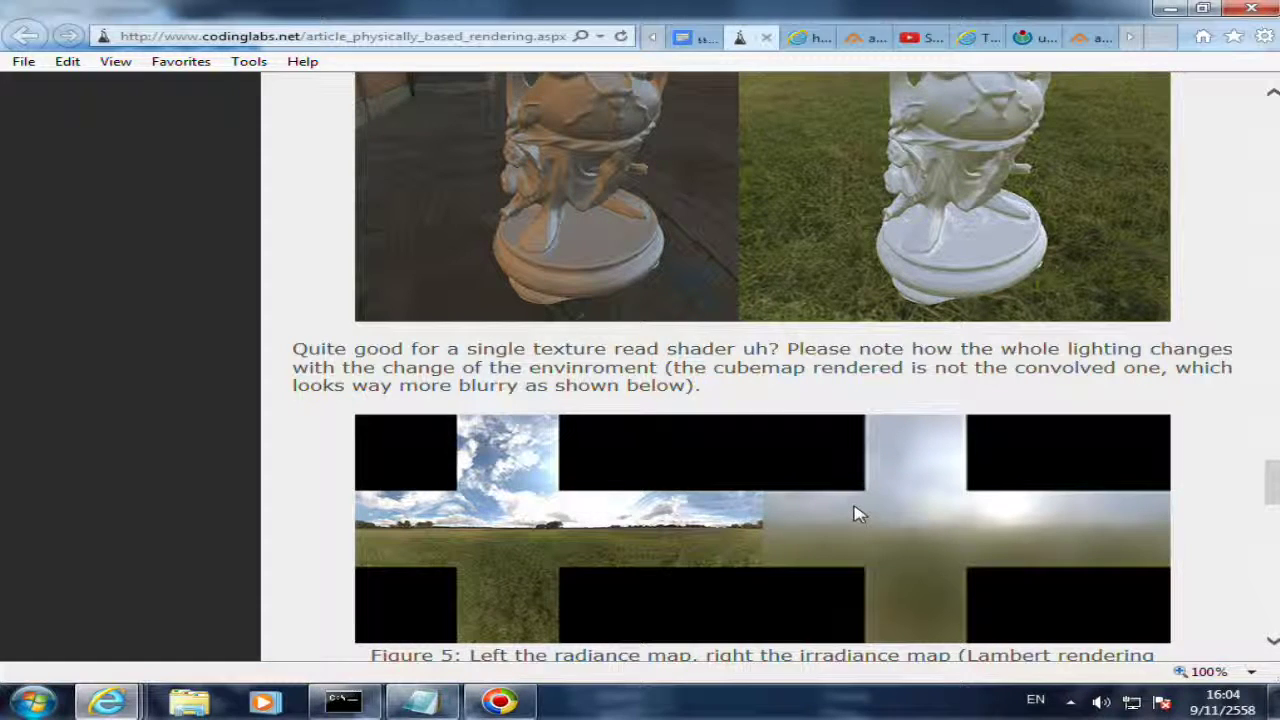
scroll(854, 511, up, 3)
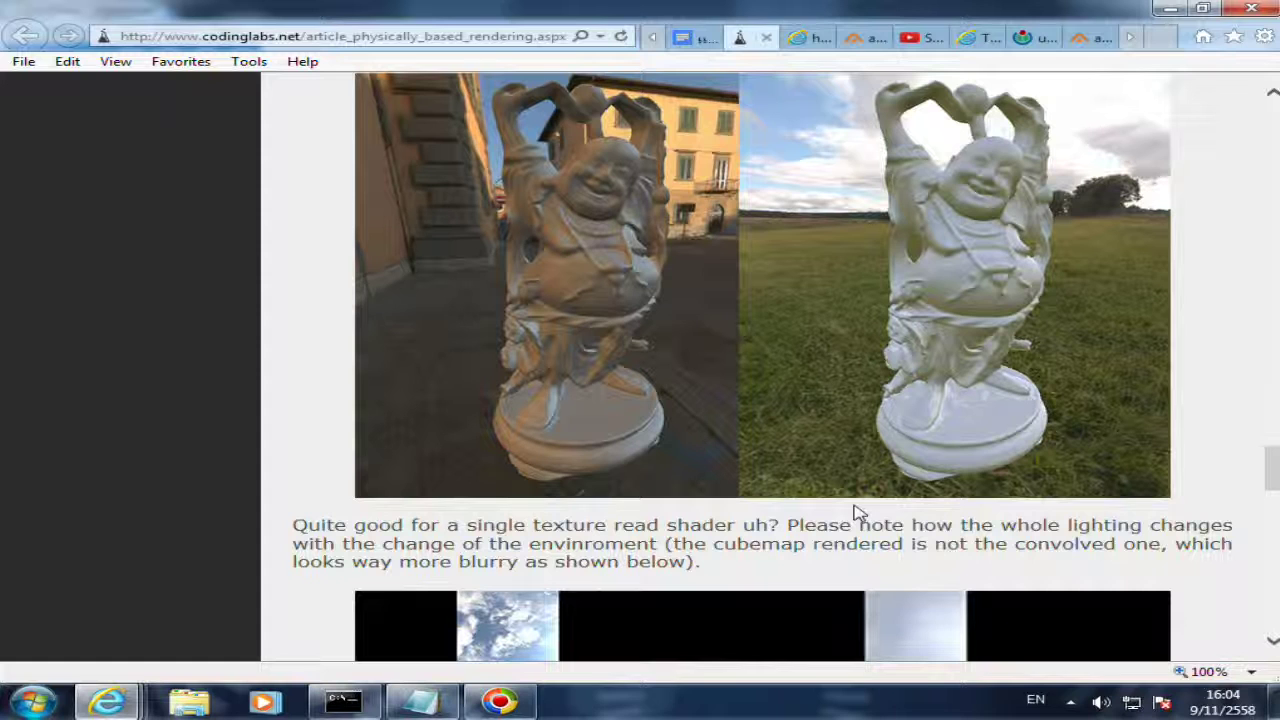
scroll(443, 380, down, 4)
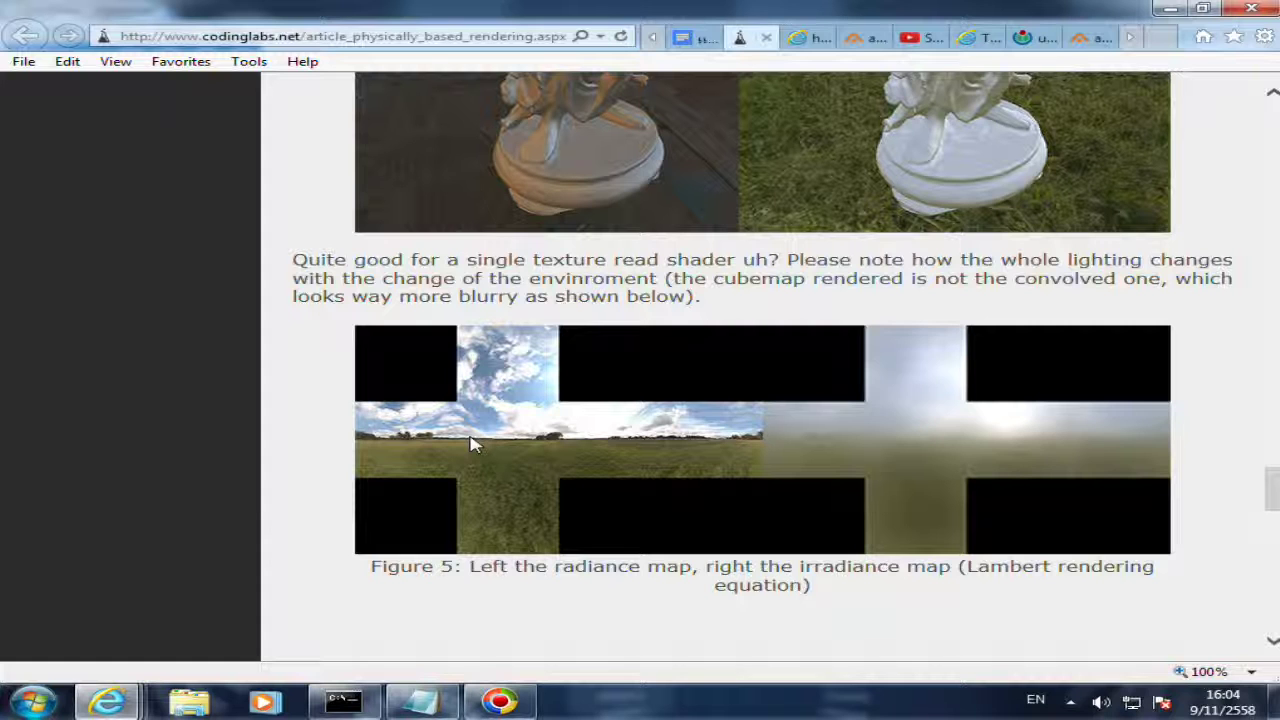
- Scroll back up to The rendering equation and highlight part of the Lo(p,ωo) formula
scroll(480, 430, up, 5)
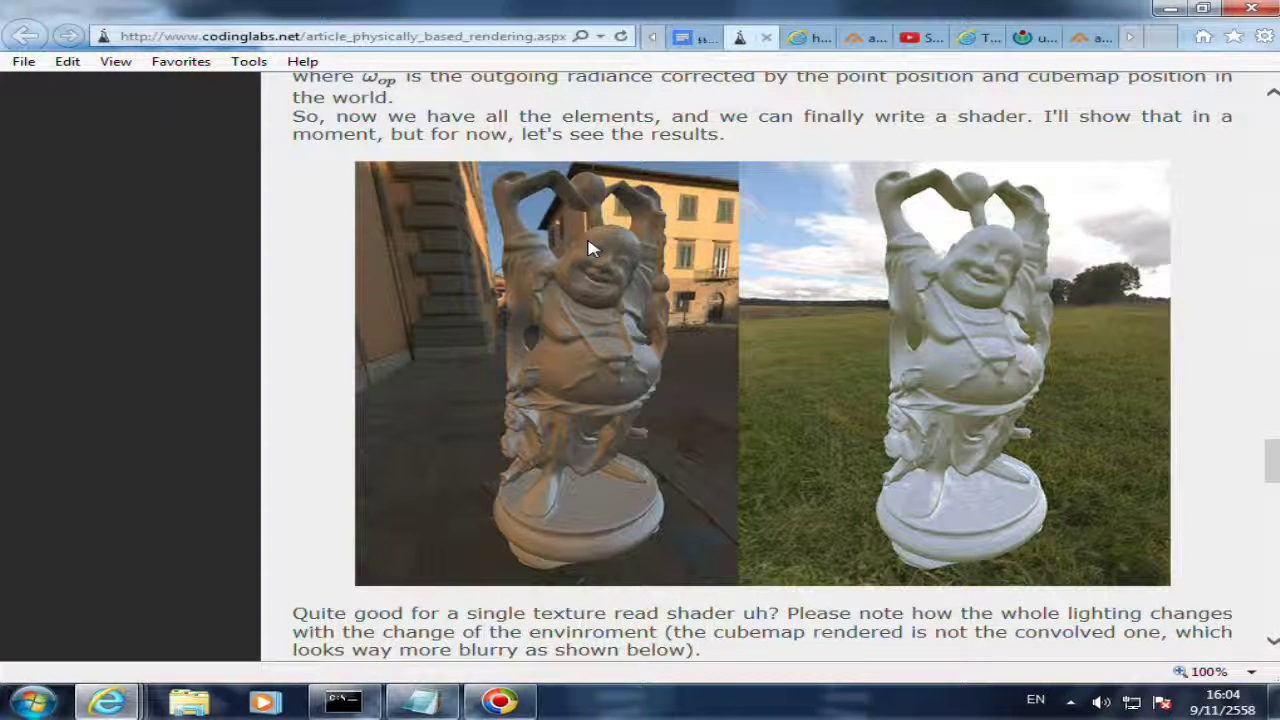
scroll(590, 248, up, 3)
scroll(590, 248, up, 1)
scroll(590, 248, up, 1)
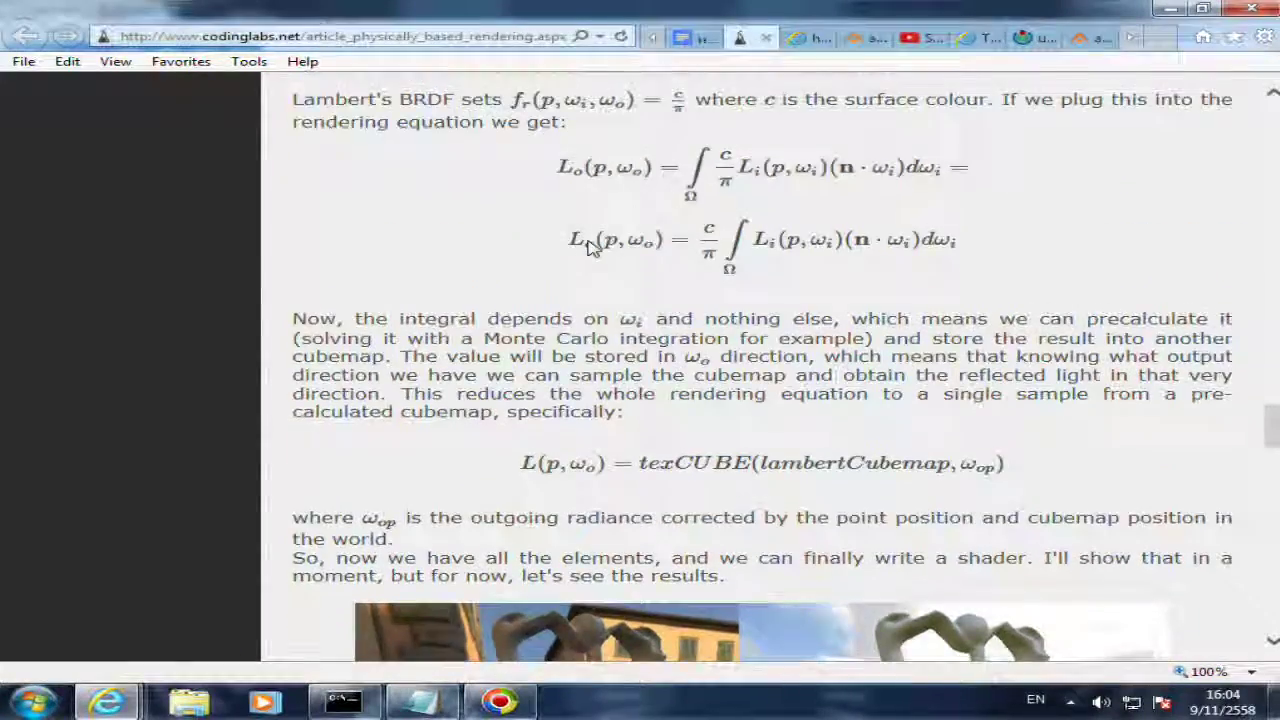
scroll(590, 248, up, 2)
scroll(590, 248, up, 3)
scroll(590, 248, up, 3)
scroll(590, 248, up, 4)
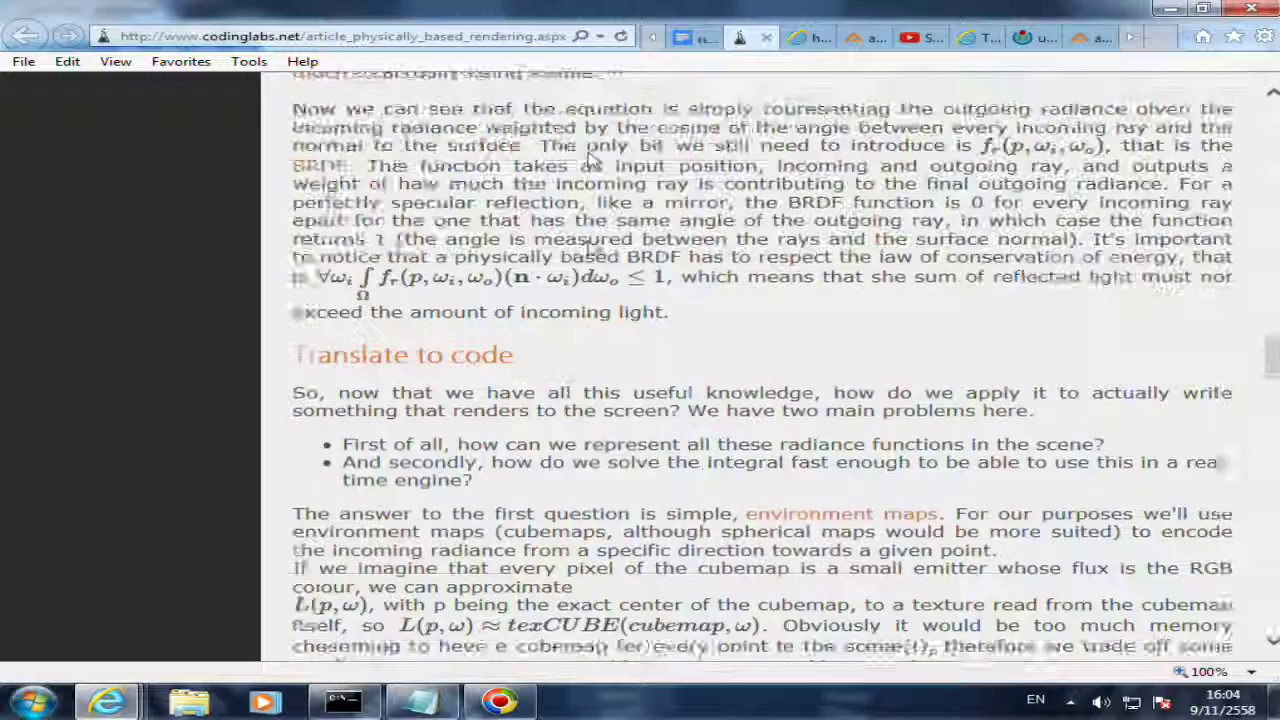
scroll(590, 248, up, 4)
scroll(590, 248, up, 2)
drag(656, 196, 835, 180)
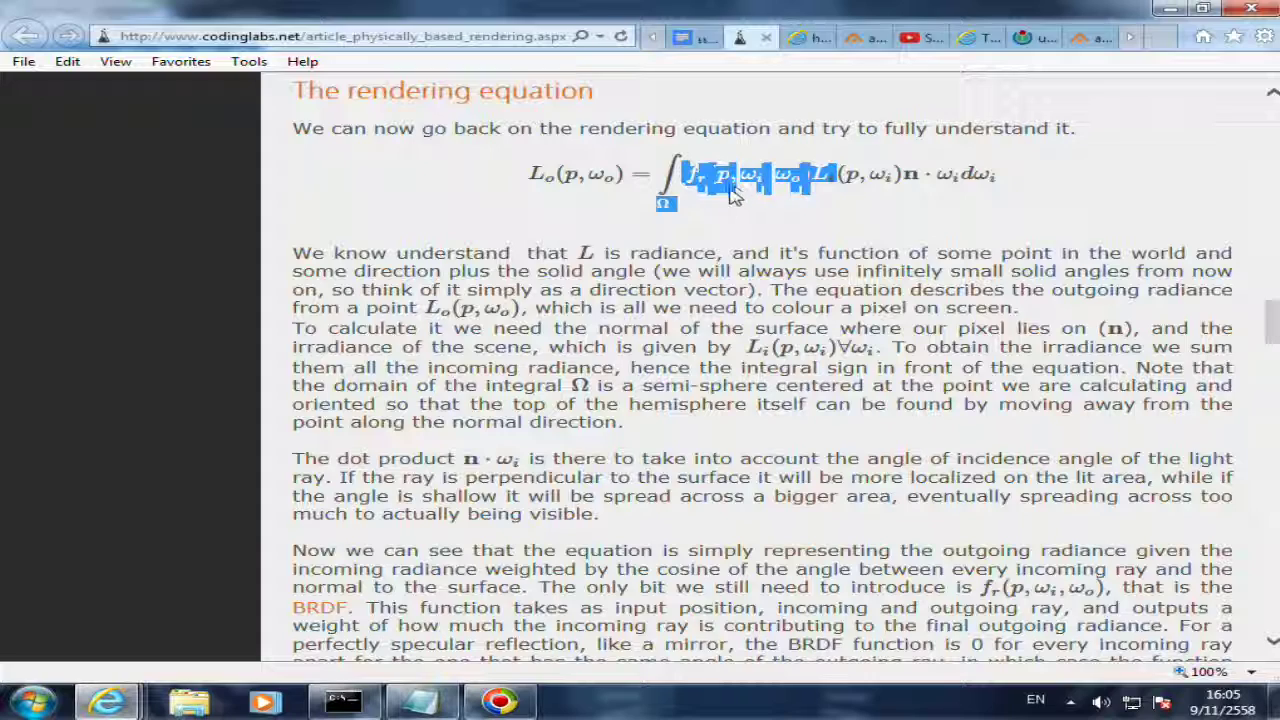
- Scroll to the Lambert equations and highlight the c/π factor
scroll(731, 195, down, 2)
scroll(684, 236, down, 1)
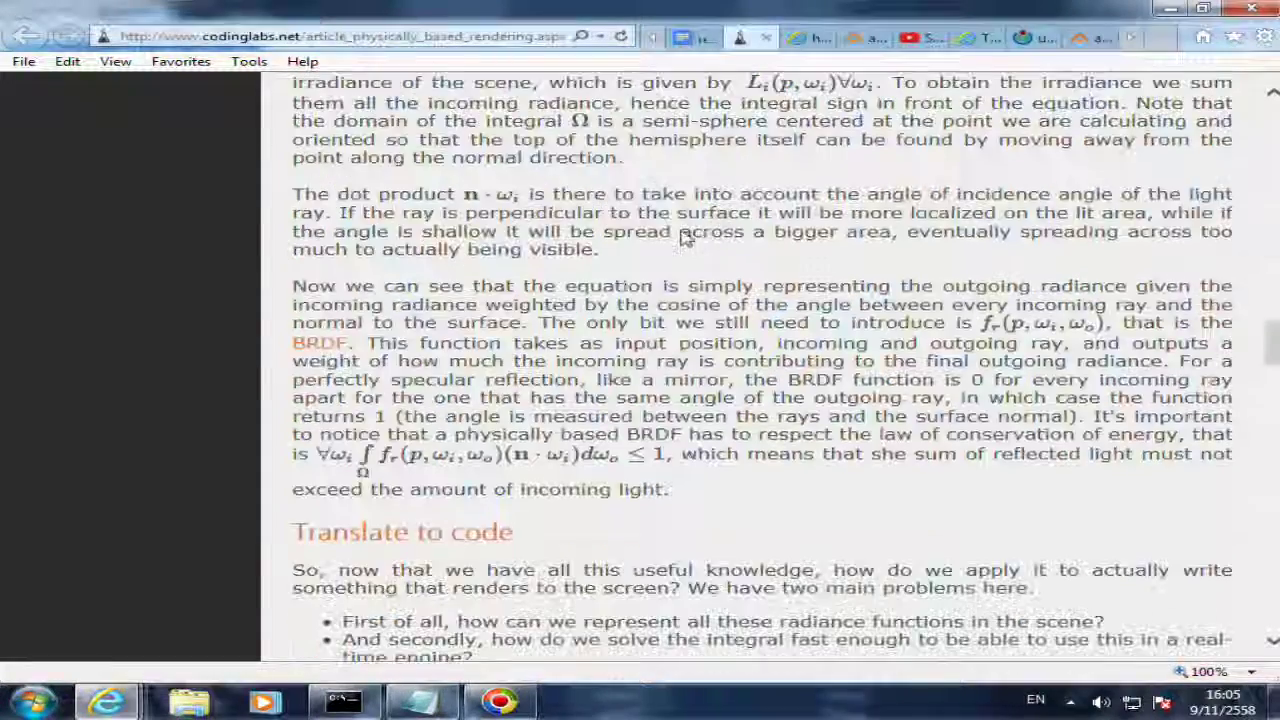
scroll(684, 236, down, 3)
scroll(627, 279, down, 1)
scroll(627, 279, down, 2)
scroll(627, 279, down, 1)
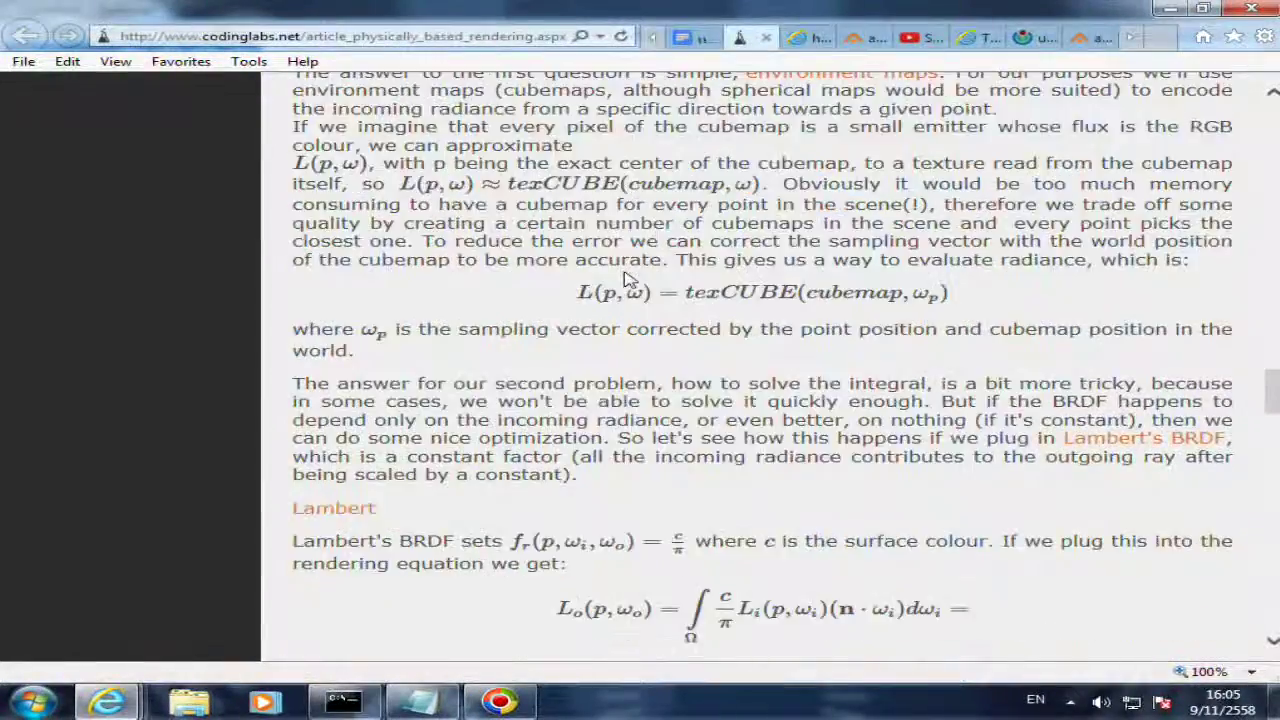
scroll(627, 279, down, 2)
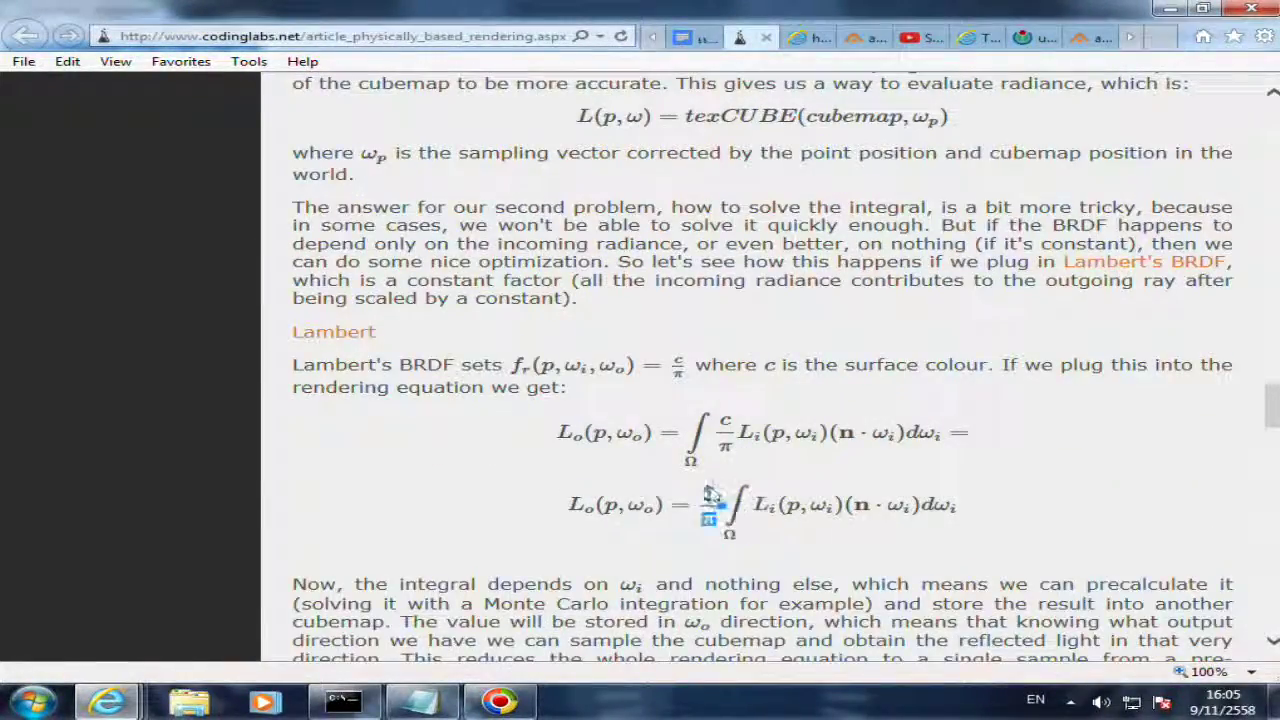
drag(710, 507, 708, 500)
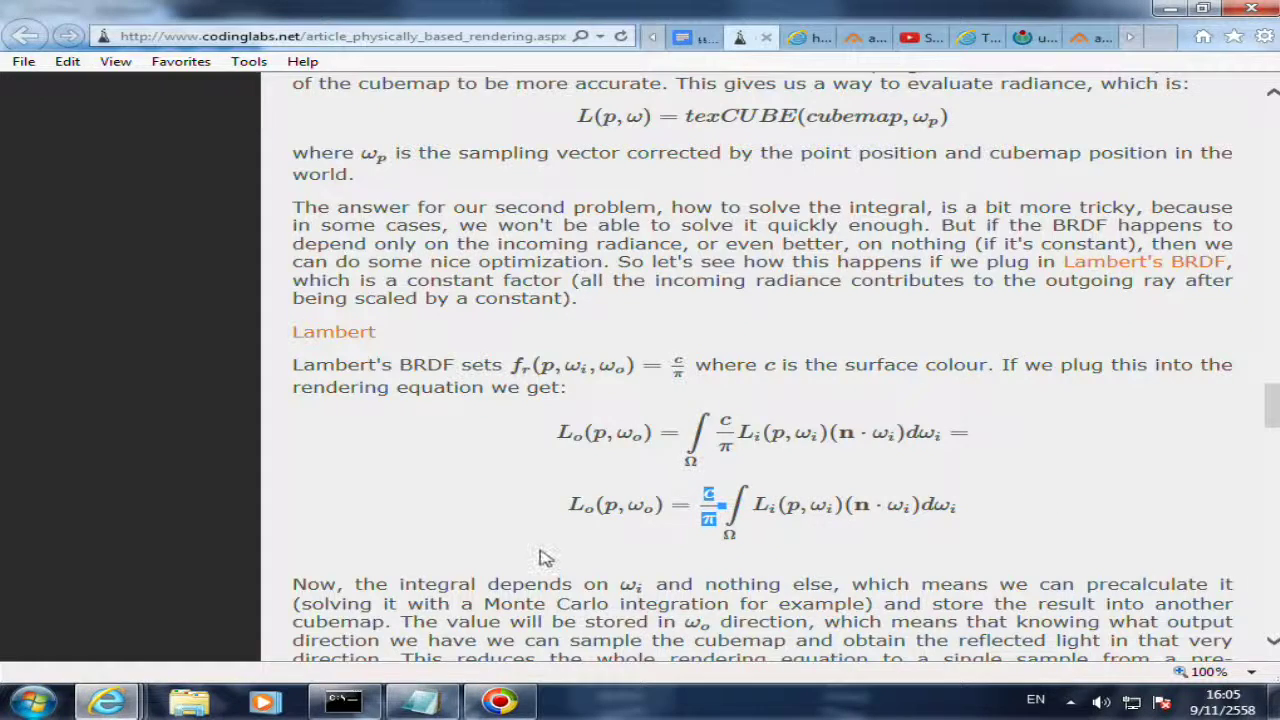
- Scroll down to Figure 5's radiance and irradiance maps
scroll(543, 557, down, 3)
scroll(543, 557, down, 5)
scroll(543, 557, down, 5)
scroll(543, 557, down, 2)
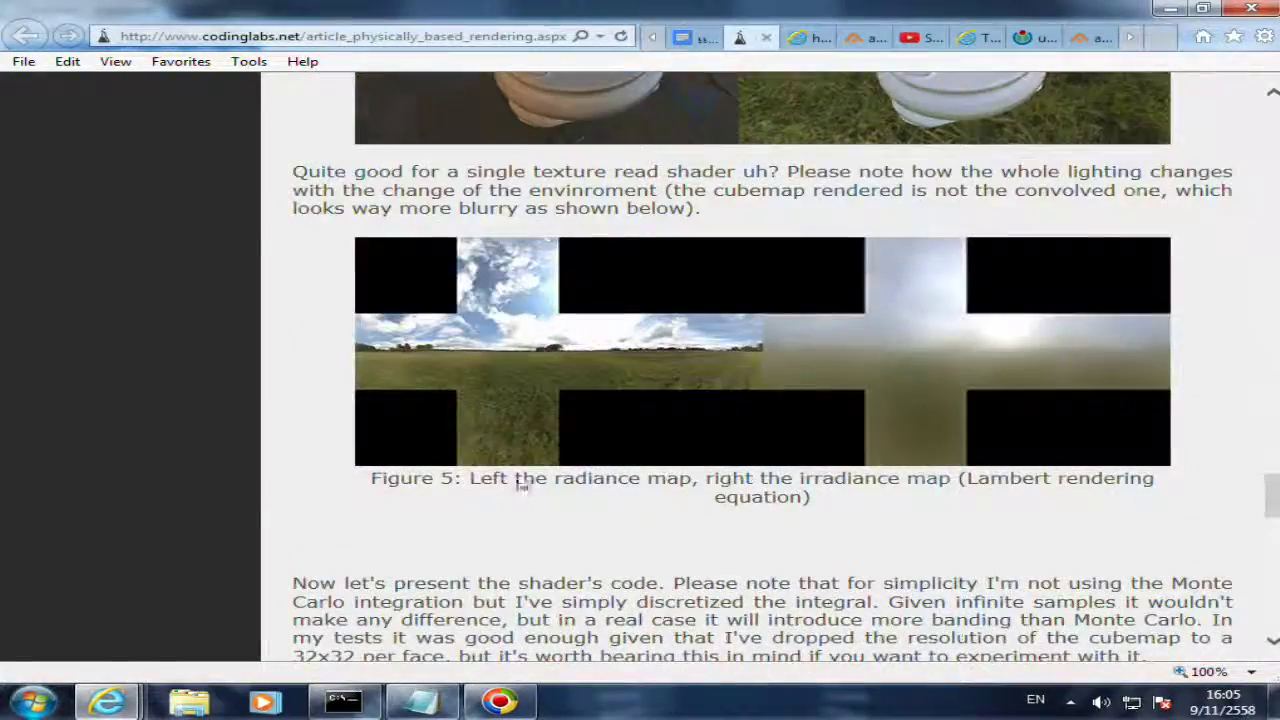
scroll(490, 289, down, 3)
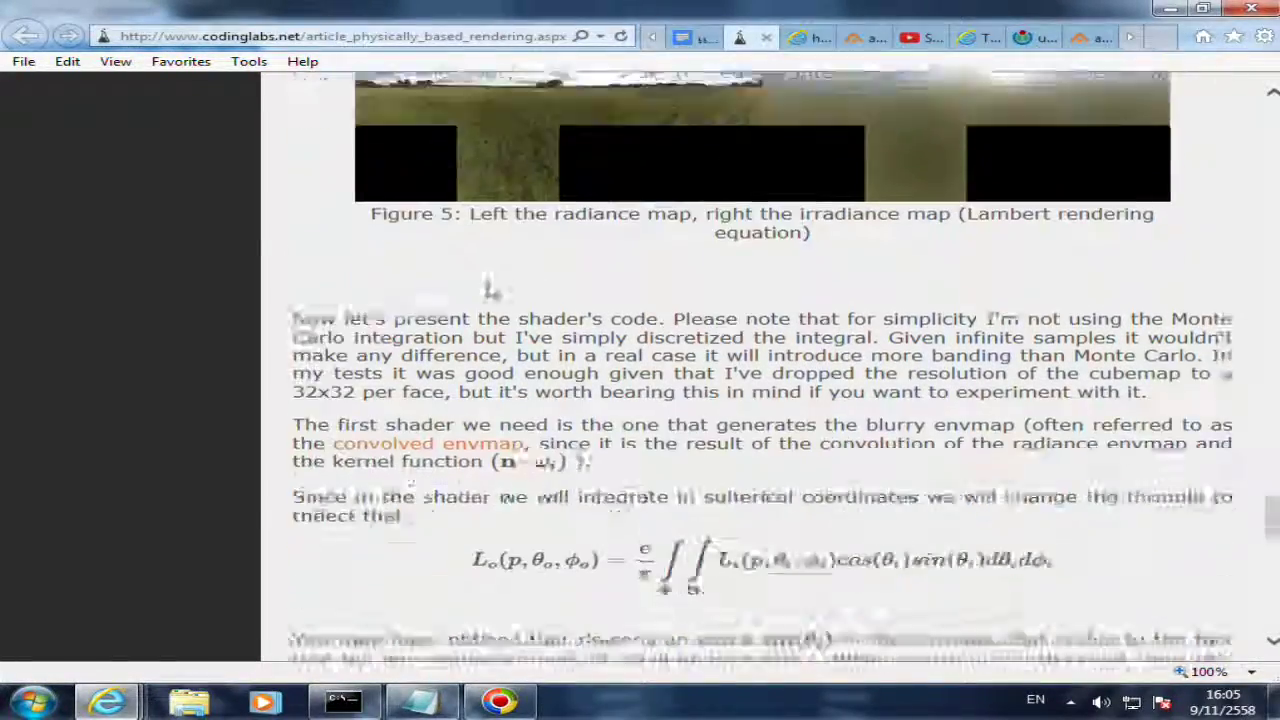
scroll(470, 300, down, 4)
scroll(440, 310, down, 3)
scroll(408, 318, down, 1)
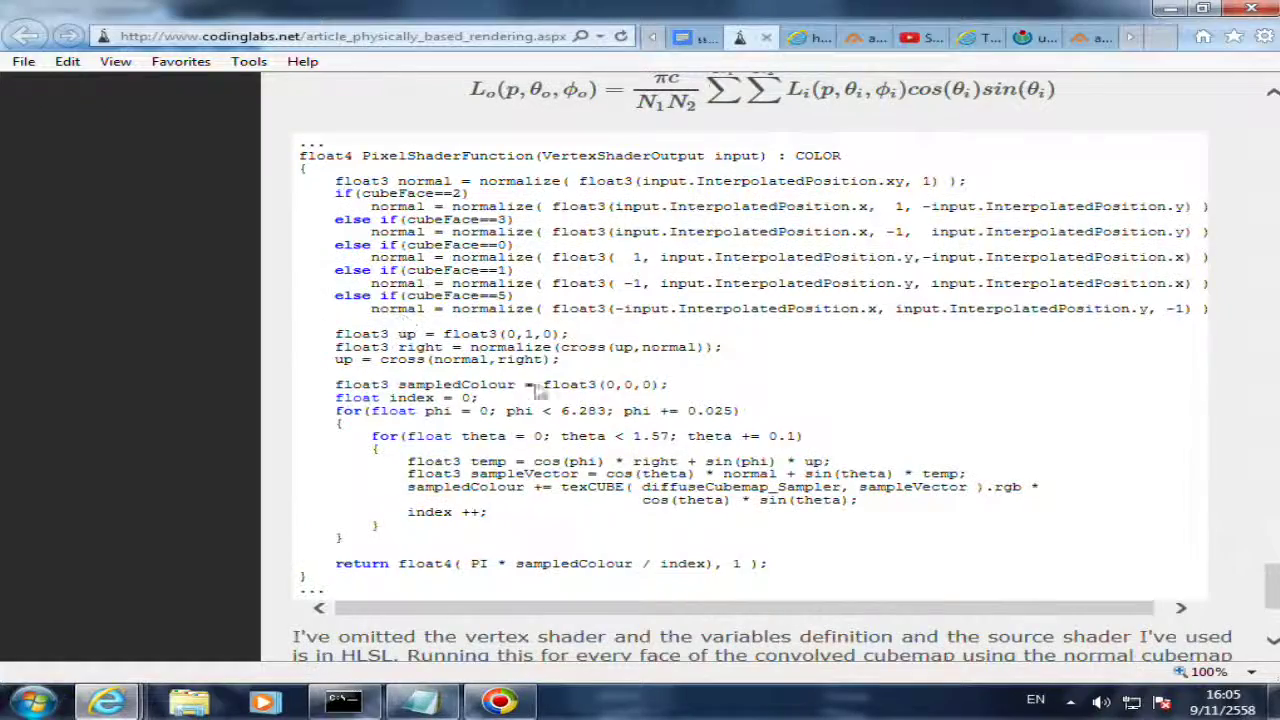
scroll(390, 298, down, 1)
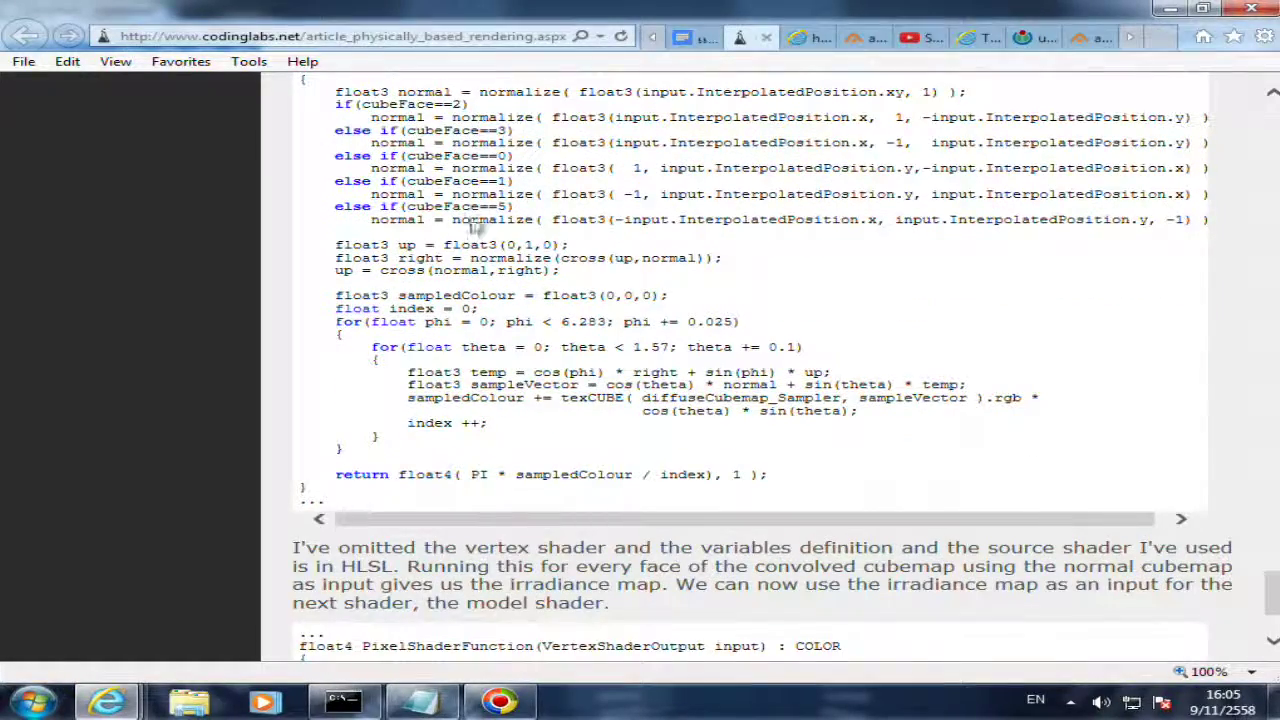
scroll(585, 290, up, 4)
scroll(592, 312, up, 5)
scroll(592, 312, up, 4)
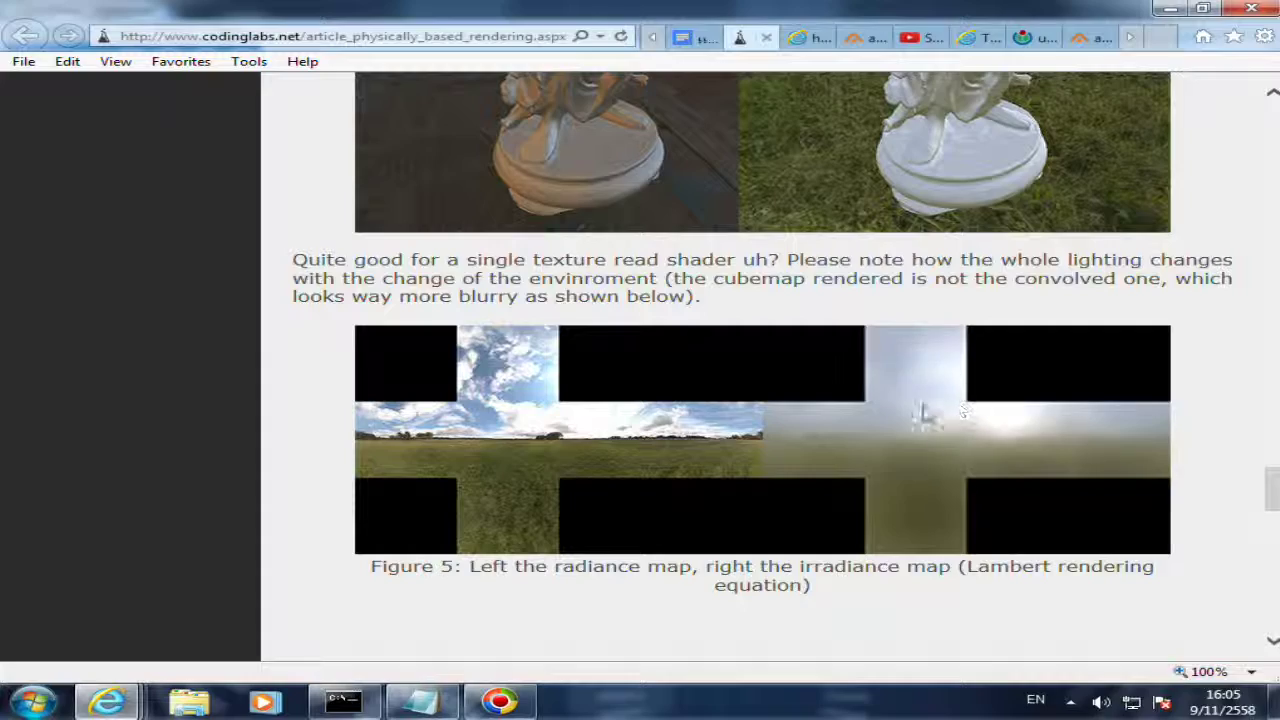
- Highlight the irradianceCubemap_Sampler argument in the article's shader code
scroll(594, 429, down, 3)
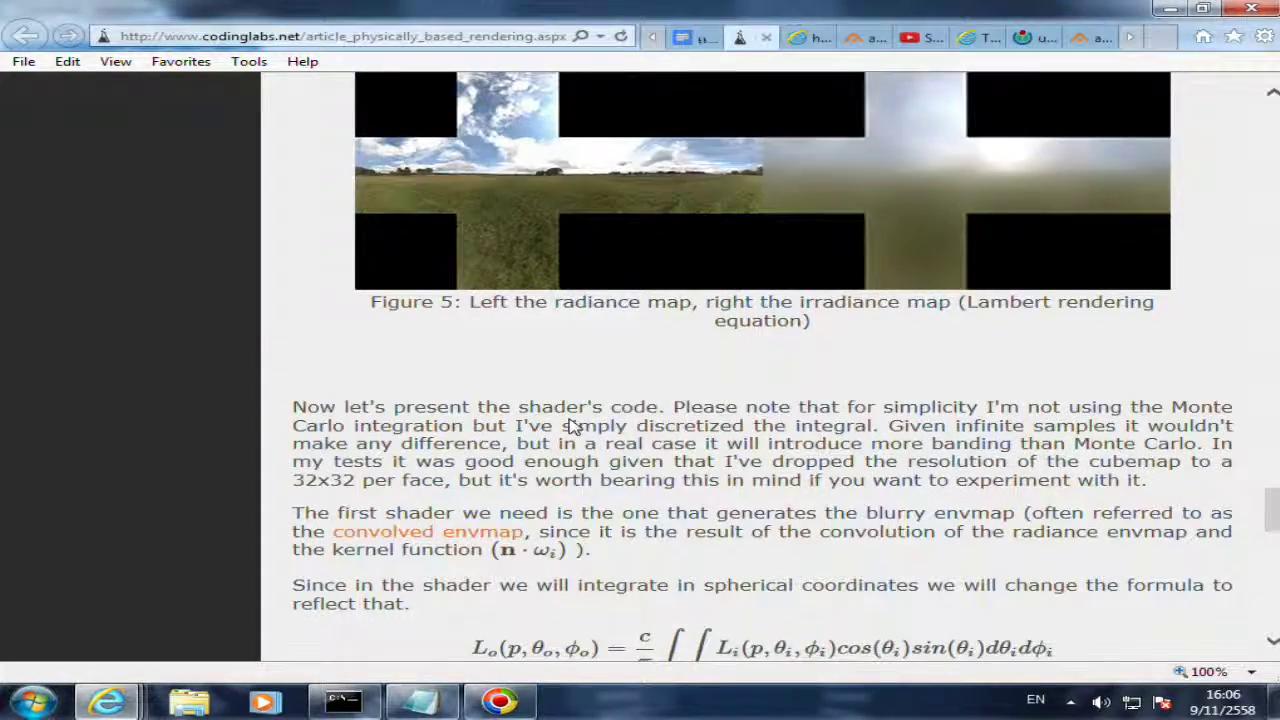
scroll(570, 427, down, 5)
scroll(570, 425, down, 5)
scroll(600, 420, down, 3)
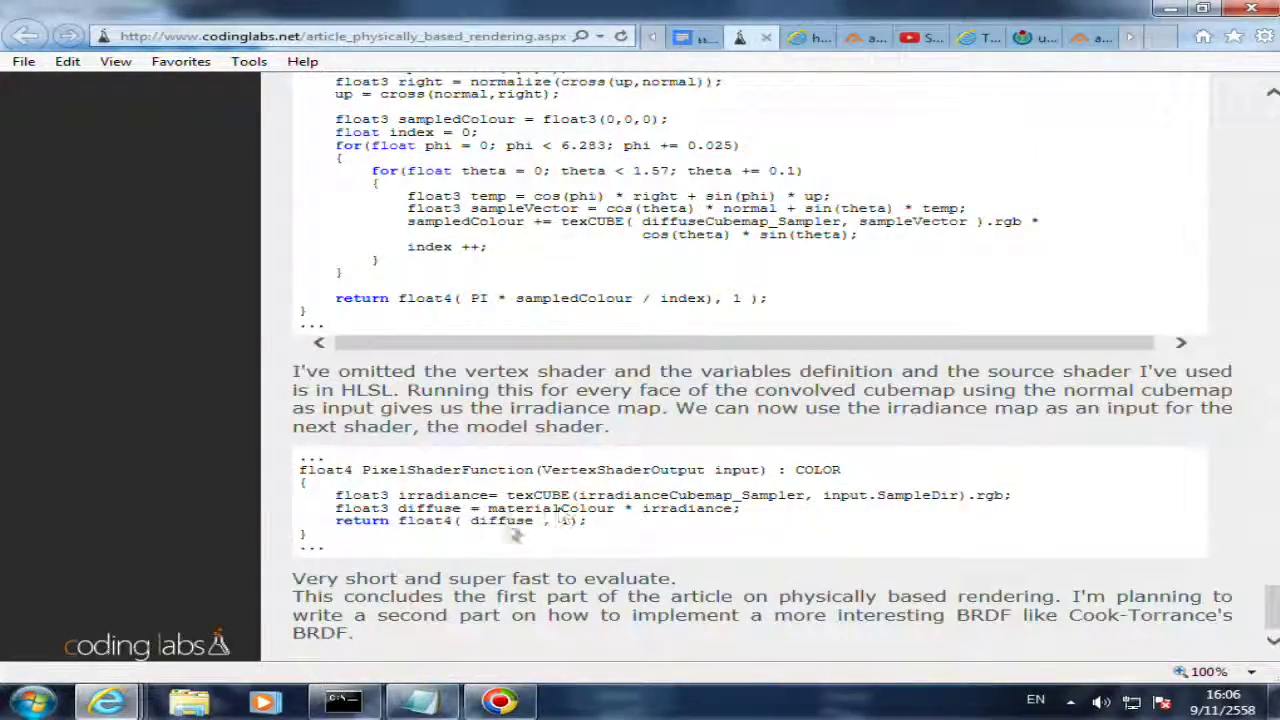
double_click(420, 497)
click(520, 497)
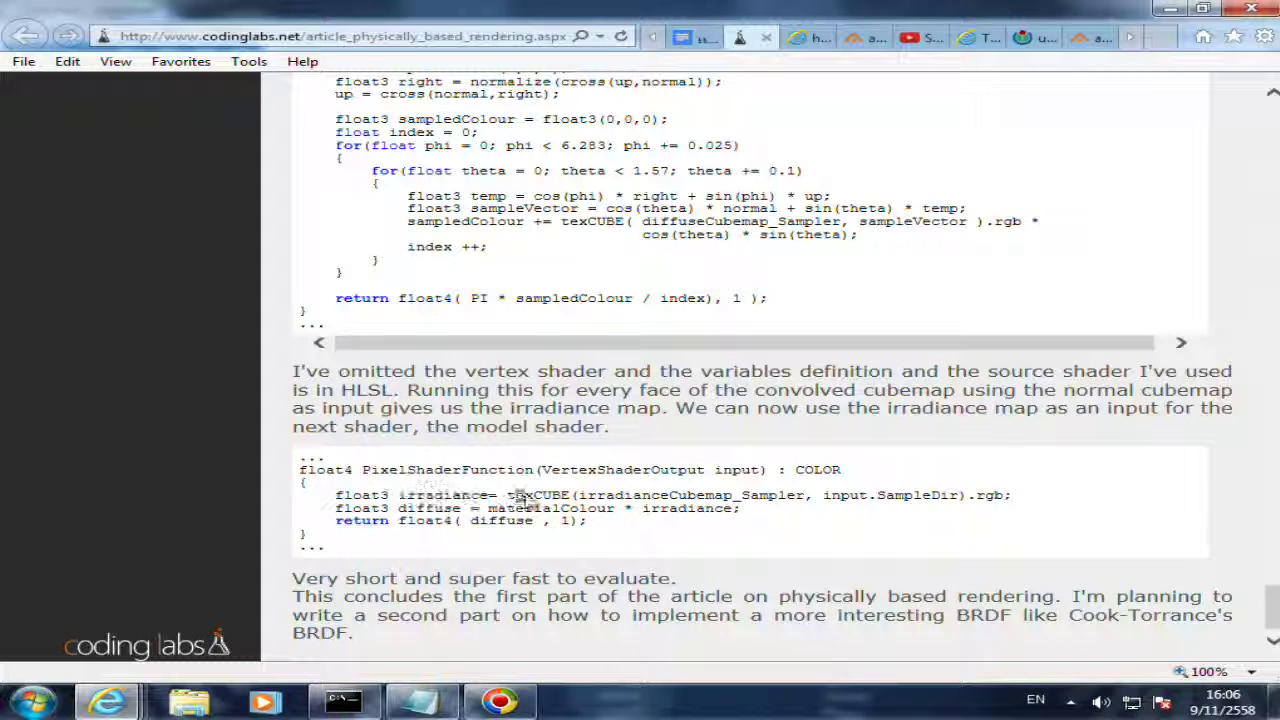
drag(515, 497, 795, 499)
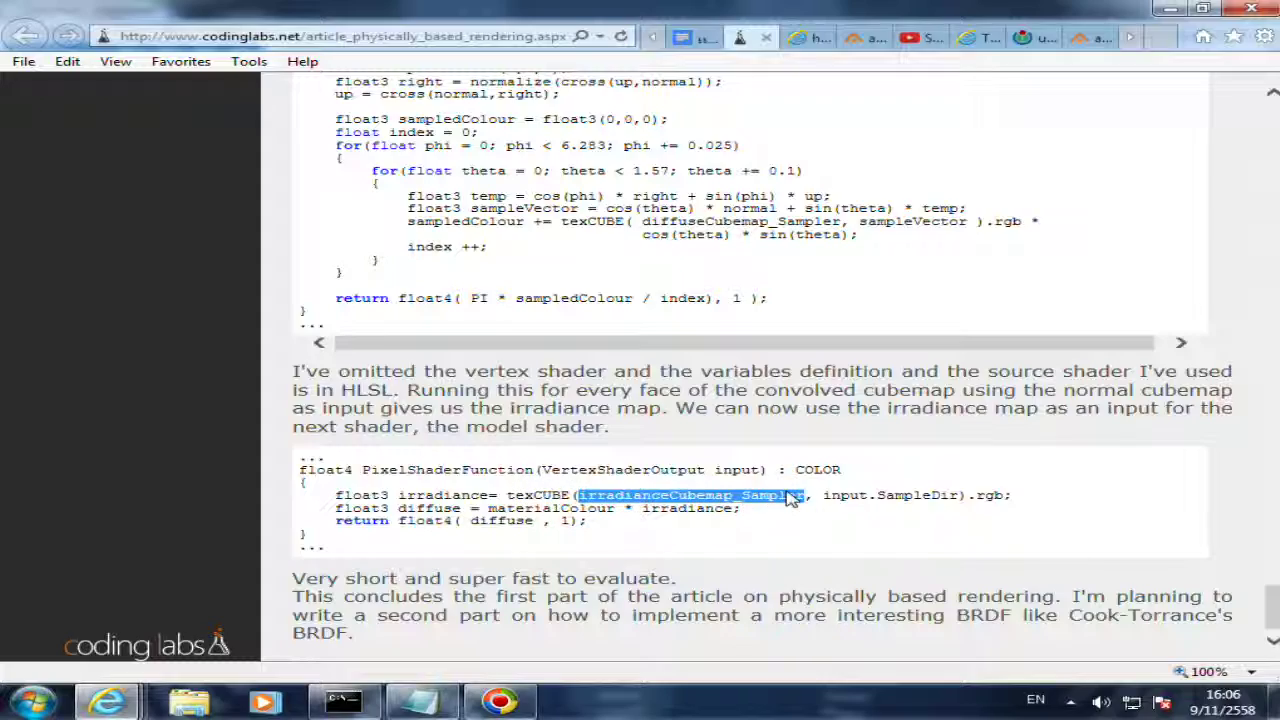
- Review the remaining shader code, then return via the NVIDIA diagram tab to the guideline document
scroll(851, 229, up, 10)
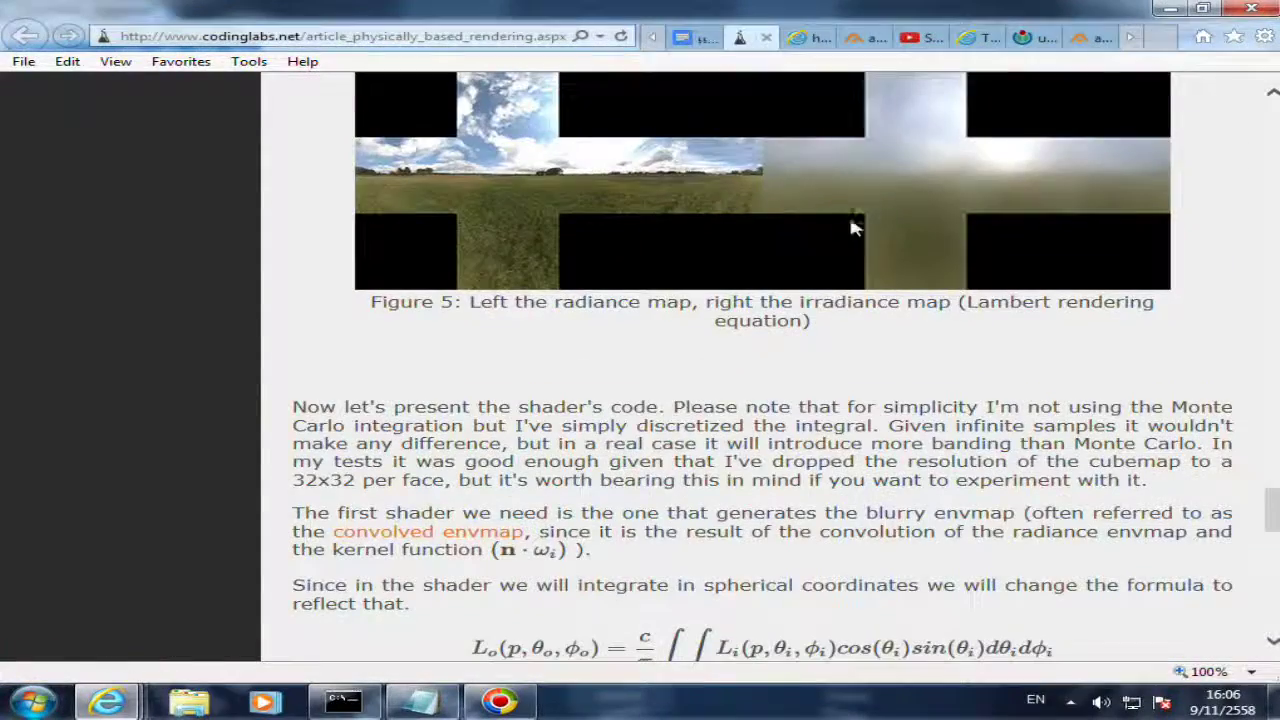
scroll(851, 229, down, 1)
scroll(723, 457, down, 6)
scroll(697, 411, down, 3)
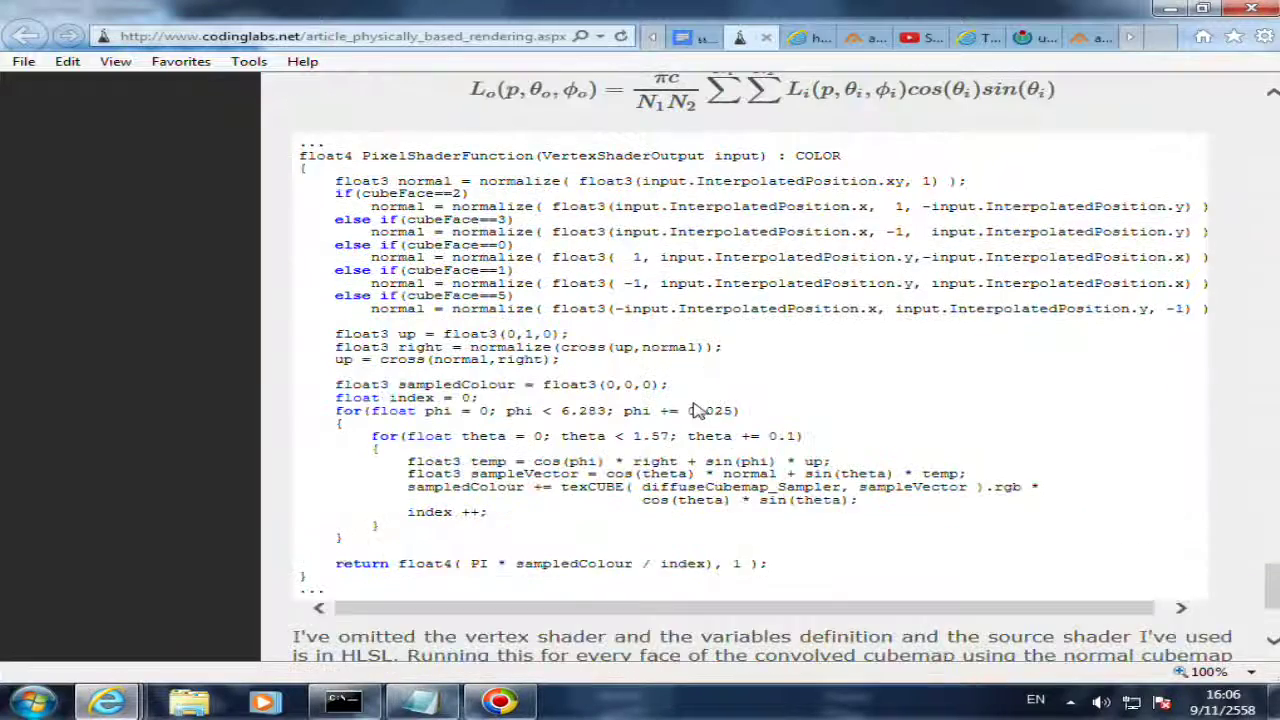
scroll(697, 411, down, 3)
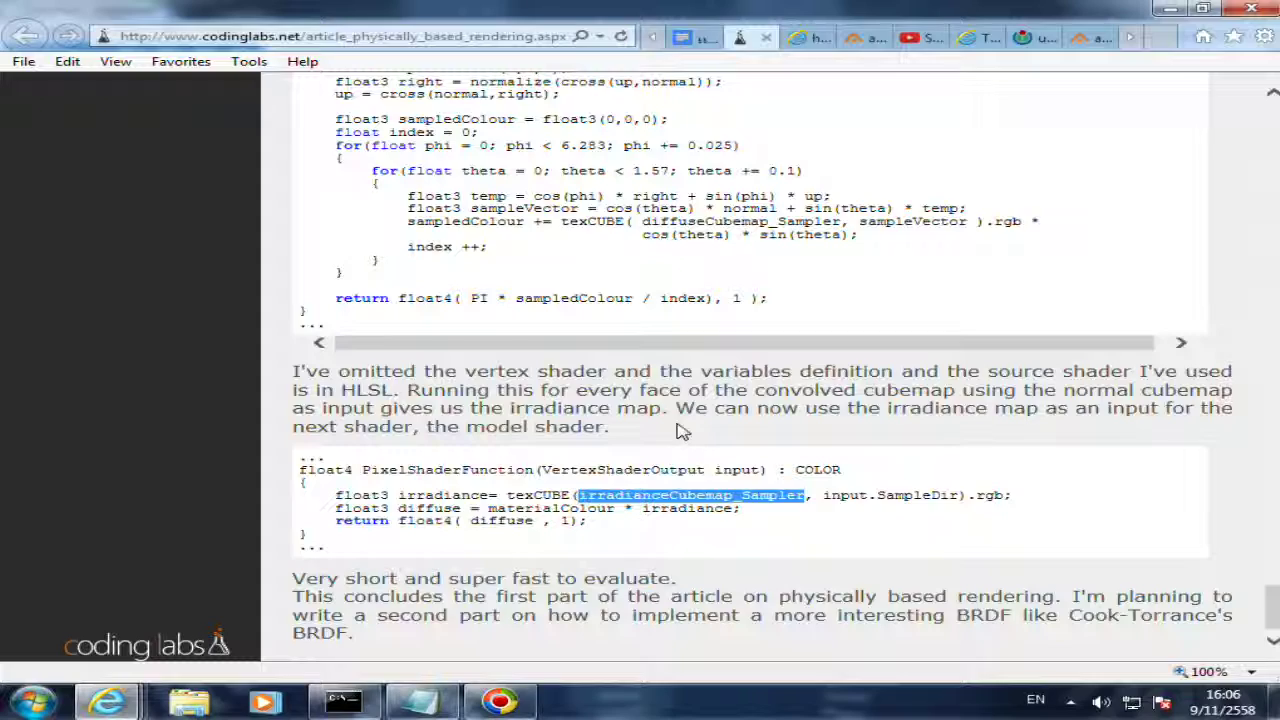
scroll(700, 470, up, 3)
scroll(620, 420, up, 5)
scroll(587, 374, up, 5)
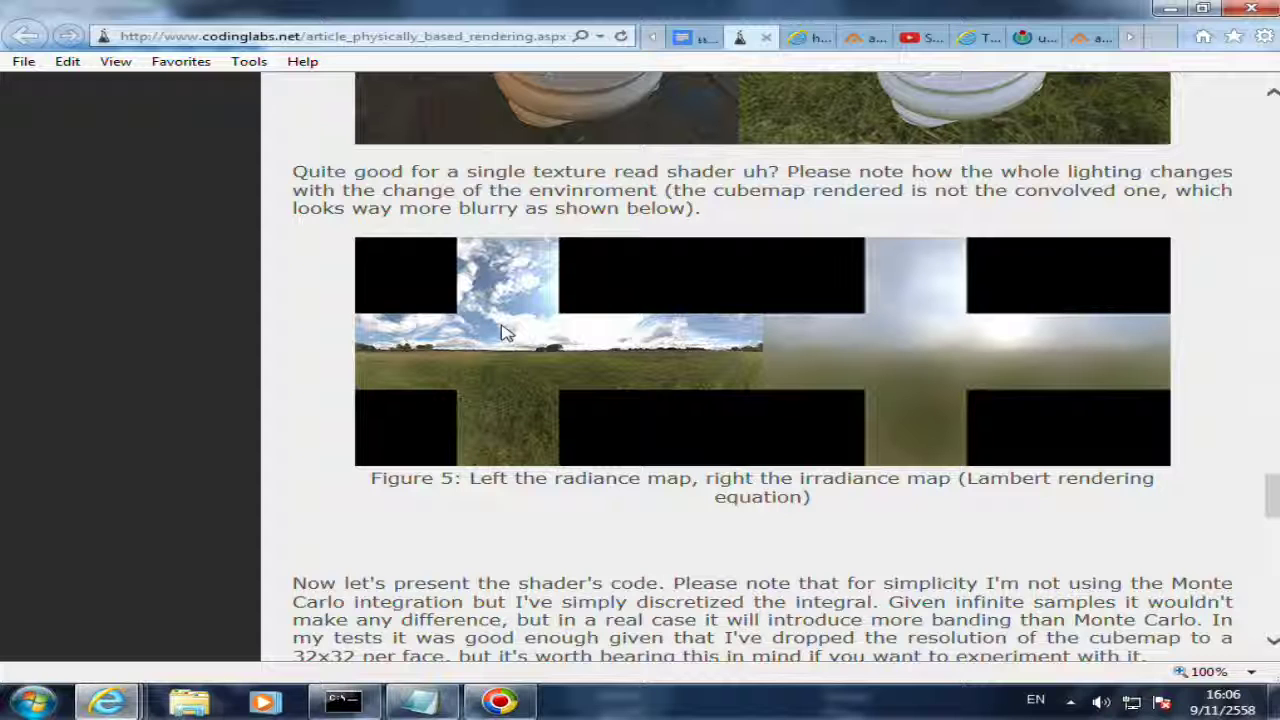
scroll(510, 335, up, 5)
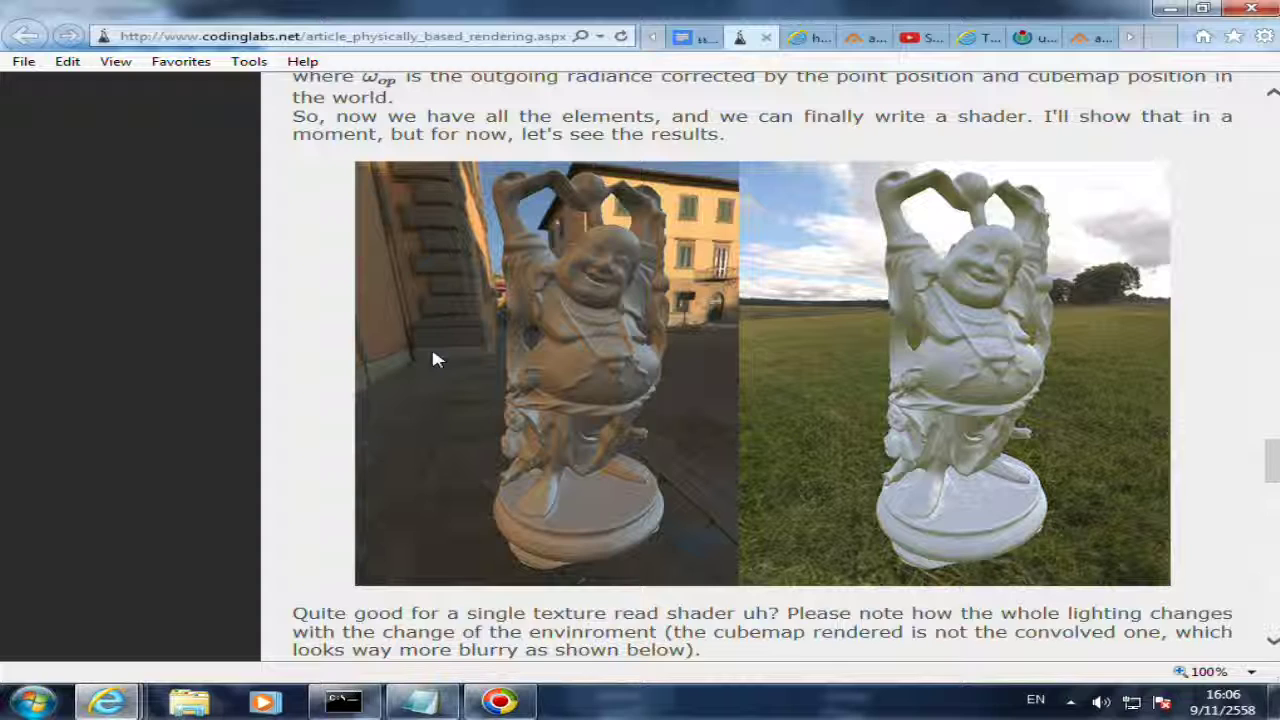
scroll(436, 360, down, 3)
scroll(436, 360, up, 5)
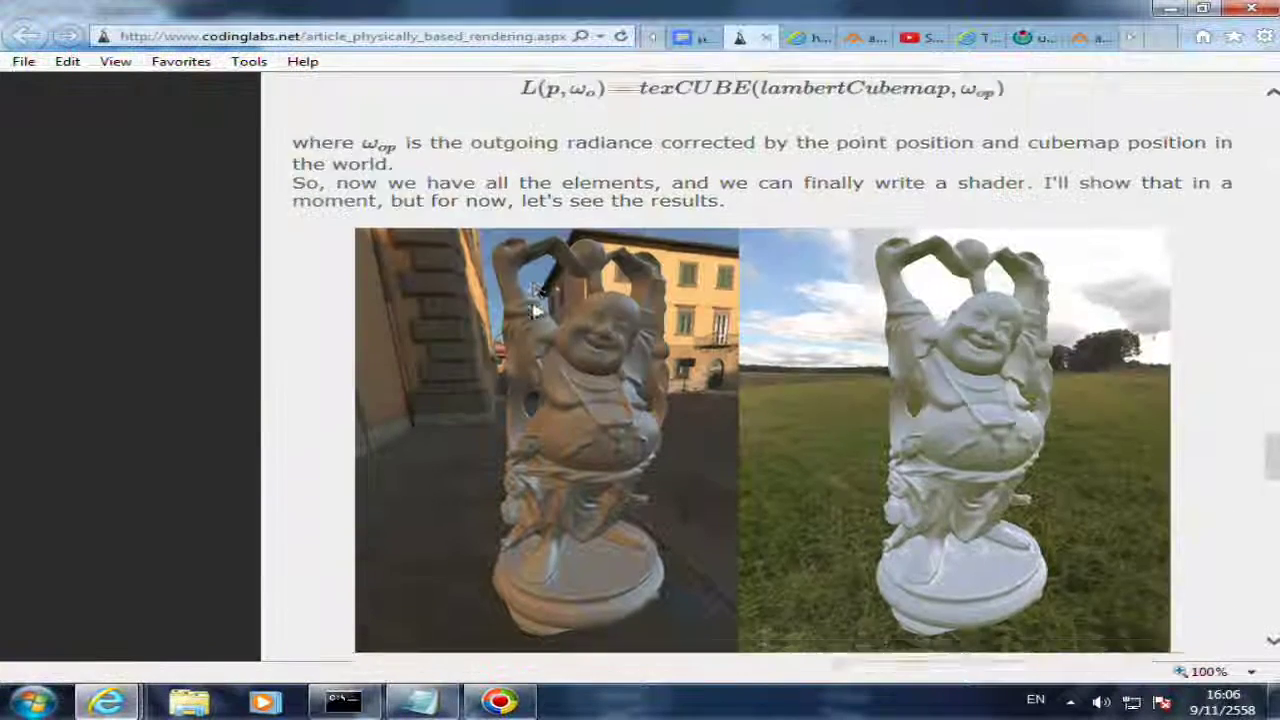
scroll(510, 330, down, 5)
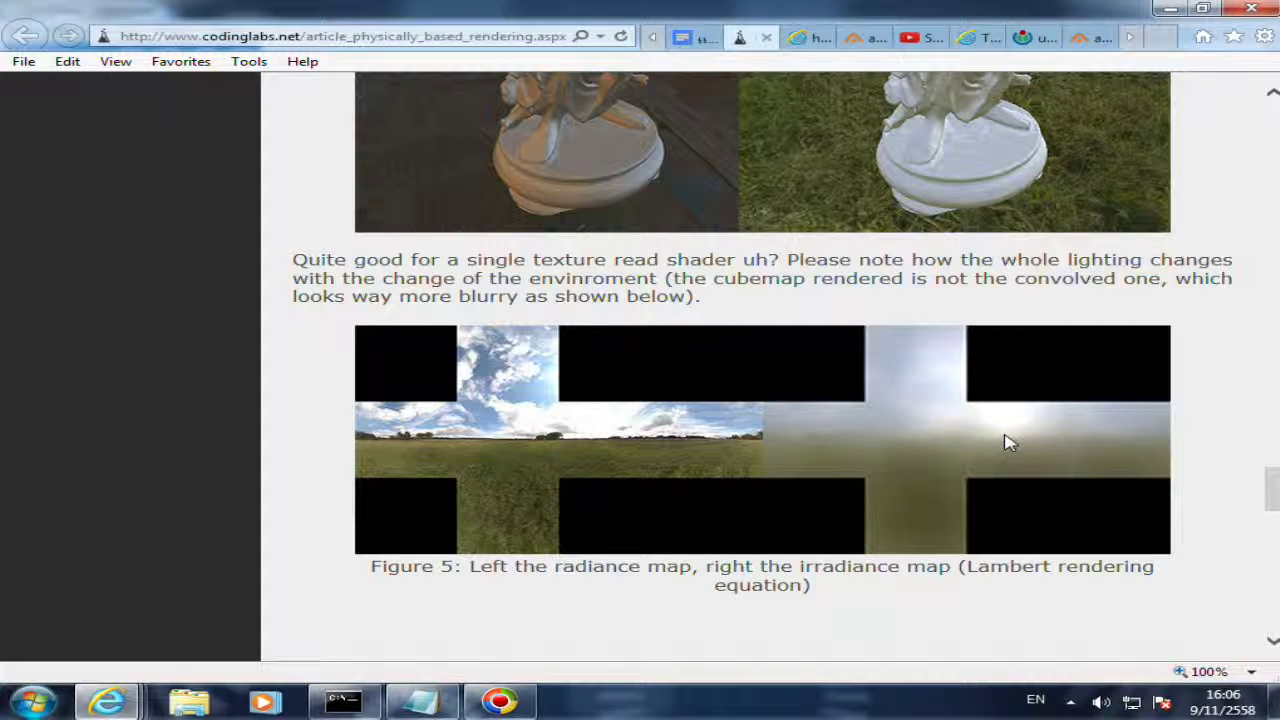
click(798, 42)
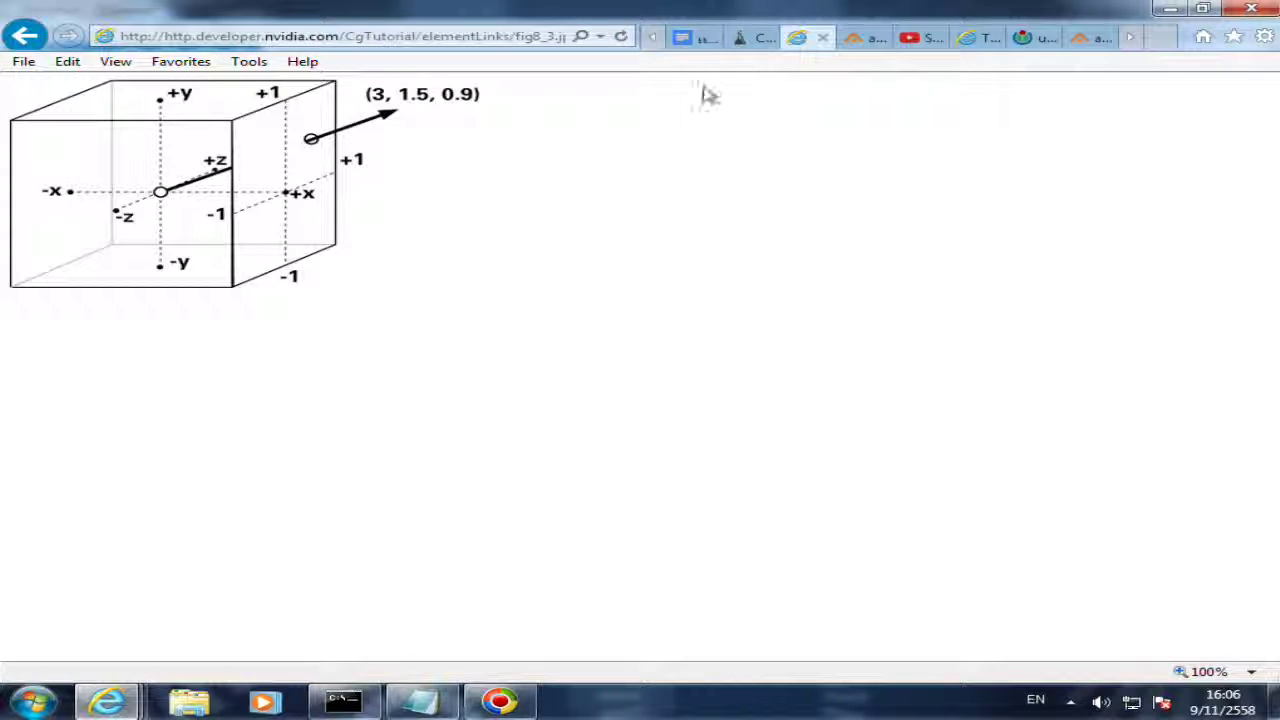
click(686, 40)
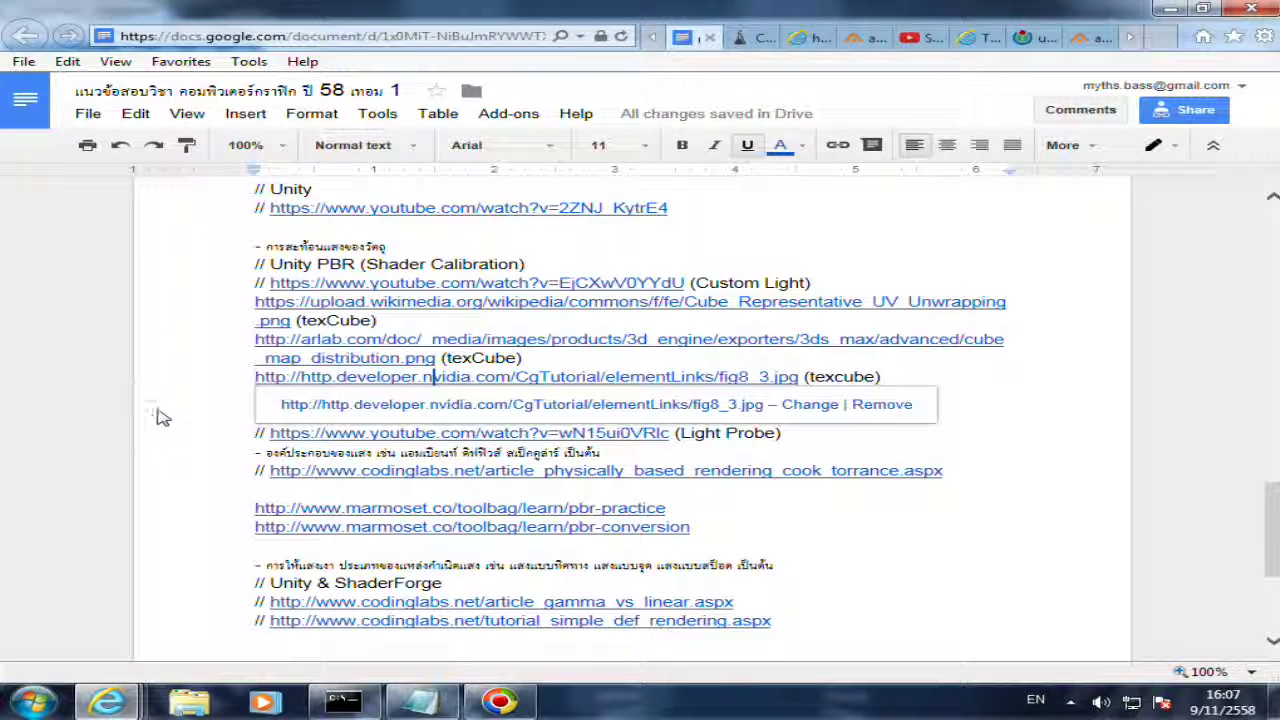
- Open the 'Unity Tutorial: Beast and Light Probes' YouTube video from the Light Probe link
click(196, 402)
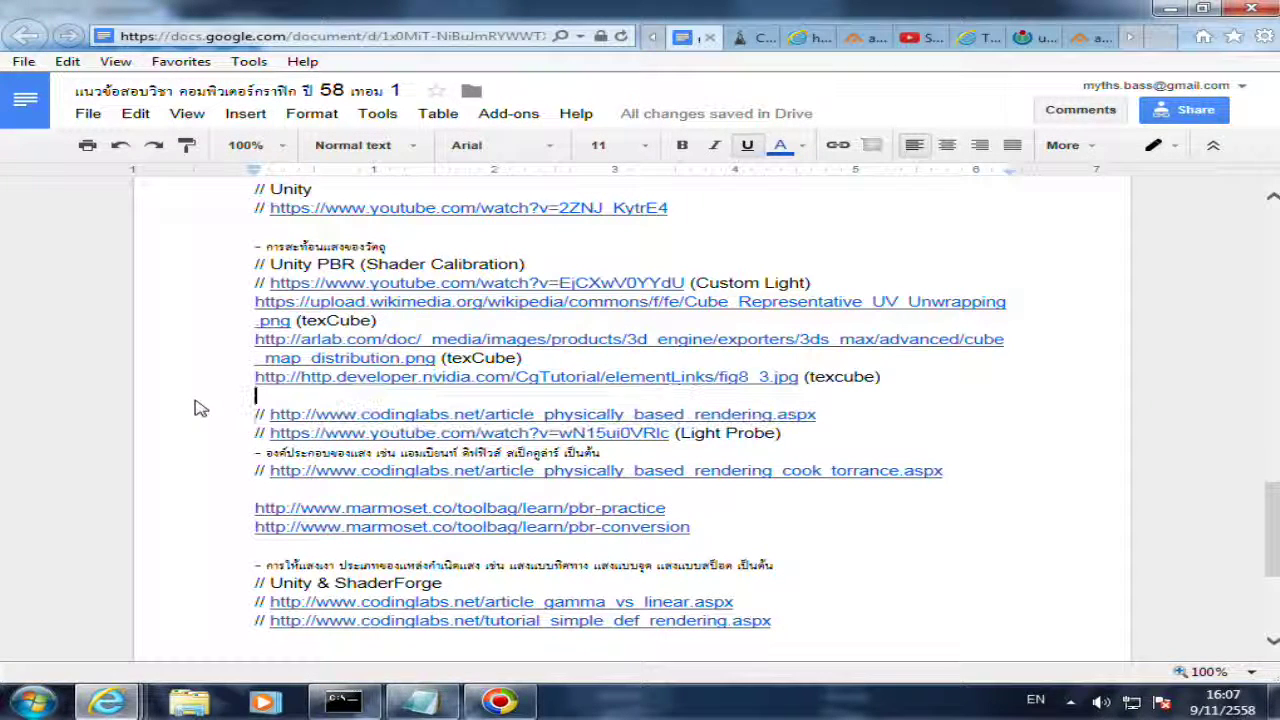
click(340, 435)
click(364, 462)
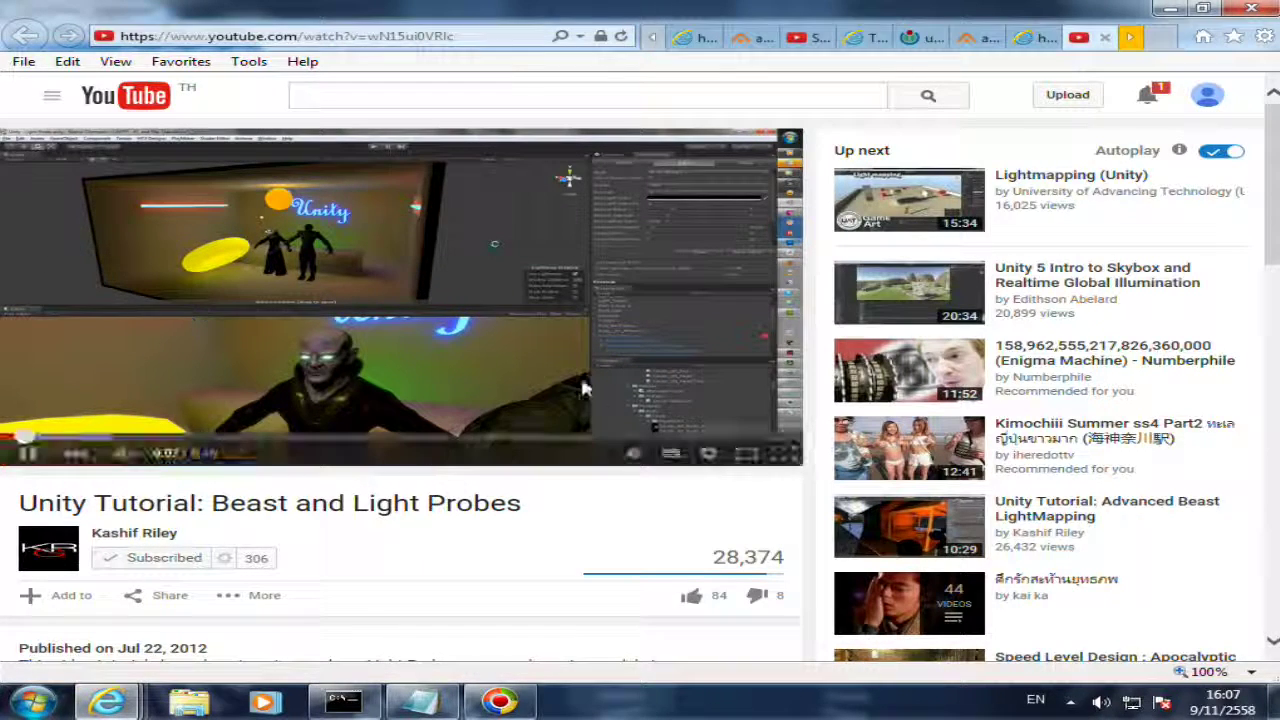
- Switch the Beast and Light Probes tutorial to full screen
click(789, 453)
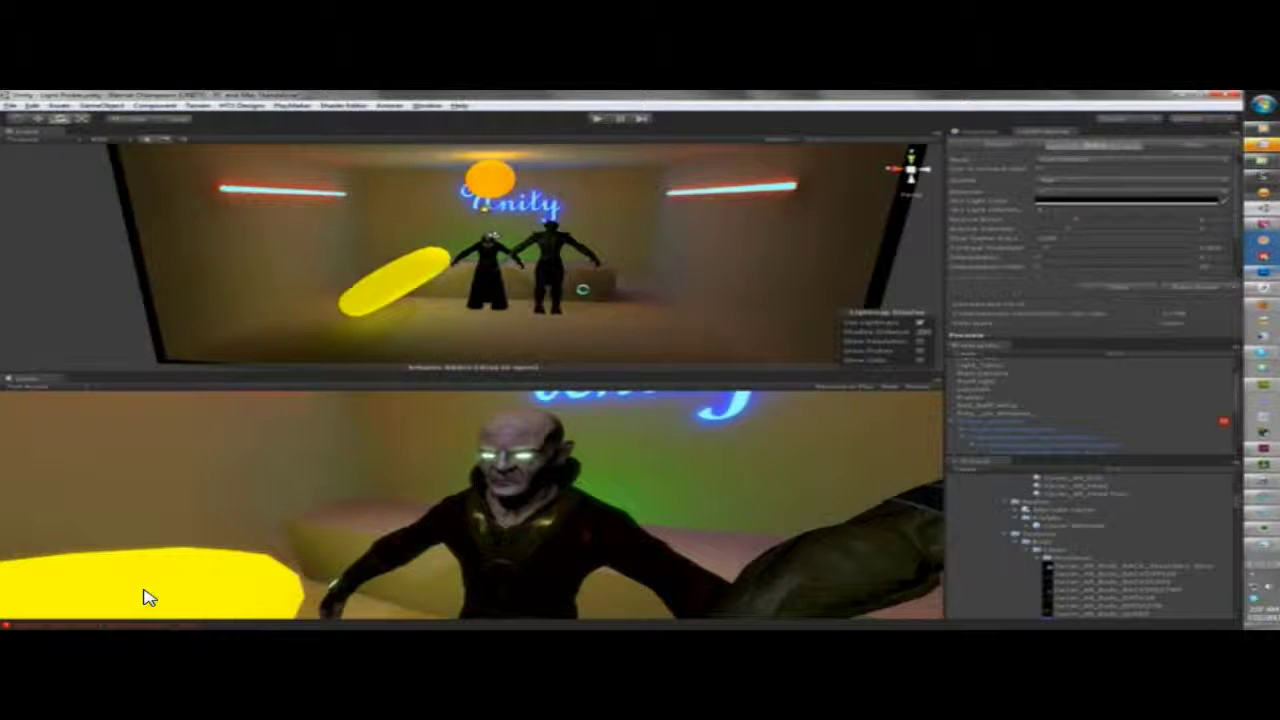
- Pause the tutorial and jump via 0:55 to 4:06, where light probes fill the scene
mouse_move(123, 571)
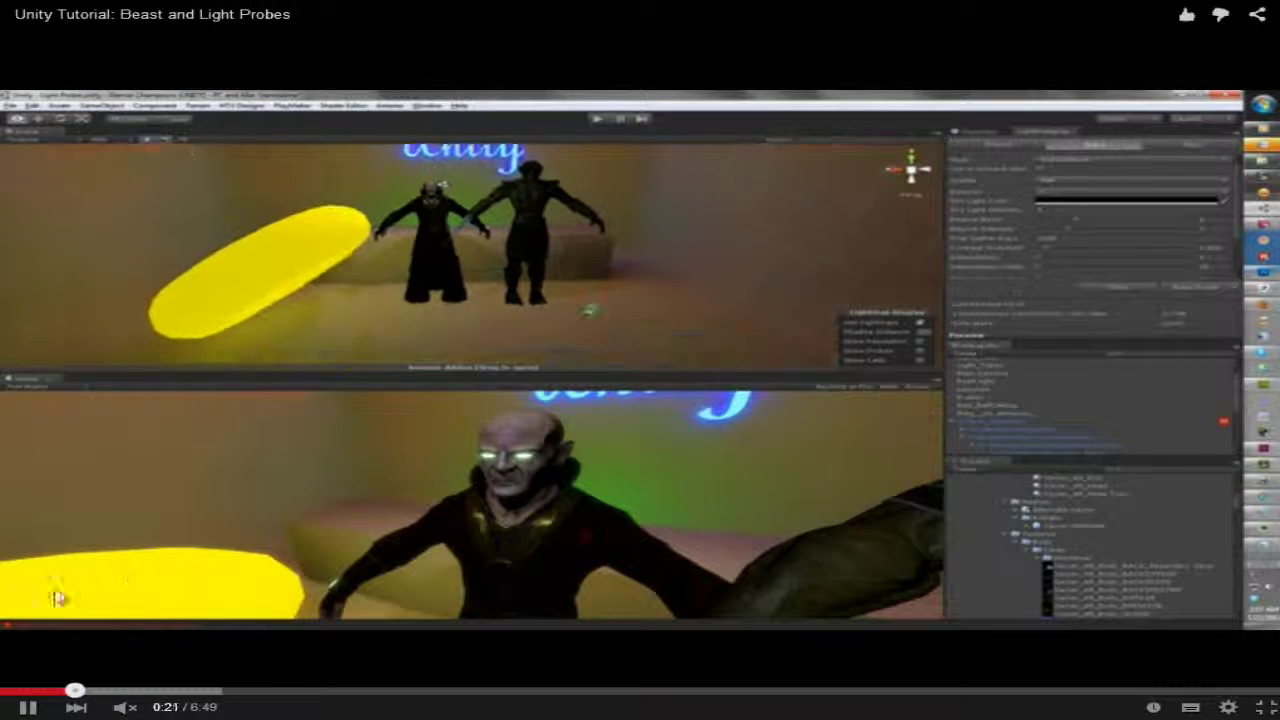
click(306, 323)
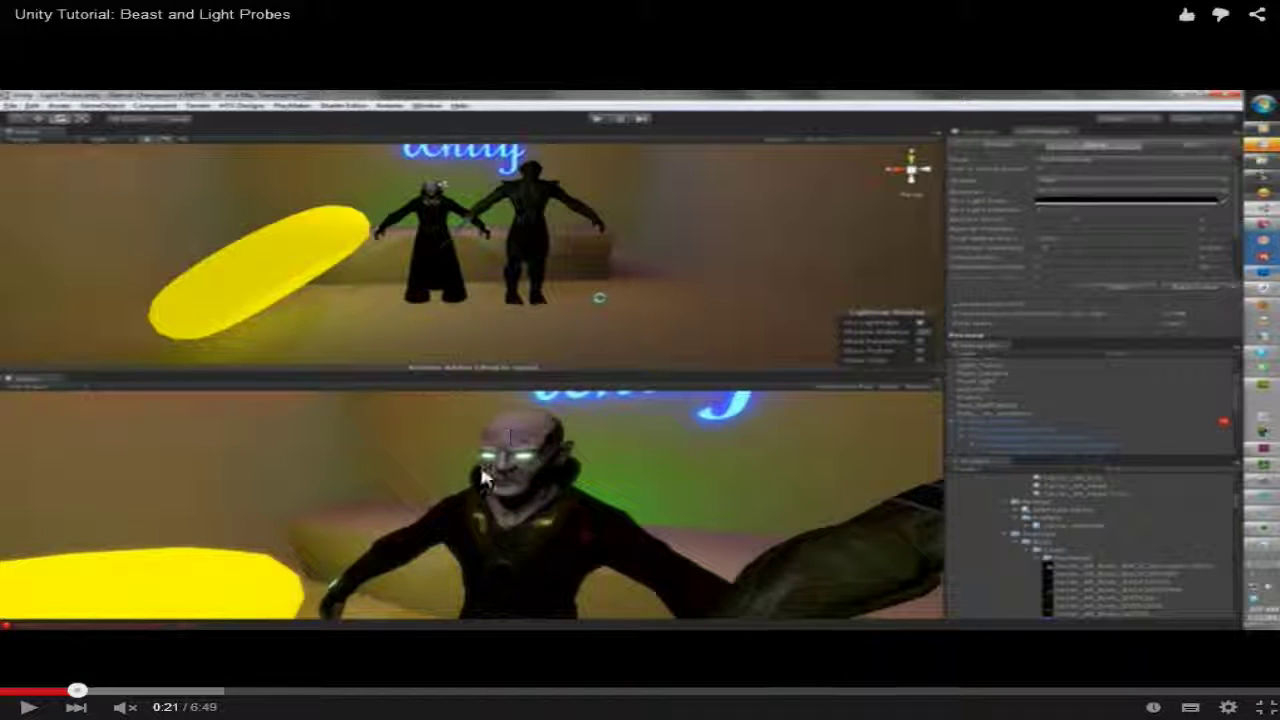
click(182, 692)
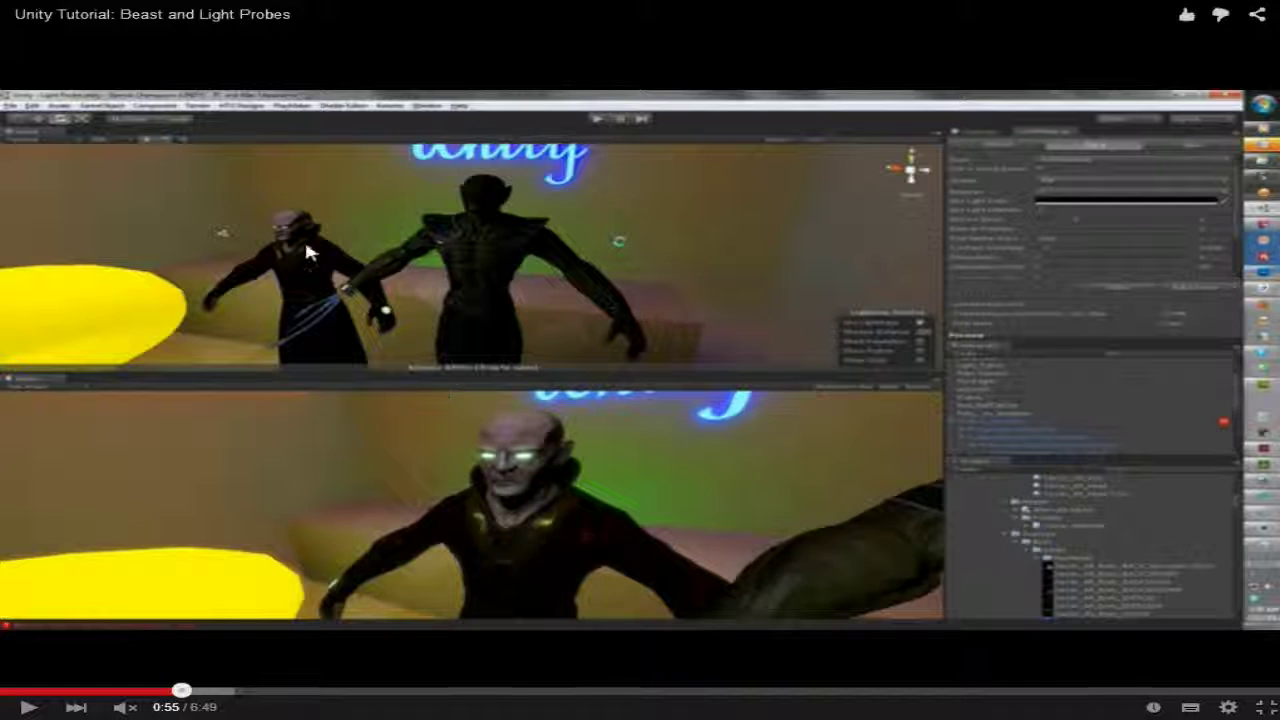
click(769, 689)
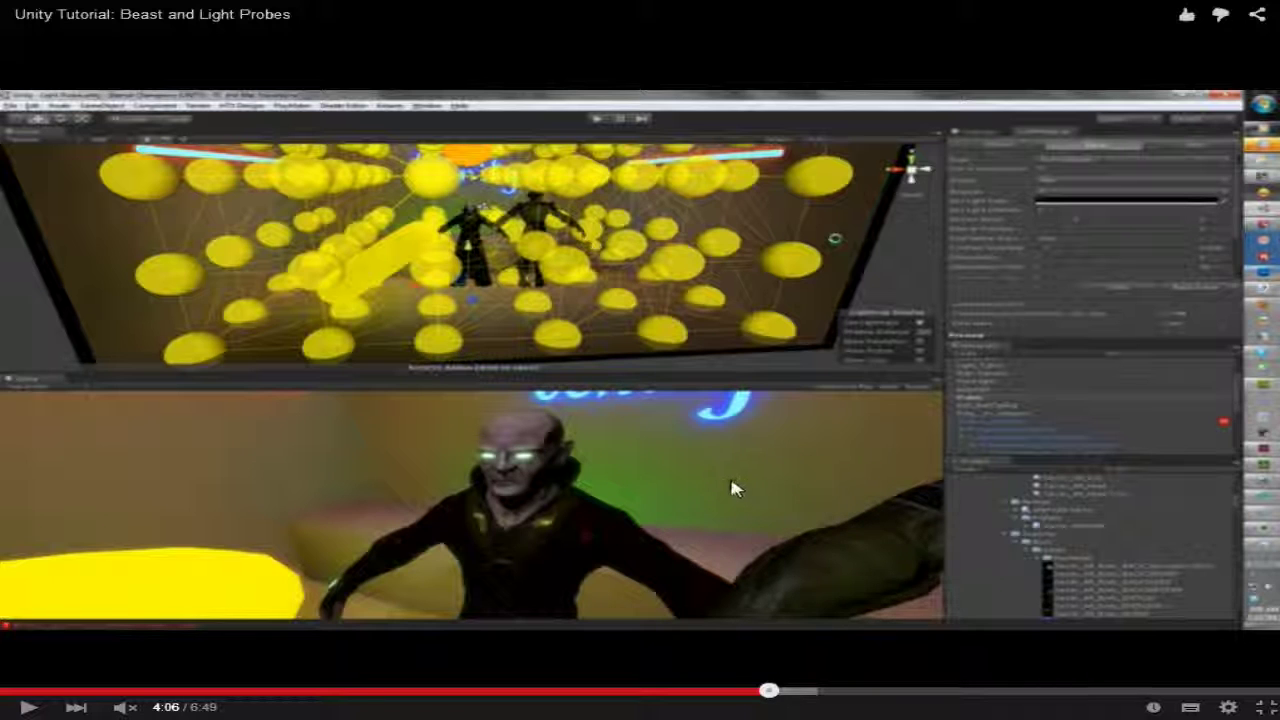
- Resume the light-probe video and skip ahead through 4:47 and 5:24 to its end
click(760, 634)
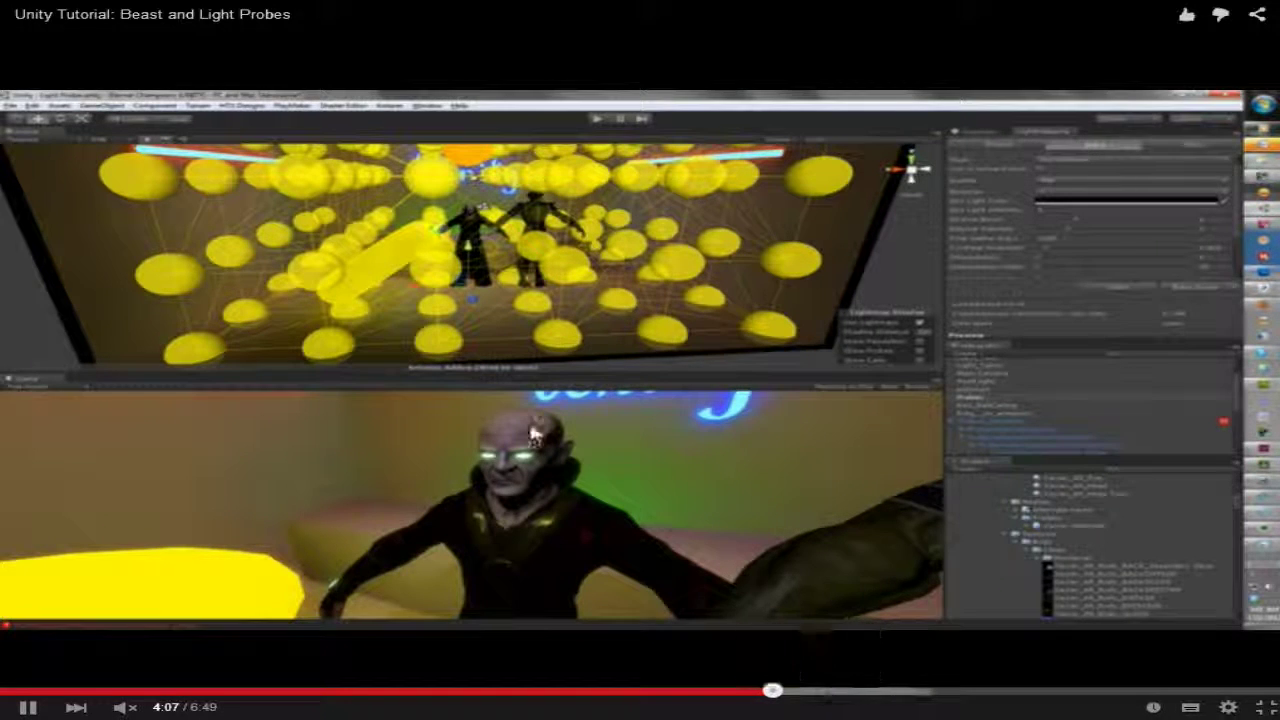
click(899, 697)
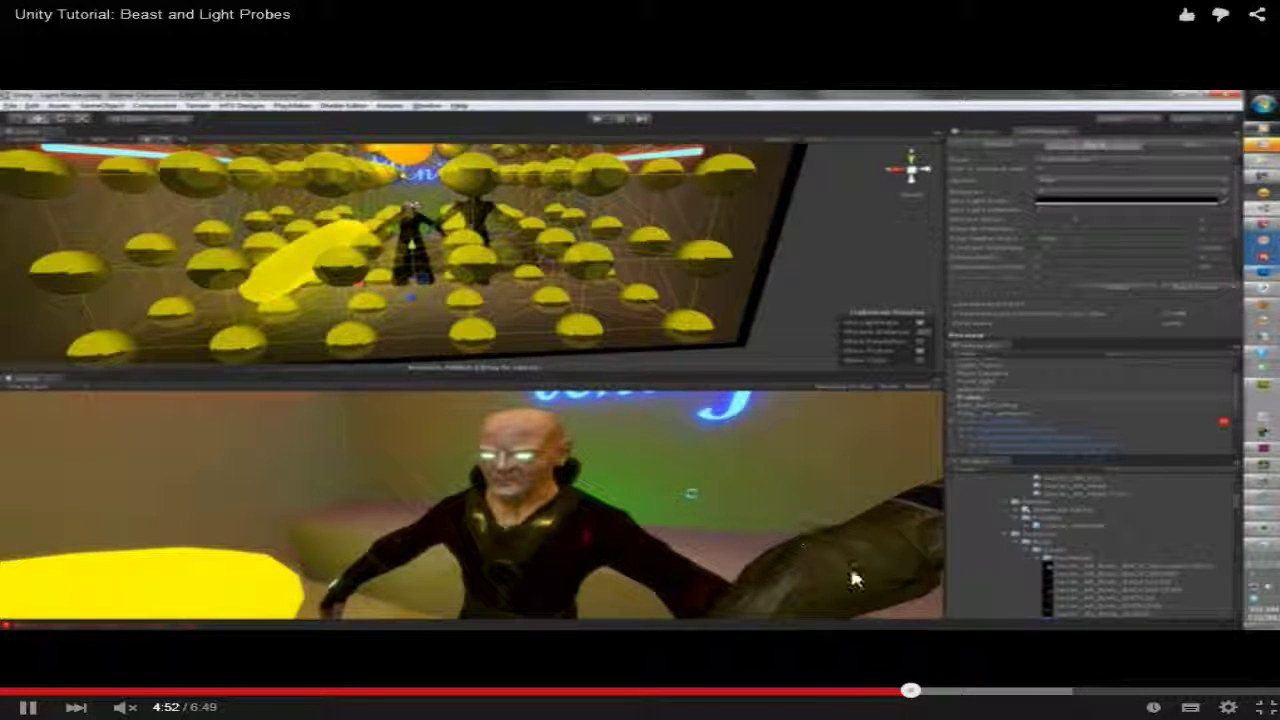
click(1014, 697)
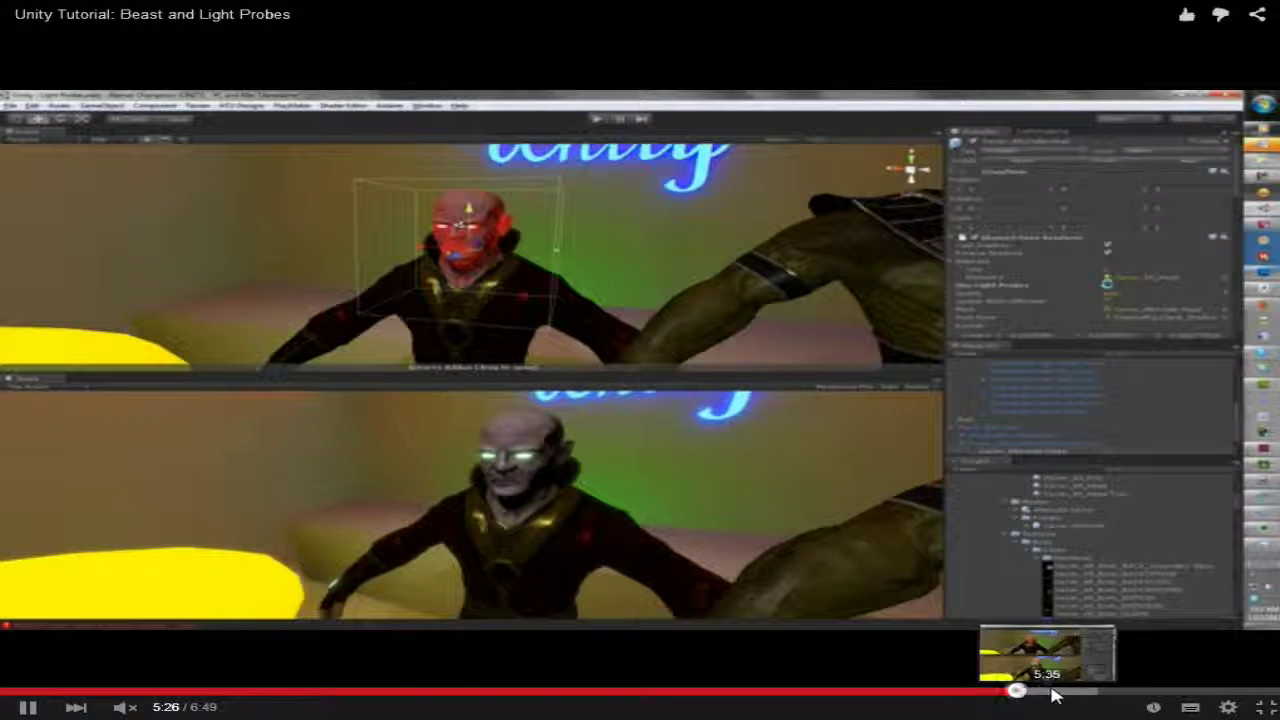
click(1052, 695)
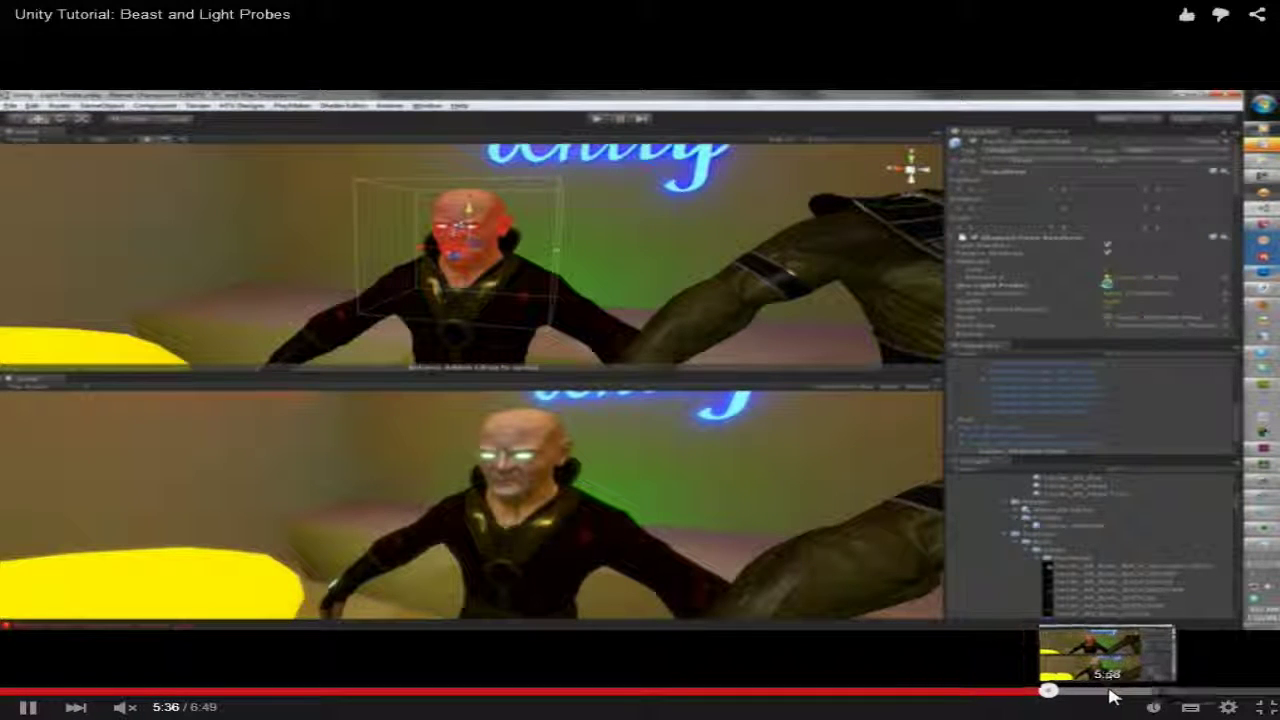
click(1109, 694)
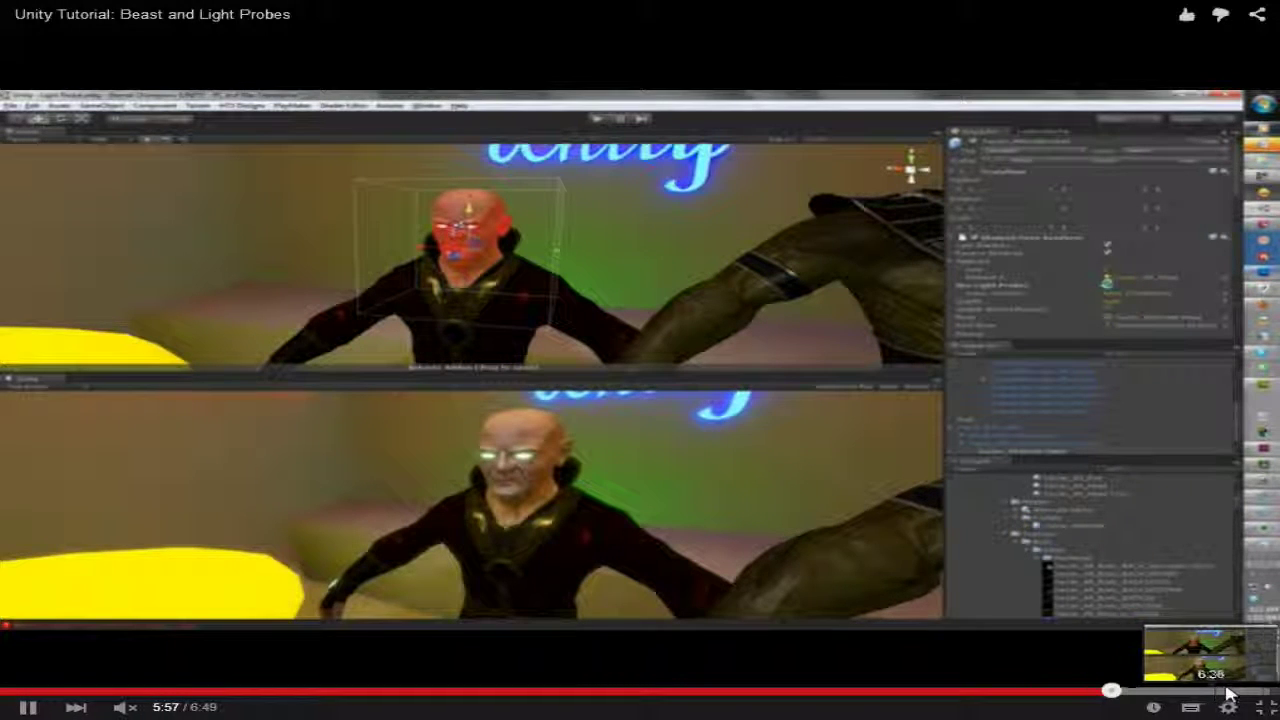
click(1261, 693)
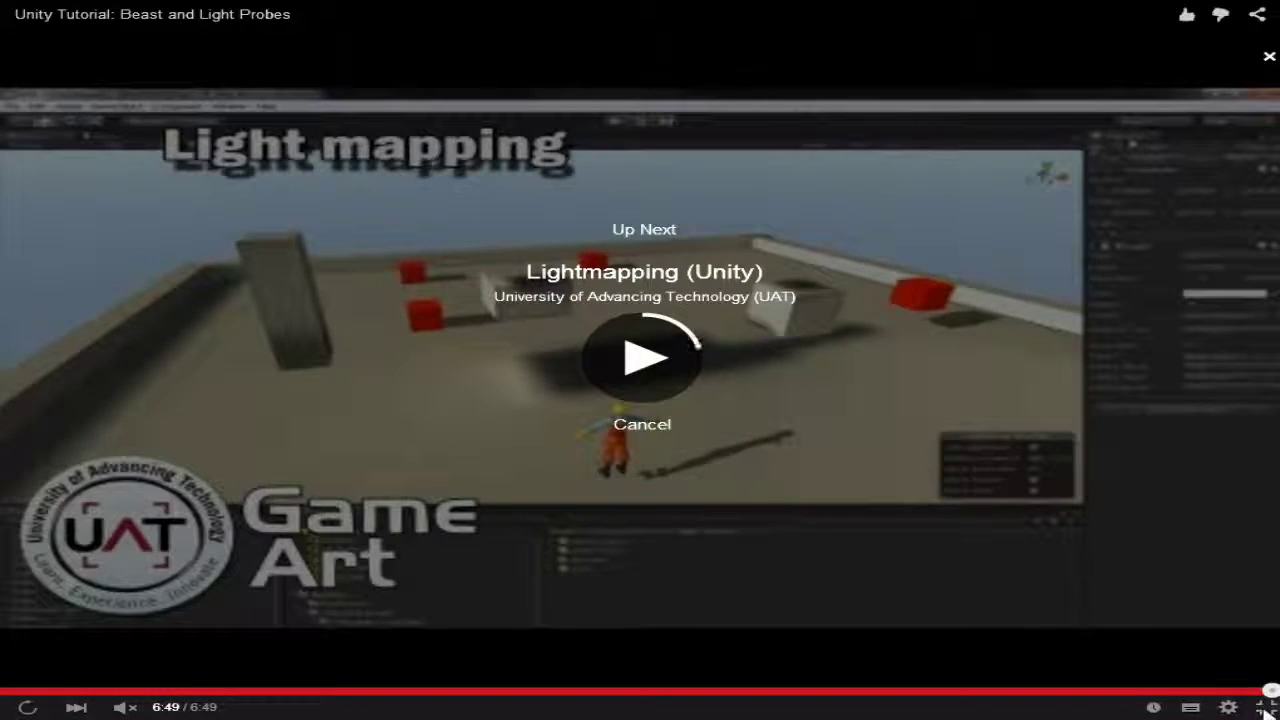
- Exit full screen and play the suggested 'Lightmapping (Unity)' video
click(1266, 707)
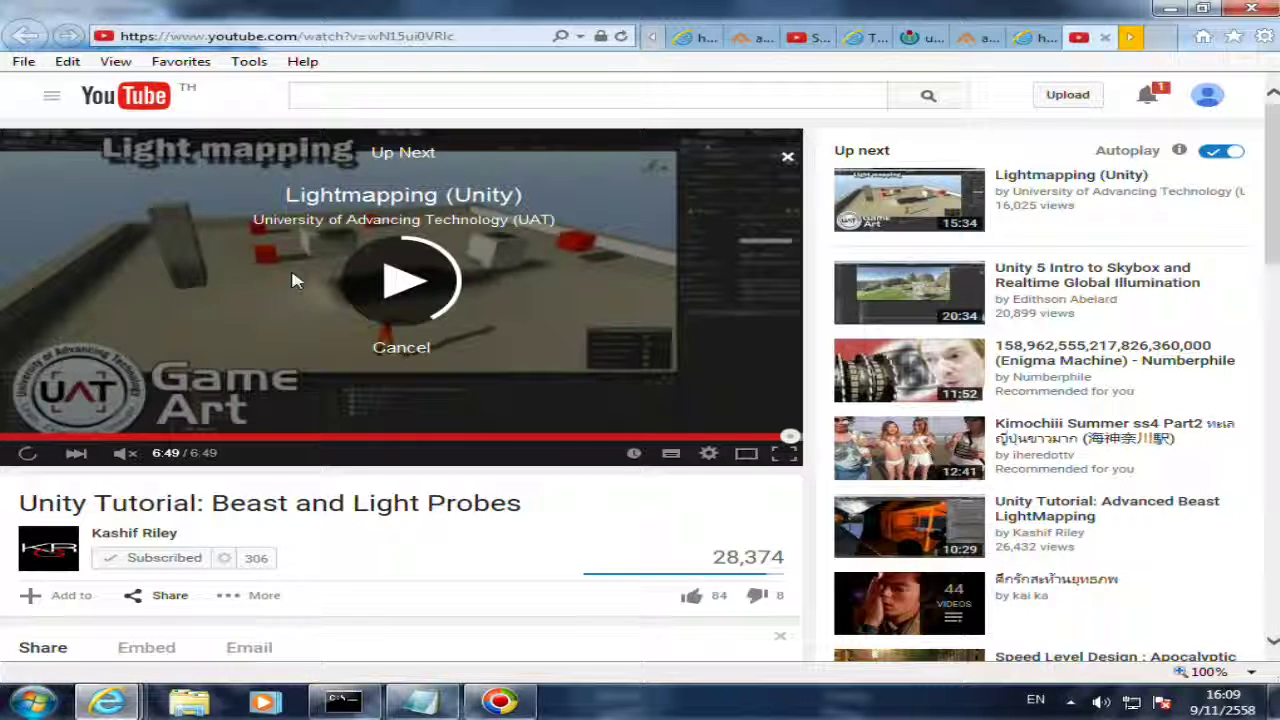
click(372, 285)
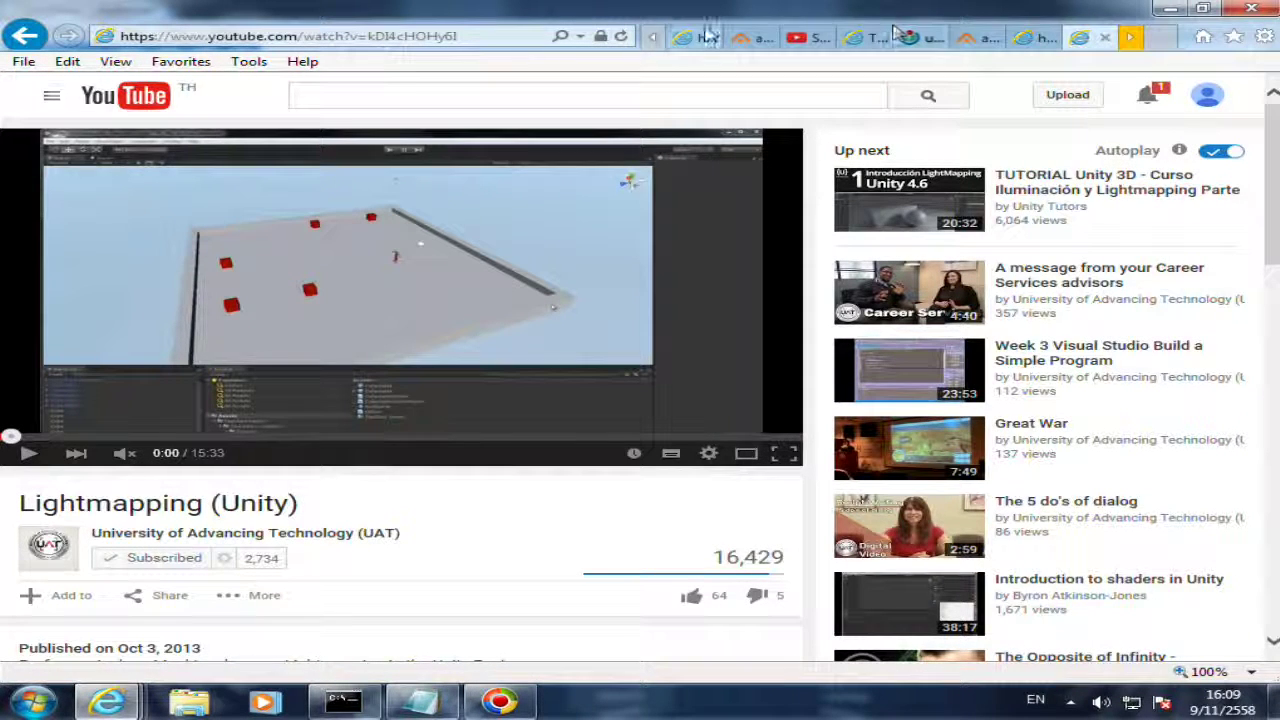
- Return to the Coding Labs PBR article and review the Buddha renders and Figure 5 maps
click(655, 38)
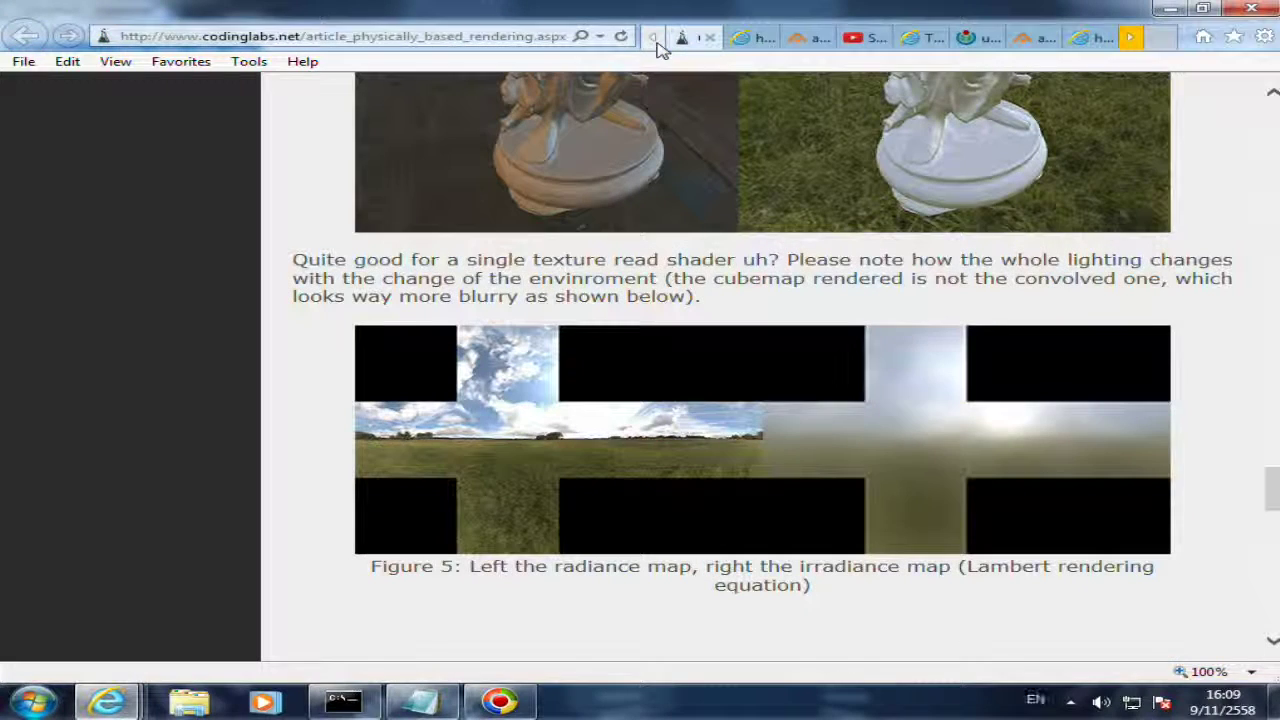
scroll(548, 262, down, 5)
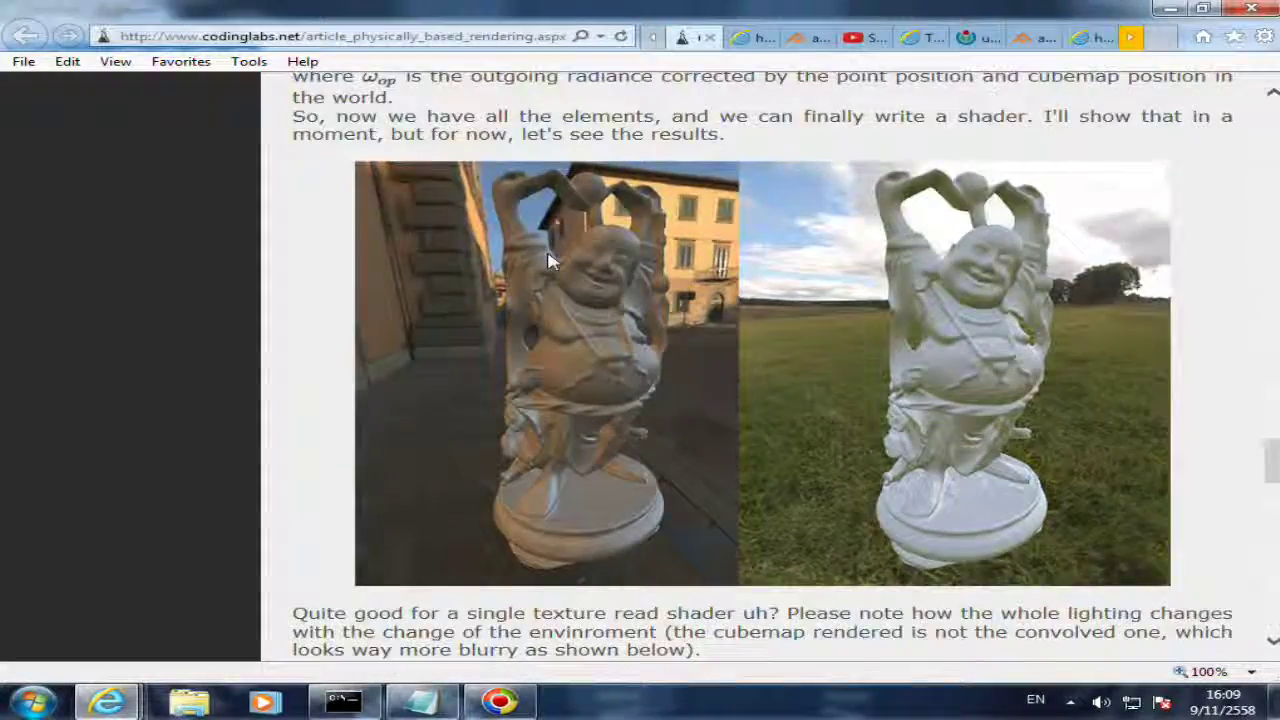
scroll(548, 262, down, 4)
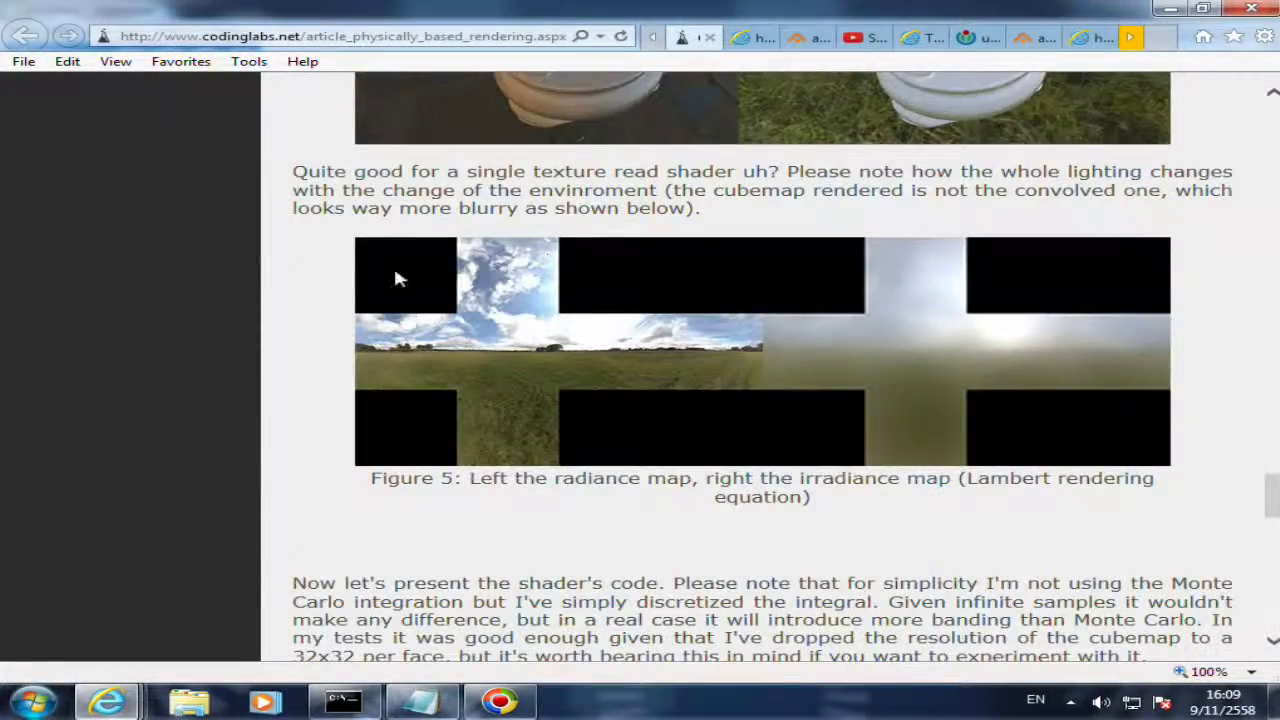
scroll(548, 314, up, 5)
scroll(548, 316, down, 3)
scroll(548, 316, down, 5)
scroll(507, 365, up, 1)
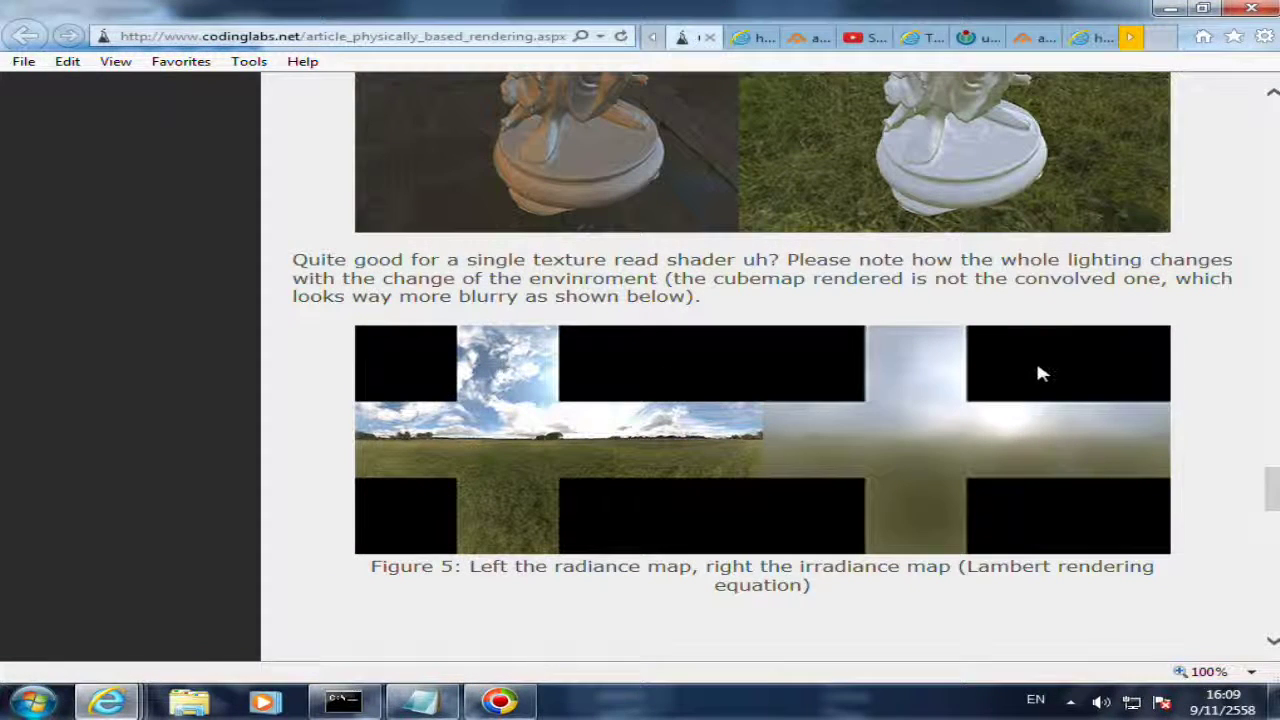
scroll(808, 400, down, 1)
scroll(760, 360, up, 2)
scroll(700, 320, up, 2)
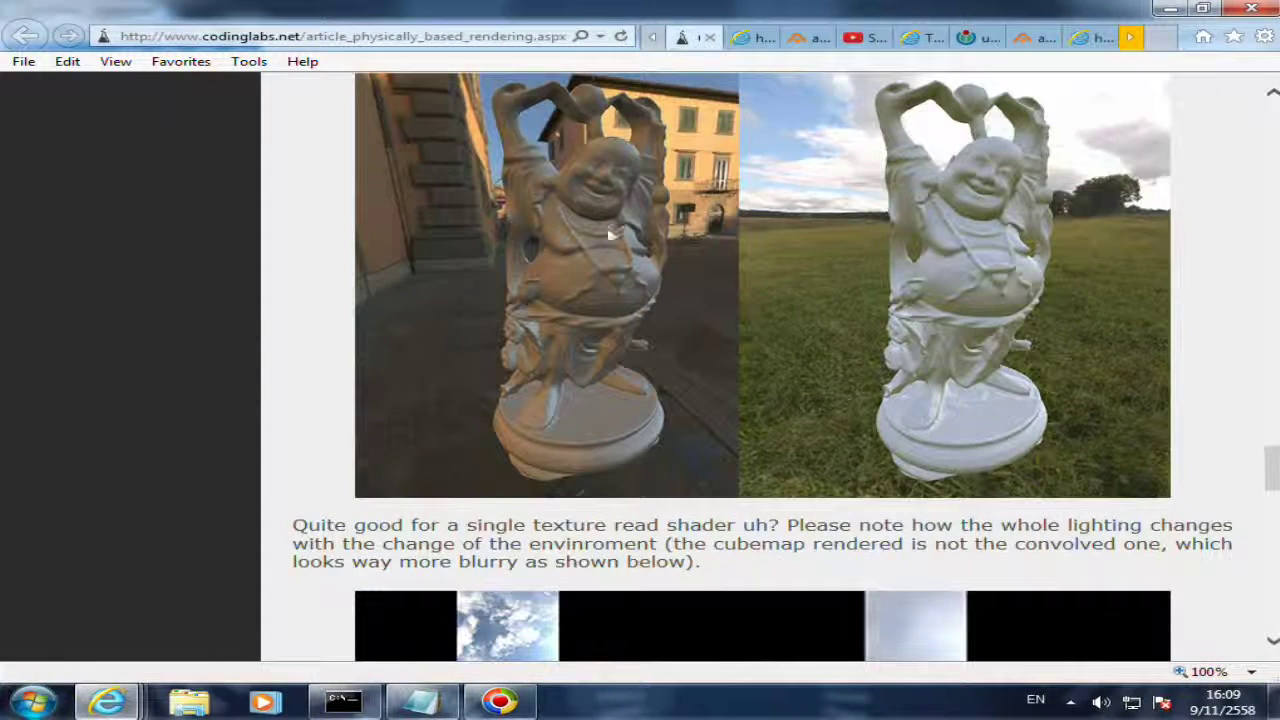
scroll(565, 185, down, 2)
- Read down to the irradiance shader code, then back up to the texCUBE equation
scroll(600, 250, down, 10)
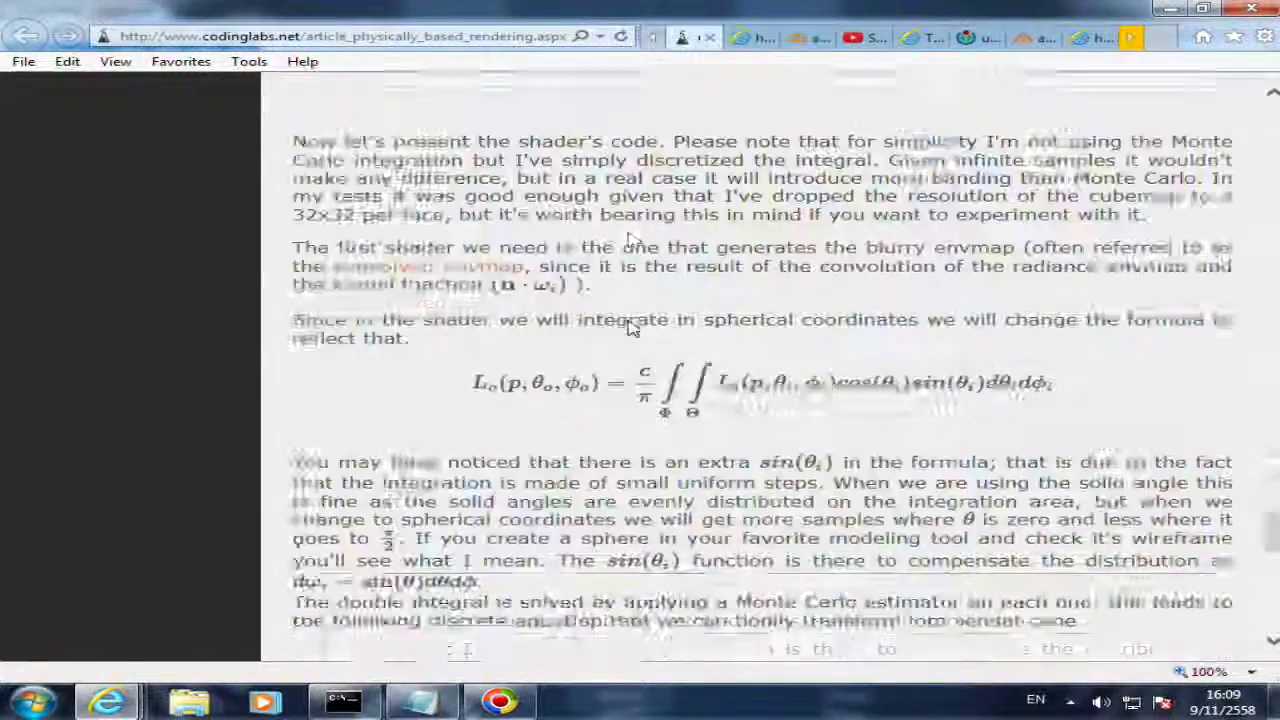
scroll(573, 328, down, 5)
scroll(573, 328, down, 3)
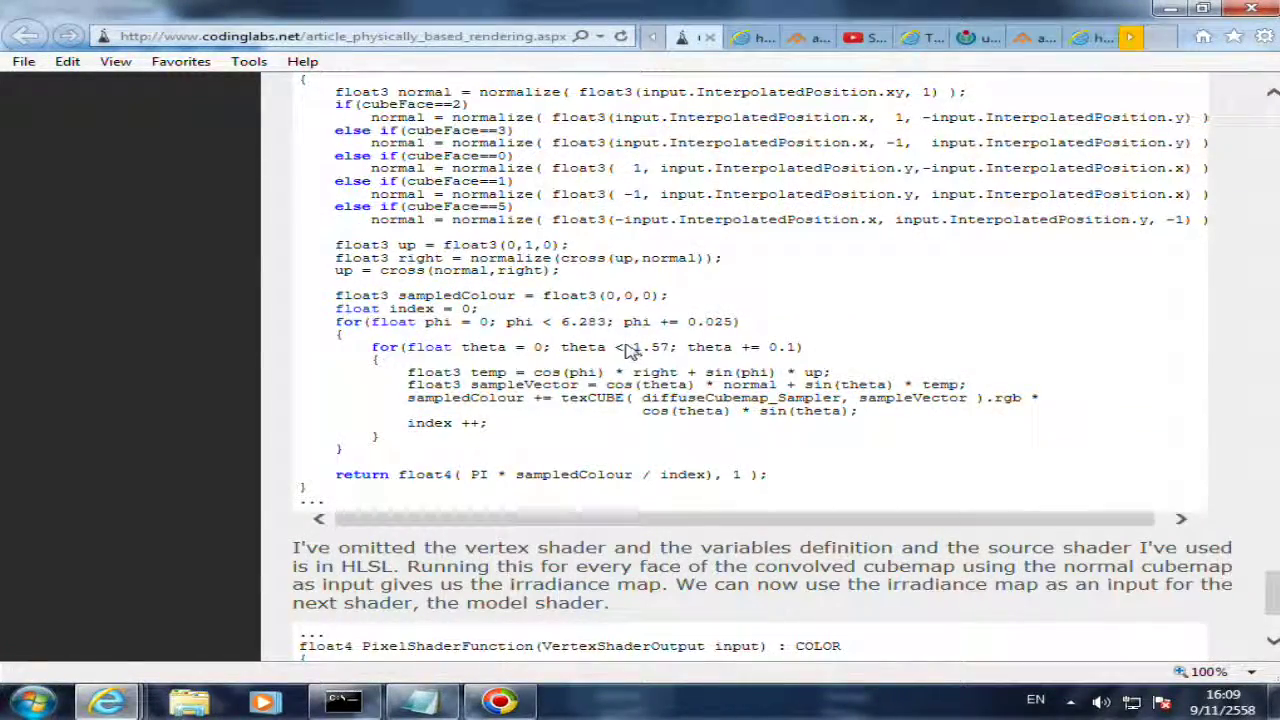
scroll(628, 347, up, 2)
scroll(630, 350, up, 3)
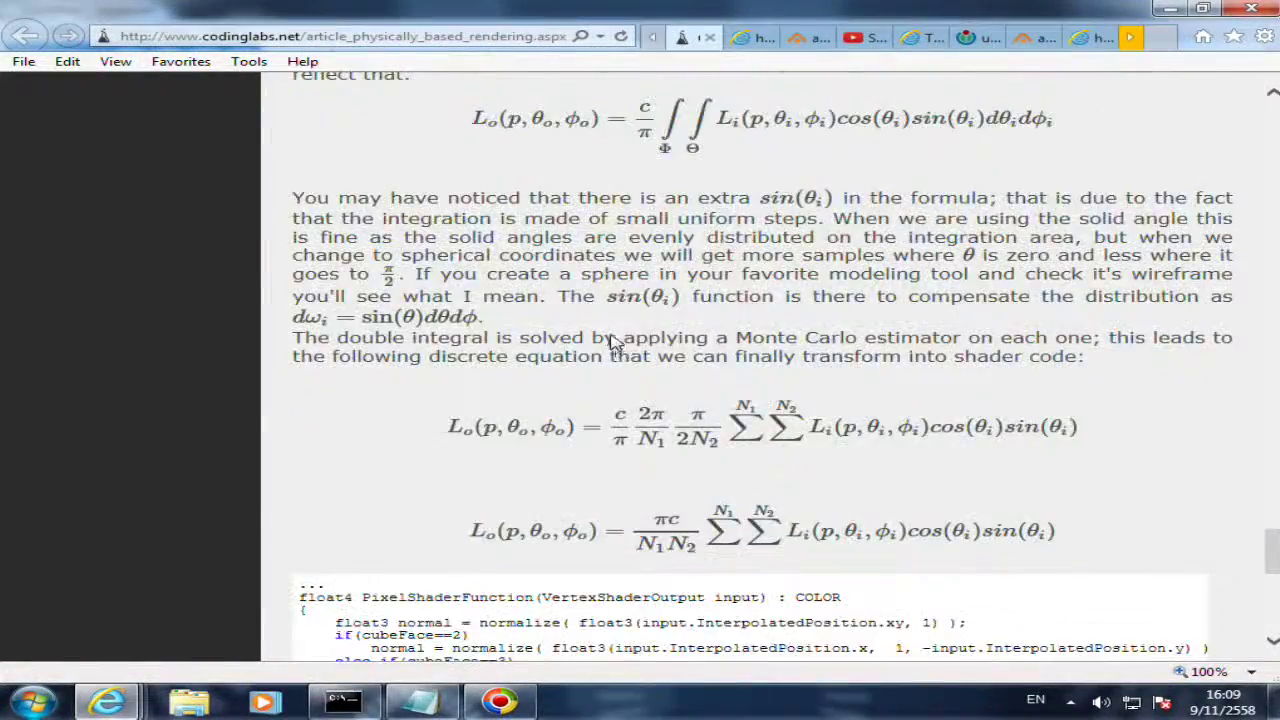
scroll(613, 340, up, 10)
scroll(660, 234, up, 3)
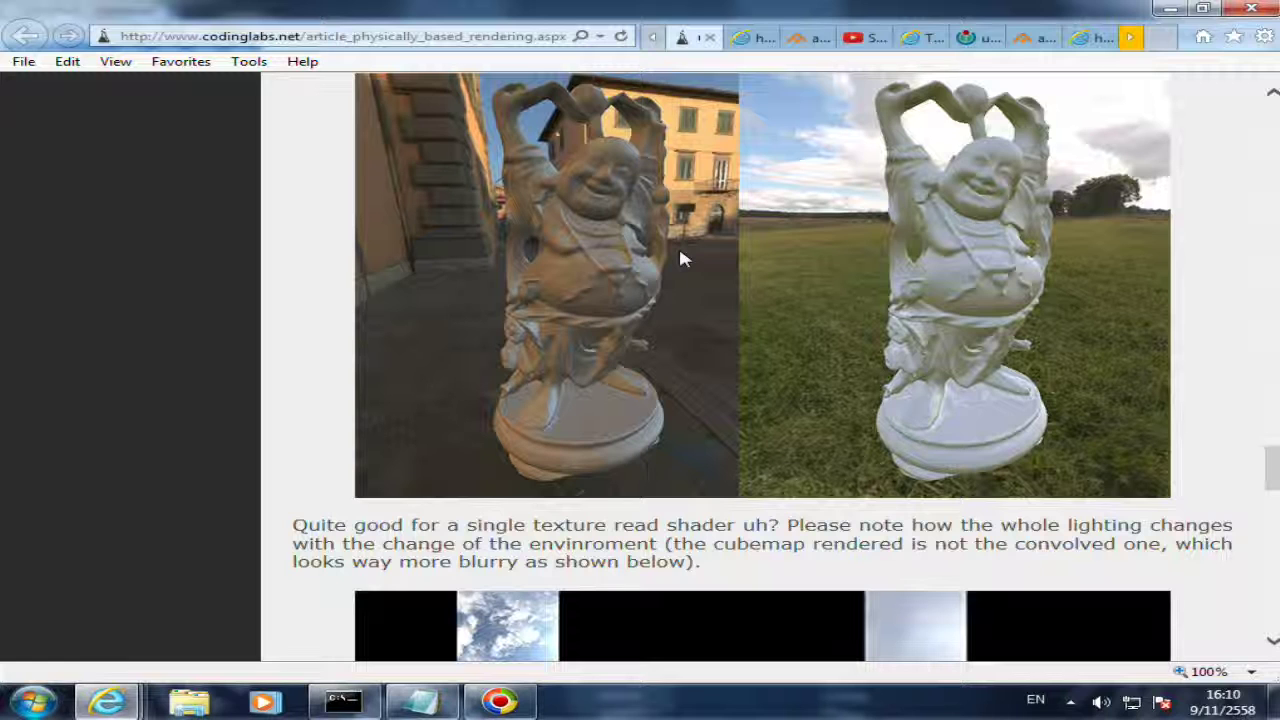
scroll(680, 258, up, 4)
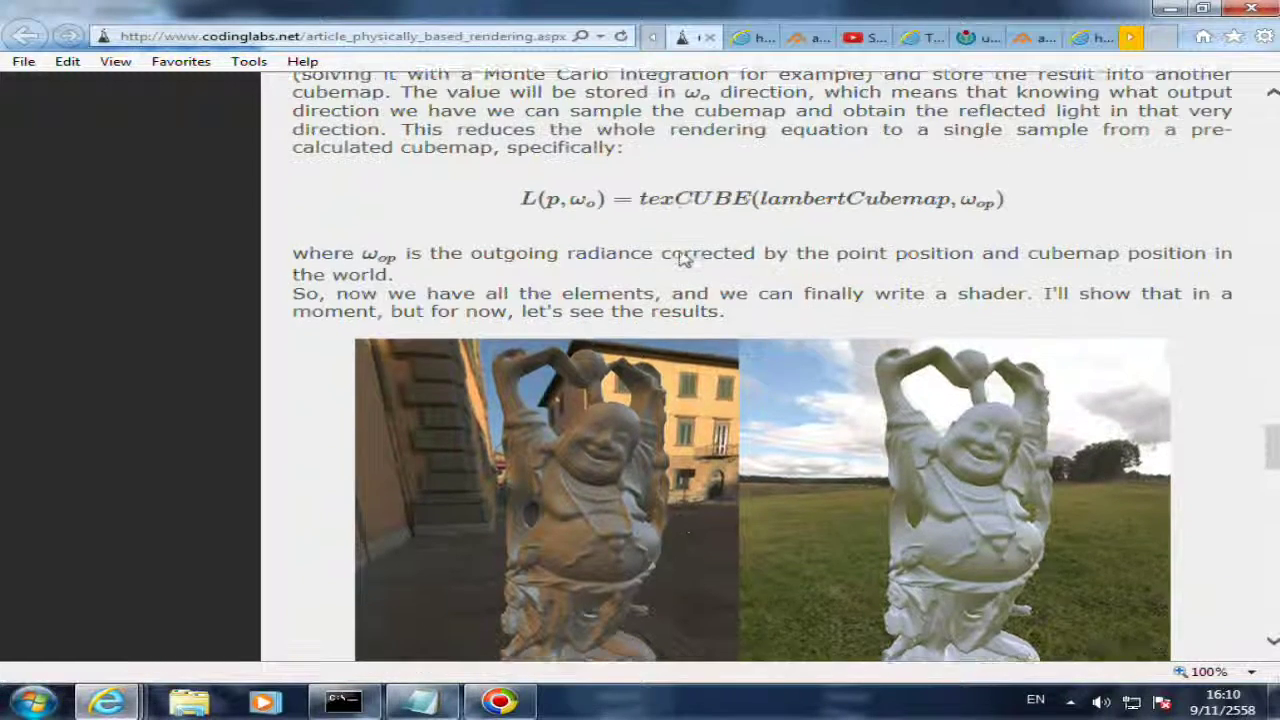
scroll(680, 258, up, 6)
scroll(680, 258, up, 2)
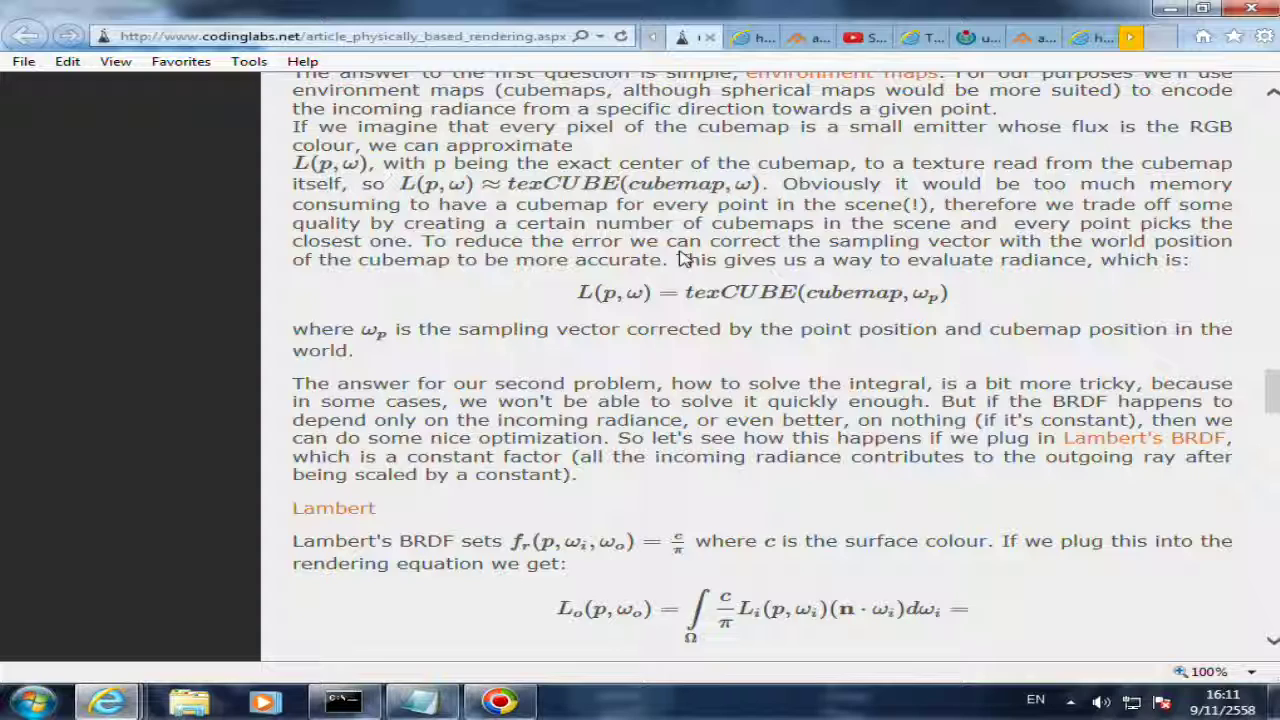
- Scroll between the Figure 5 cubemaps and the first shader code block
scroll(660, 255, down, 5)
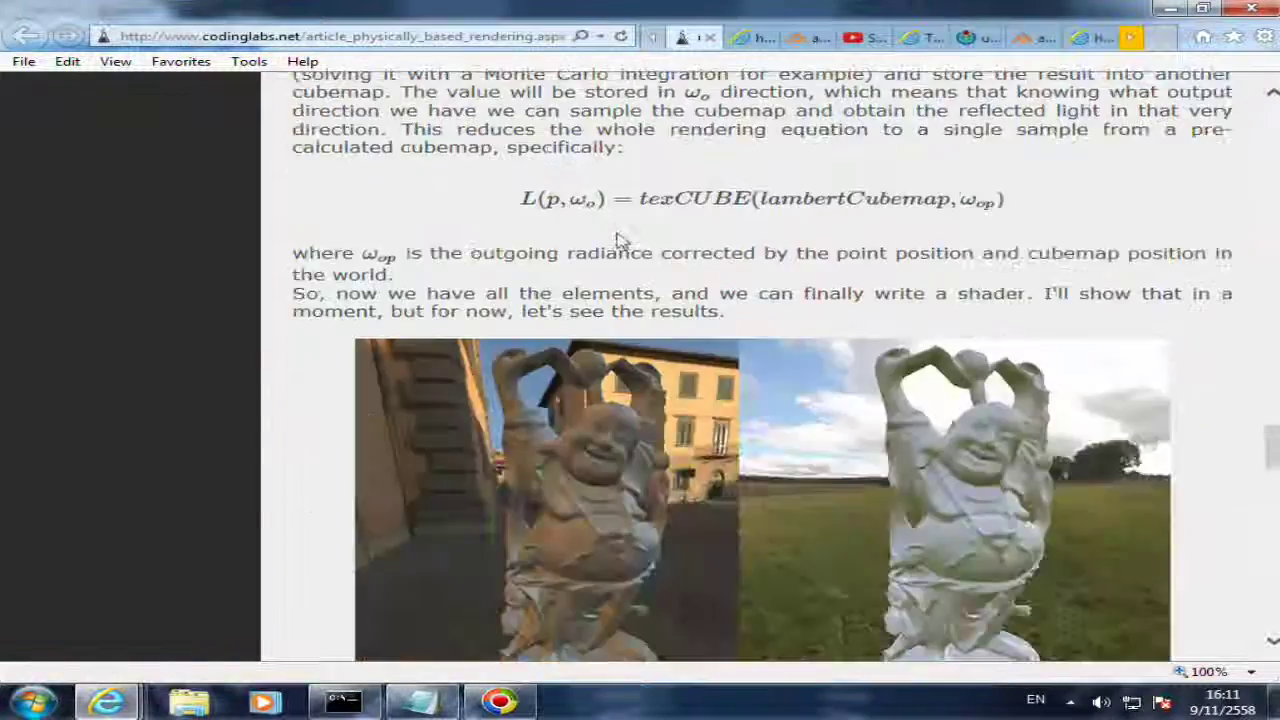
scroll(640, 250, down, 5)
scroll(615, 245, down, 5)
scroll(600, 240, up, 2)
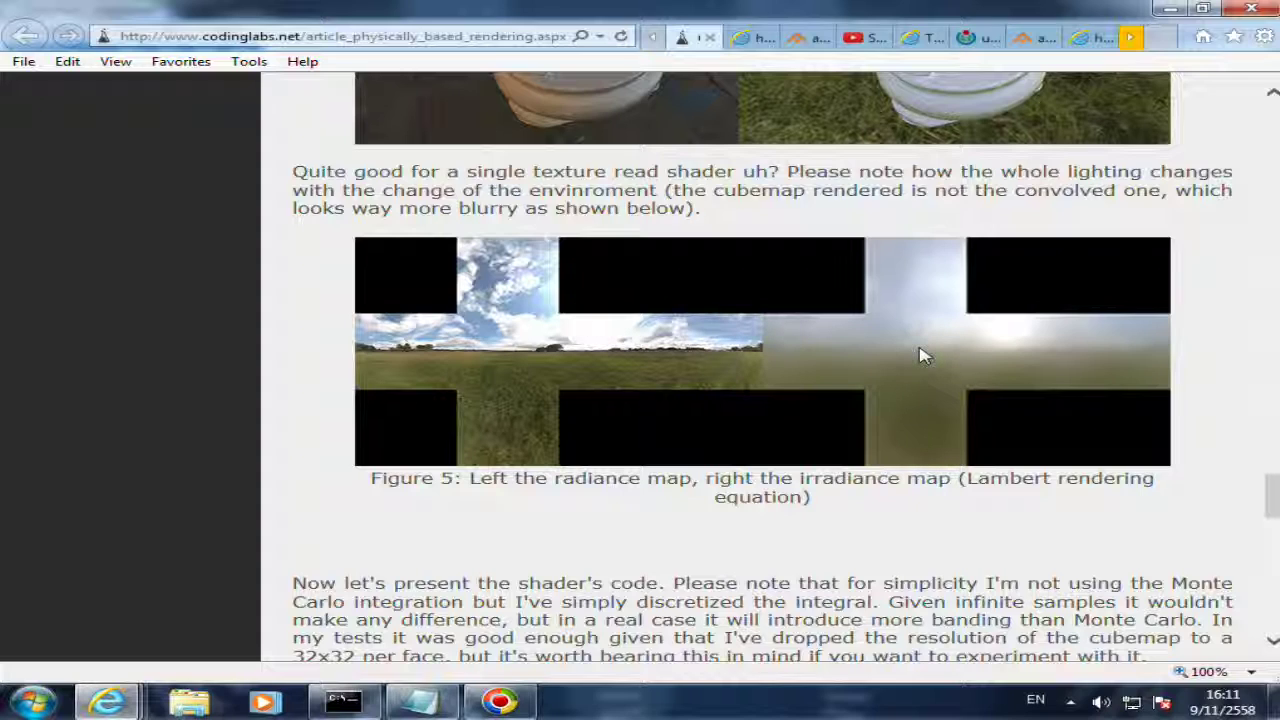
scroll(920, 354, up, 1)
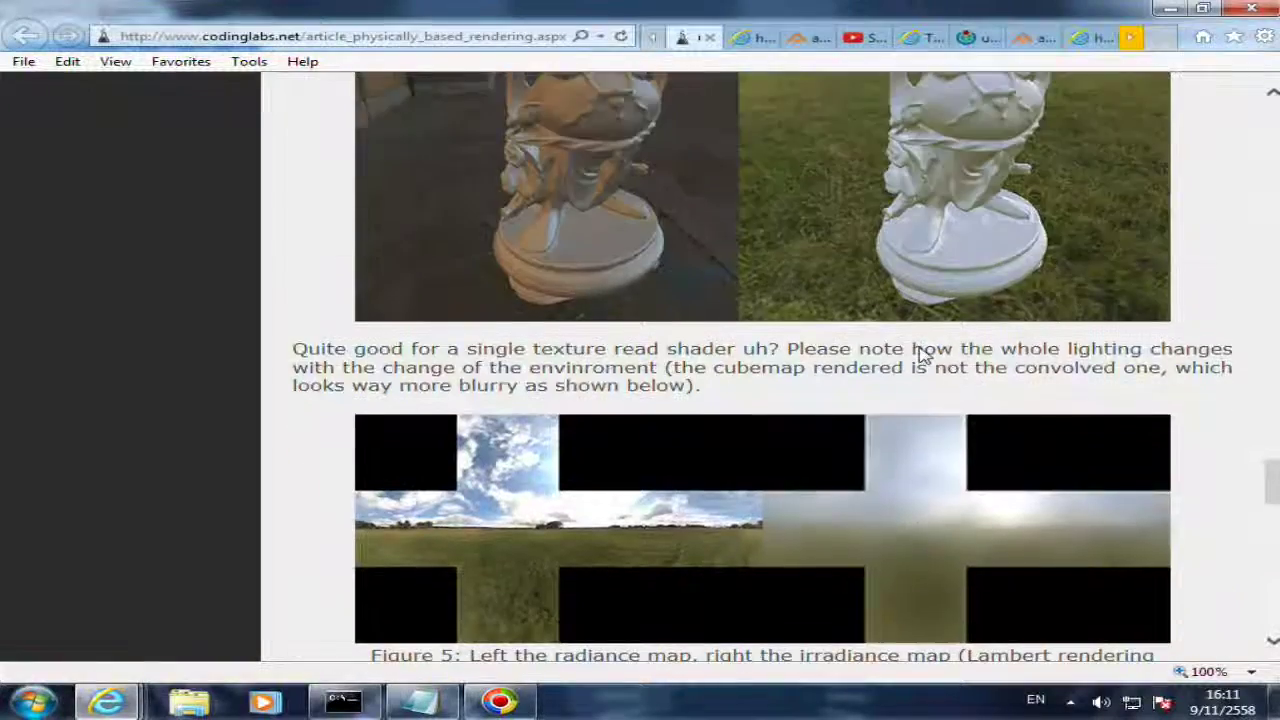
scroll(920, 354, up, 4)
scroll(605, 290, down, 5)
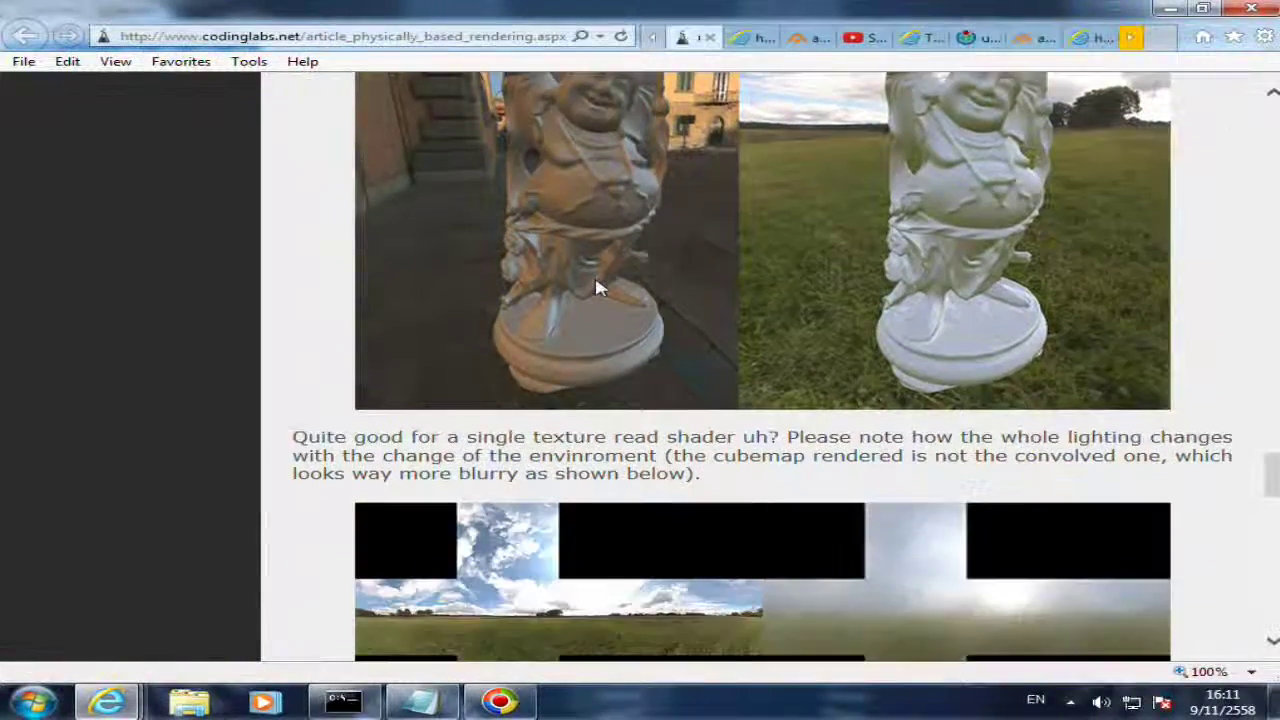
scroll(605, 290, down, 5)
scroll(598, 288, down, 3)
scroll(598, 288, down, 3)
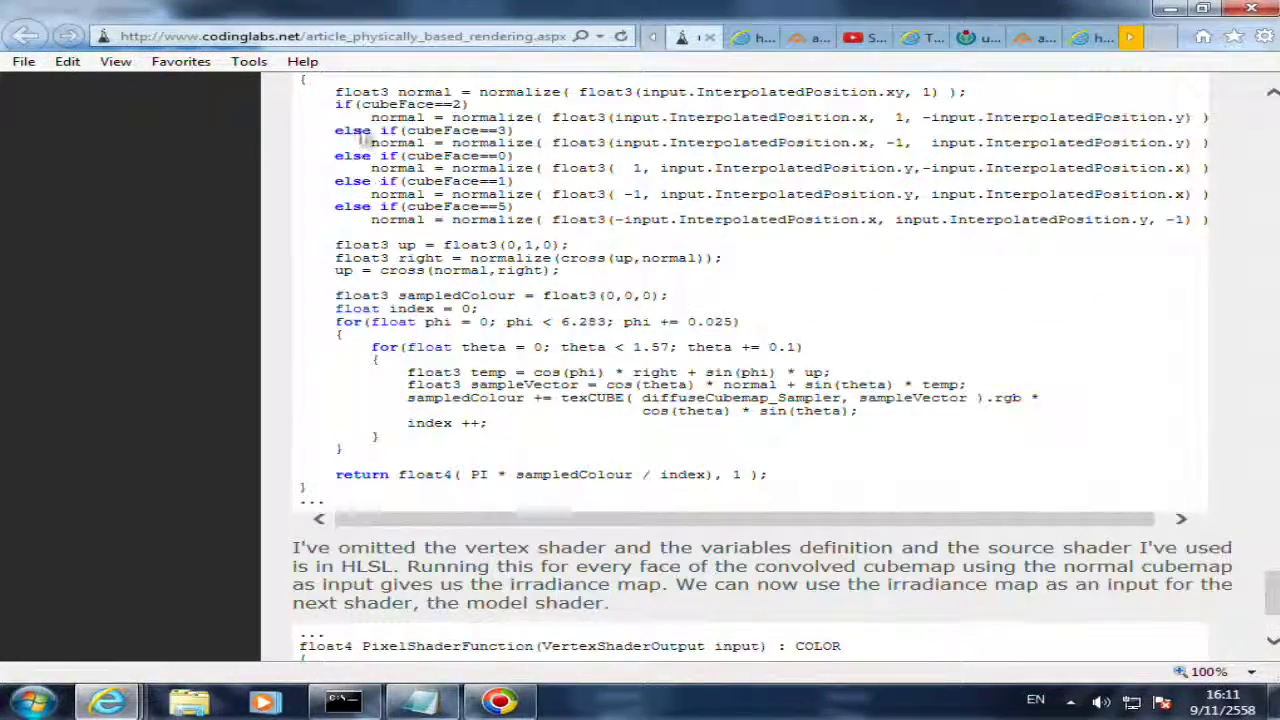
scroll(722, 400, up, 4)
- Read the second shader block and conclusion, ending on the street and grassy-field Buddha renders
scroll(722, 400, down, 3)
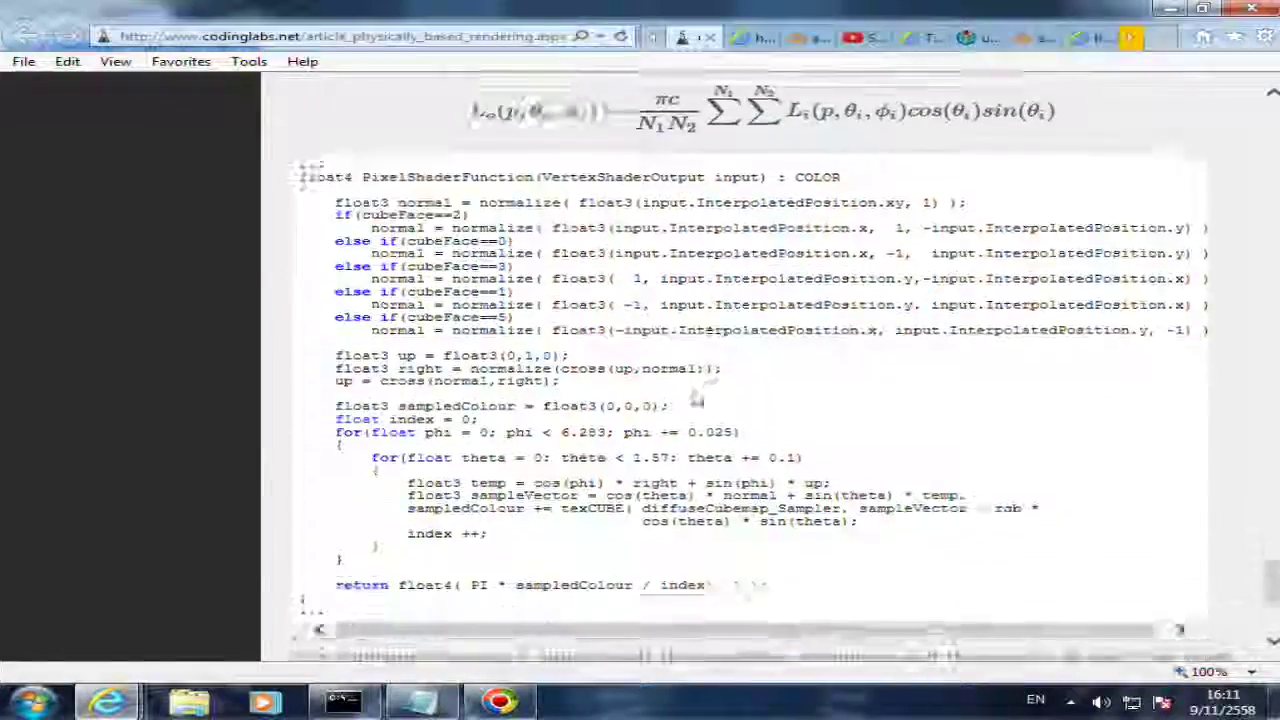
scroll(345, 487, down, 4)
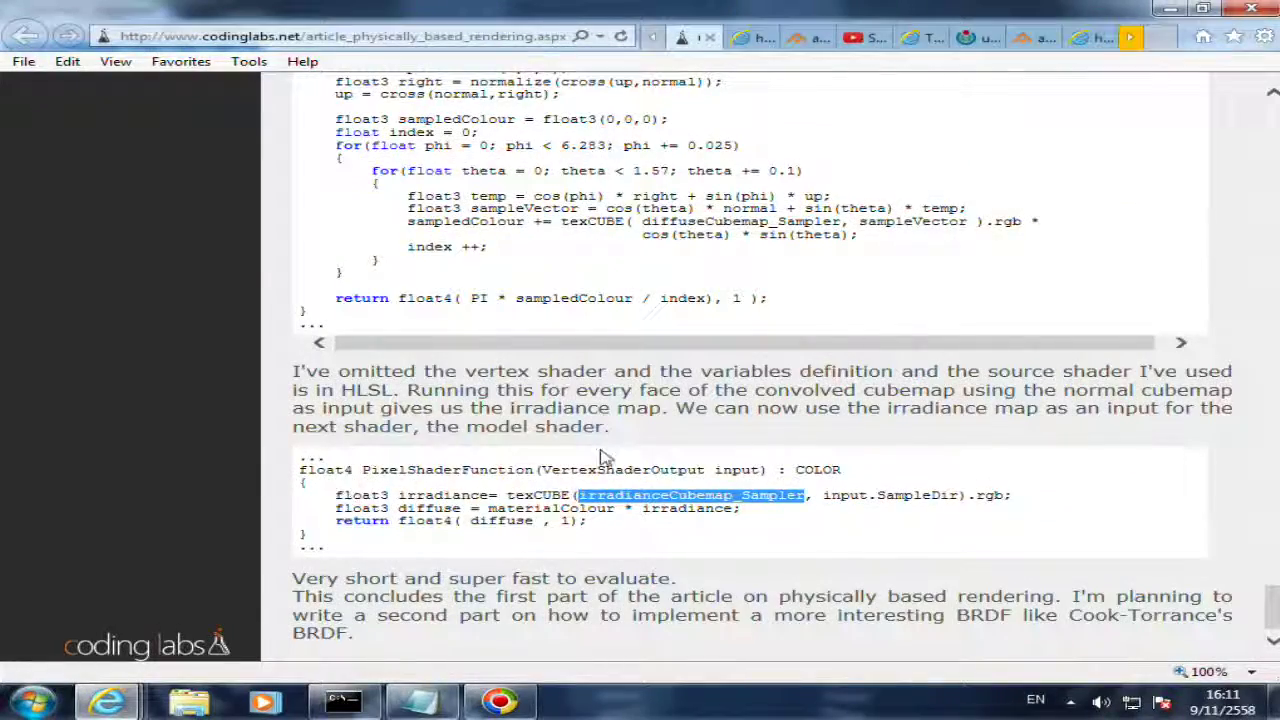
scroll(345, 487, up, 8)
scroll(830, 307, up, 4)
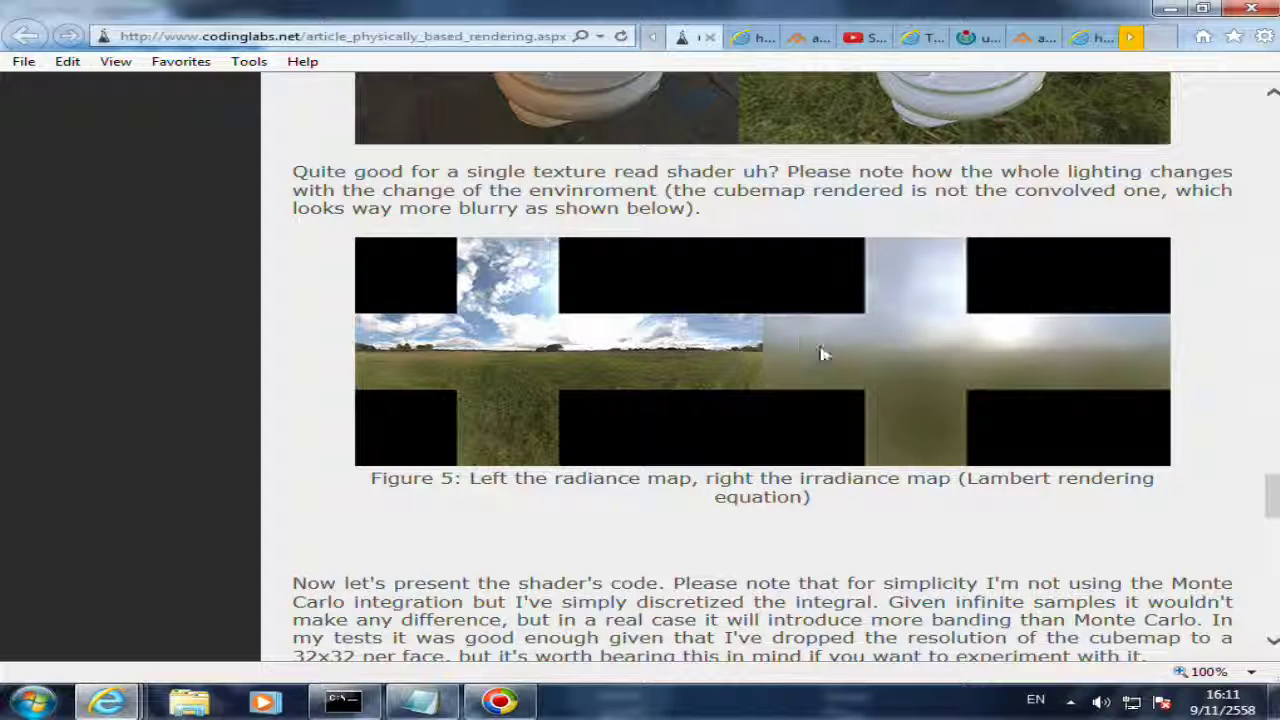
scroll(859, 344, up, 5)
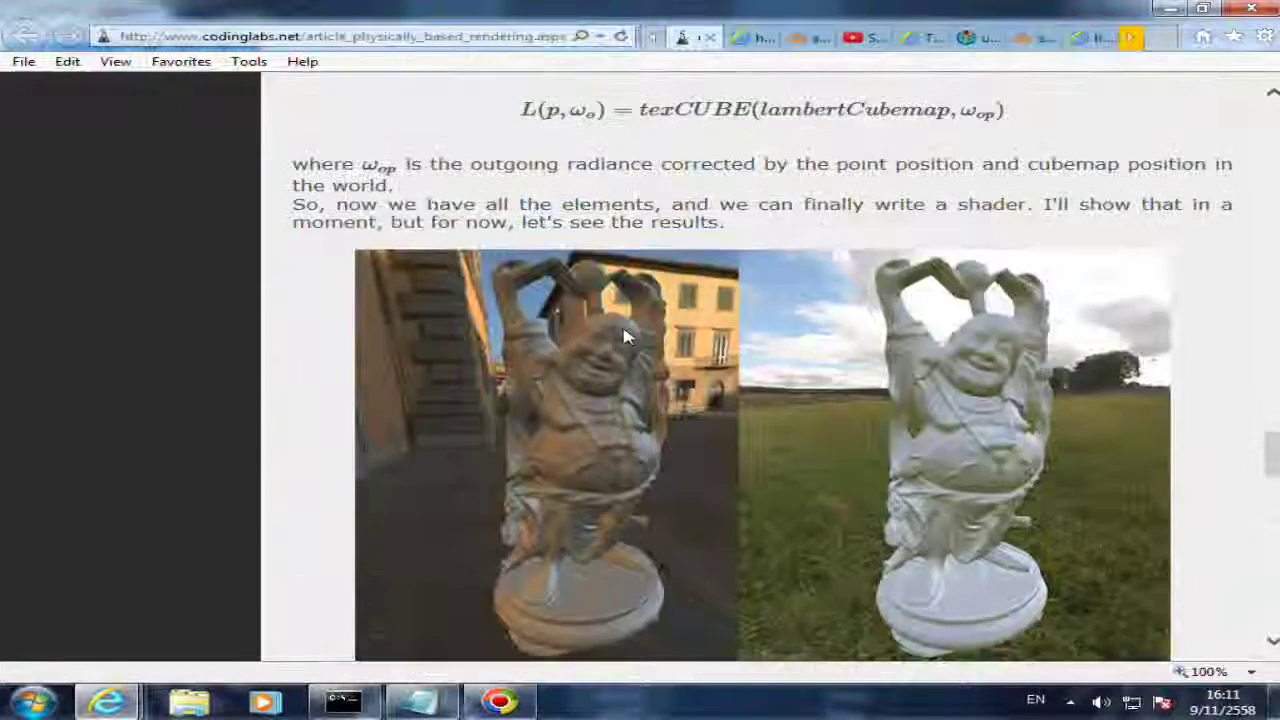
scroll(624, 338, down, 3)
scroll(502, 408, down, 1)
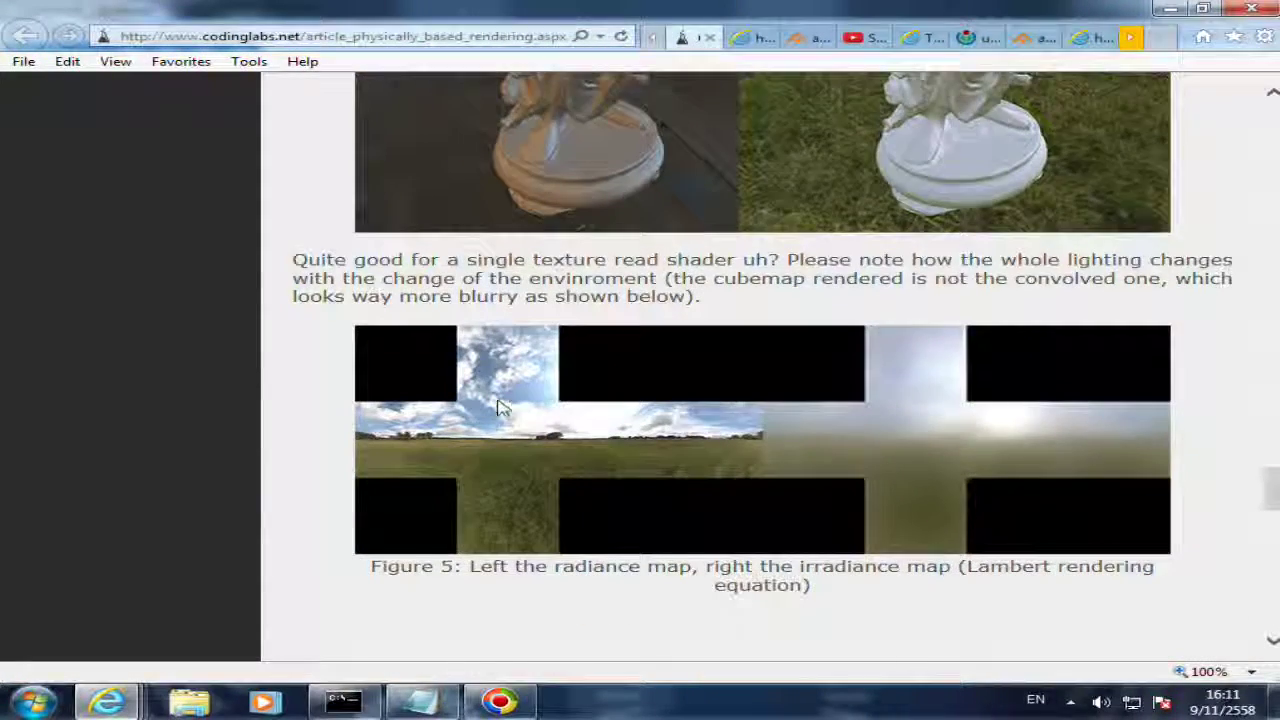
scroll(502, 408, up, 1)
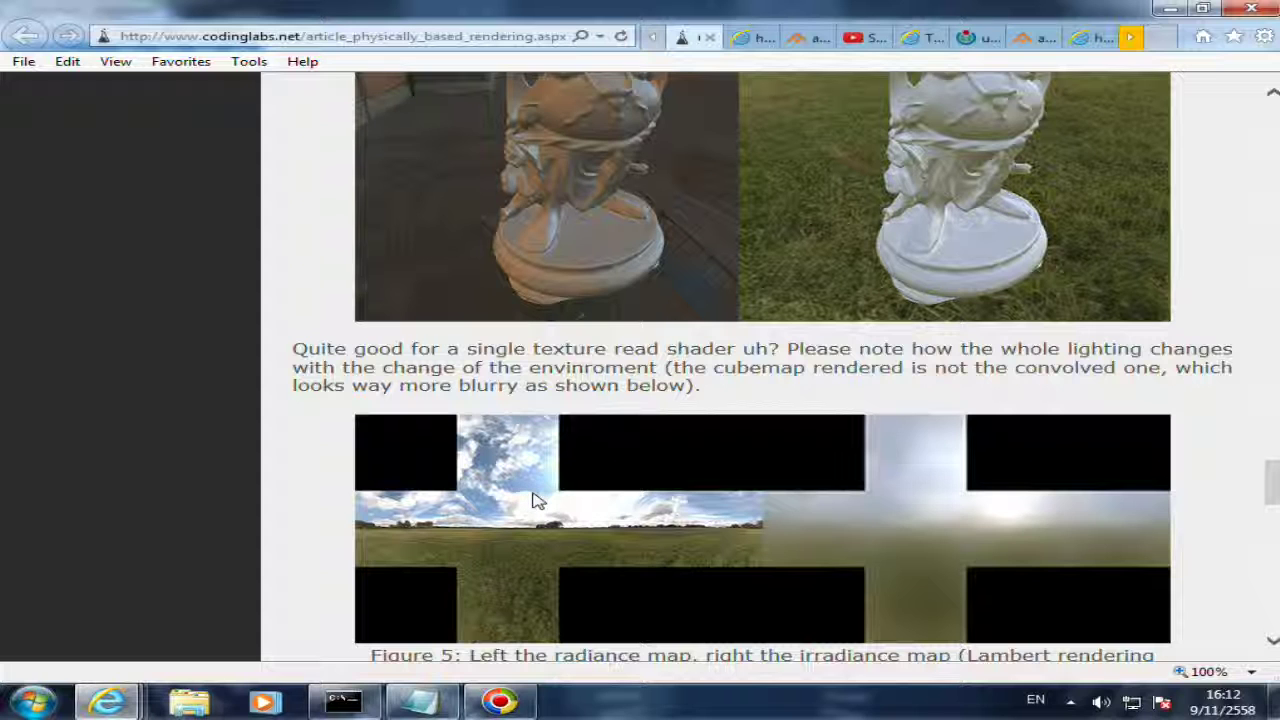
scroll(535, 500, down, 2)
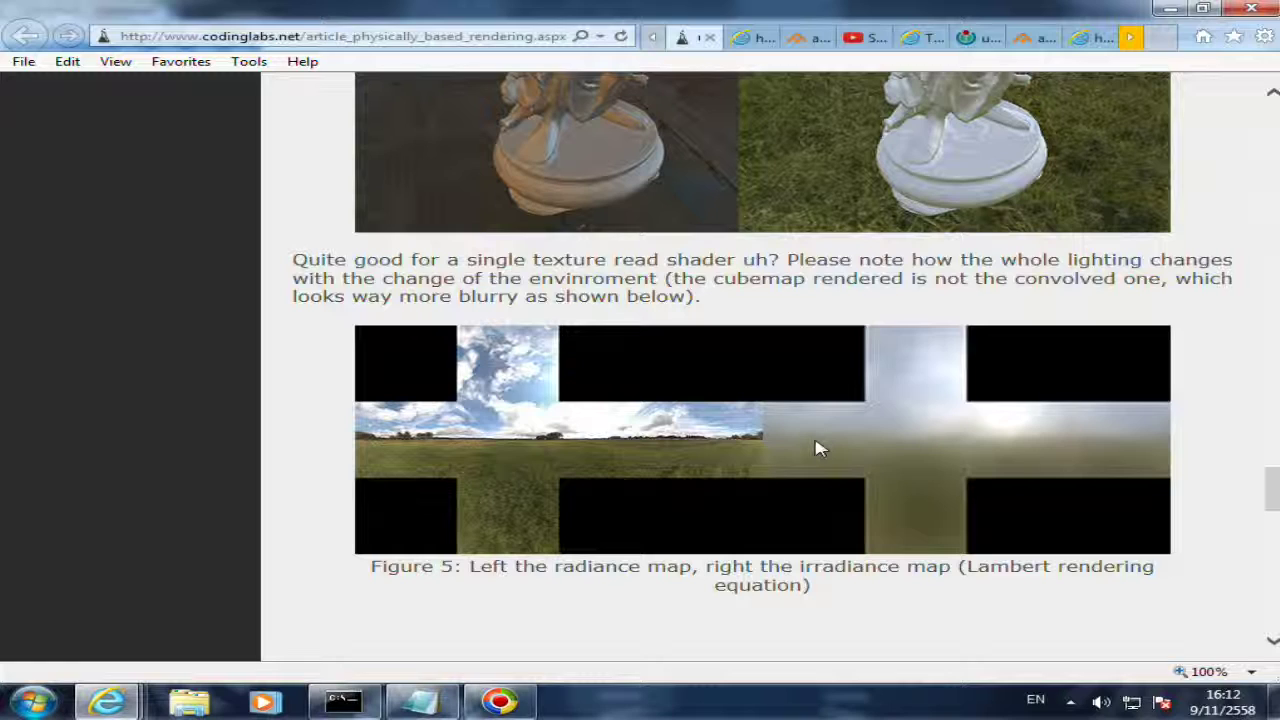
scroll(816, 448, up, 5)
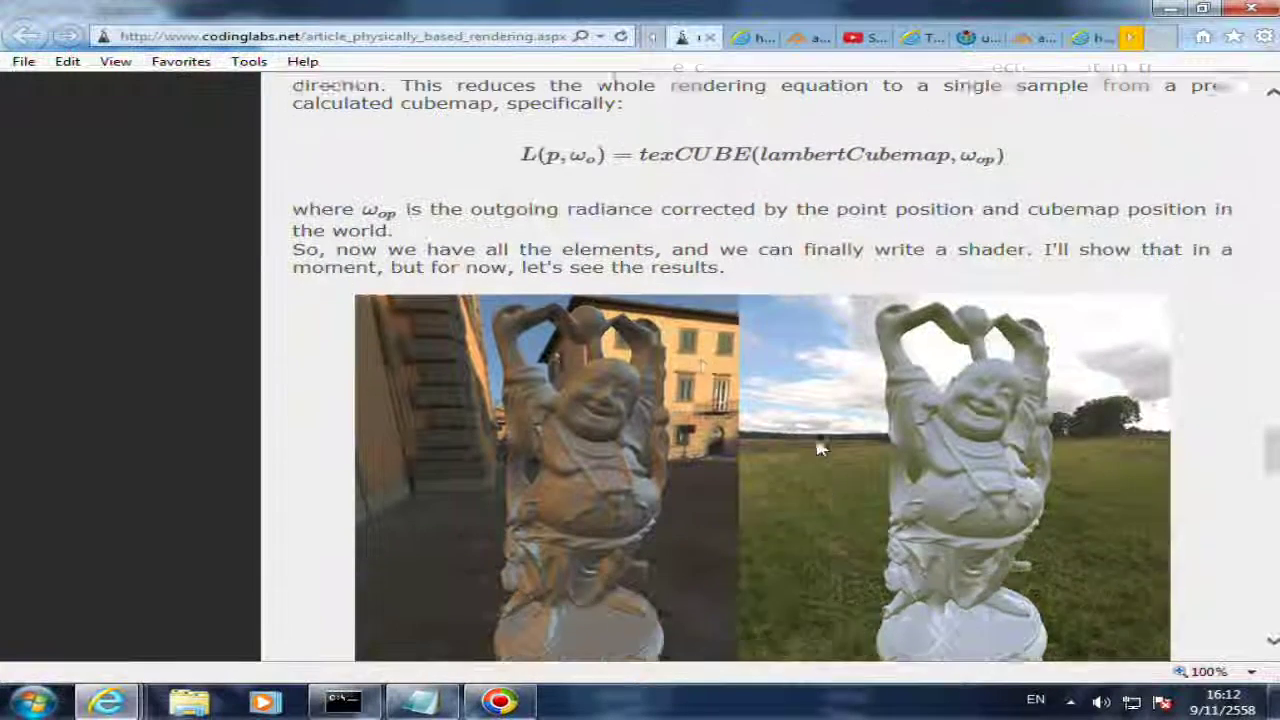
scroll(655, 268, down, 1)
scroll(655, 268, down, 1)
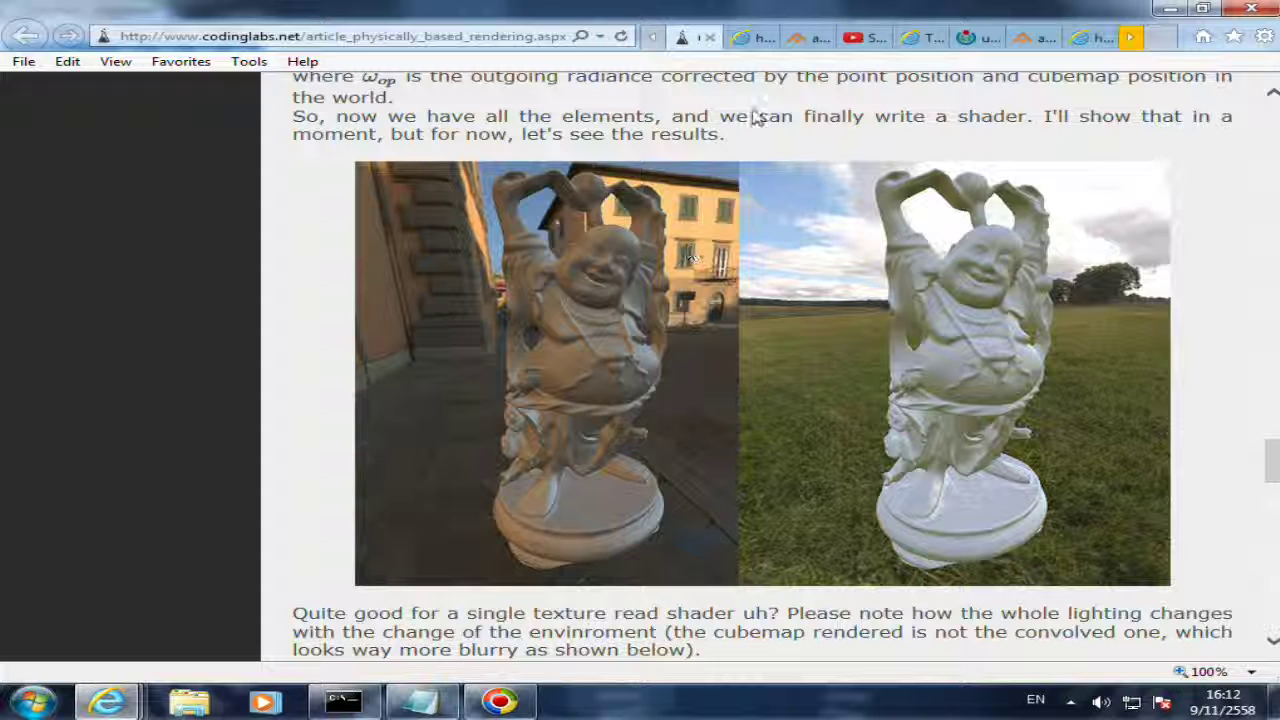
- In the exam guideline, open the cook_torrance article link in a new tab
click(666, 40)
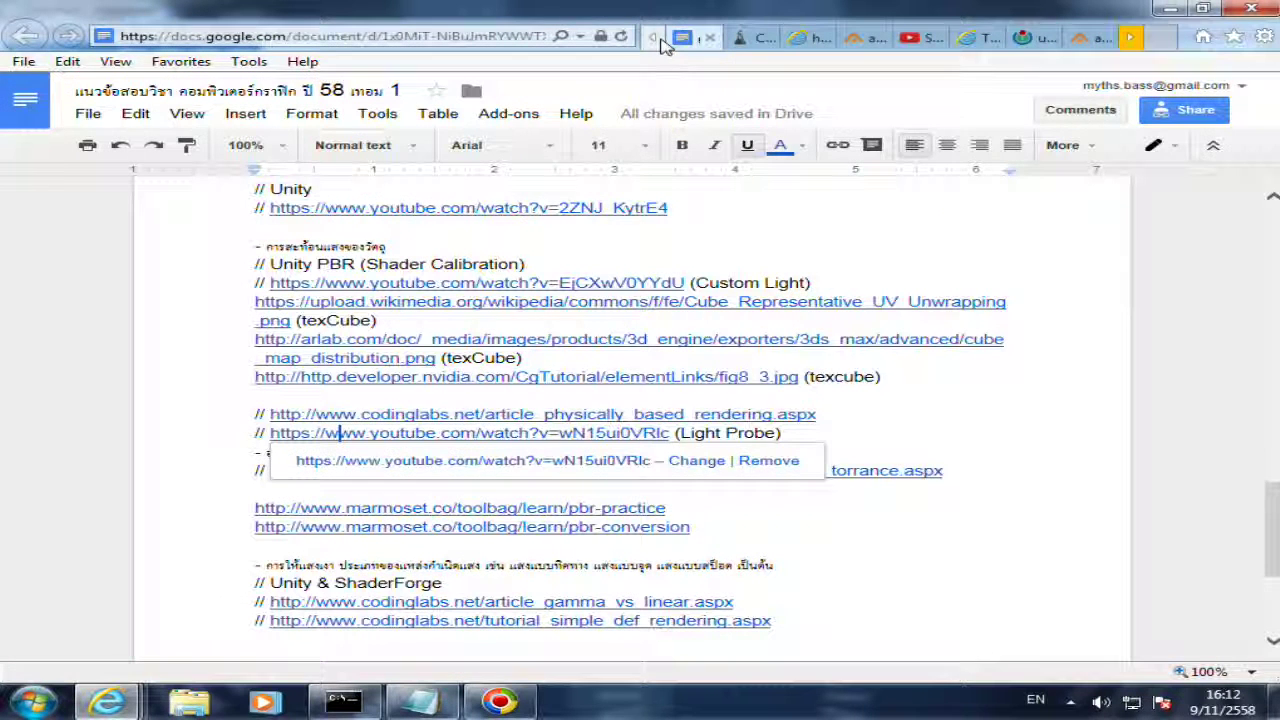
click(198, 424)
scroll(198, 424, down, 1)
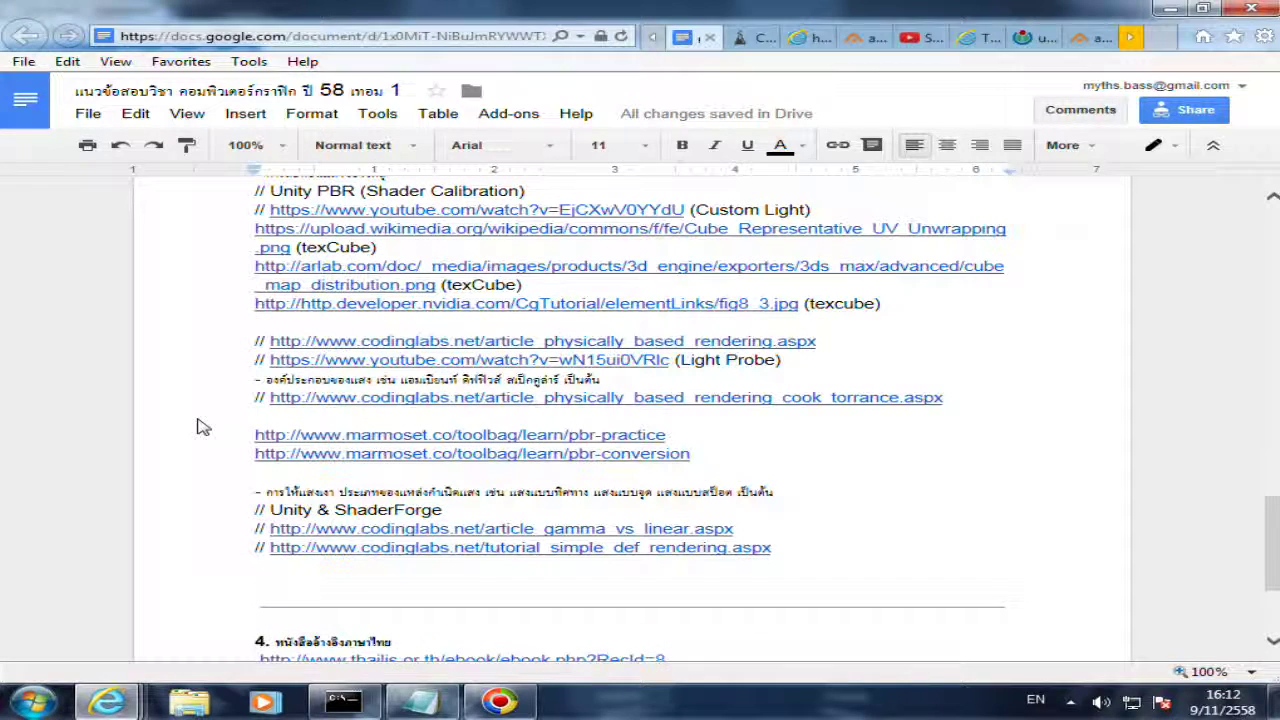
click(433, 405)
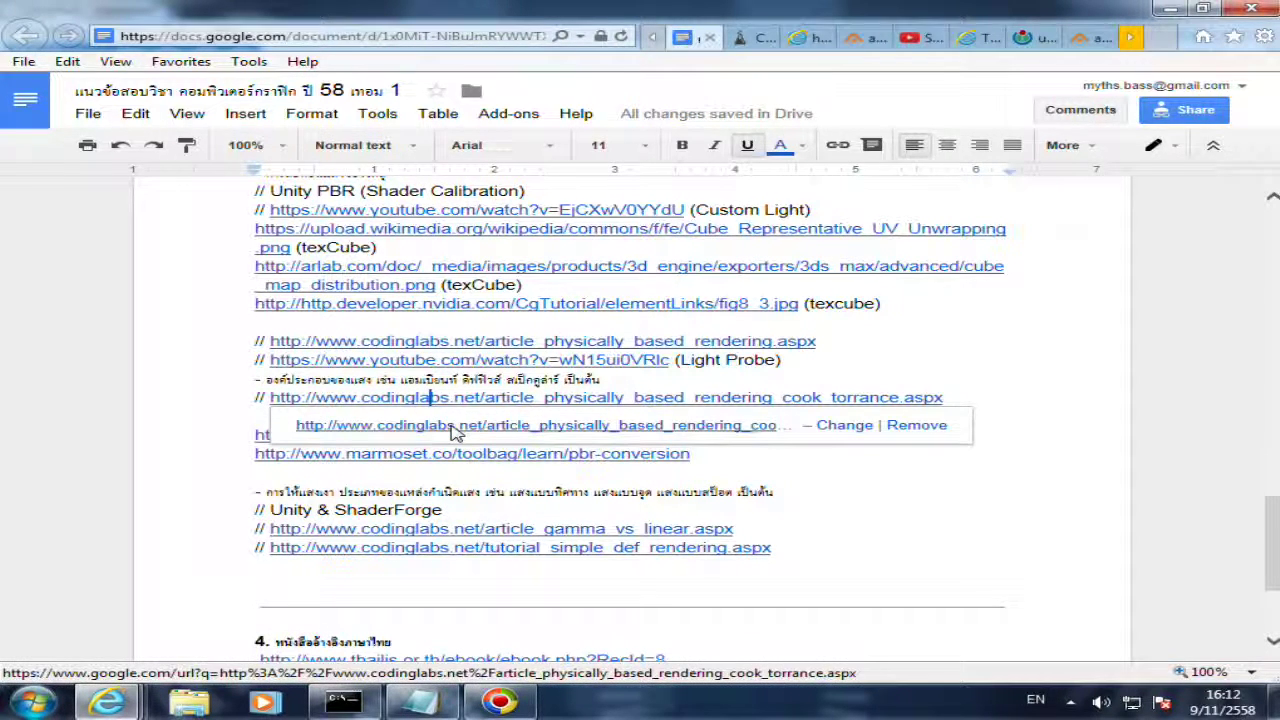
click(452, 427)
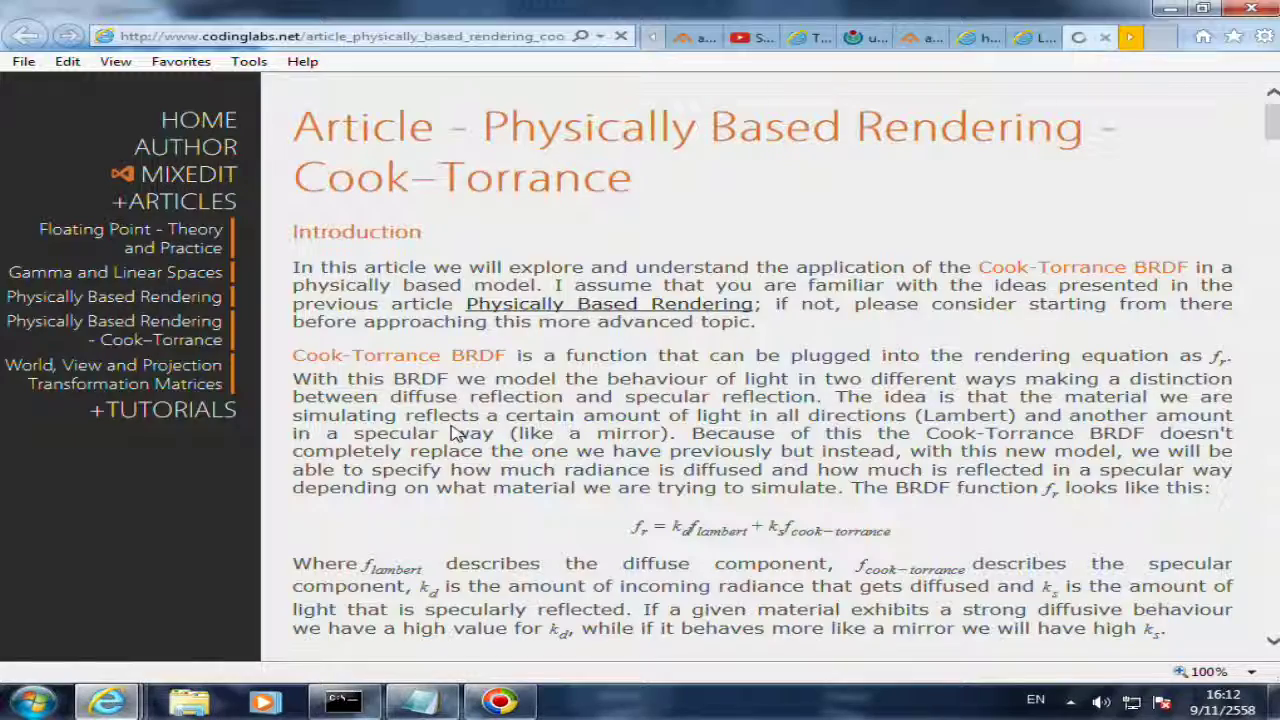
- Scroll down through the Cook-Torrance article's introduction and renders
scroll(452, 432, down, 3)
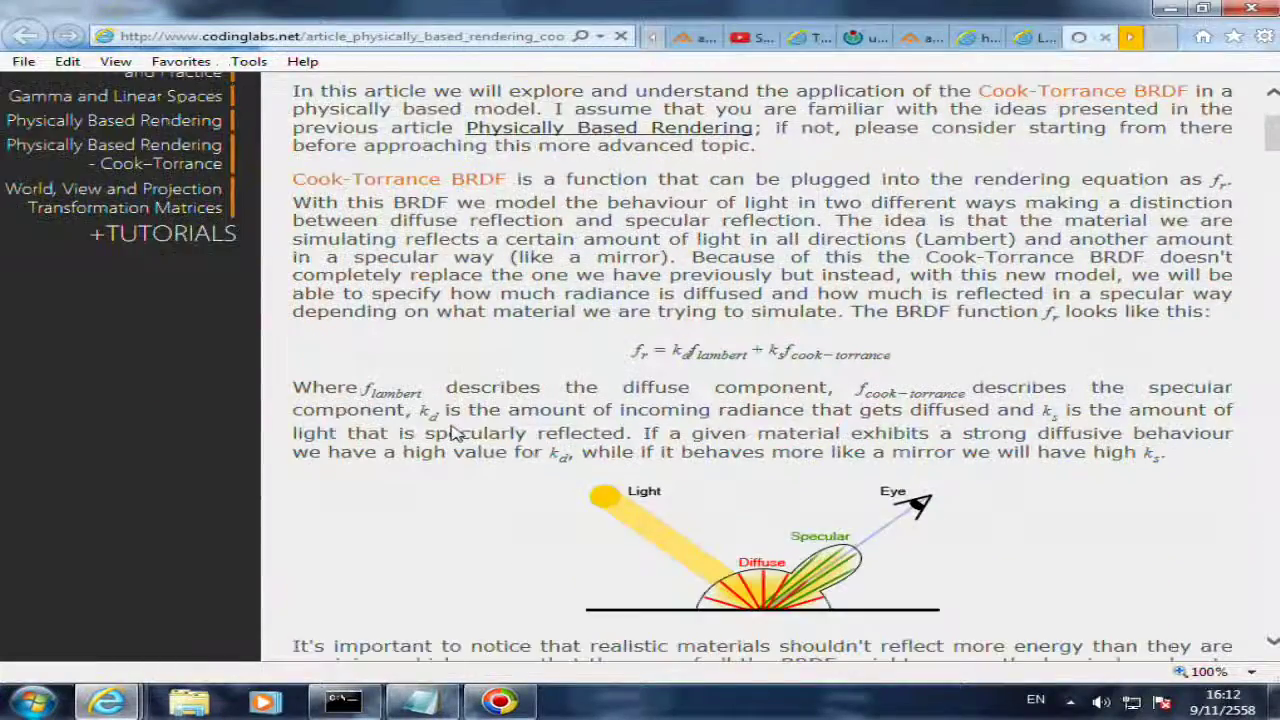
scroll(492, 432, down, 3)
scroll(745, 368, down, 3)
scroll(760, 350, down, 2)
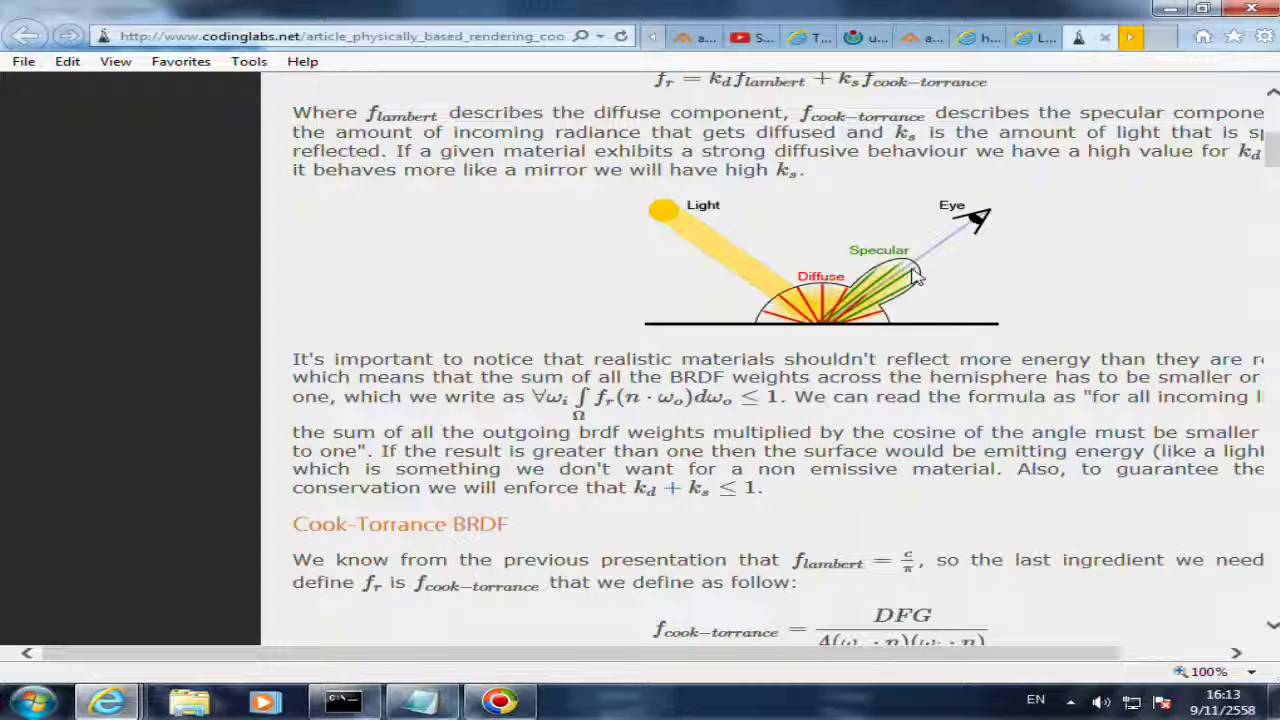
scroll(728, 243, down, 5)
scroll(728, 243, down, 5)
scroll(728, 243, down, 5)
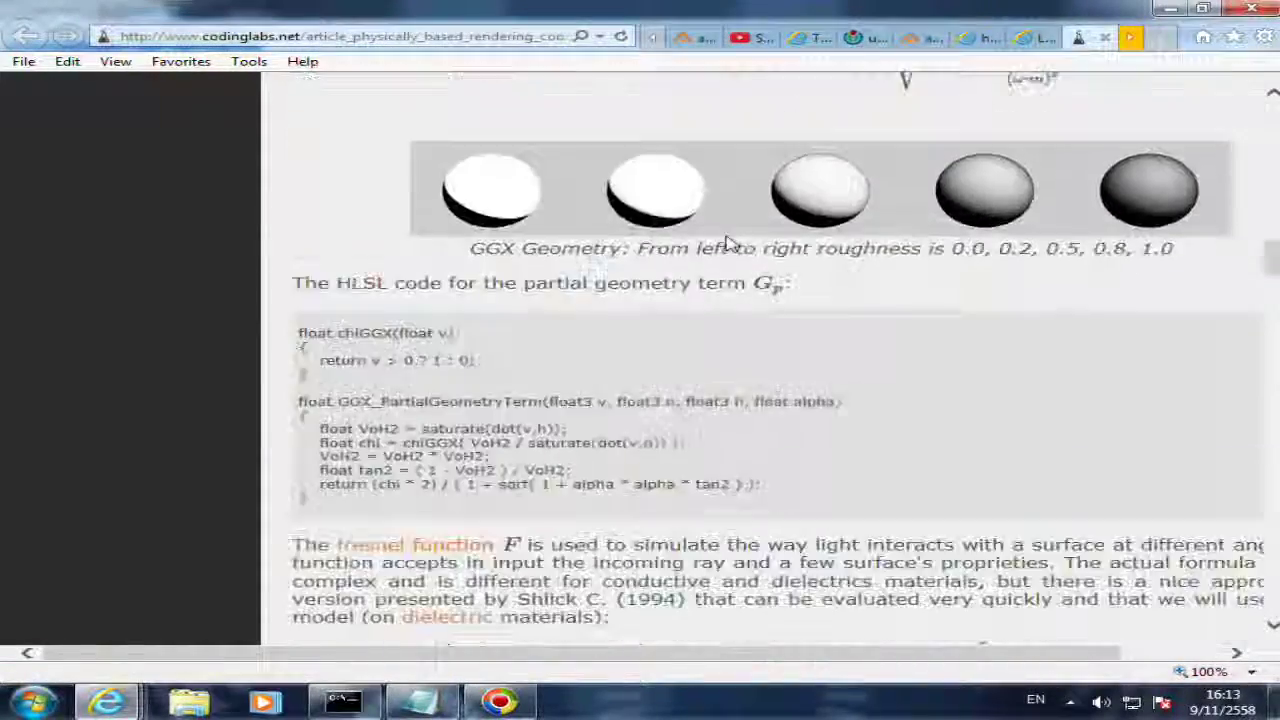
scroll(728, 243, down, 5)
scroll(728, 243, down, 5)
scroll(728, 243, down, 5)
scroll(728, 243, down, 5)
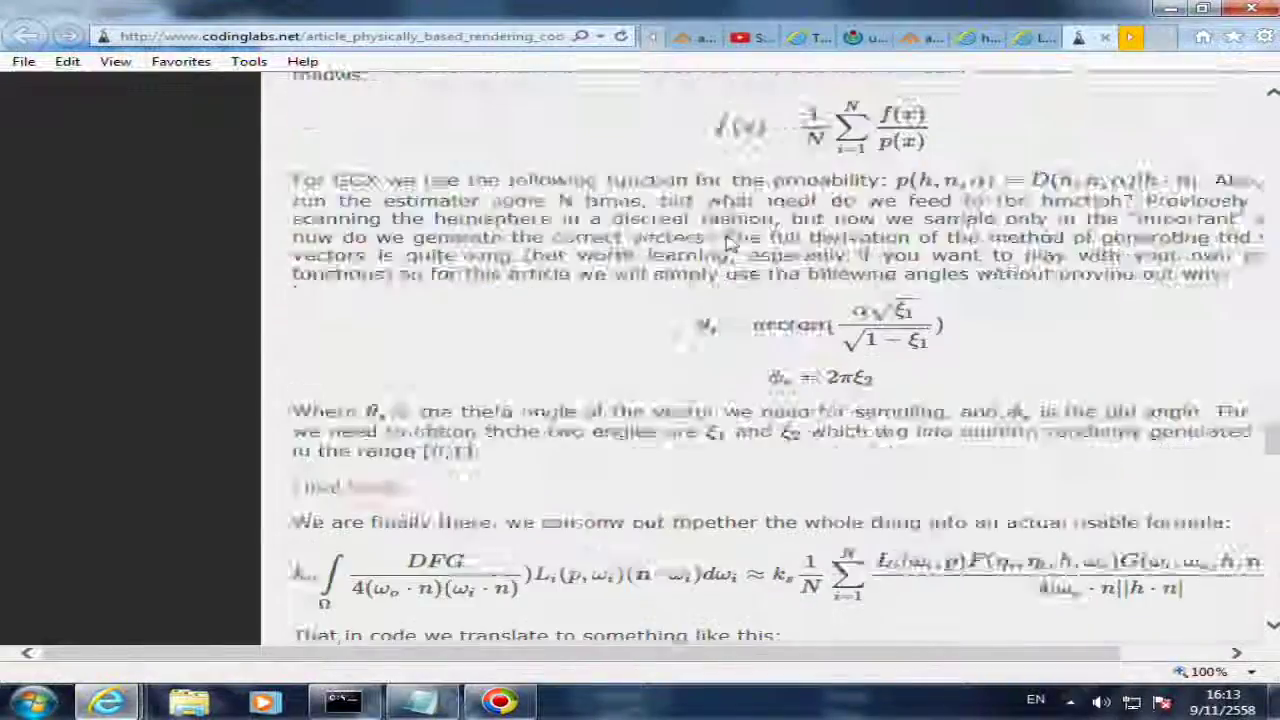
scroll(728, 243, down, 5)
scroll(728, 243, down, 5)
scroll(728, 243, down, 3)
scroll(728, 243, down, 2)
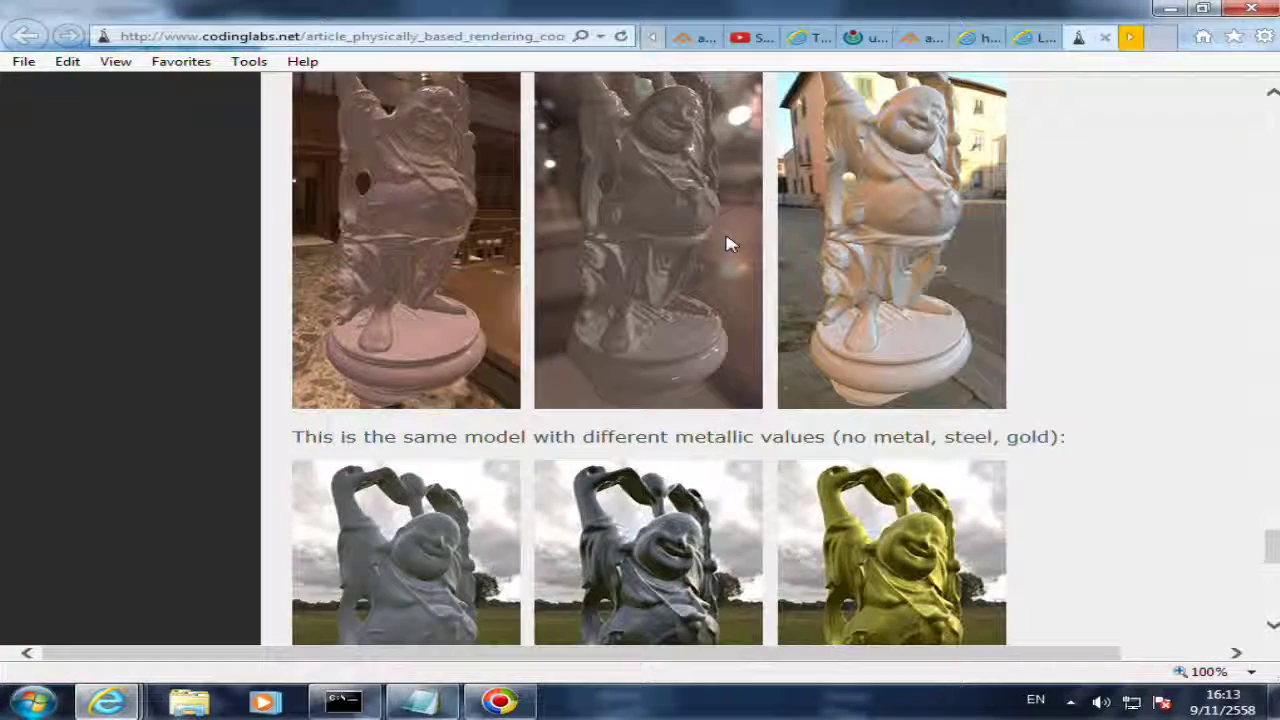
scroll(728, 243, up, 1)
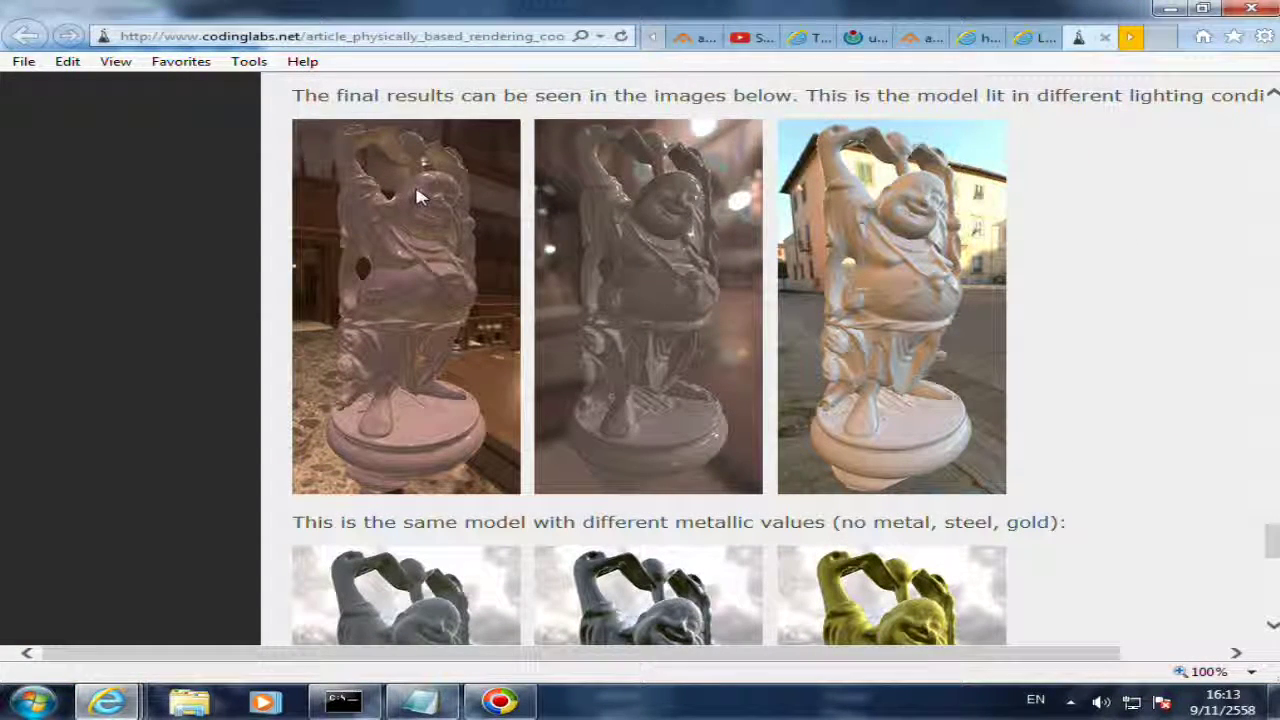
- Review the article's later sections, then scroll back up to the BRDF equation
scroll(417, 194, down, 2)
scroll(417, 194, down, 1)
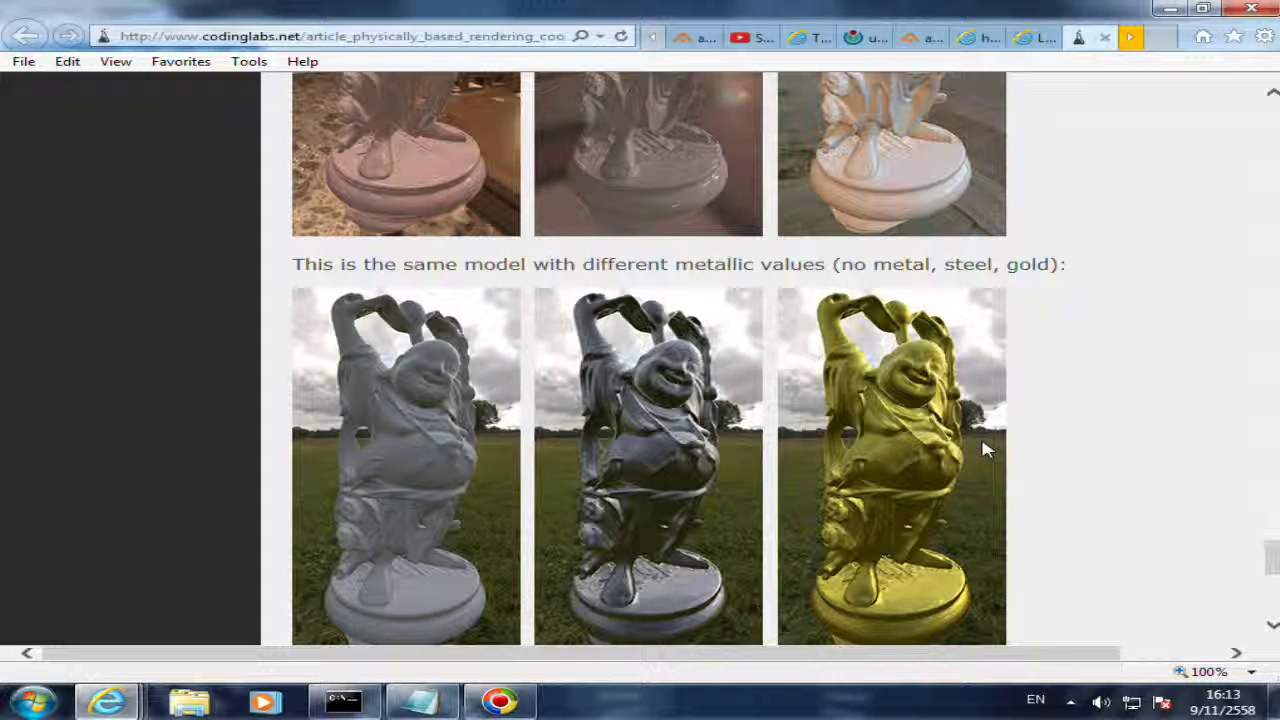
scroll(903, 420, down, 1)
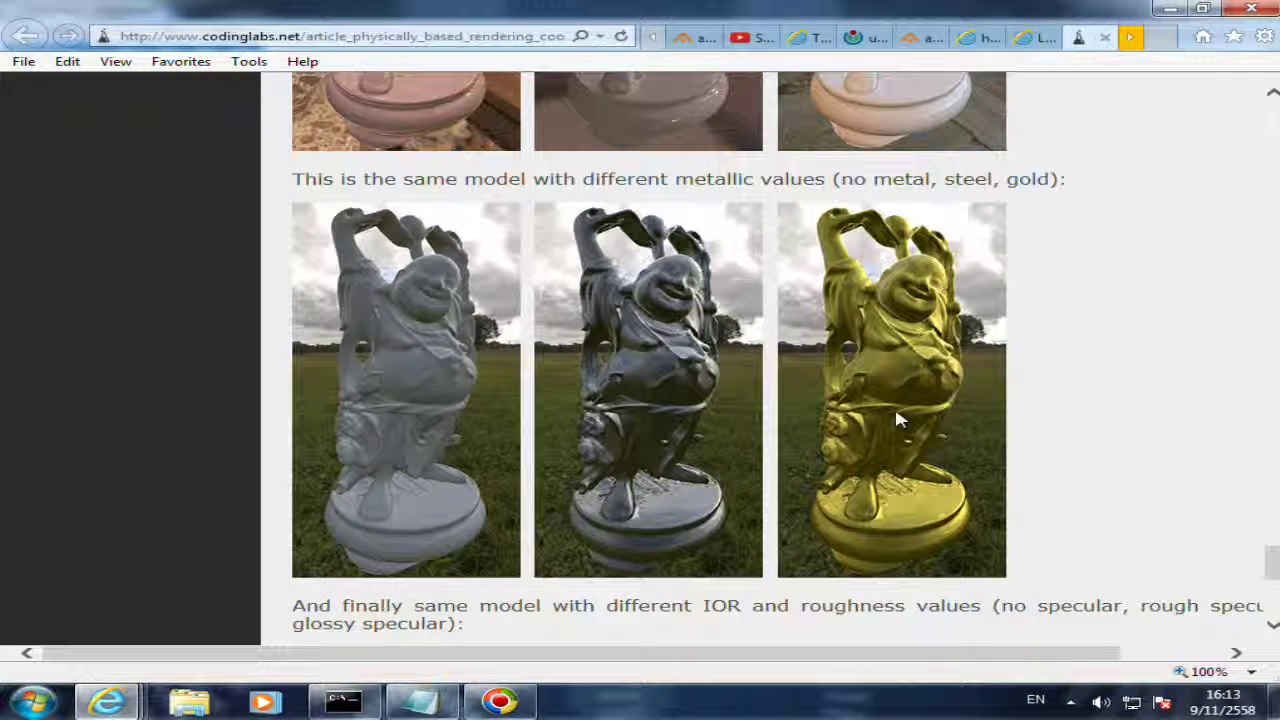
scroll(896, 418, down, 5)
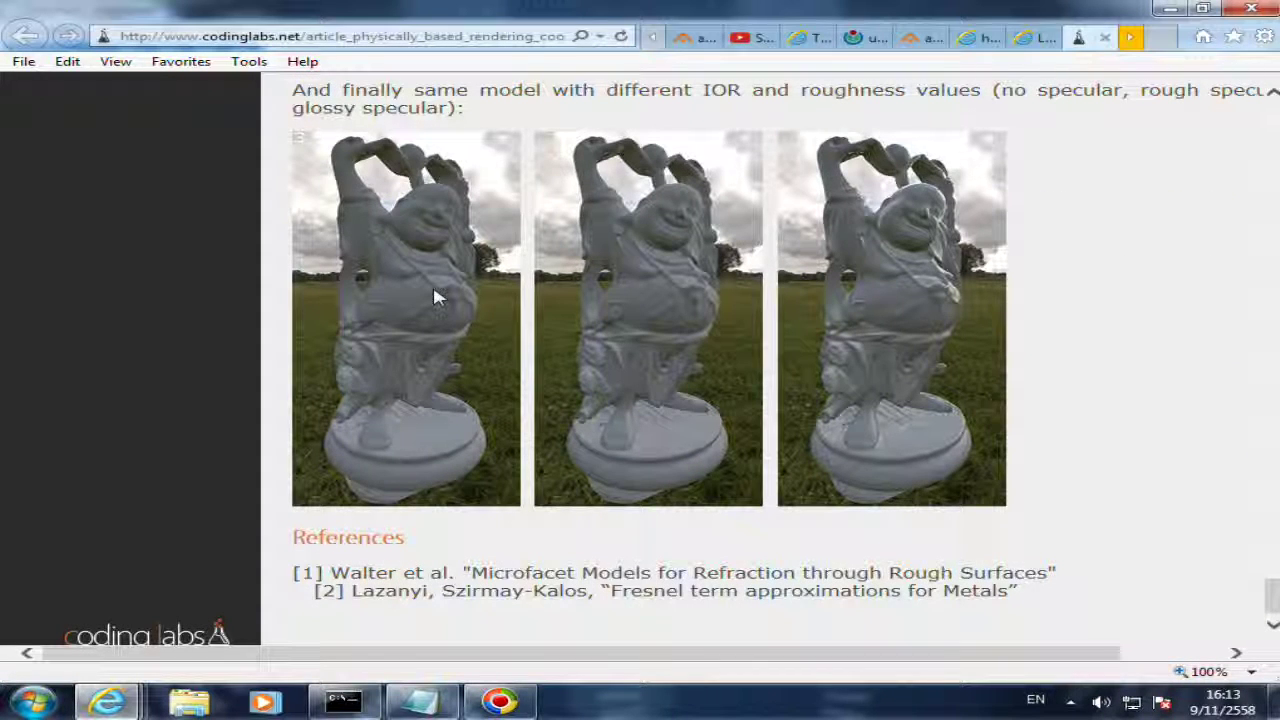
scroll(432, 296, up, 3)
scroll(432, 296, down, 1)
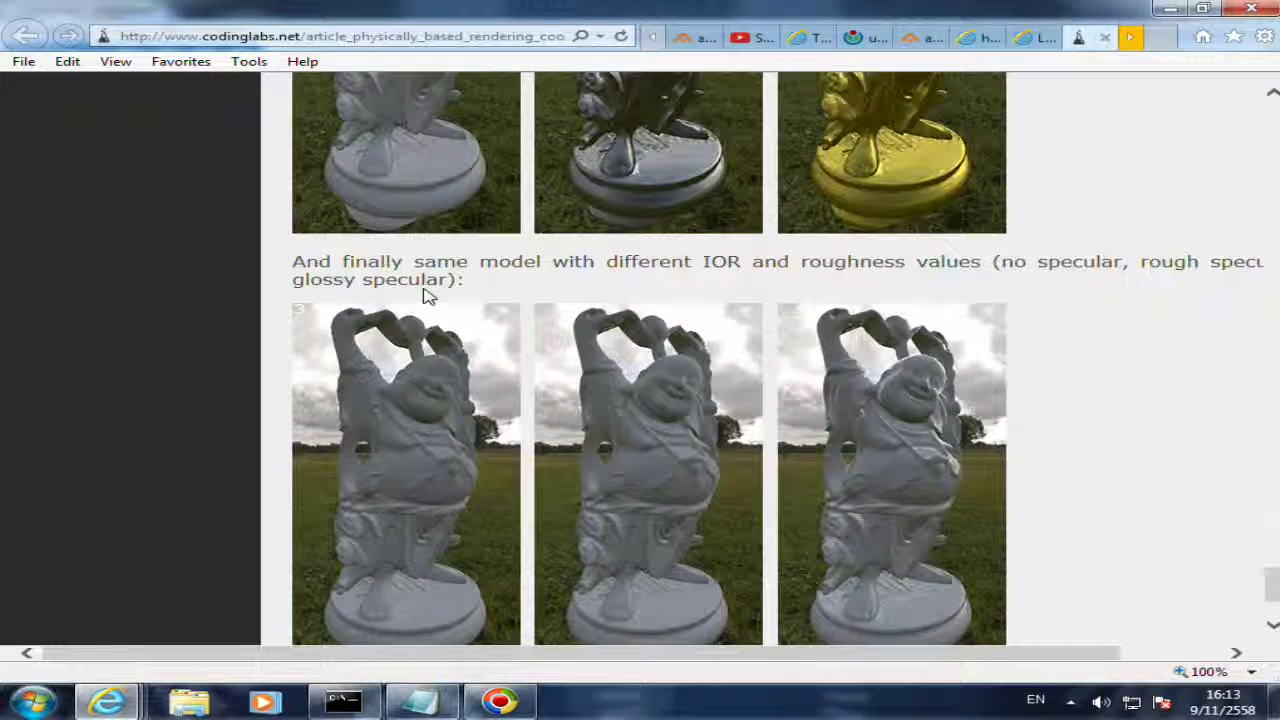
scroll(426, 286, up, 3)
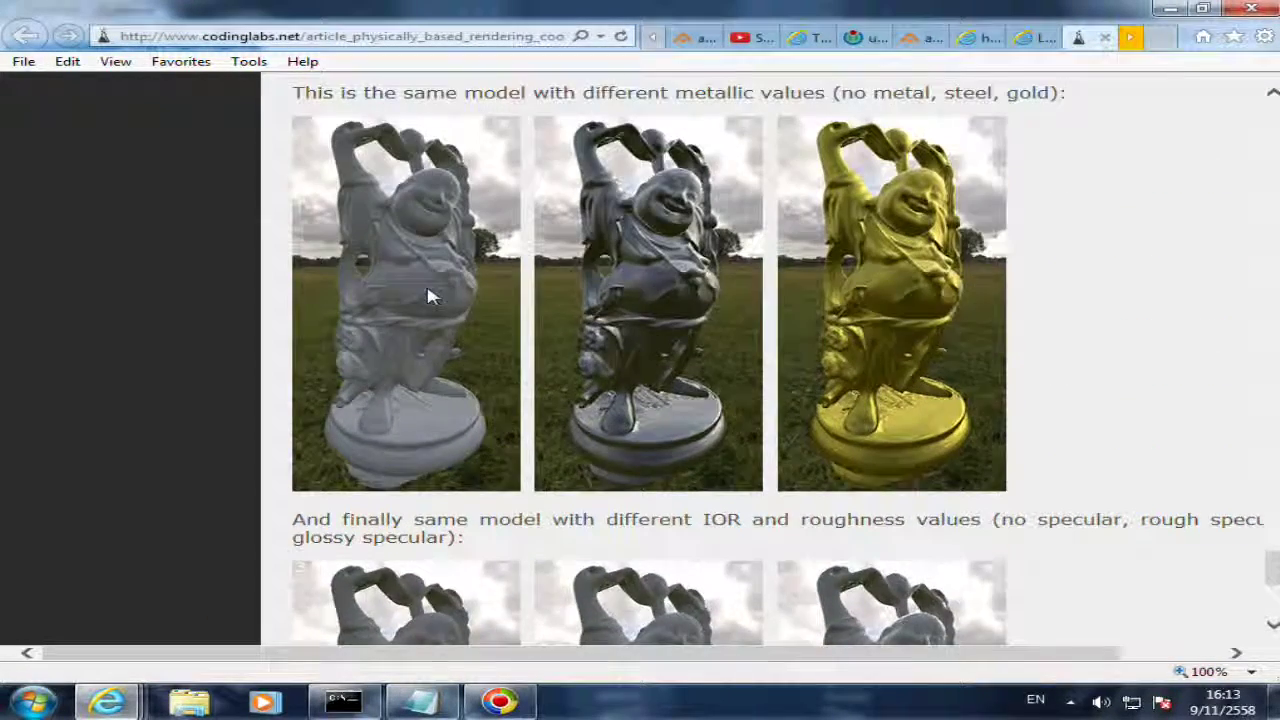
scroll(426, 286, up, 4)
scroll(944, 170, up, 3)
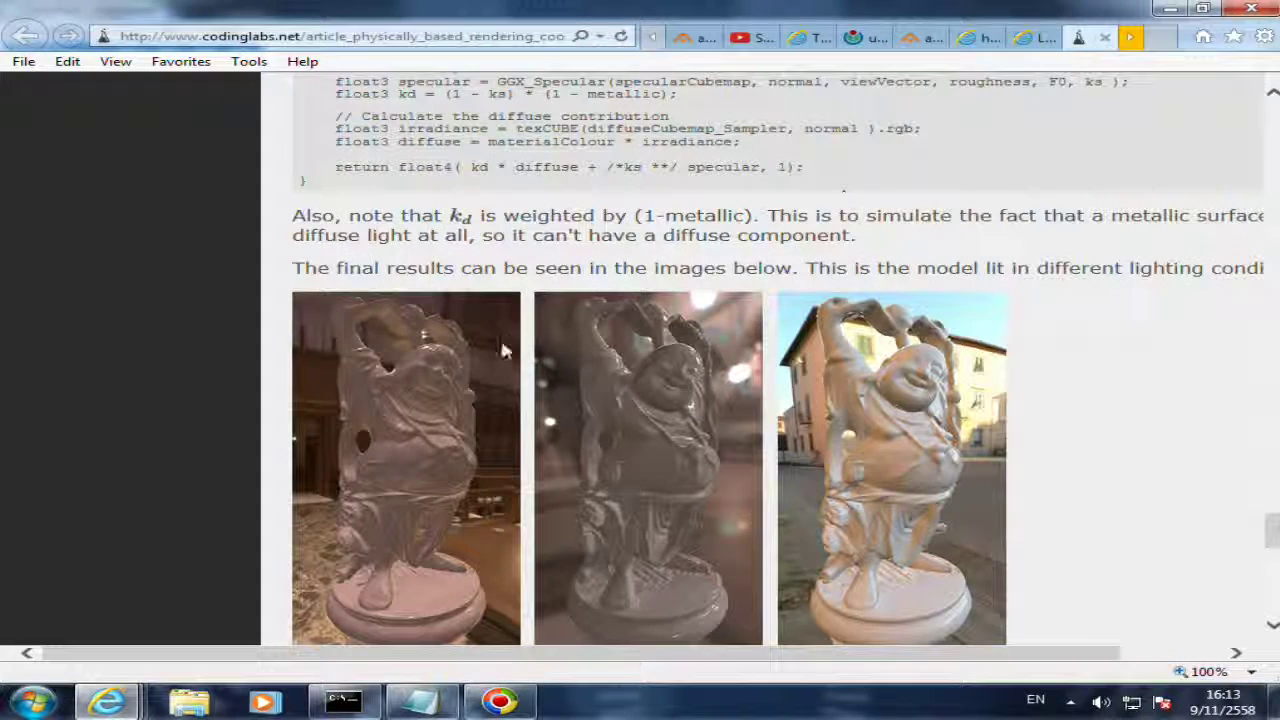
scroll(455, 383, down, 3)
scroll(455, 383, down, 6)
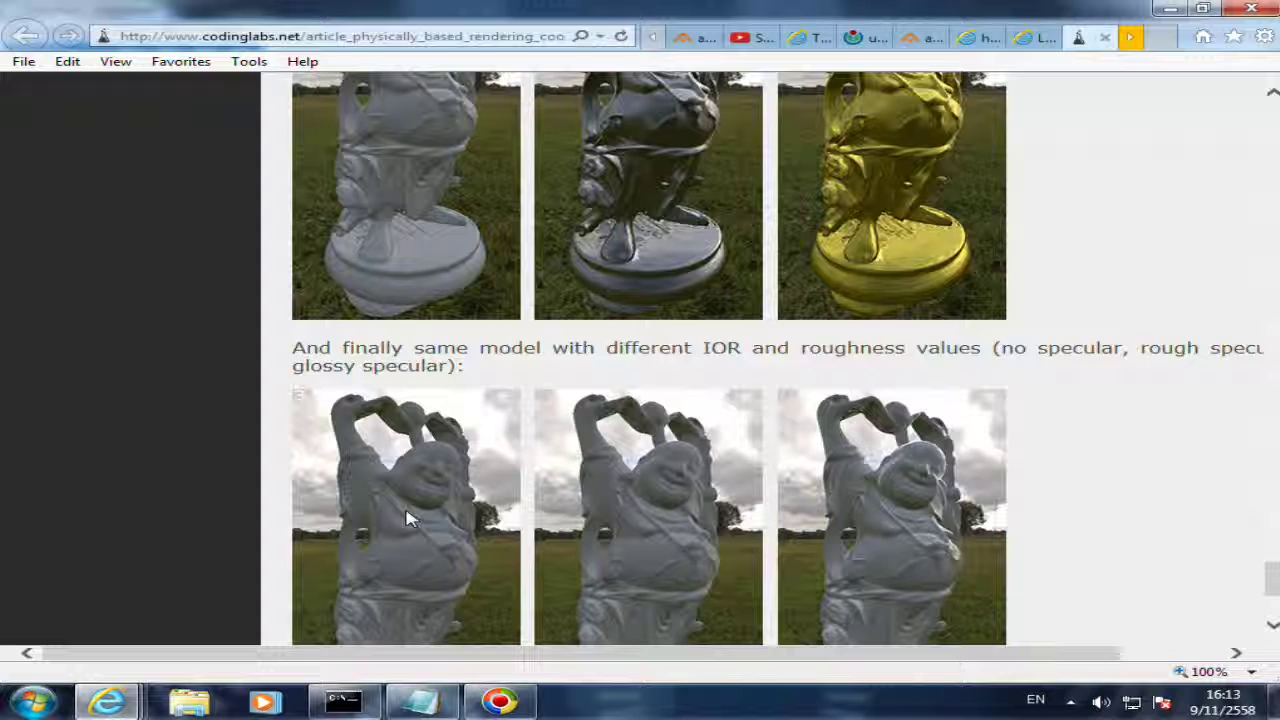
scroll(410, 515, up, 5)
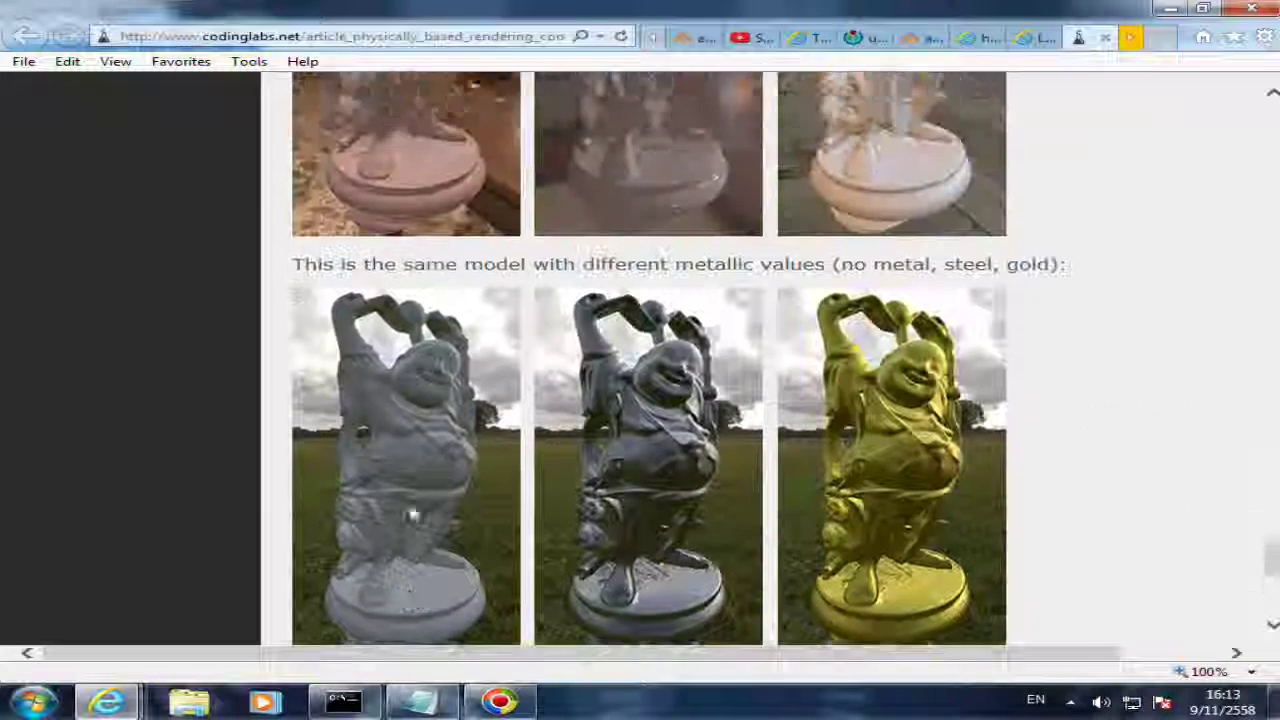
scroll(394, 249, down, 6)
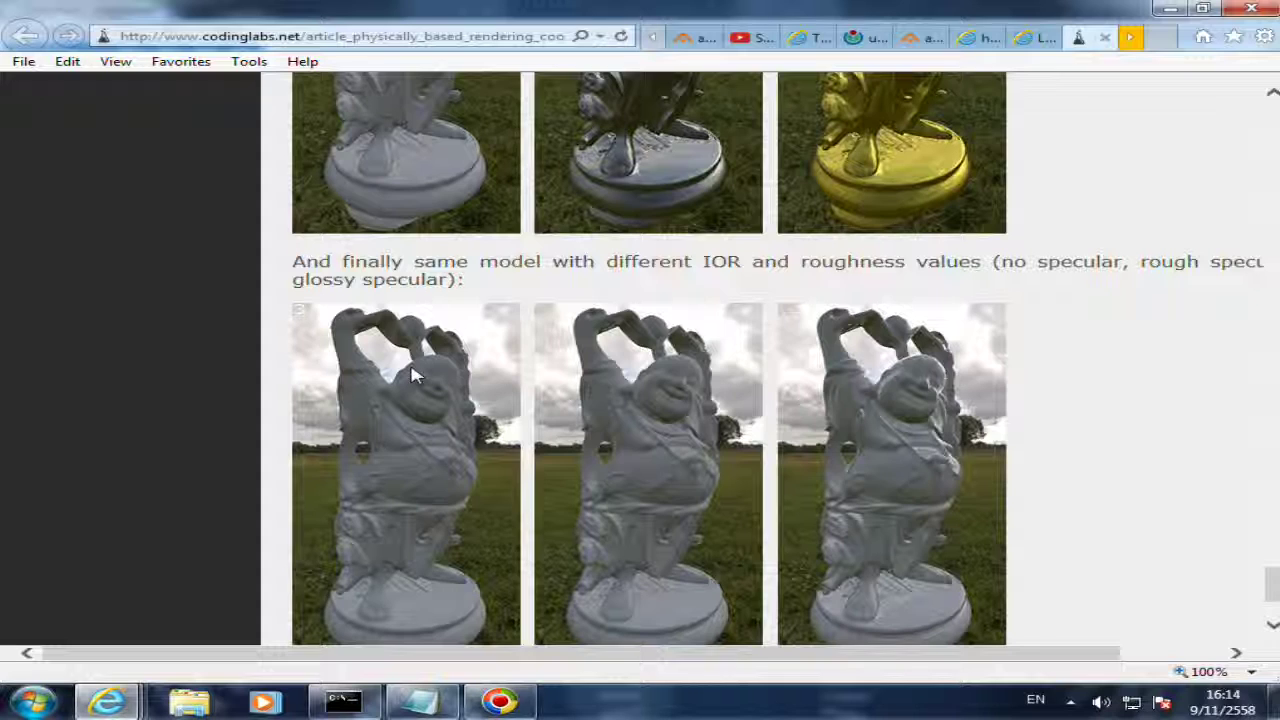
scroll(415, 375, up, 3)
scroll(415, 375, up, 5)
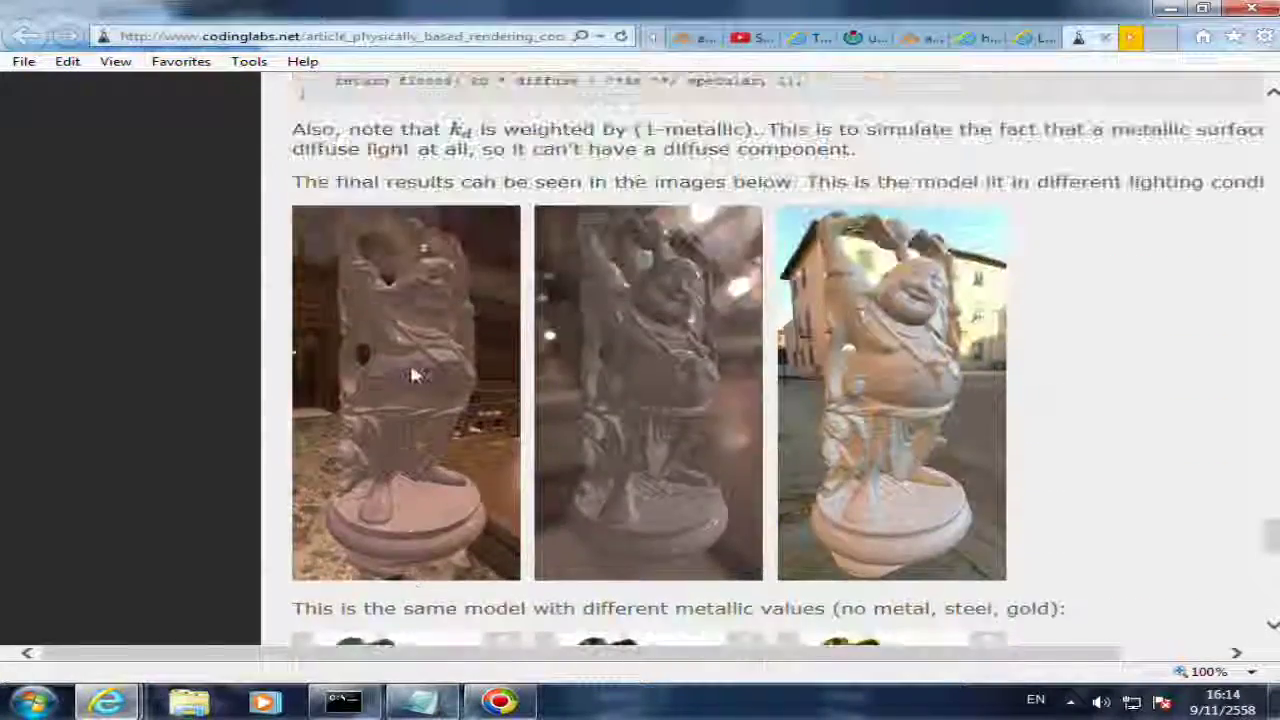
scroll(413, 376, up, 3)
scroll(415, 375, up, 3)
scroll(415, 375, up, 3)
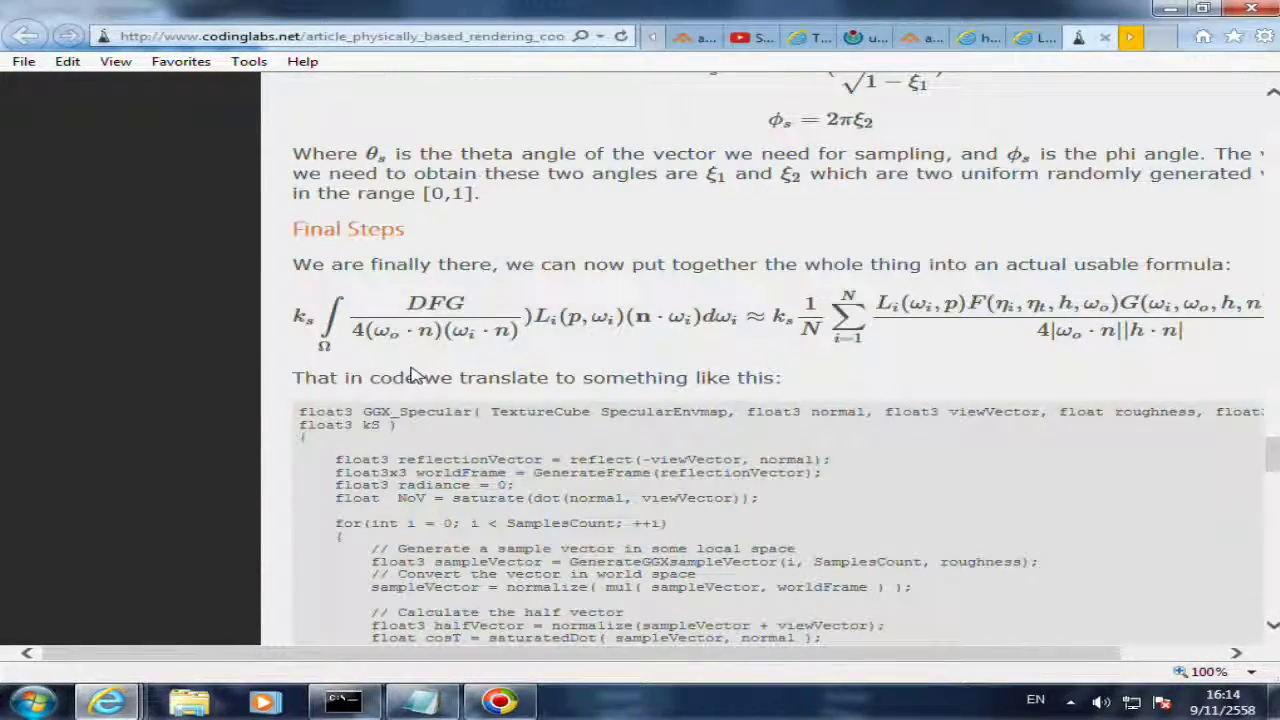
scroll(415, 375, up, 3)
scroll(415, 375, up, 3)
scroll(415, 375, up, 4)
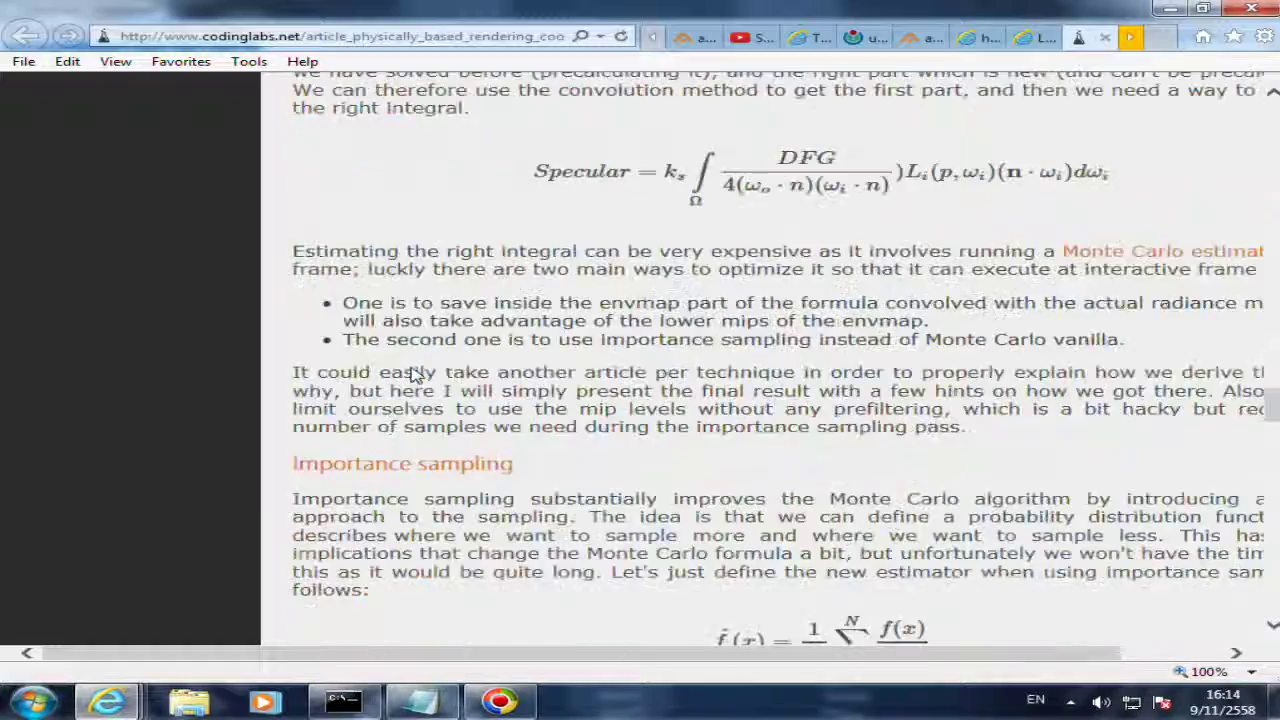
scroll(415, 375, up, 4)
scroll(415, 375, up, 2)
scroll(415, 375, up, 4)
scroll(415, 375, up, 3)
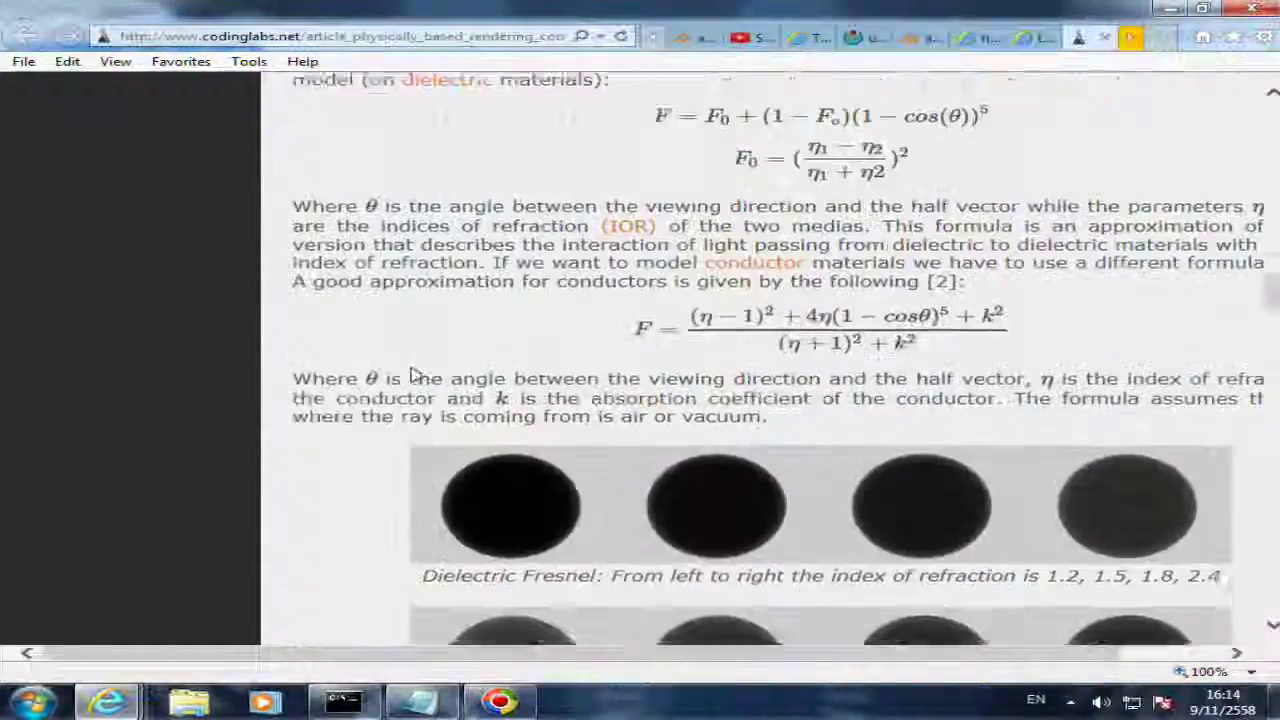
scroll(415, 375, up, 4)
scroll(415, 375, up, 4)
scroll(415, 375, up, 4)
scroll(415, 375, up, 4)
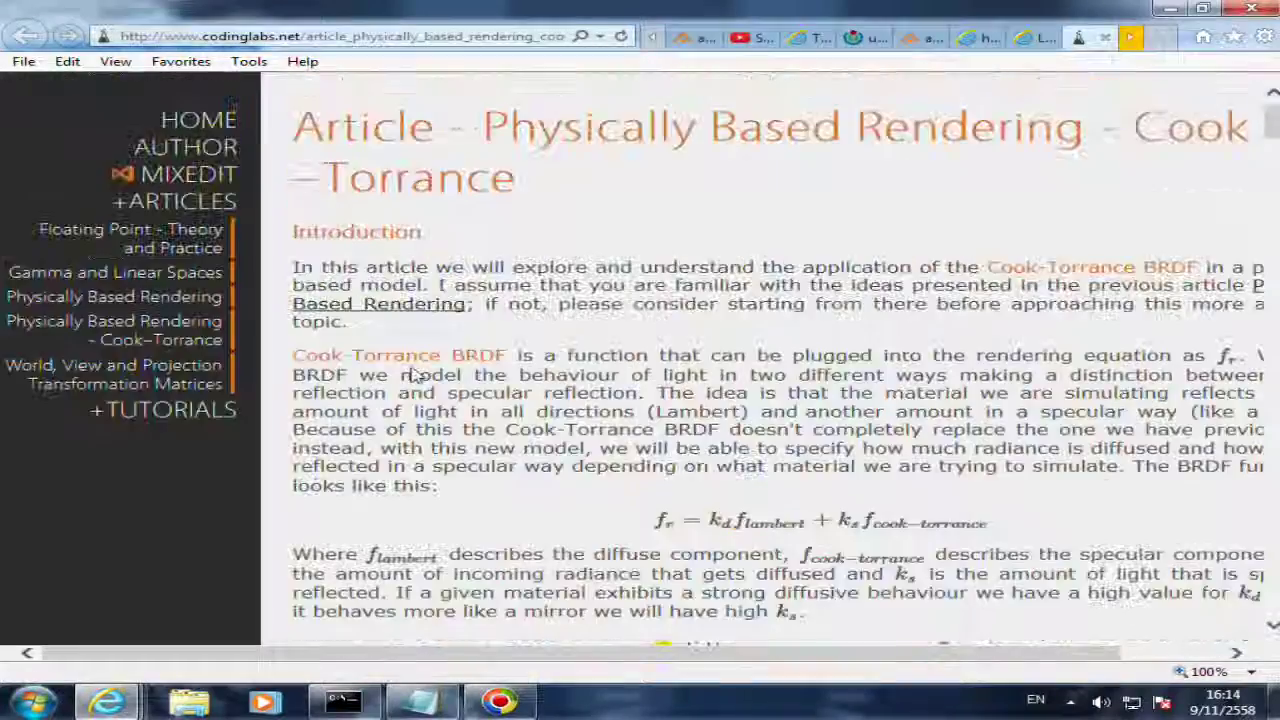
scroll(415, 375, down, 2)
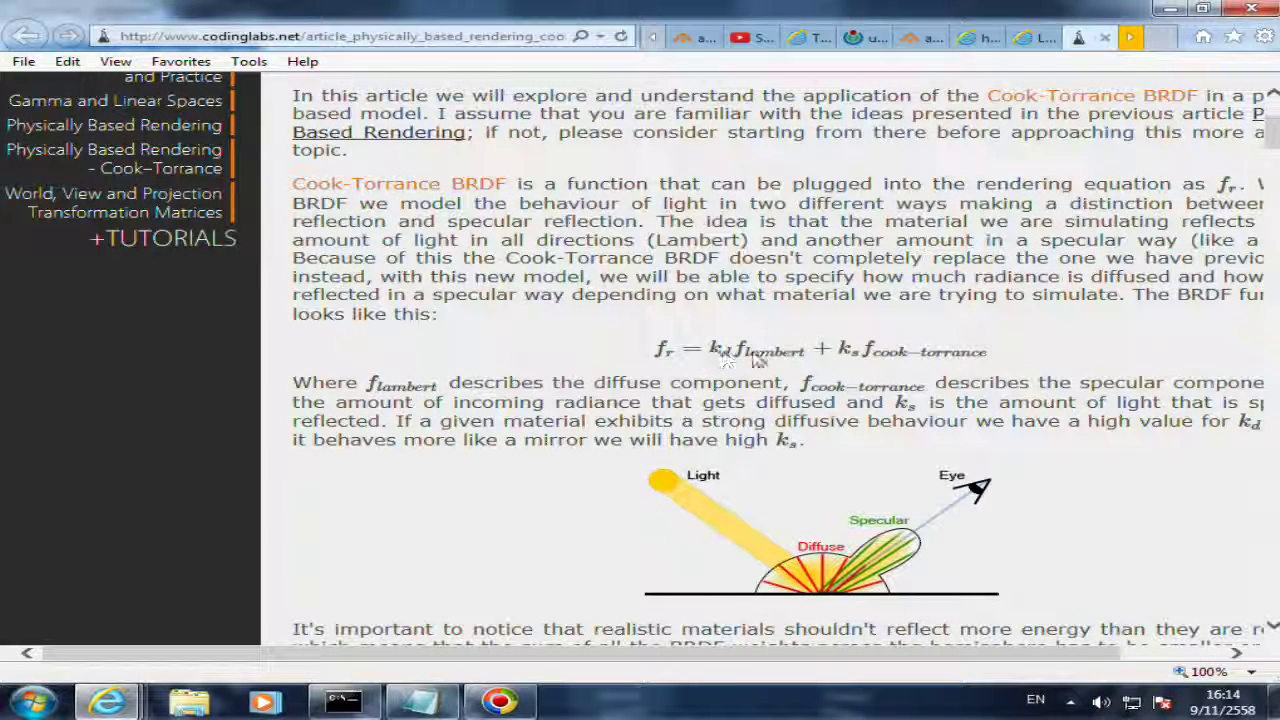
- Highlight the k_s f_cook-torrance and k_d f_lambert terms of the BRDF equation
drag(837, 350, 1001, 356)
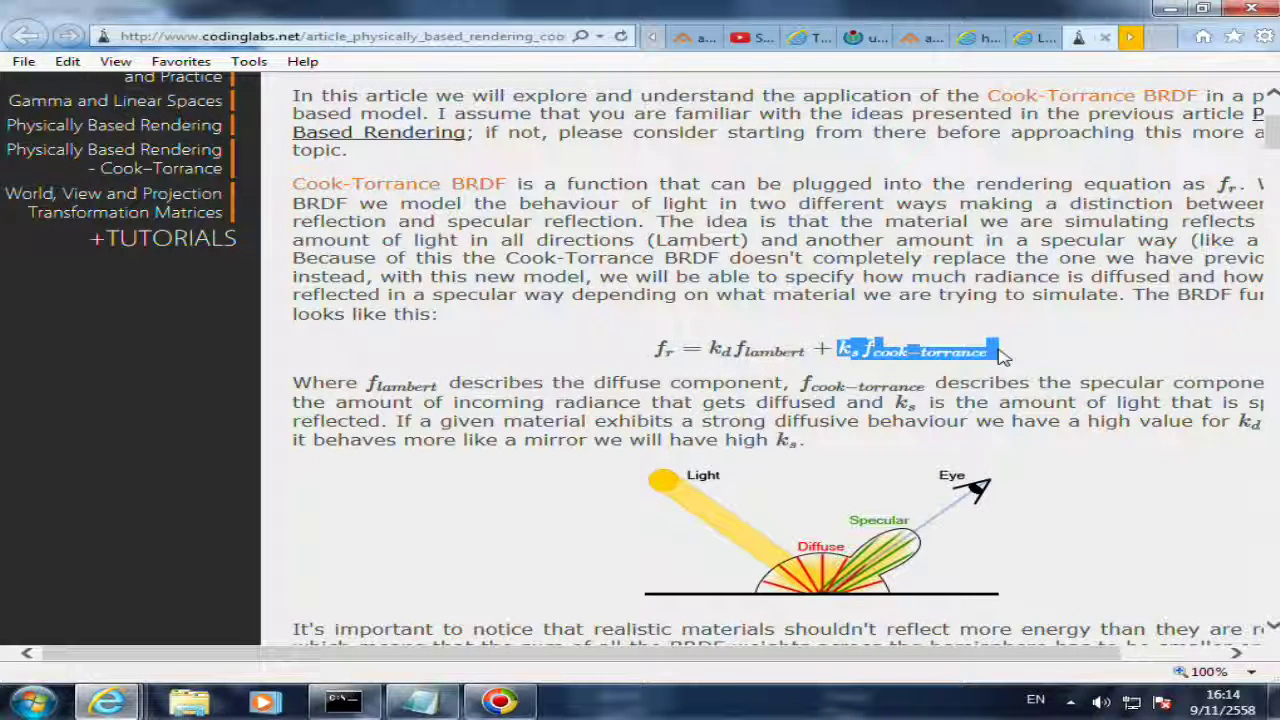
drag(708, 350, 785, 355)
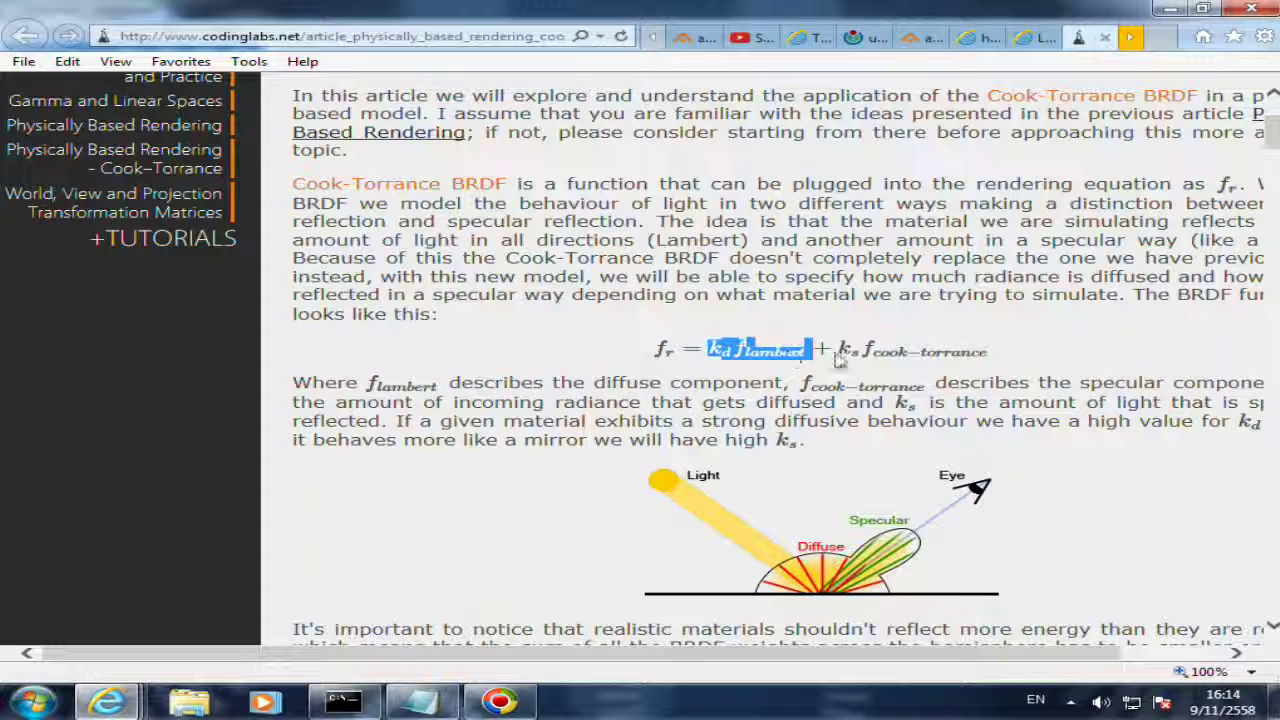
drag(837, 350, 1000, 358)
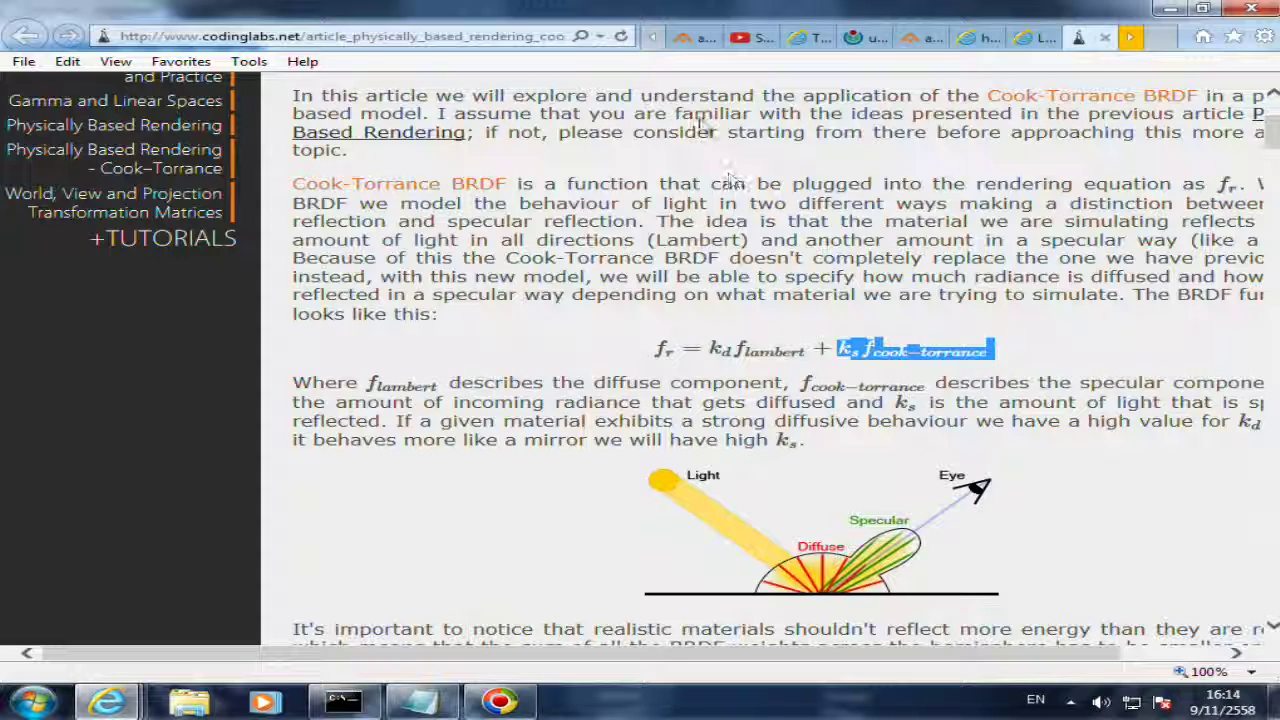
- Back in the exam guideline, open the Marmoset pbr-practice link in a new tab
click(652, 40)
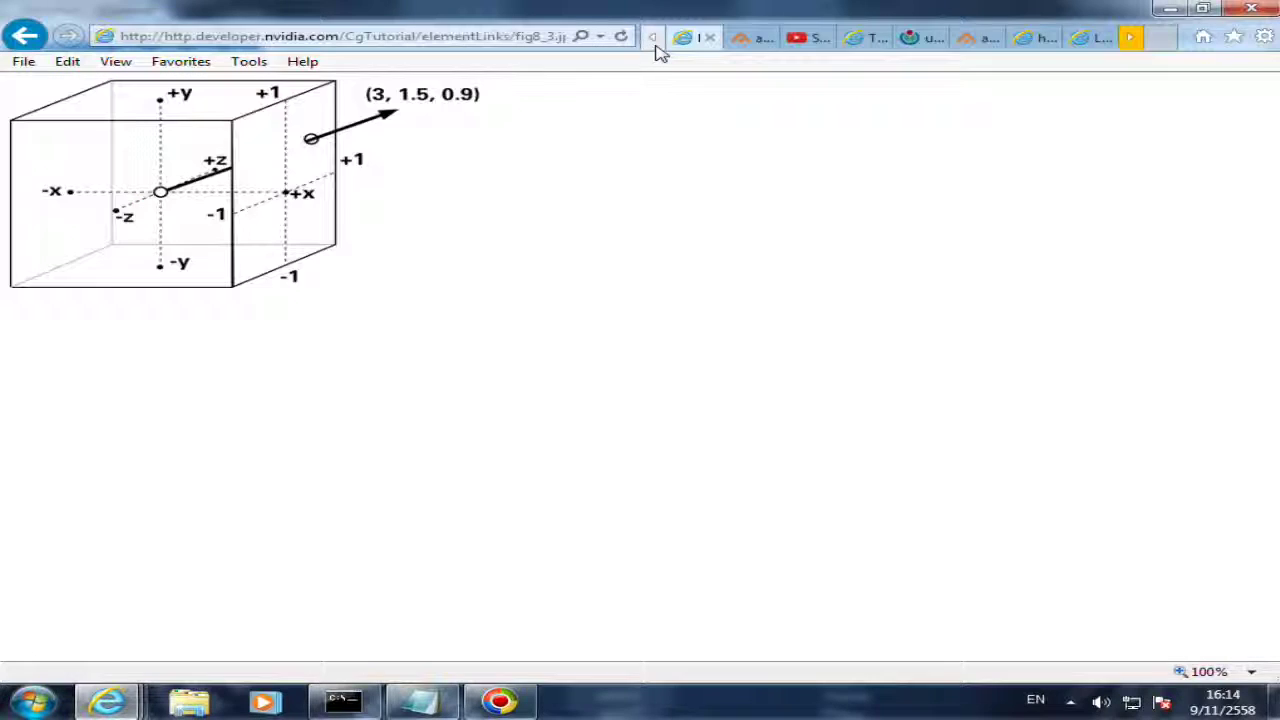
click(652, 40)
click(652, 40)
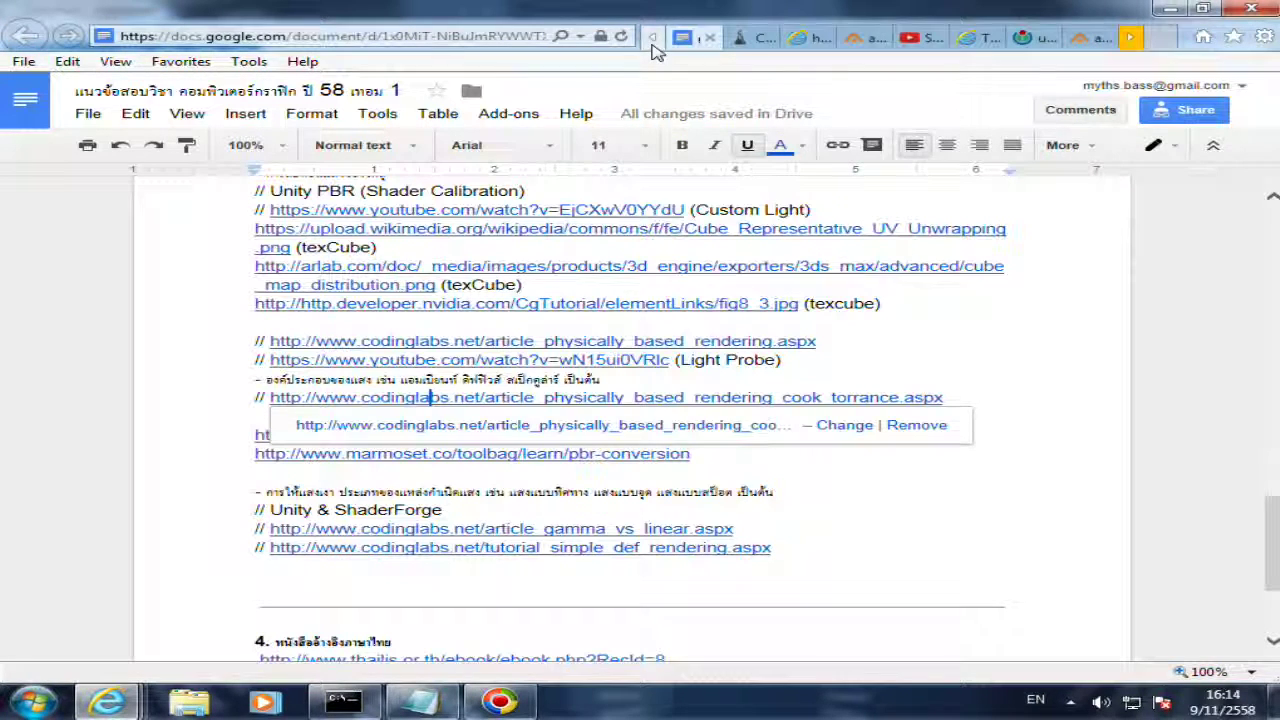
click(222, 385)
scroll(225, 390, down, 3)
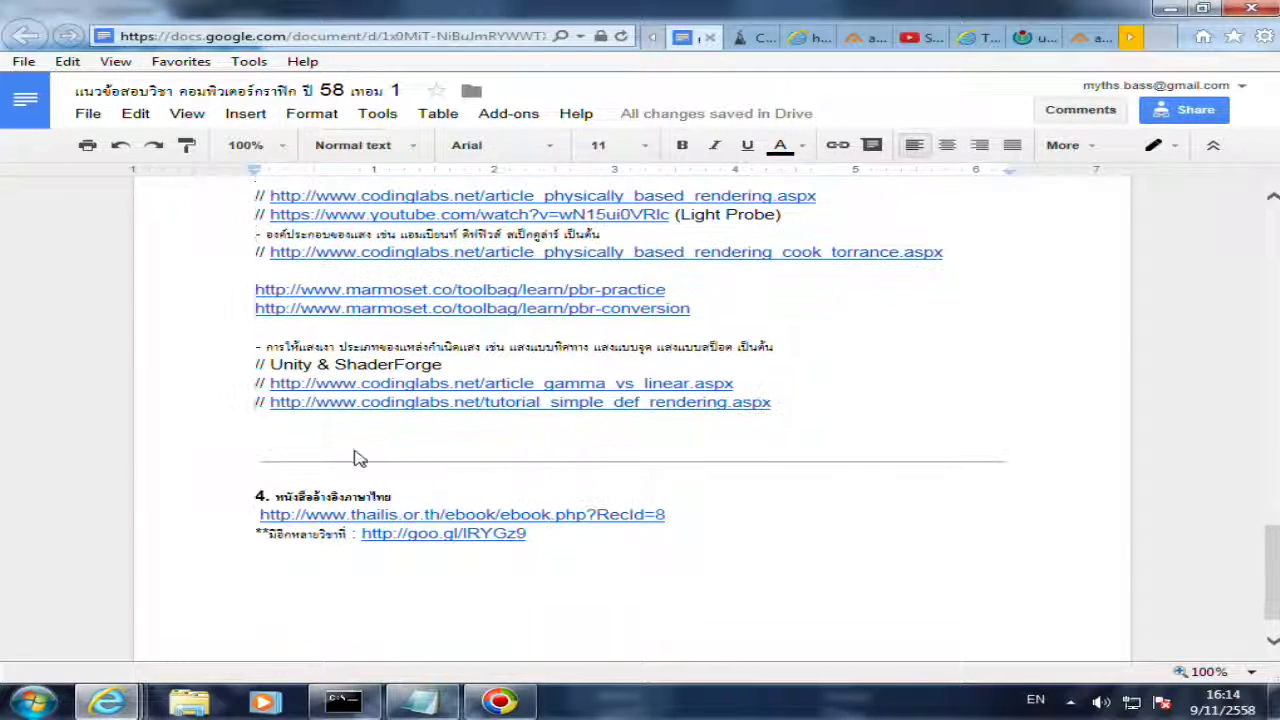
click(393, 290)
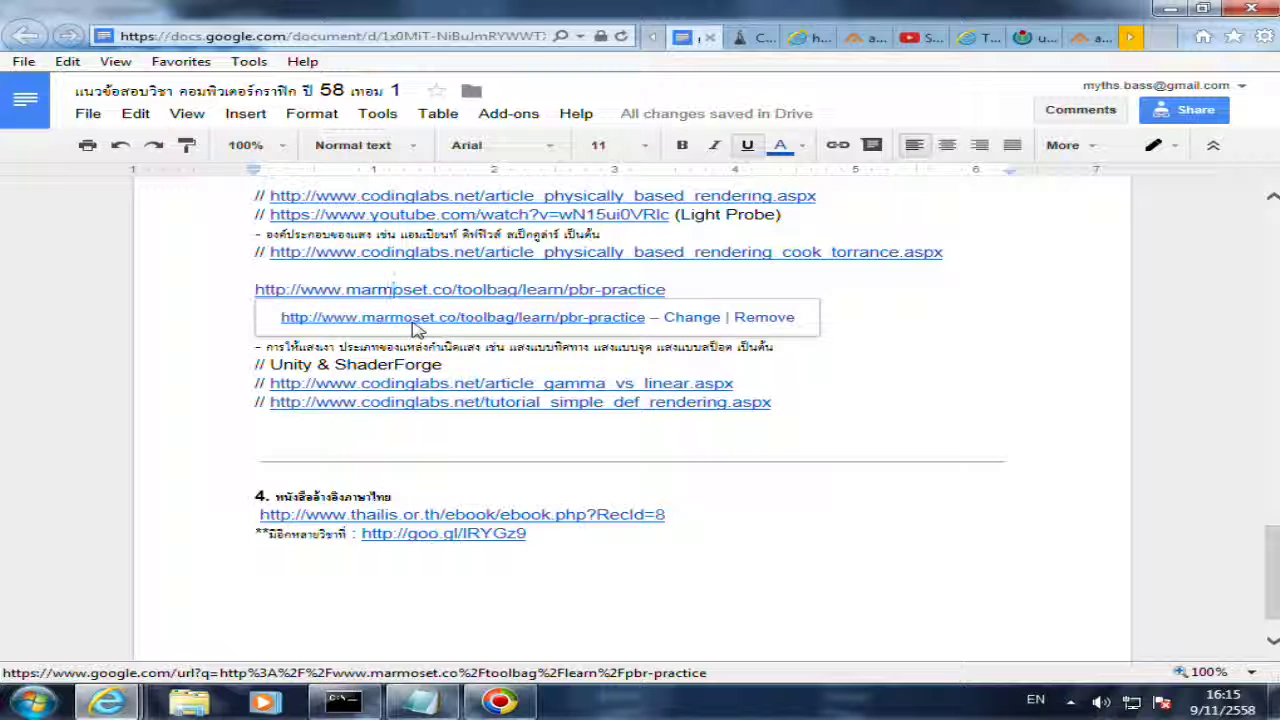
click(414, 320)
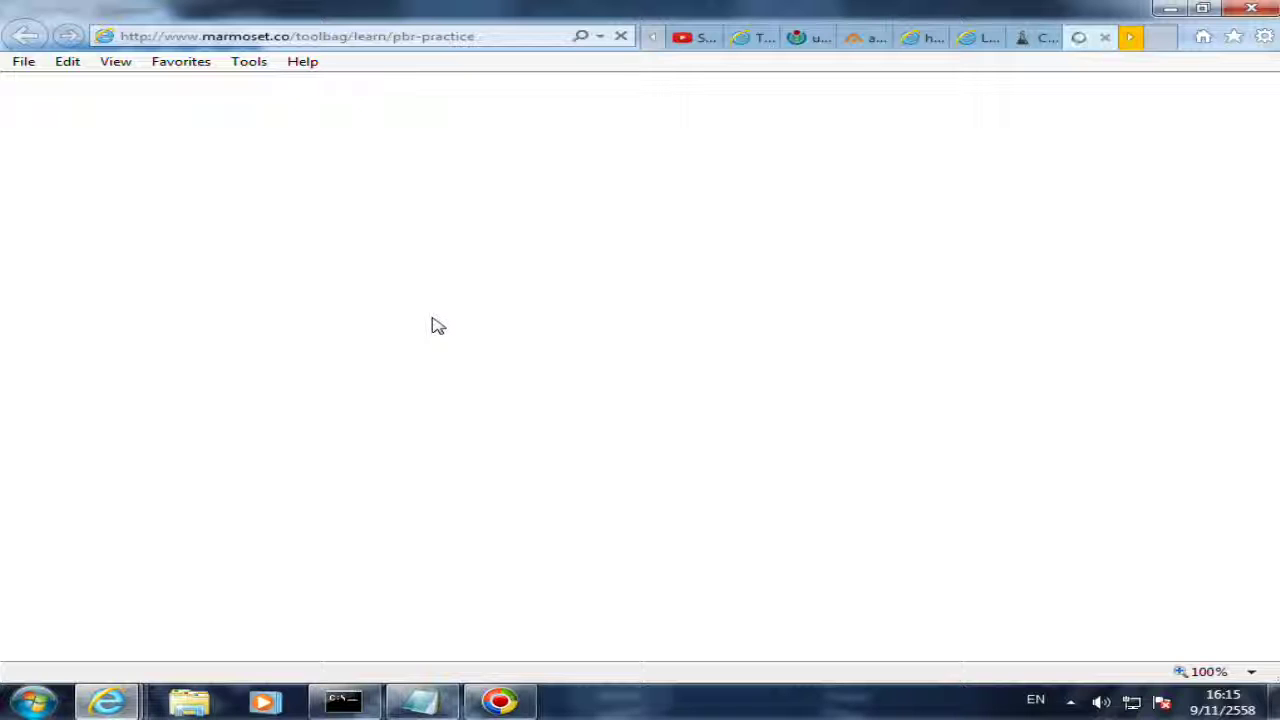
- Switch through the open tabs to the Marmoset PBR practice tutorial and scroll down through it
click(648, 42)
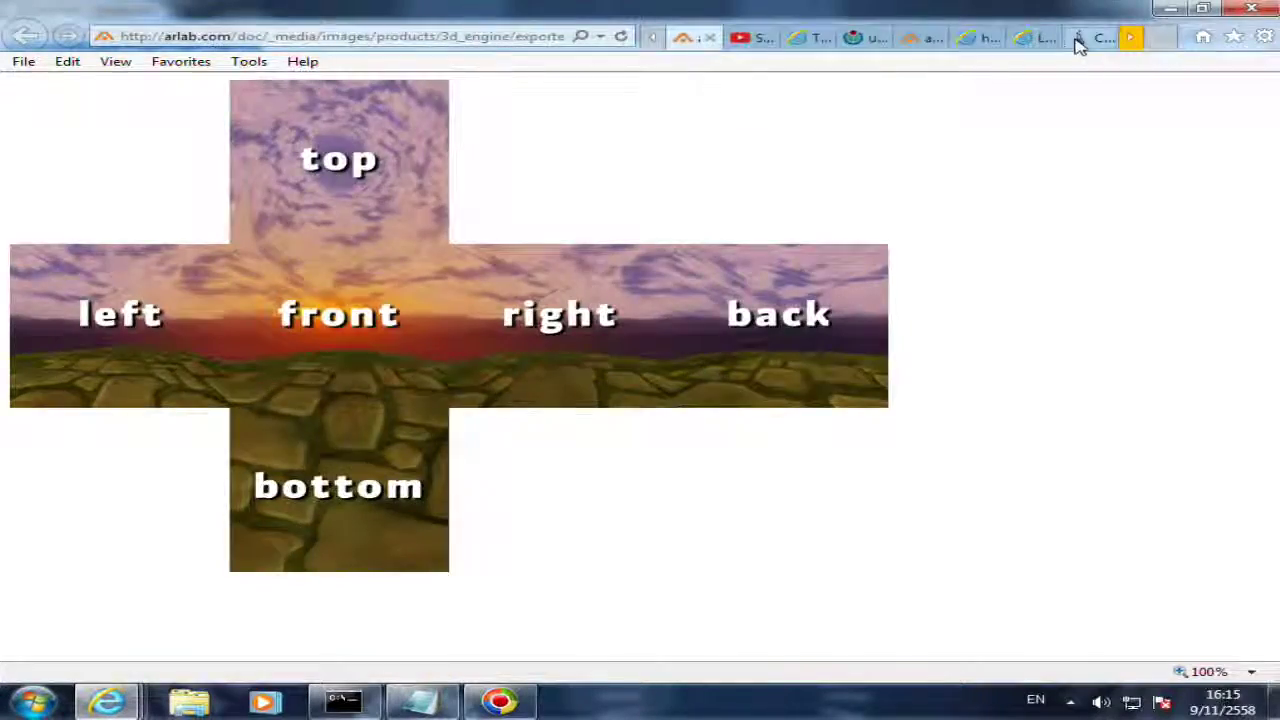
click(1080, 38)
click(1128, 40)
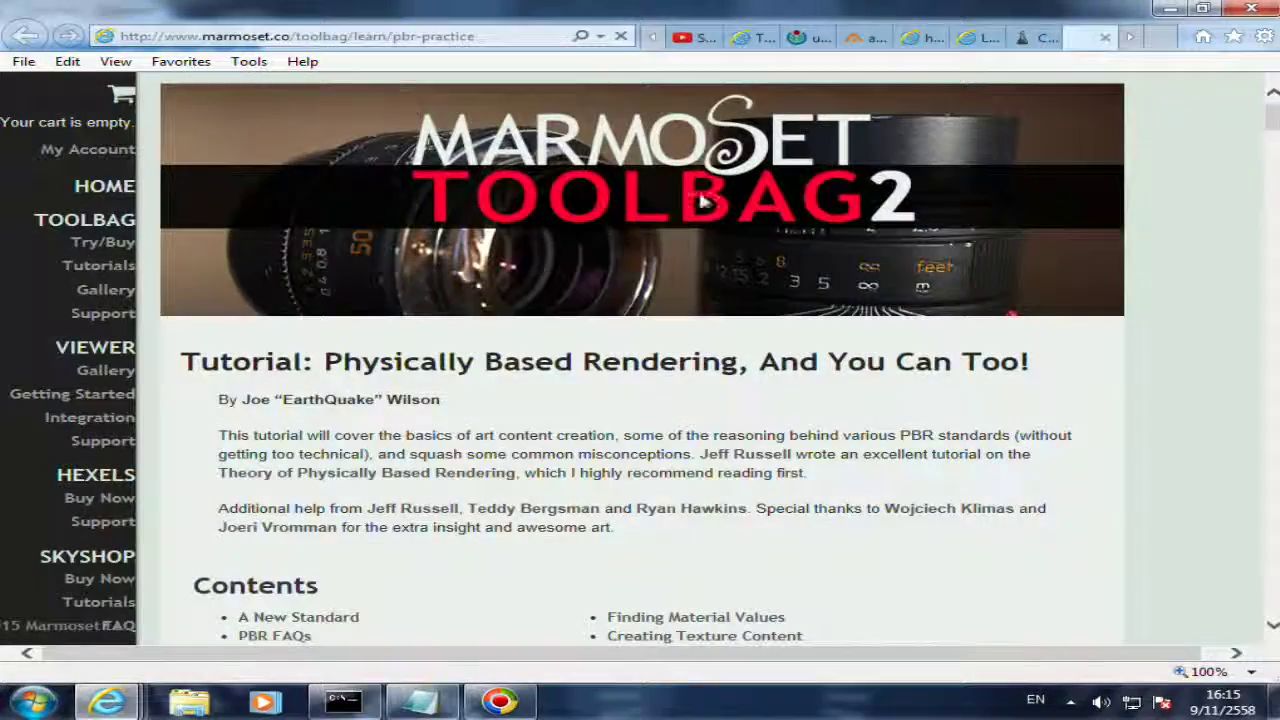
scroll(700, 200, down, 5)
scroll(700, 200, down, 5)
scroll(700, 200, down, 5)
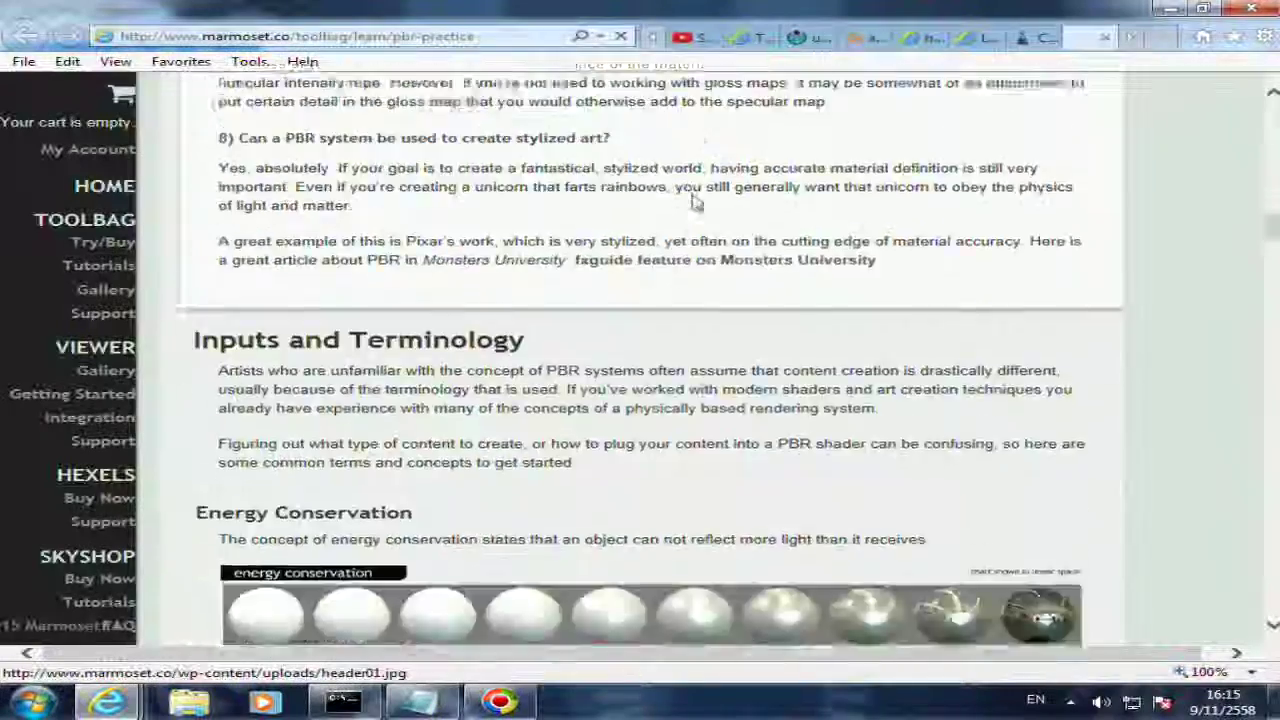
scroll(698, 202, down, 5)
scroll(697, 203, down, 5)
scroll(697, 203, down, 5)
scroll(697, 203, down, 5)
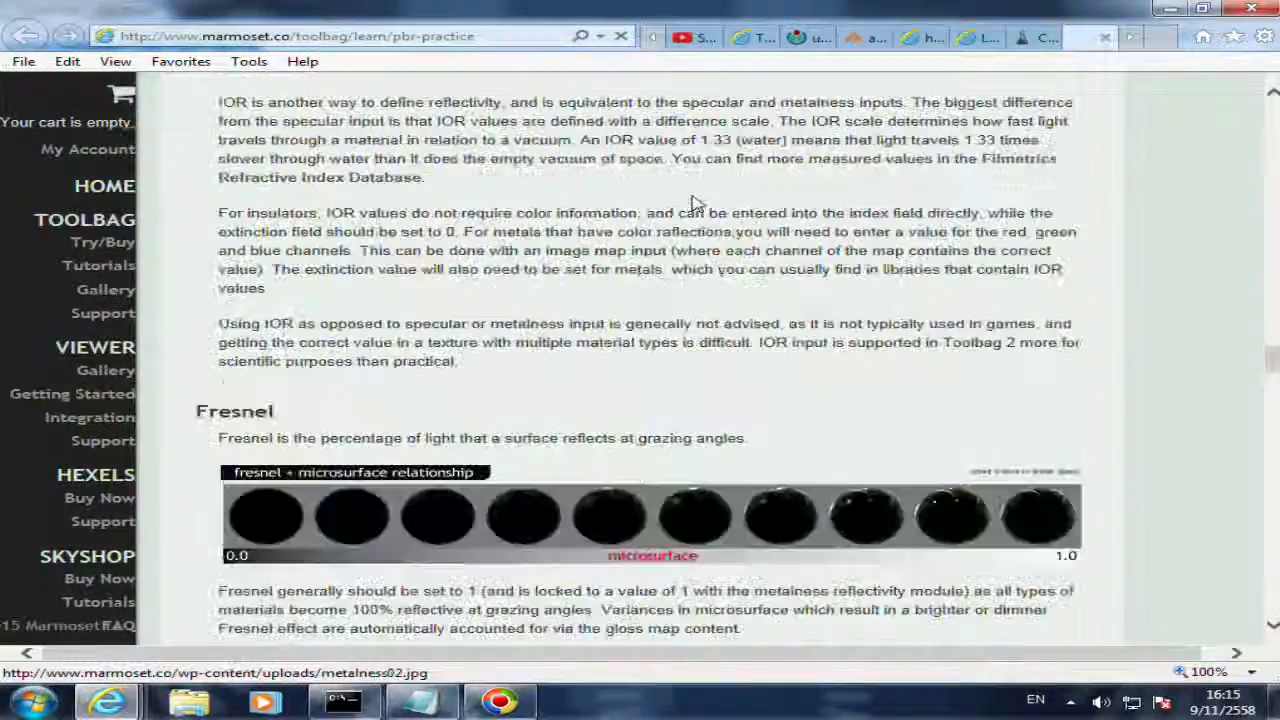
scroll(697, 203, down, 5)
scroll(697, 203, down, 5)
scroll(697, 203, down, 5)
scroll(697, 203, down, 5)
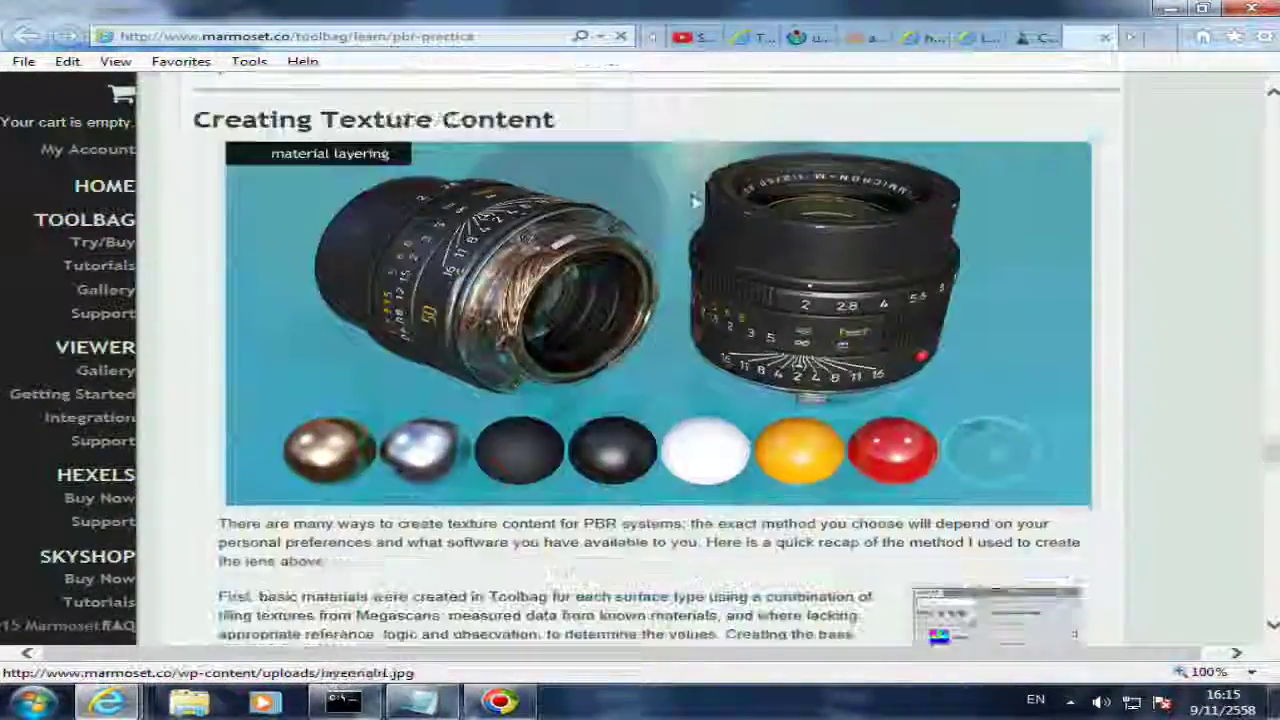
scroll(697, 205, down, 5)
- Keep reading the Marmoset tutorial down to its References section
scroll(697, 204, up, 5)
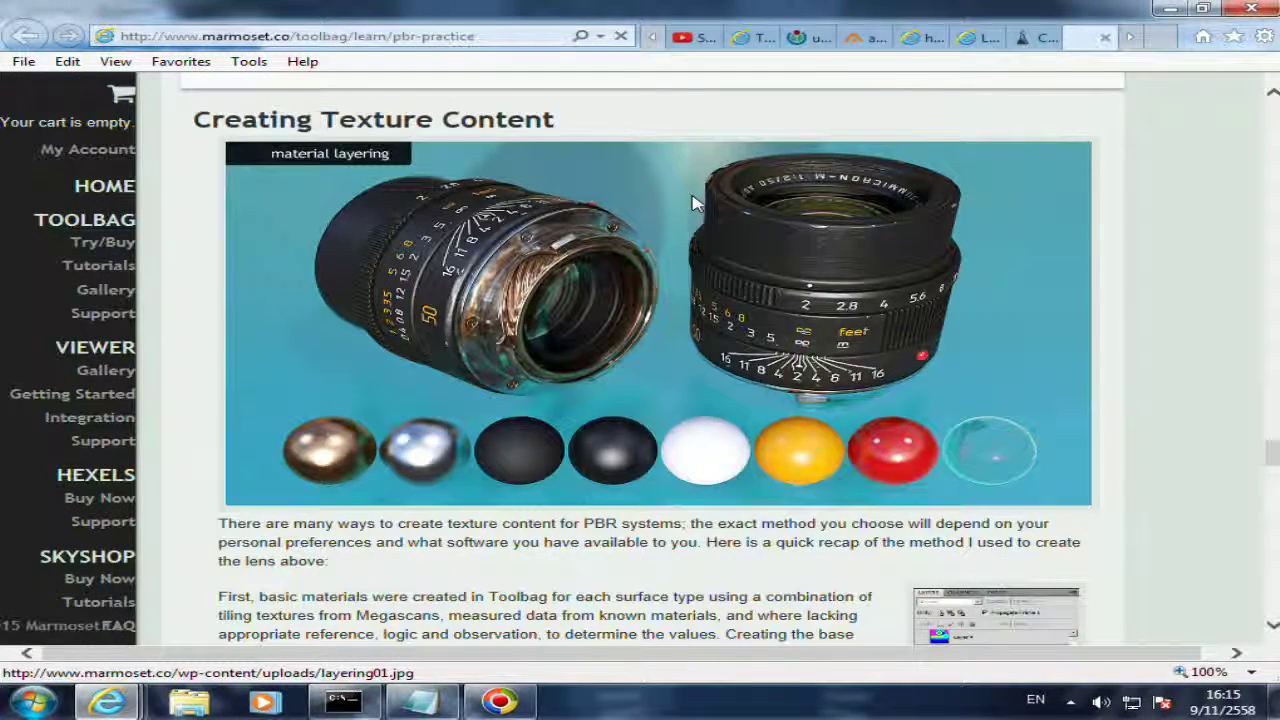
scroll(697, 203, down, 3)
scroll(697, 203, down, 5)
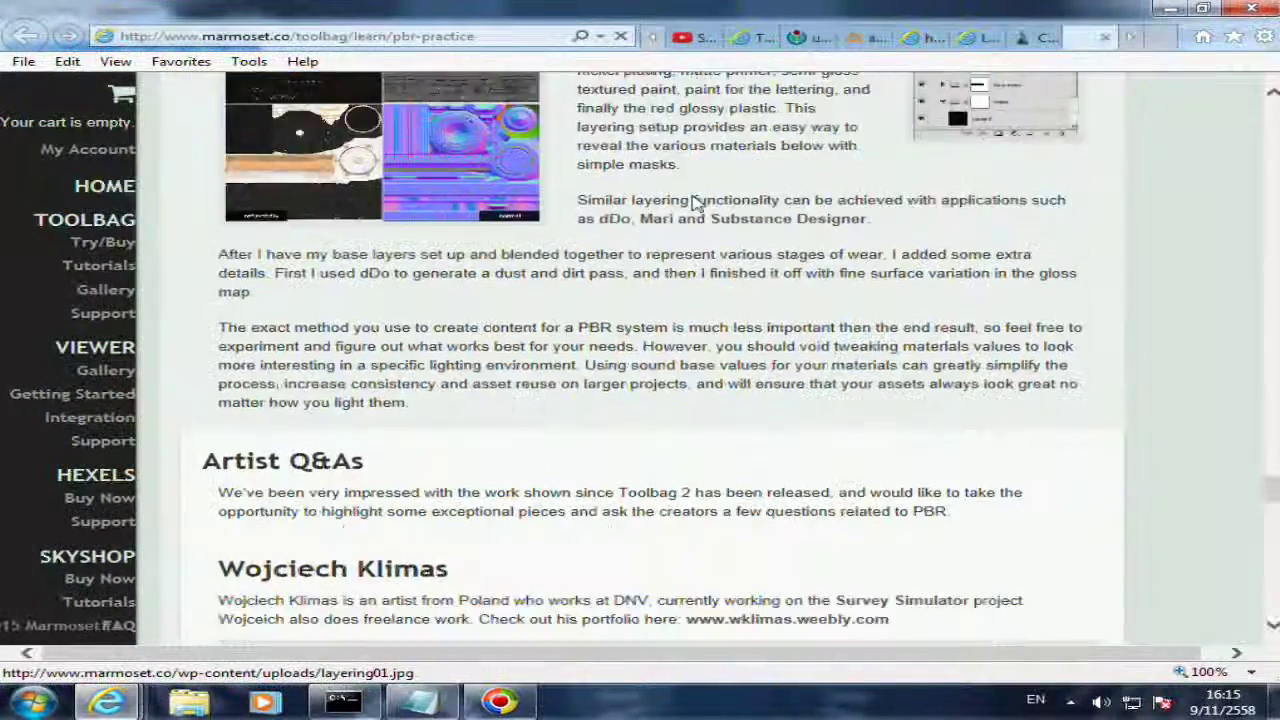
scroll(697, 203, down, 5)
scroll(697, 203, up, 4)
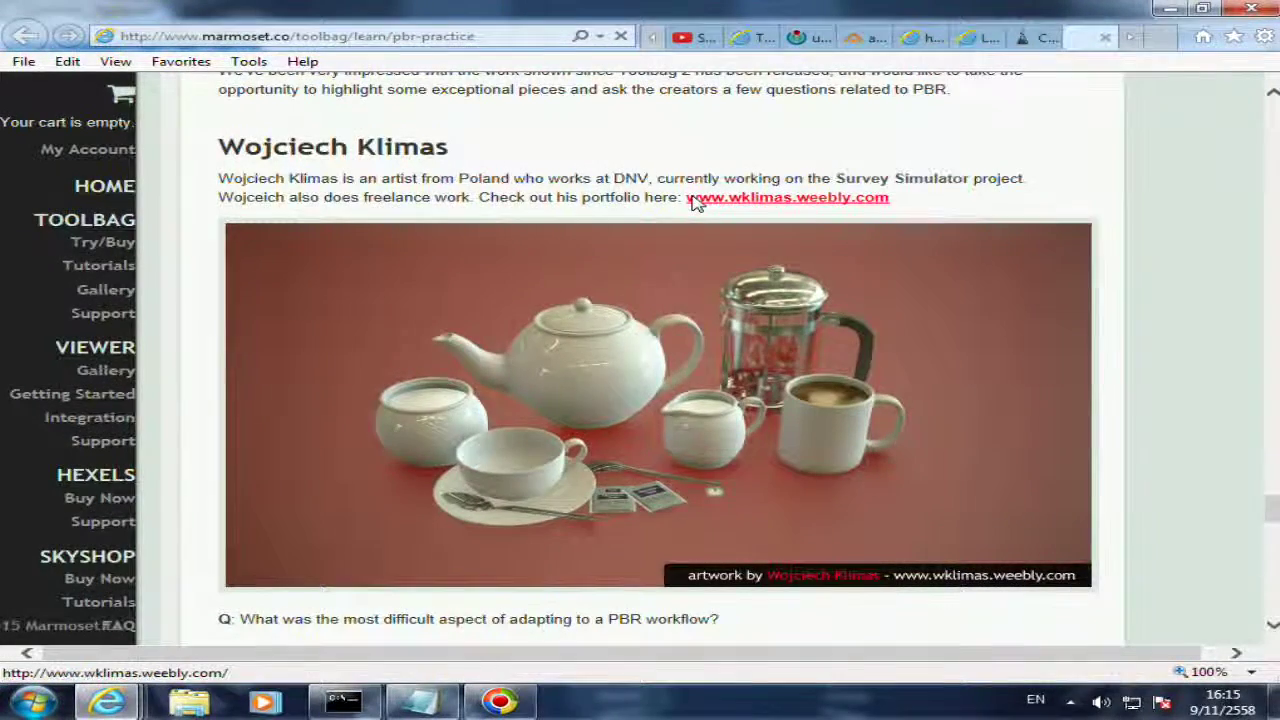
scroll(697, 203, down, 3)
scroll(697, 203, down, 7)
scroll(697, 203, down, 5)
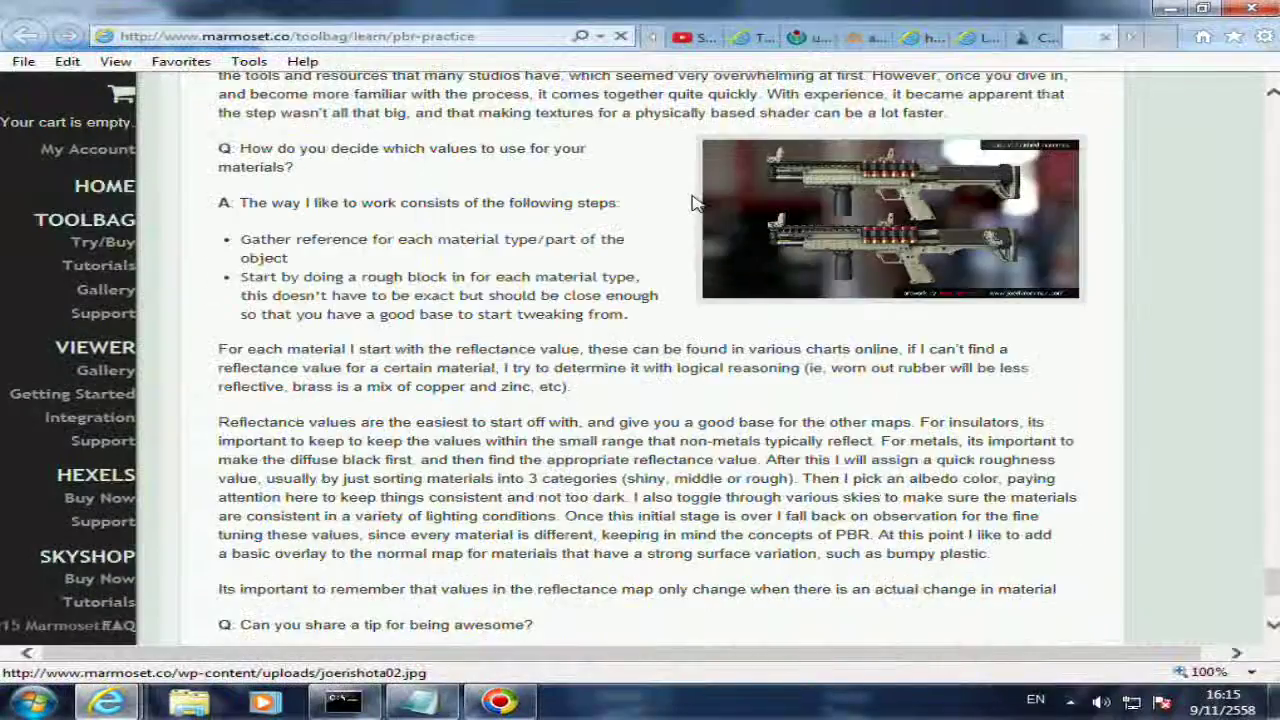
scroll(697, 203, down, 3)
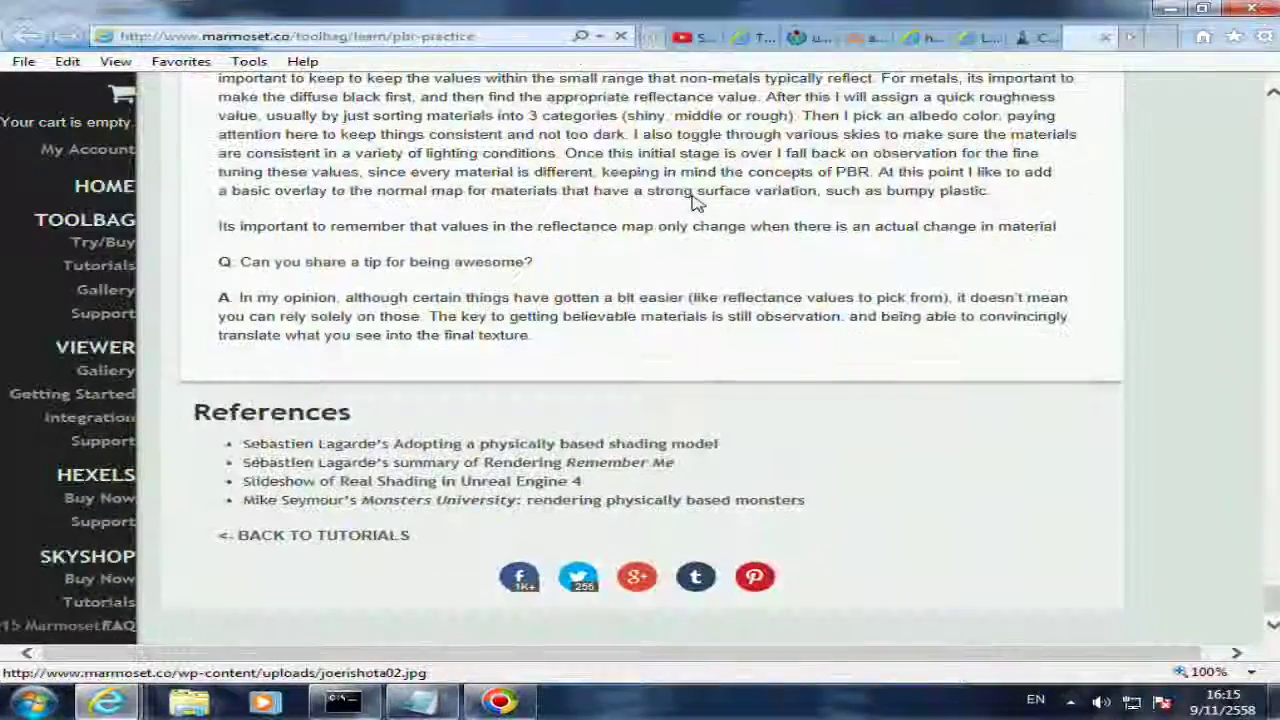
- Check the CG Pipeline Tutorial YouTube video, close it, and show the NVIDIA cube-coordinate diagram
click(1133, 38)
click(1042, 42)
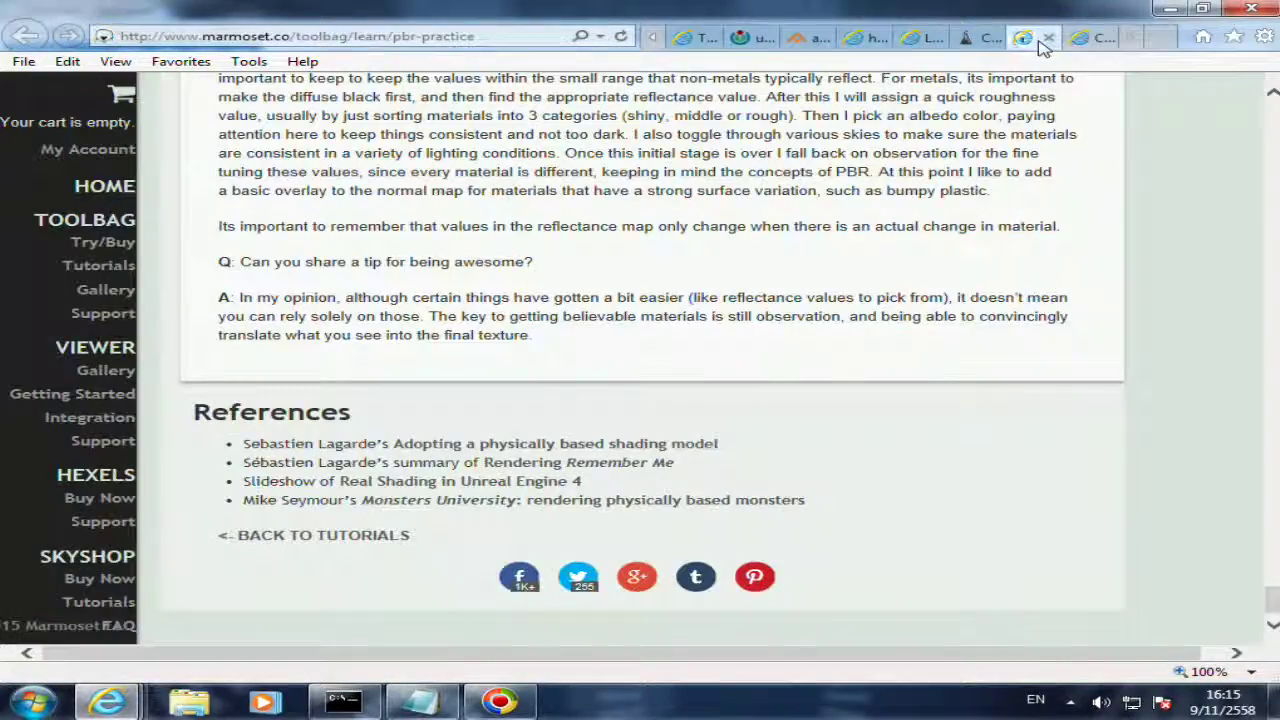
click(1078, 40)
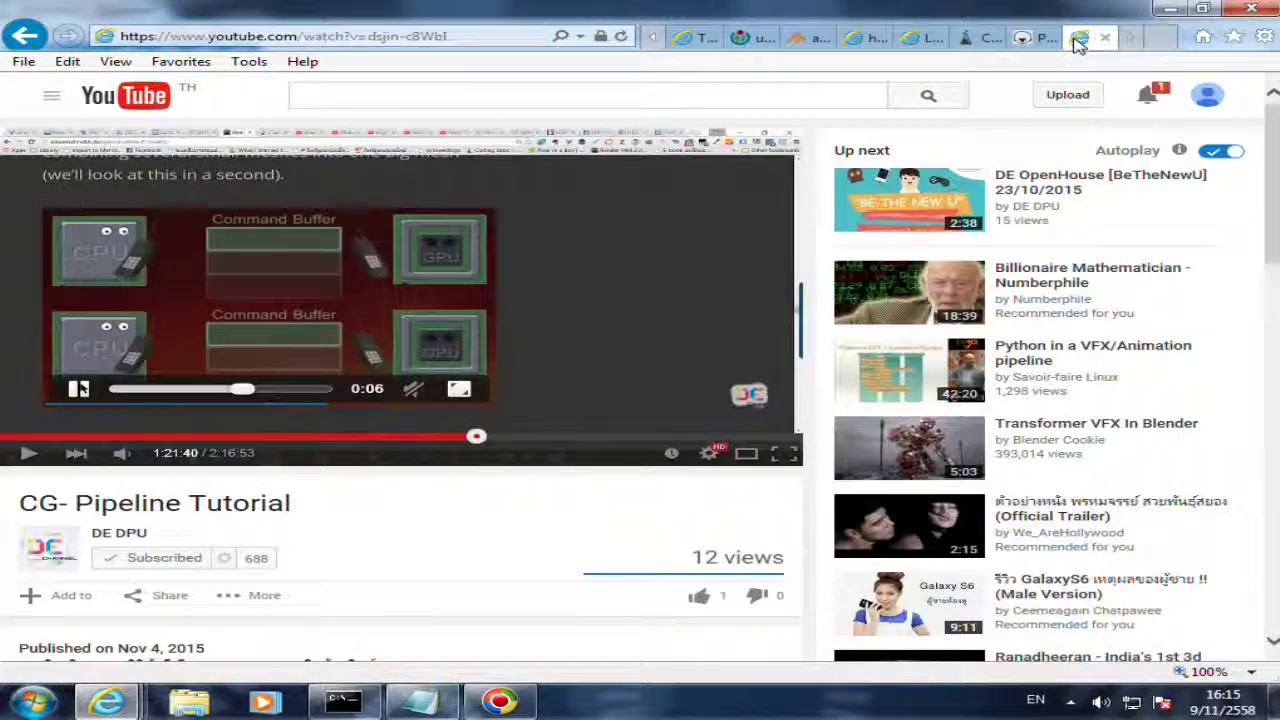
click(1105, 40)
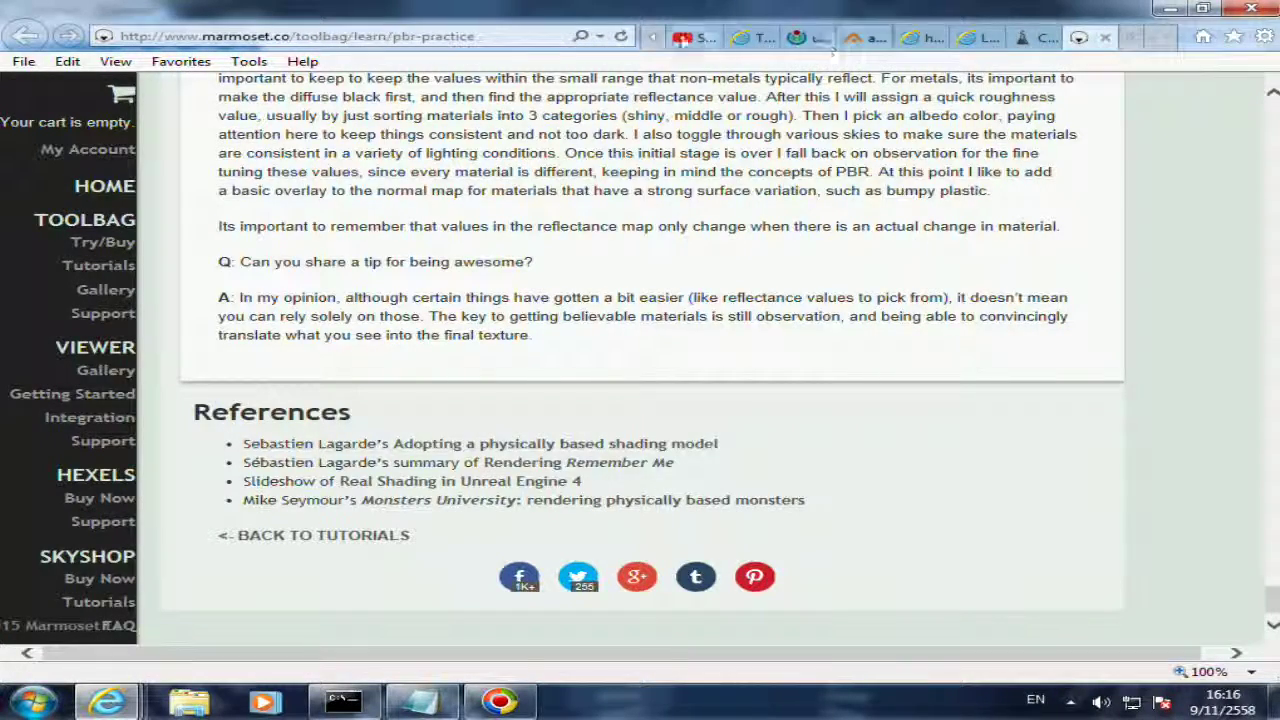
click(657, 42)
- Paste the pbr-conversion URL below the pbr-practice link in the guideline doc and open it in a new tab
click(657, 42)
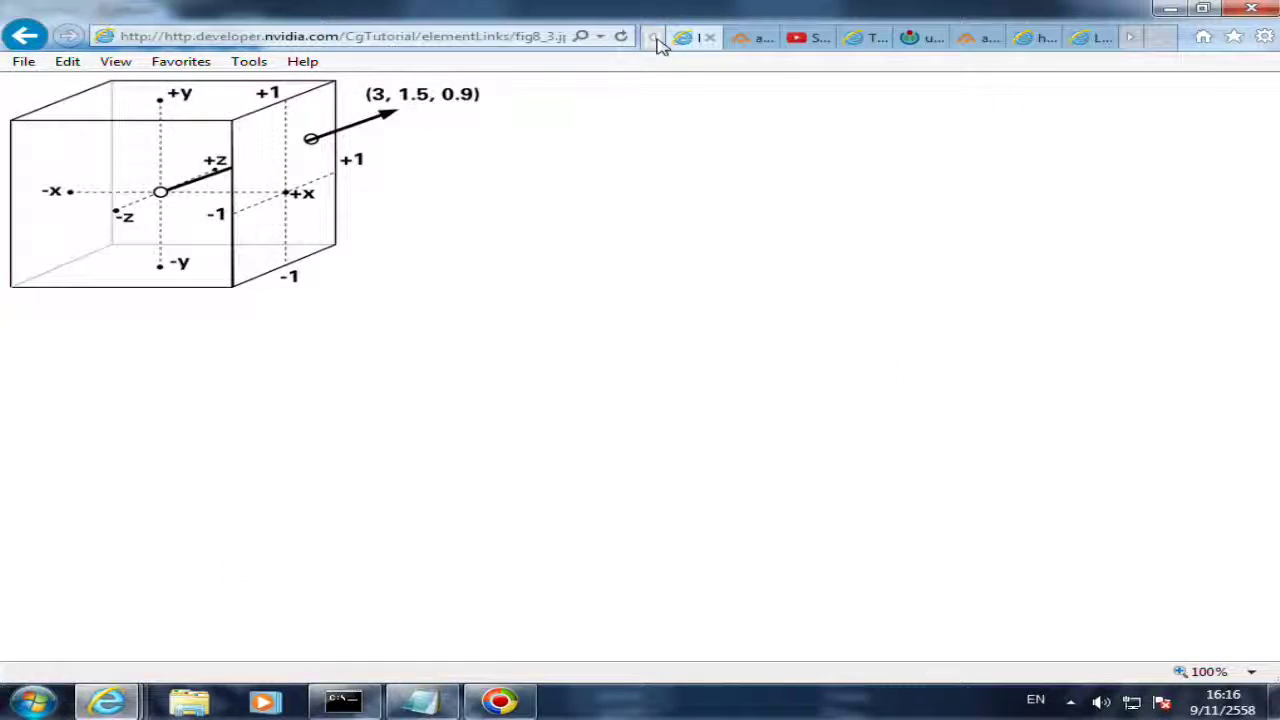
click(657, 42)
click(657, 42)
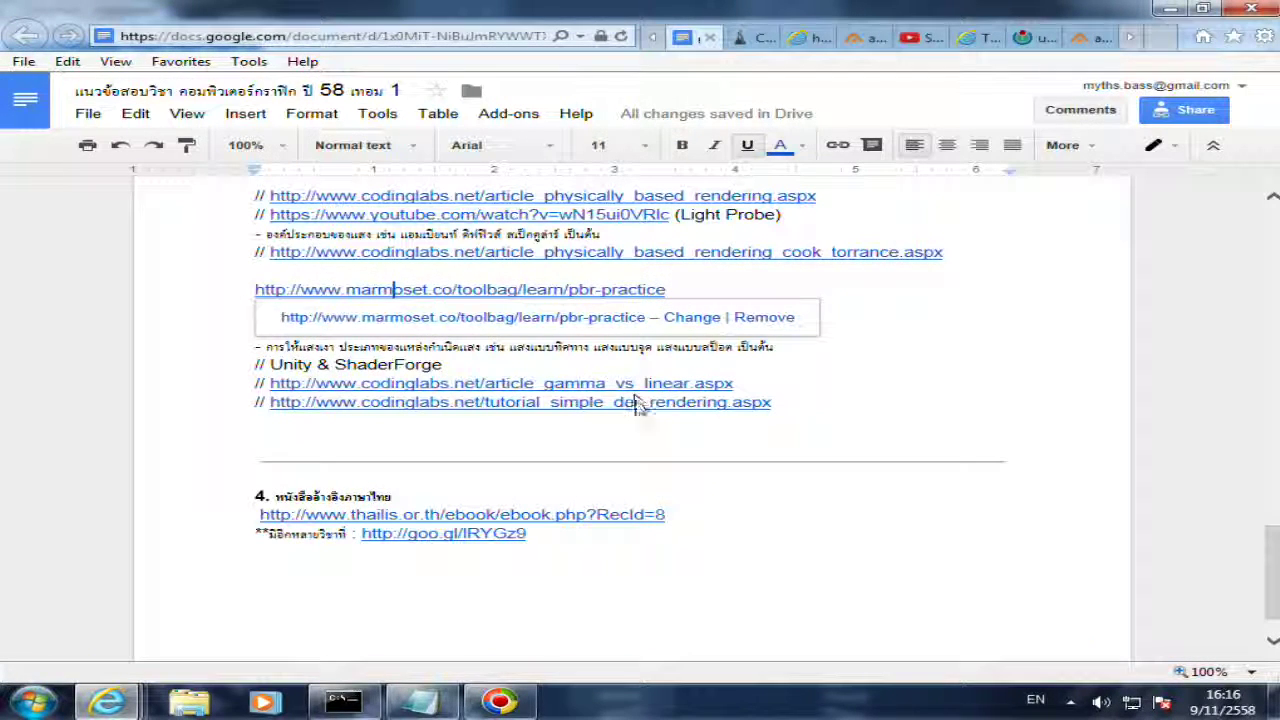
key(Down)
text(http://www.marmoset.co/toolbag/learn/pbr-conversion)
click(601, 308)
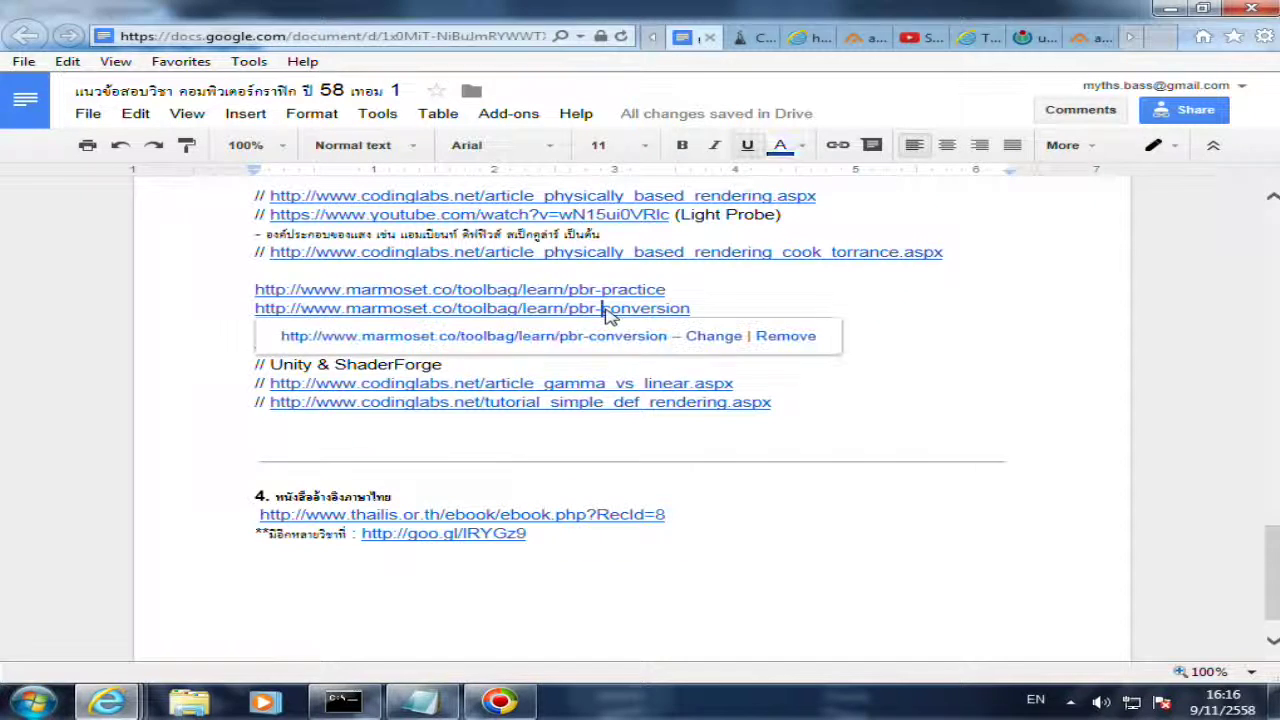
click(606, 337)
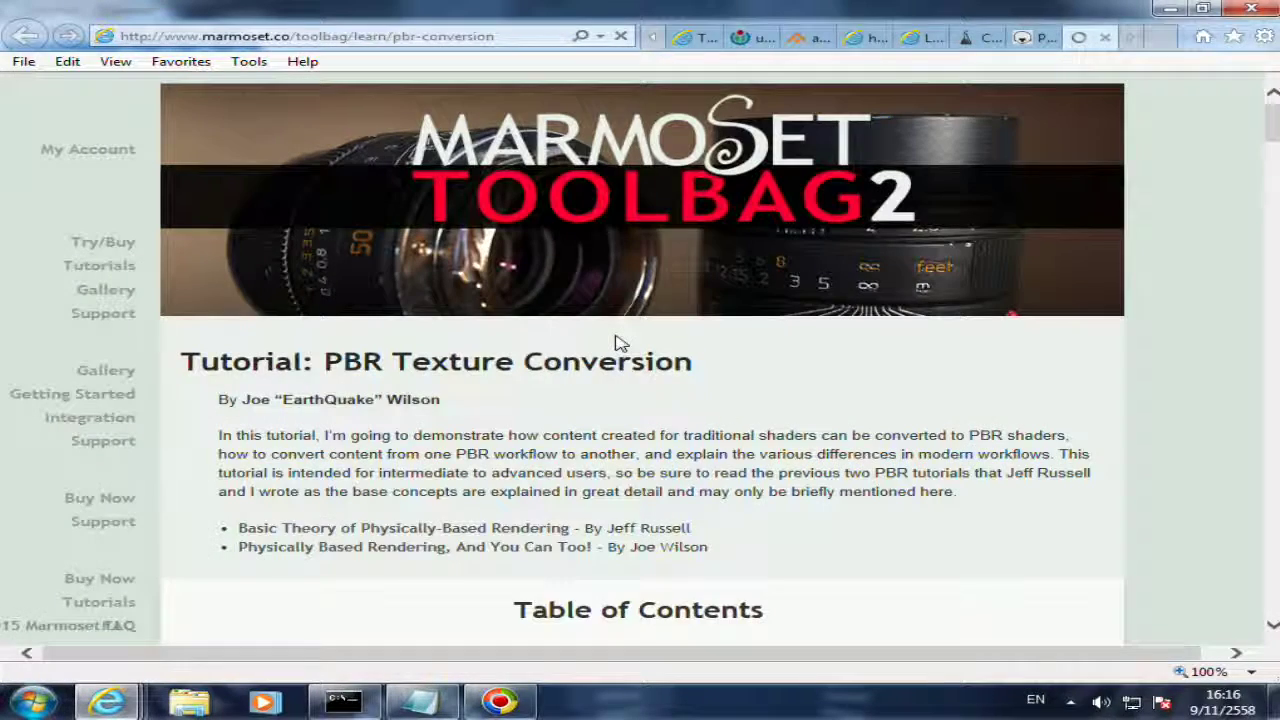
scroll(583, 314, down, 5)
scroll(583, 314, down, 10)
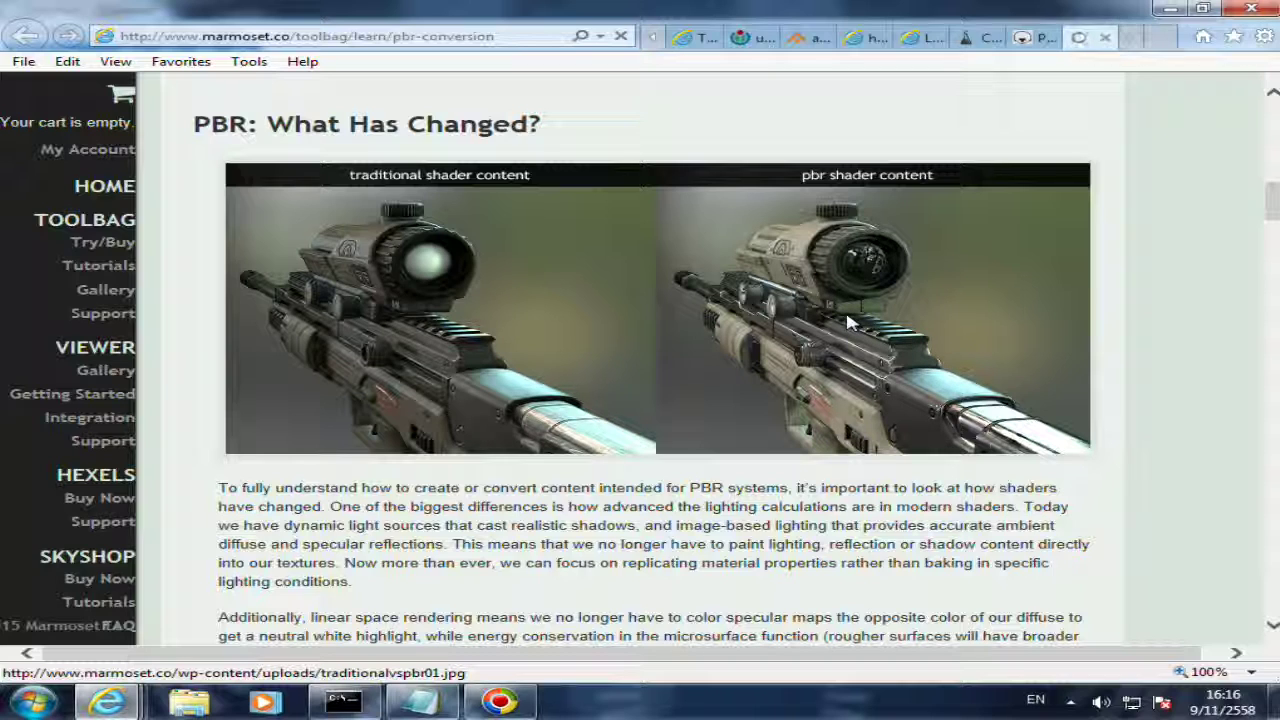
scroll(848, 322, down, 3)
scroll(780, 315, down, 3)
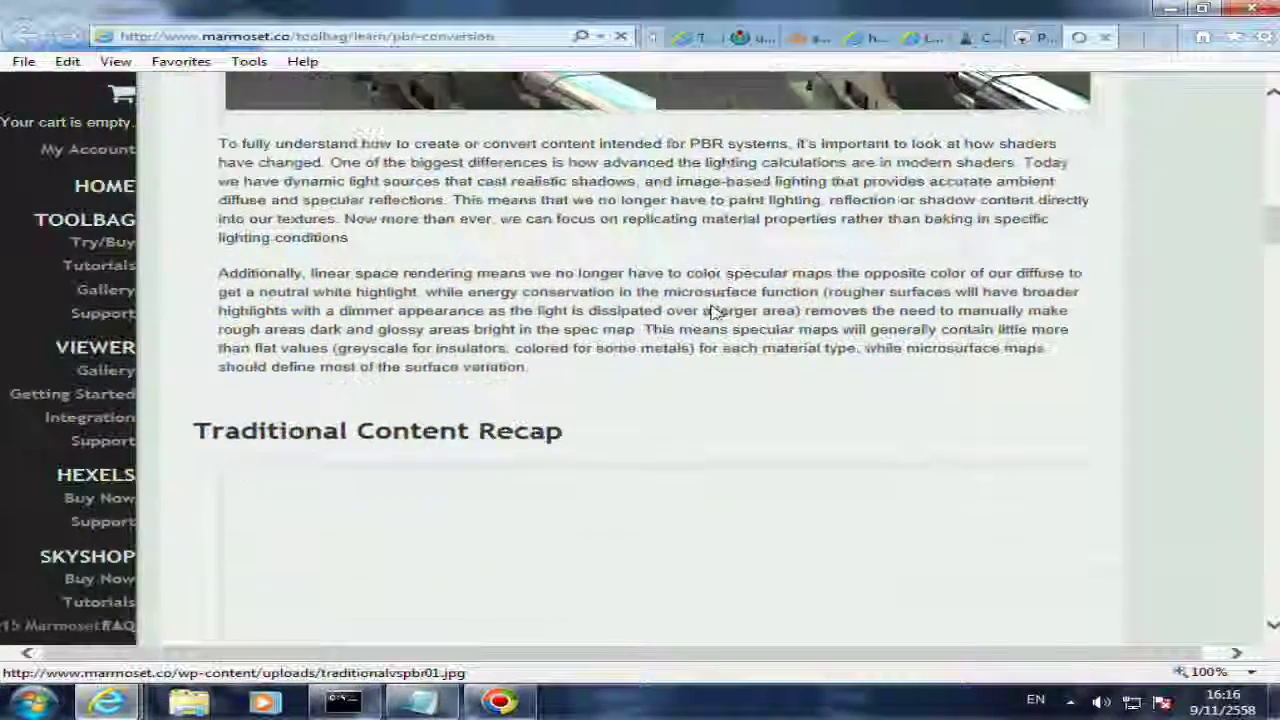
scroll(714, 310, down, 3)
scroll(714, 313, down, 3)
scroll(713, 313, down, 3)
scroll(710, 310, up, 4)
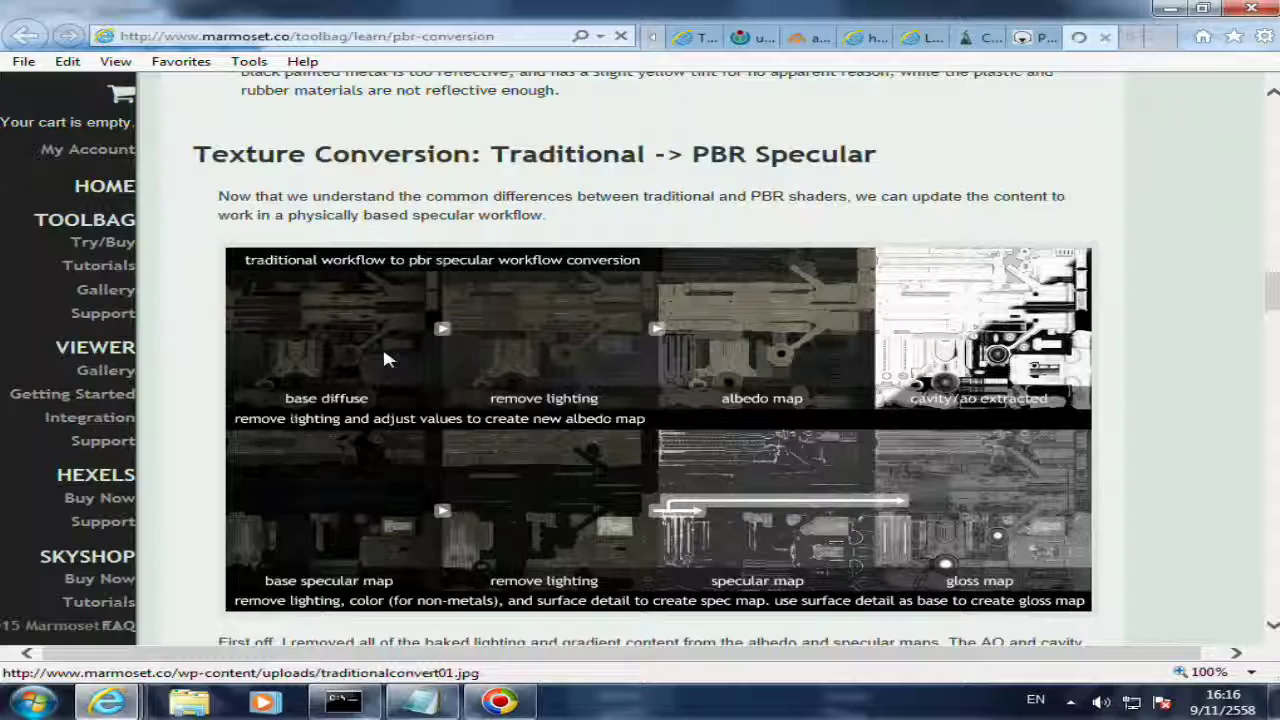
scroll(388, 360, up, 5)
scroll(388, 355, up, 4)
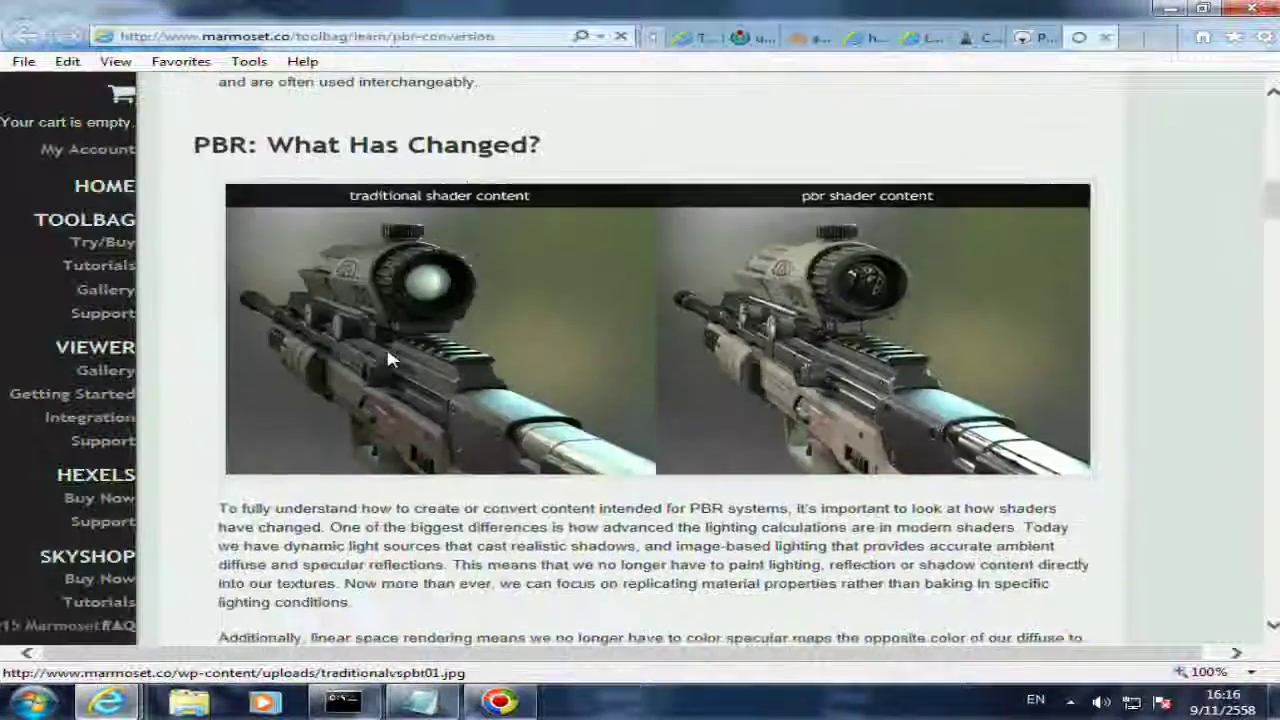
scroll(386, 344, up, 1)
scroll(386, 360, down, 5)
scroll(386, 390, down, 5)
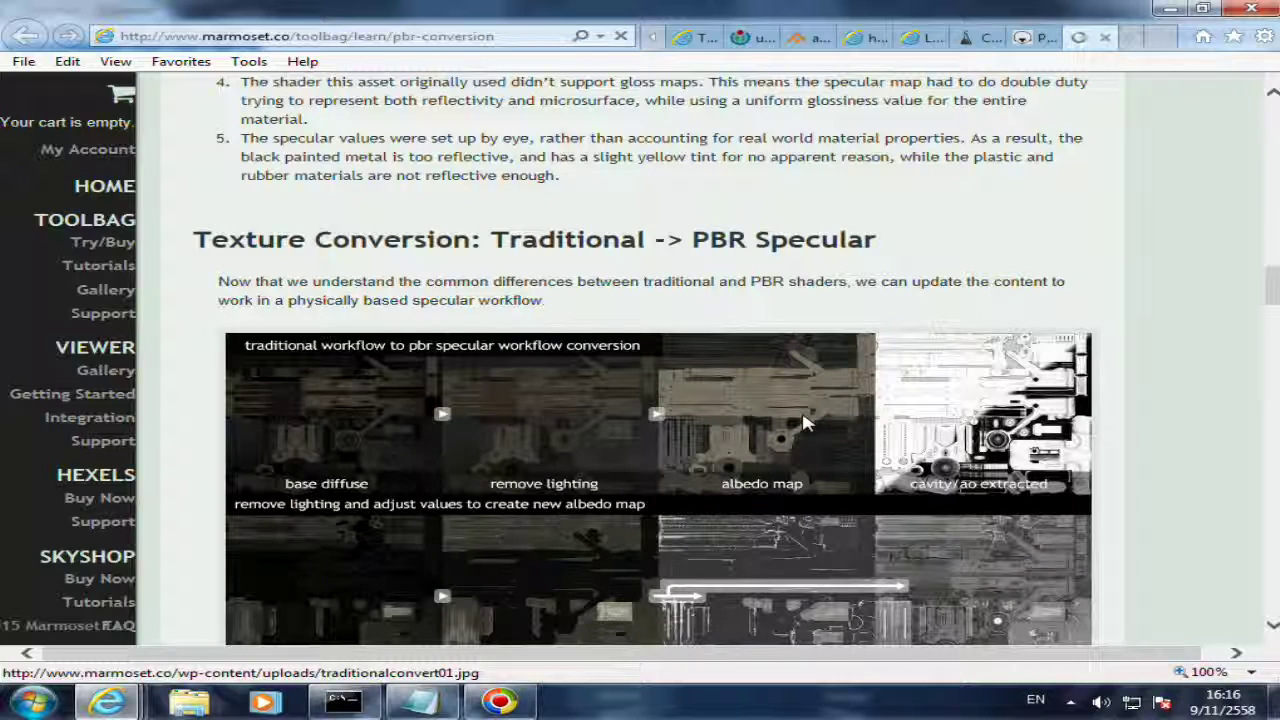
scroll(807, 423, down, 6)
scroll(807, 423, down, 3)
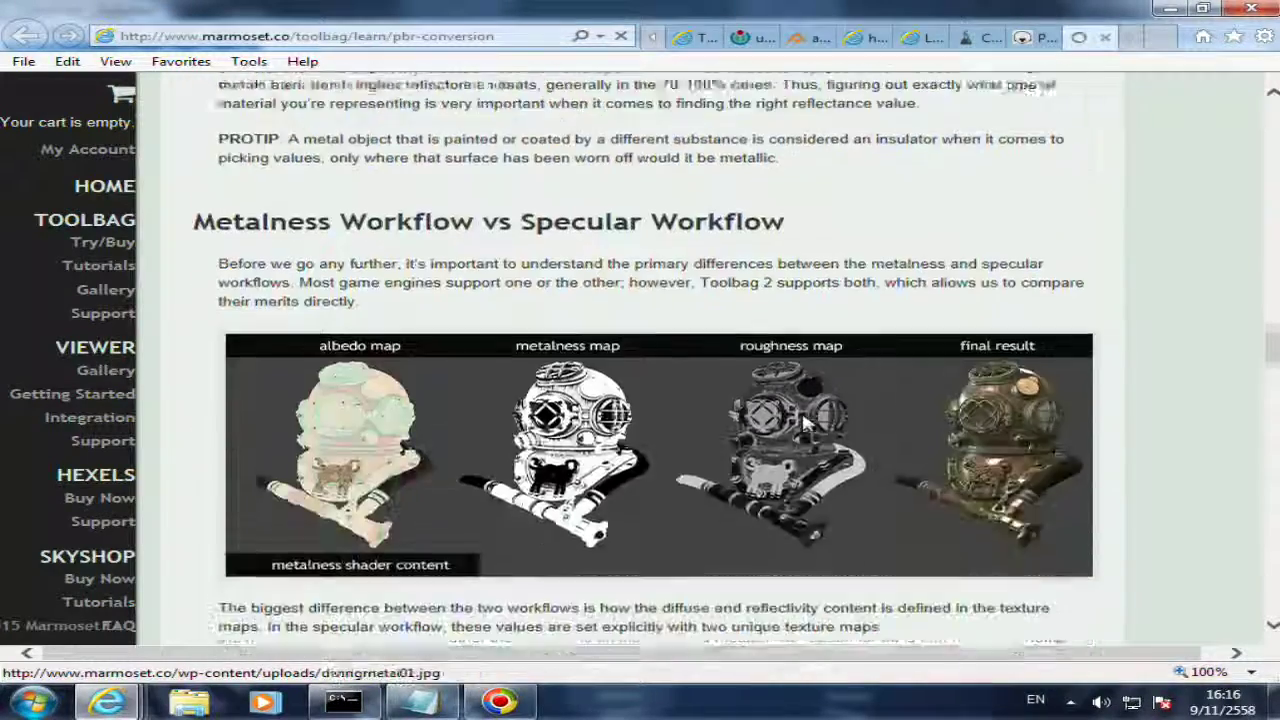
scroll(807, 423, down, 4)
scroll(807, 423, down, 4)
scroll(807, 423, down, 4)
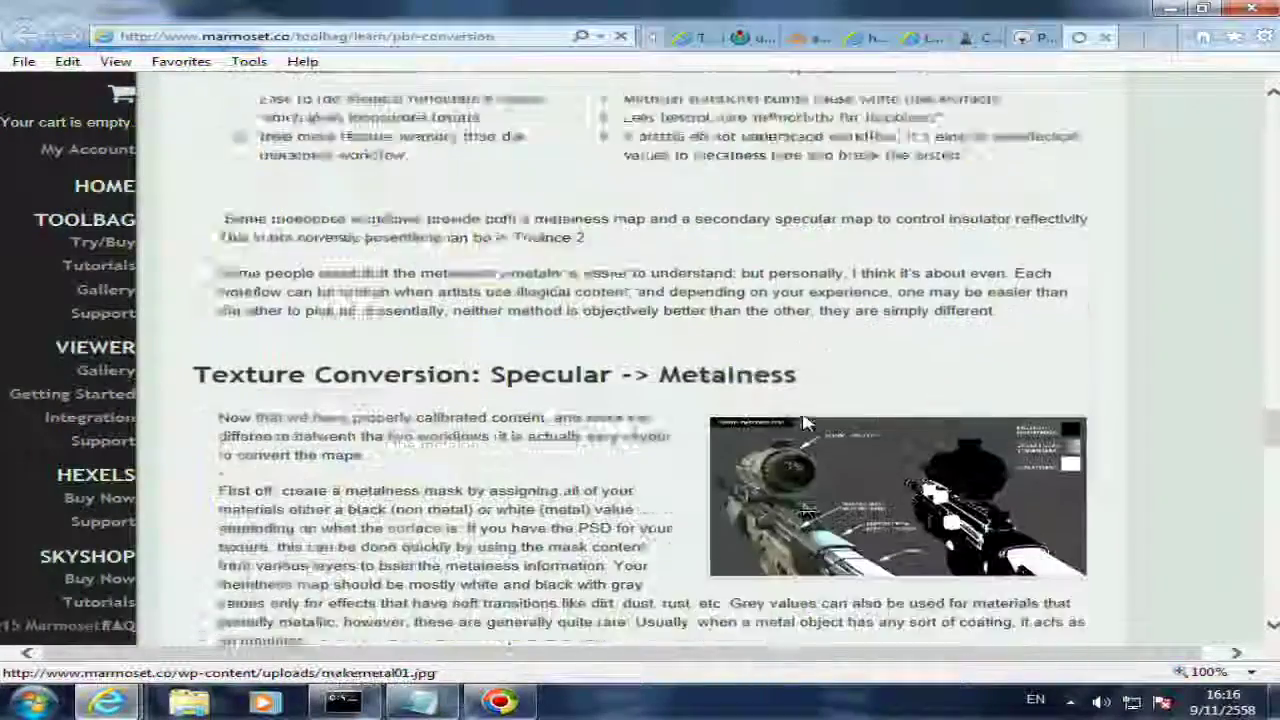
scroll(807, 423, down, 5)
scroll(807, 423, down, 7)
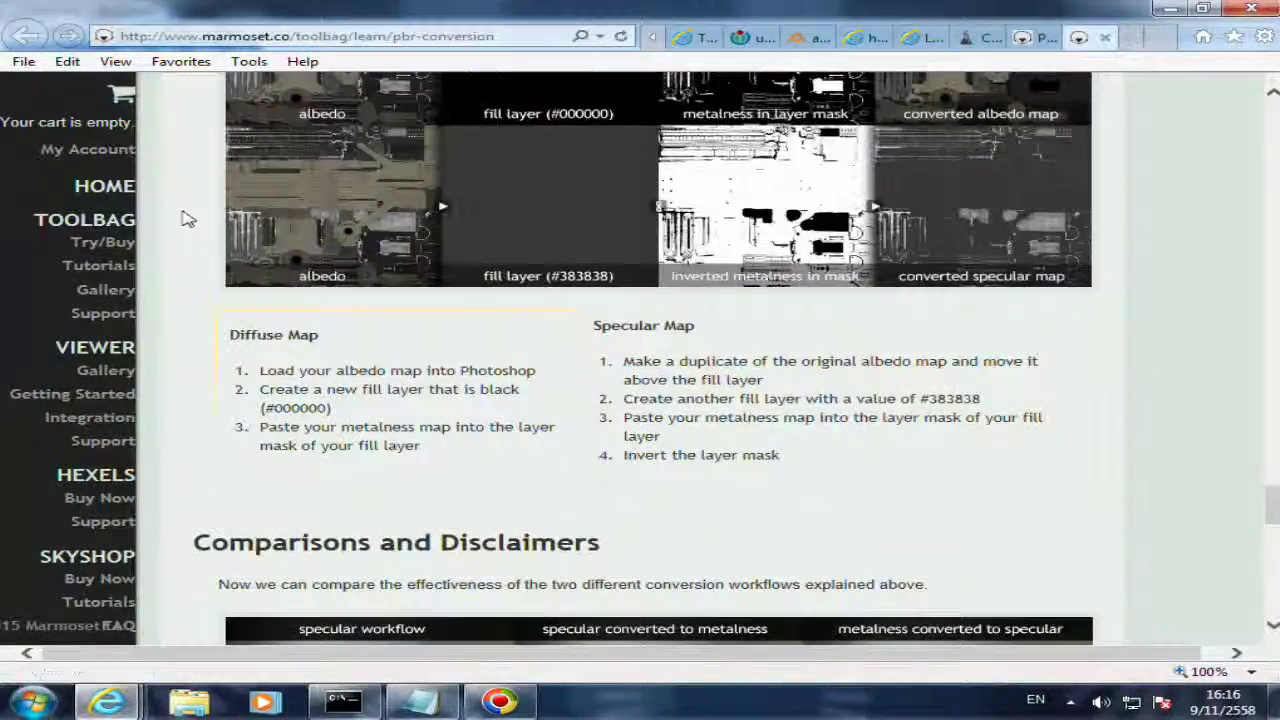
scroll(808, 350, down, 4)
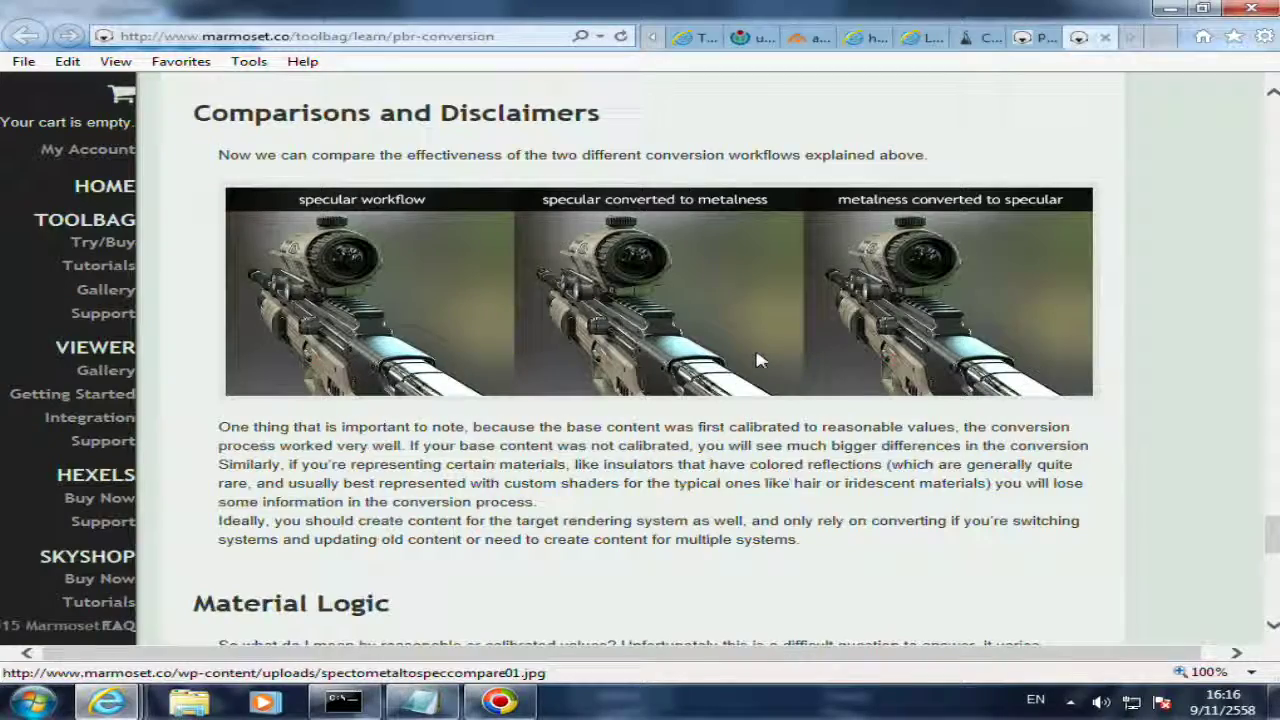
scroll(758, 360, down, 2)
scroll(758, 360, down, 4)
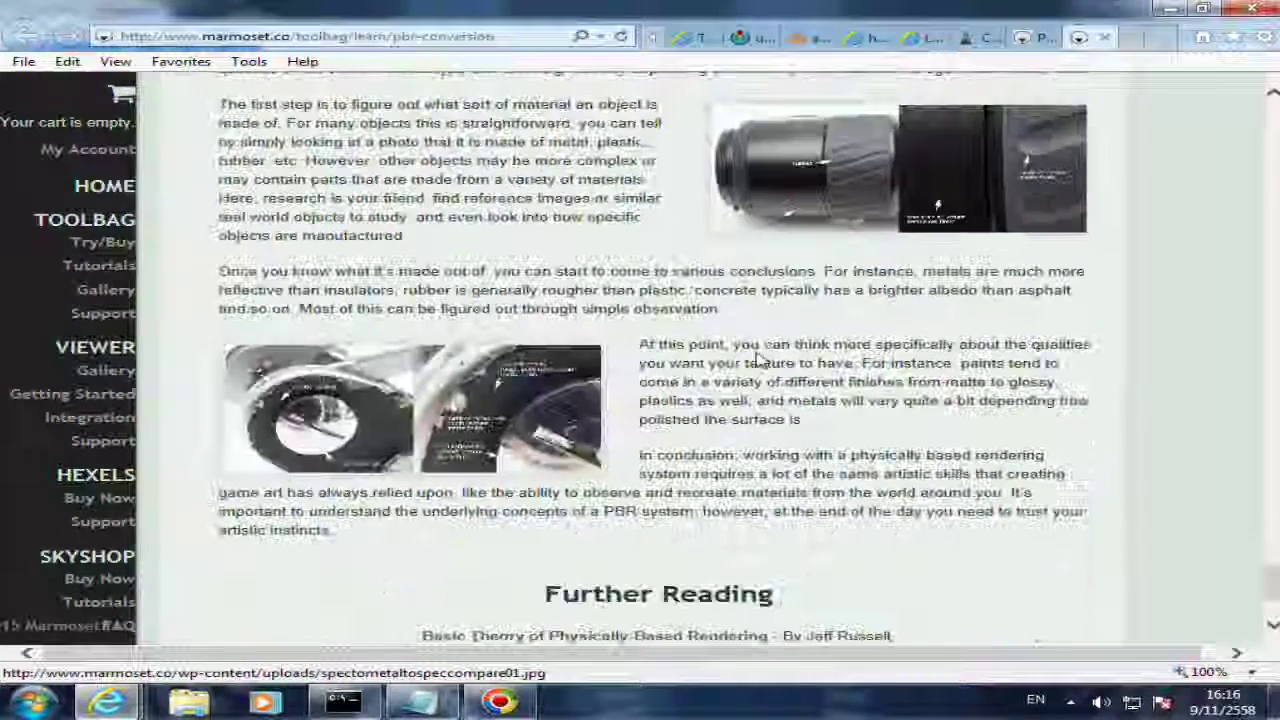
scroll(758, 360, down, 2)
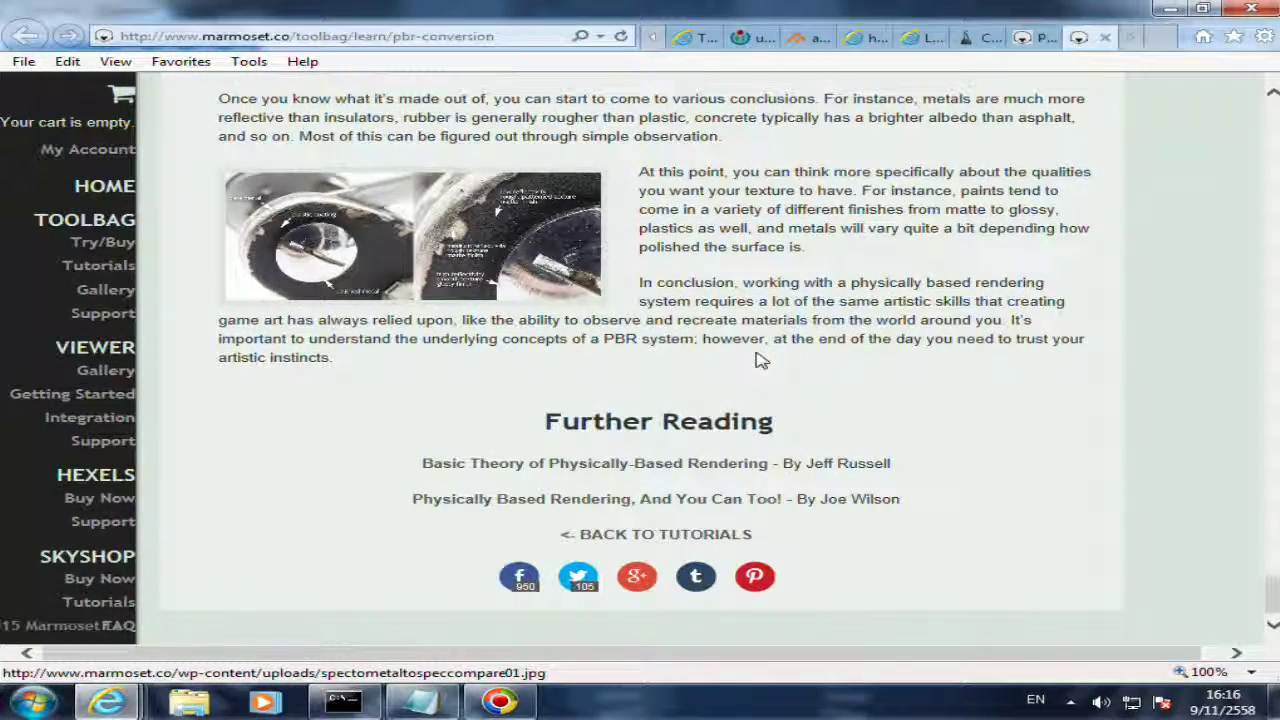